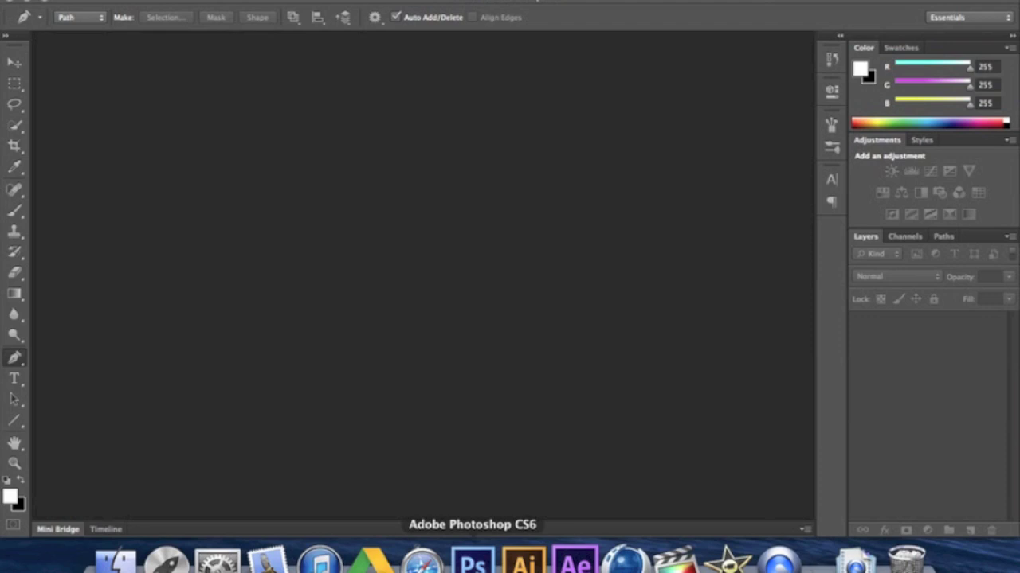
Step: Create a transparent 2800 × 1800 pixel document named Patrick Kane Design
{"action": "left_click", "coordinate": [131, 1]}
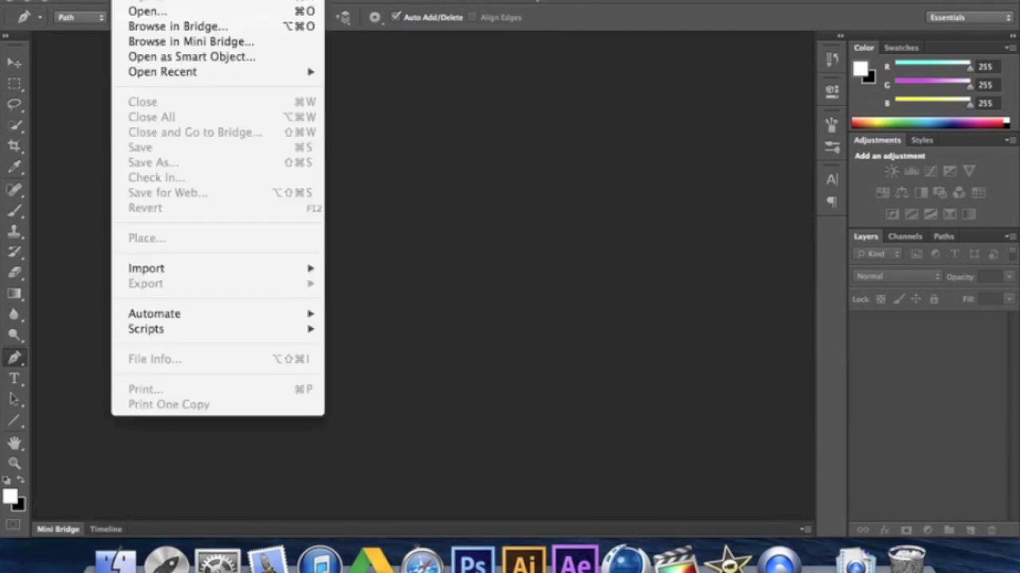
{"action": "left_click", "coordinate": [473, 561]}
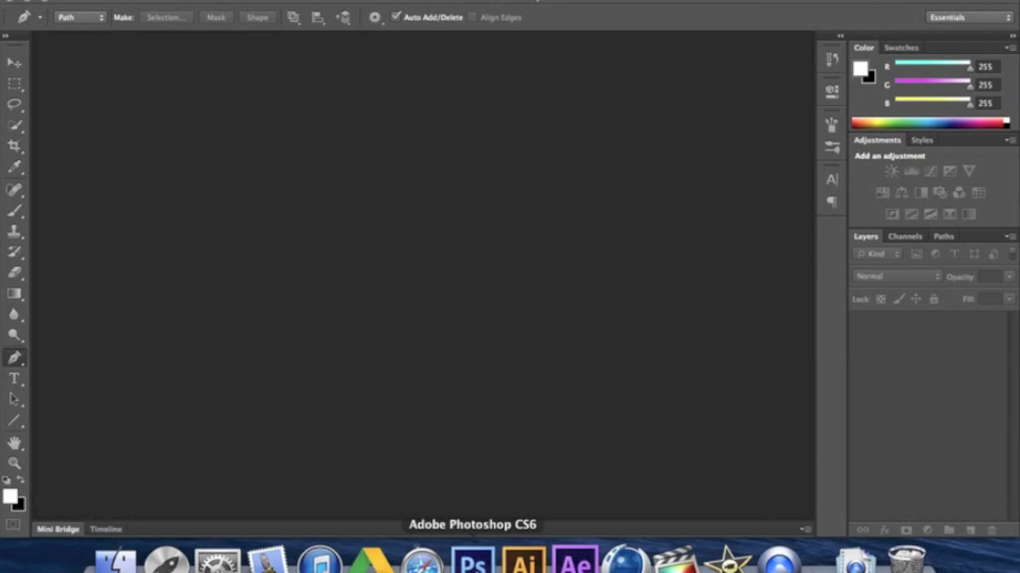
{"action": "left_click", "coordinate": [132, 1]}
{"action": "left_click", "coordinate": [246, 2]}
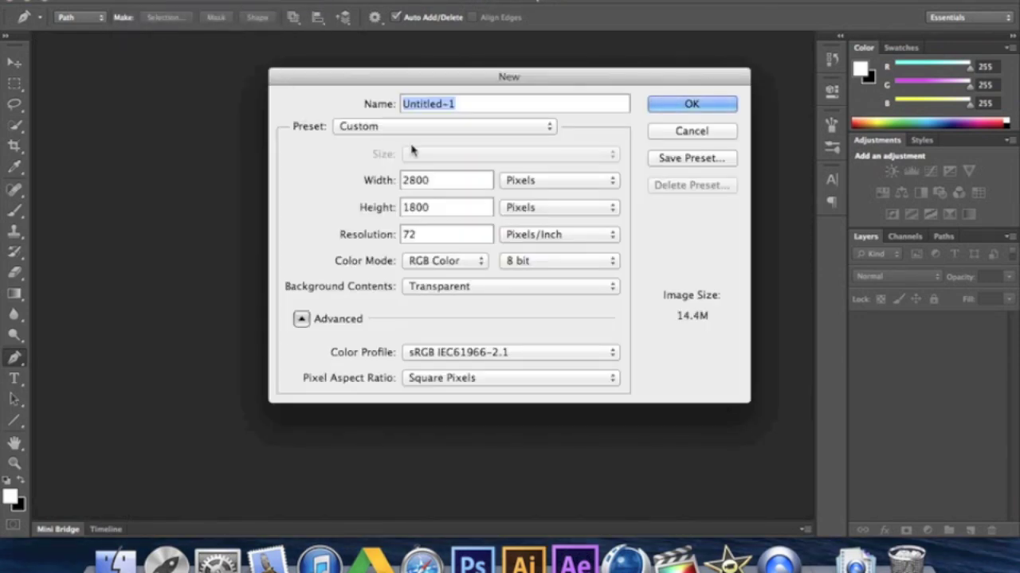
{"action": "type", "text": "Patr"}
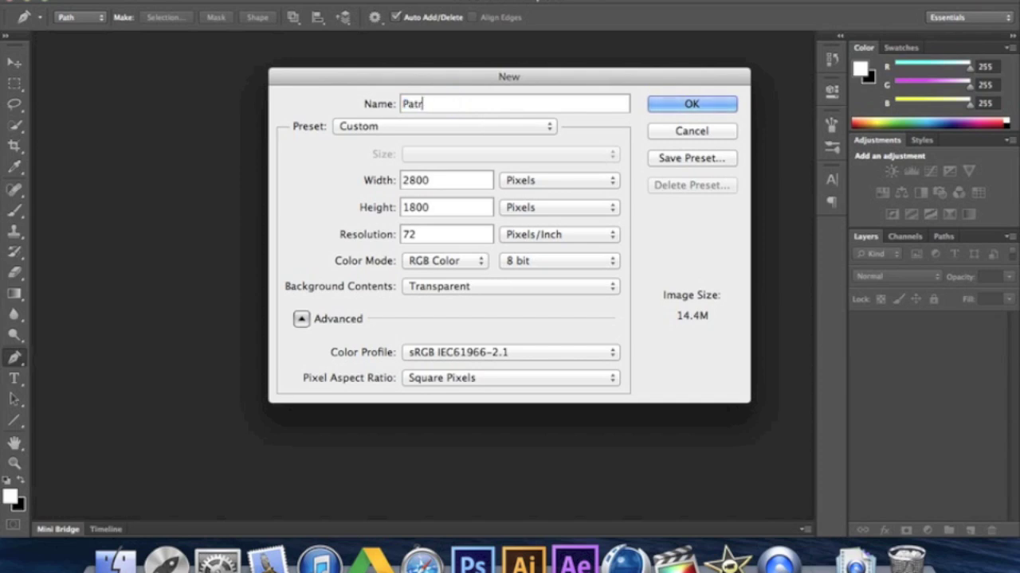
{"action": "type", "text": "ick Kane Design"}
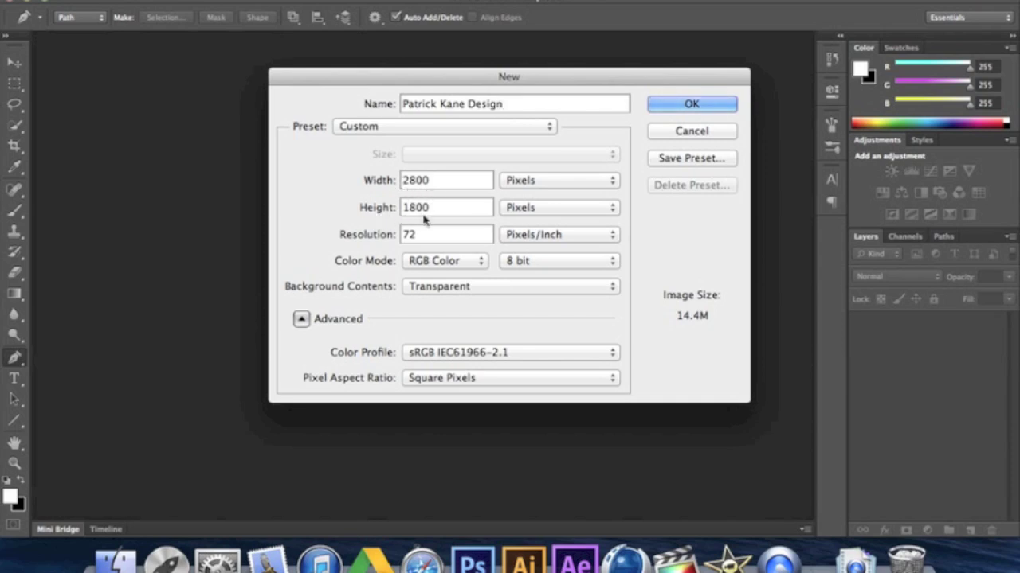
{"action": "left_click", "coordinate": [715, 102]}
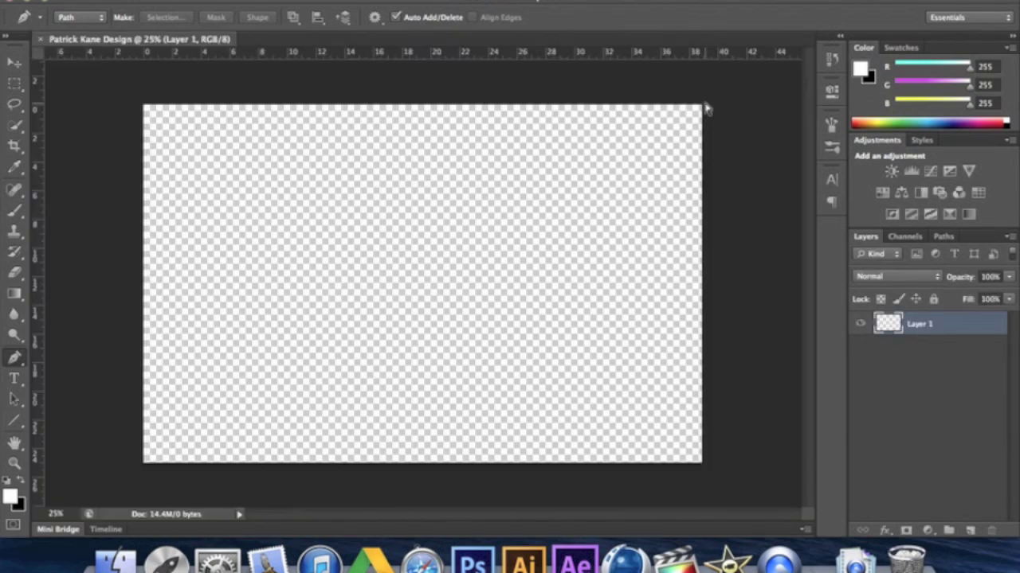
Step: Place the Patrick Kane player PNG from Finder, scaled to about 129.5% and positioned on the right half of the canvas
{"action": "key", "text": "super+0"}
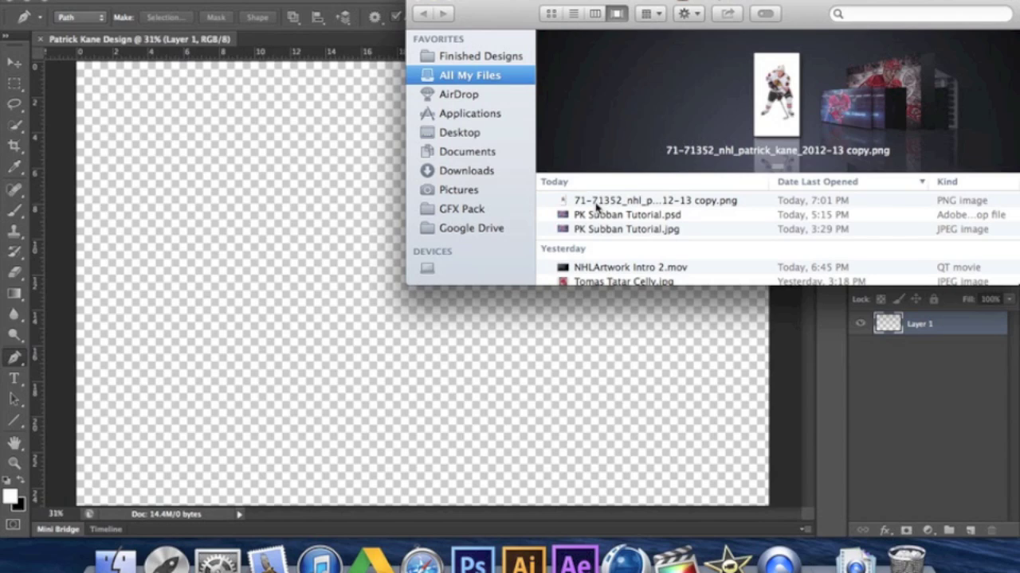
{"action": "left_click_drag", "start_coordinate": [593, 208], "coordinate": [391, 443]}
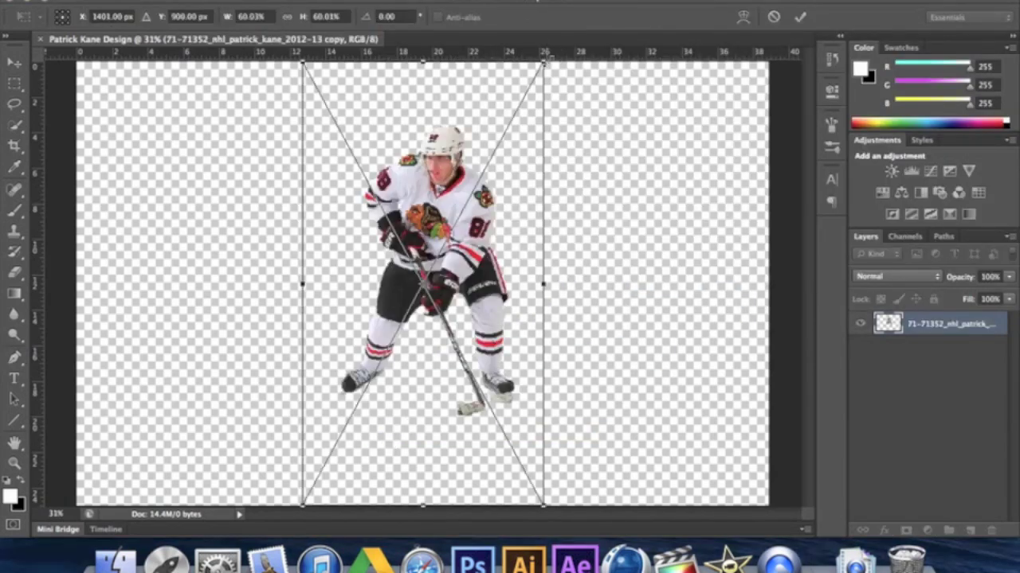
{"action": "left_click_drag", "start_coordinate": [544, 58], "coordinate": [652, 0]}
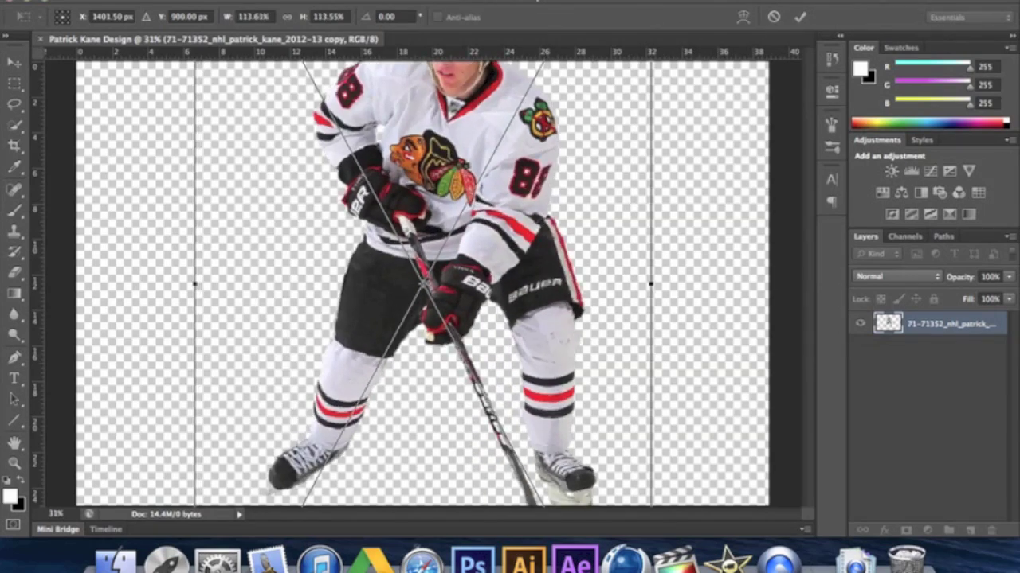
{"action": "left_click_drag", "start_coordinate": [485, 317], "coordinate": [559, 372]}
{"action": "key", "text": "super+minus"}
{"action": "key", "text": "super+minus"}
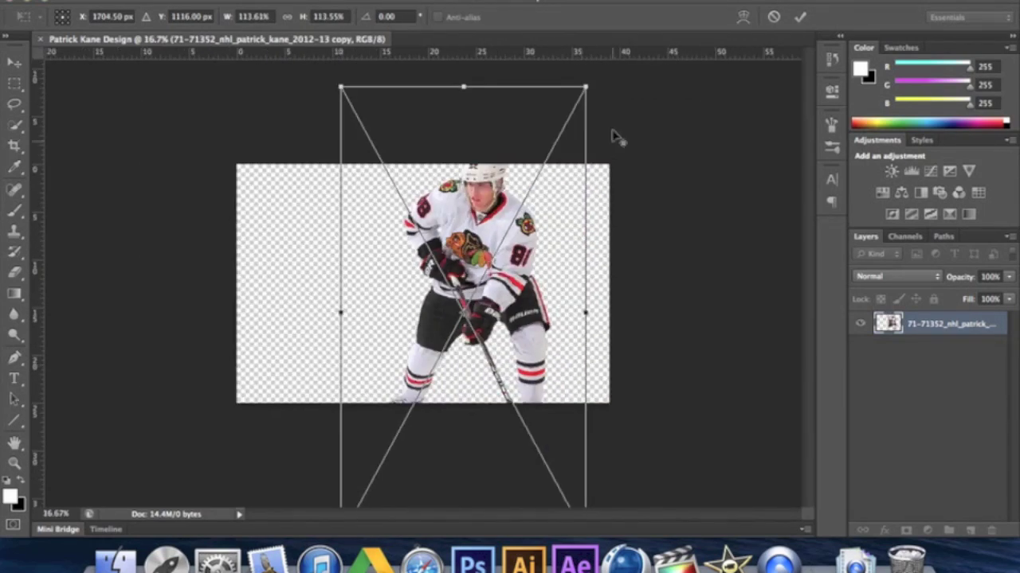
{"action": "left_click_drag", "start_coordinate": [599, 80], "coordinate": [642, 104]}
{"action": "left_click_drag", "start_coordinate": [564, 190], "coordinate": [570, 188]}
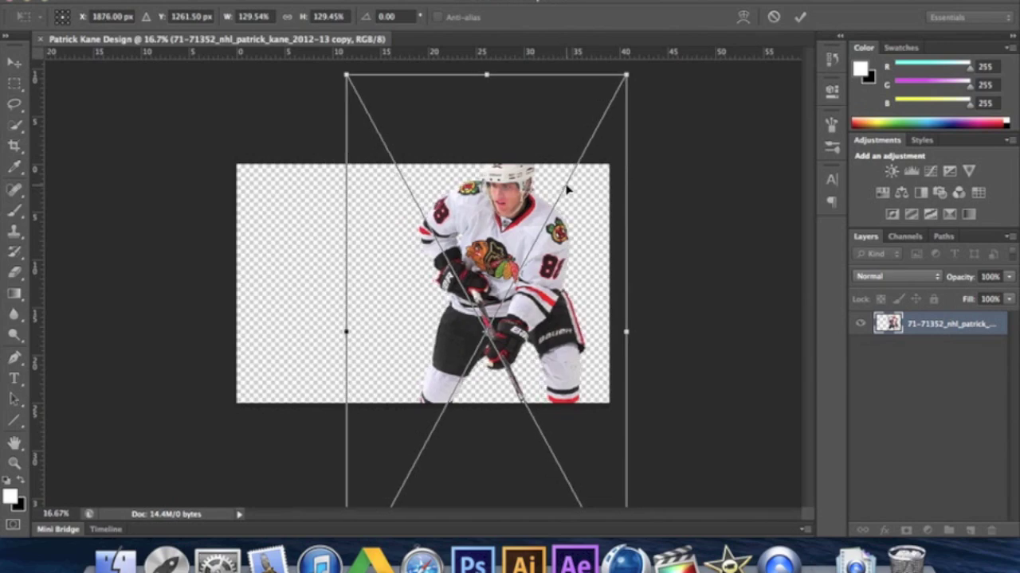
{"action": "left_click", "coordinate": [800, 17]}
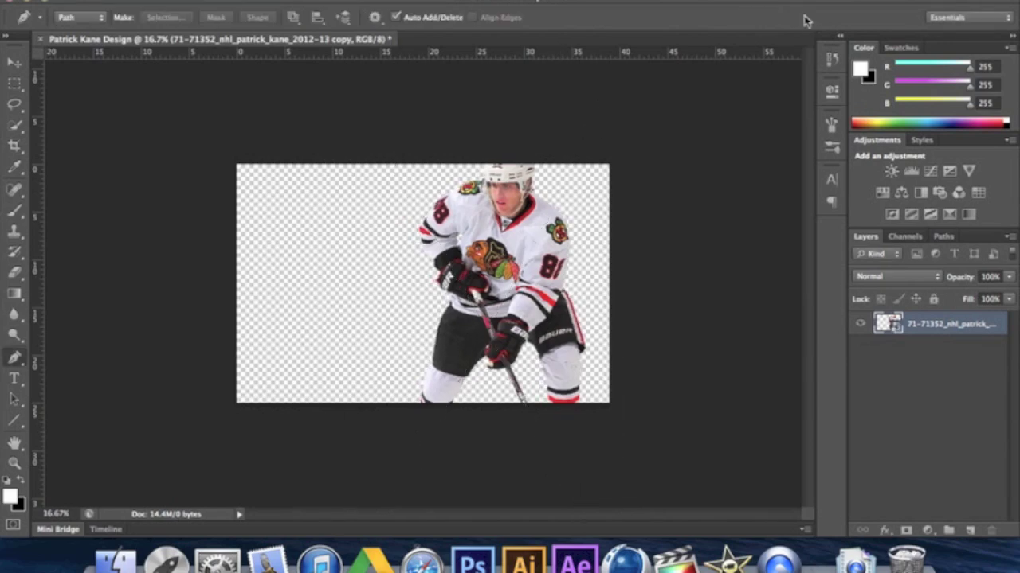
Step: Move the player layer slightly down and to the left on the canvas
{"action": "key", "text": "ctrl+0"}
{"action": "left_click", "coordinate": [14, 63]}
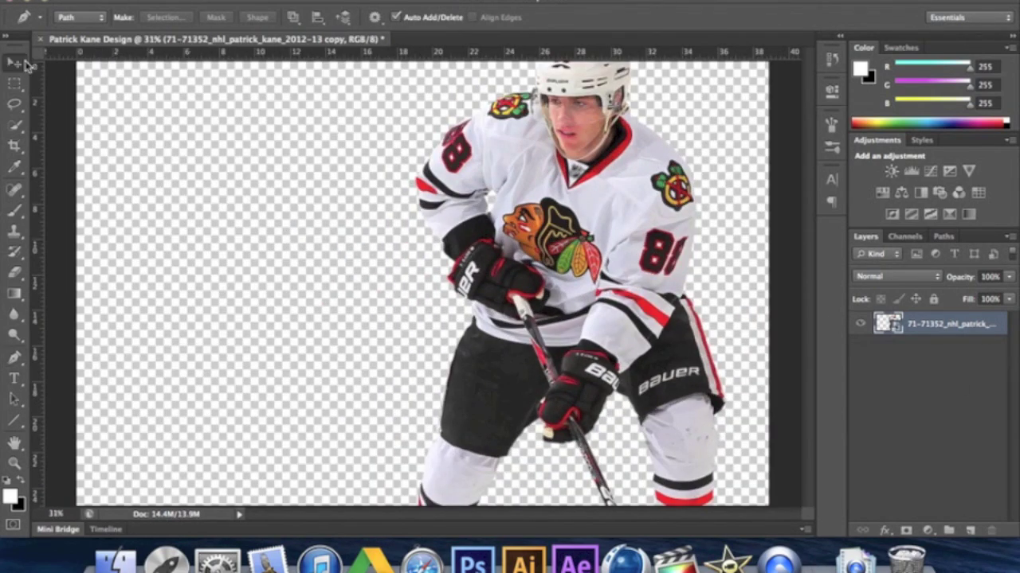
{"action": "left_click_drag", "start_coordinate": [631, 243], "coordinate": [622, 251]}
Step: Start a Topaz Adjust 5 filter on the player layer with Adaptive Exposure at 0.38 and Regions at 50
{"action": "left_click", "coordinate": [435, 1]}
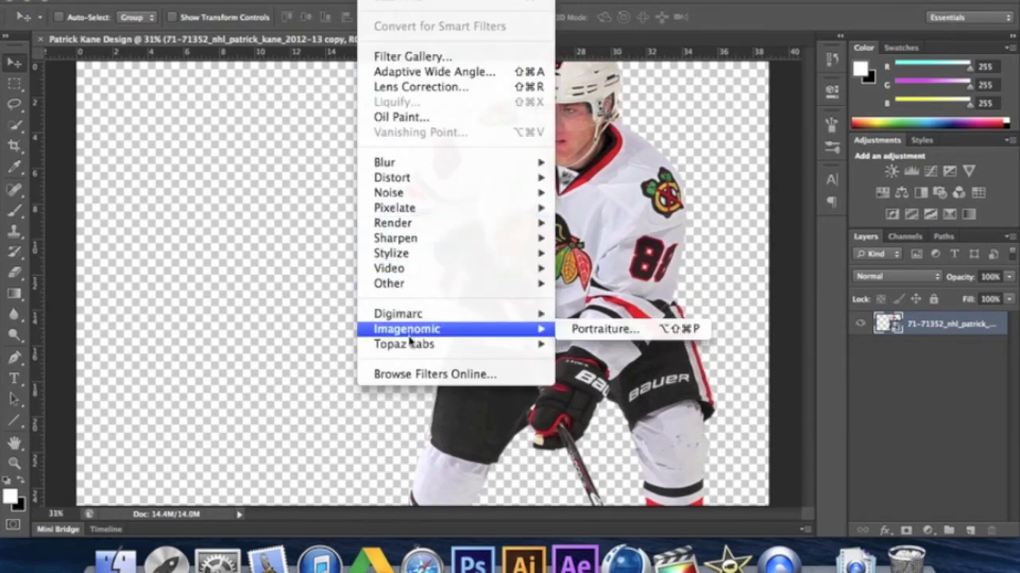
{"action": "mouse_move", "coordinate": [470, 344]}
{"action": "left_click", "coordinate": [627, 346]}
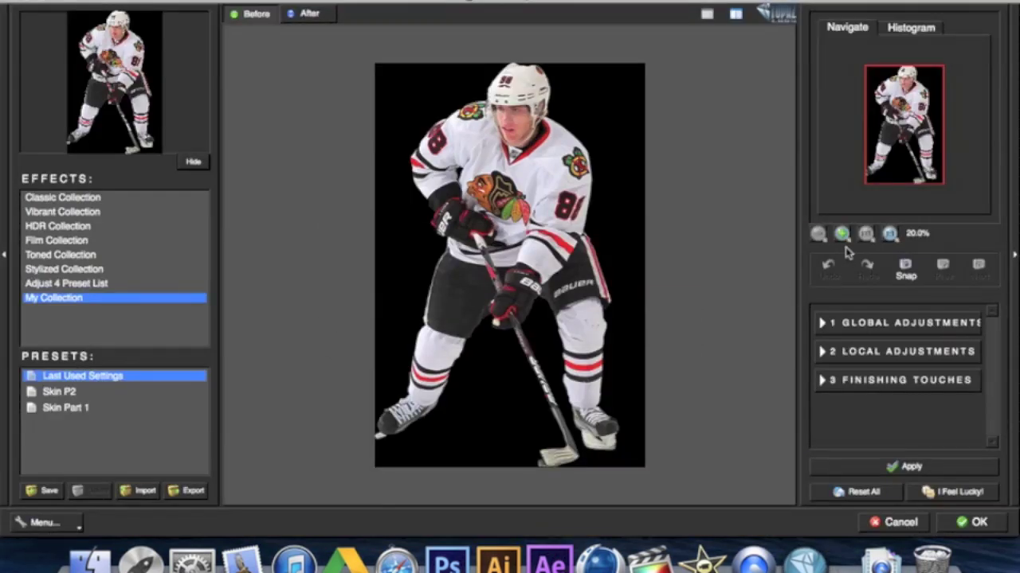
{"action": "left_click", "coordinate": [842, 234]}
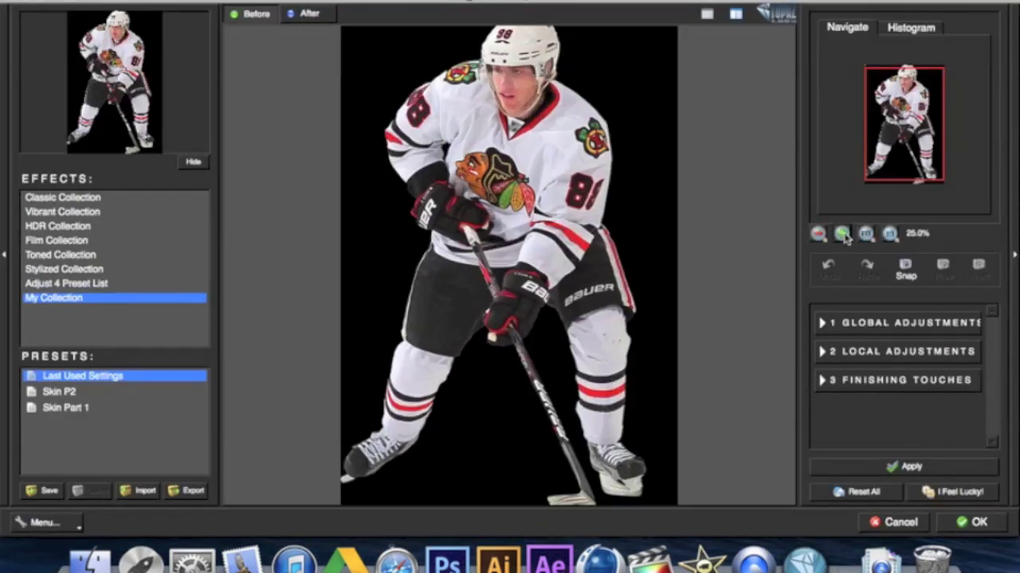
{"action": "left_click", "coordinate": [842, 233]}
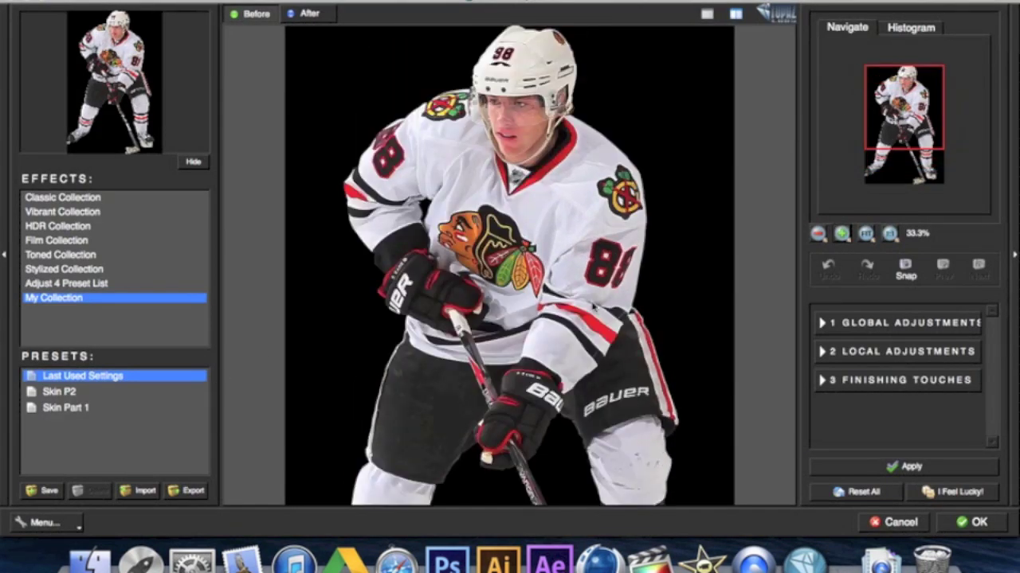
{"action": "left_click", "coordinate": [856, 323]}
{"action": "left_click", "coordinate": [881, 349]}
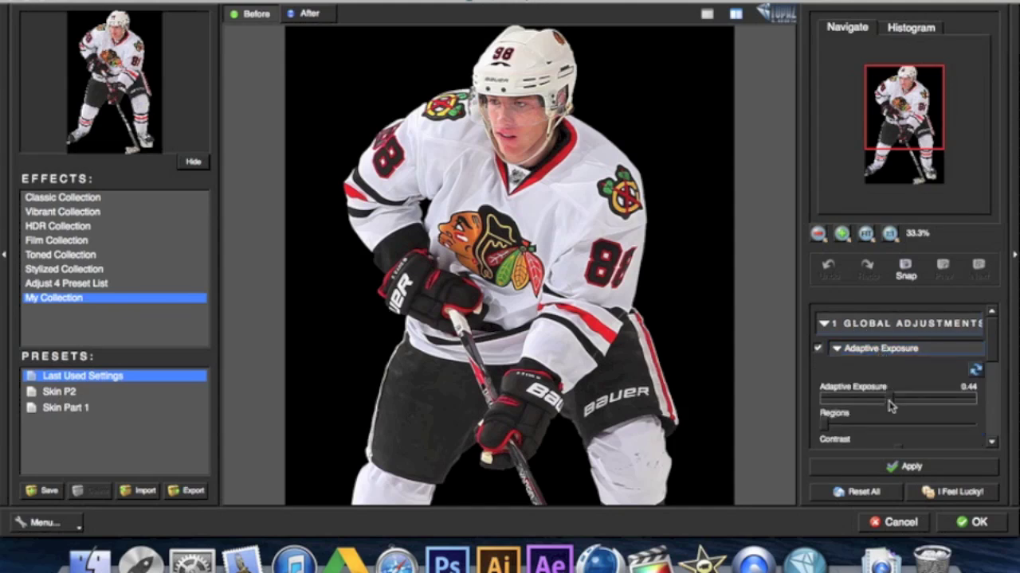
{"action": "left_click", "coordinate": [969, 426]}
{"action": "left_click", "coordinate": [881, 403]}
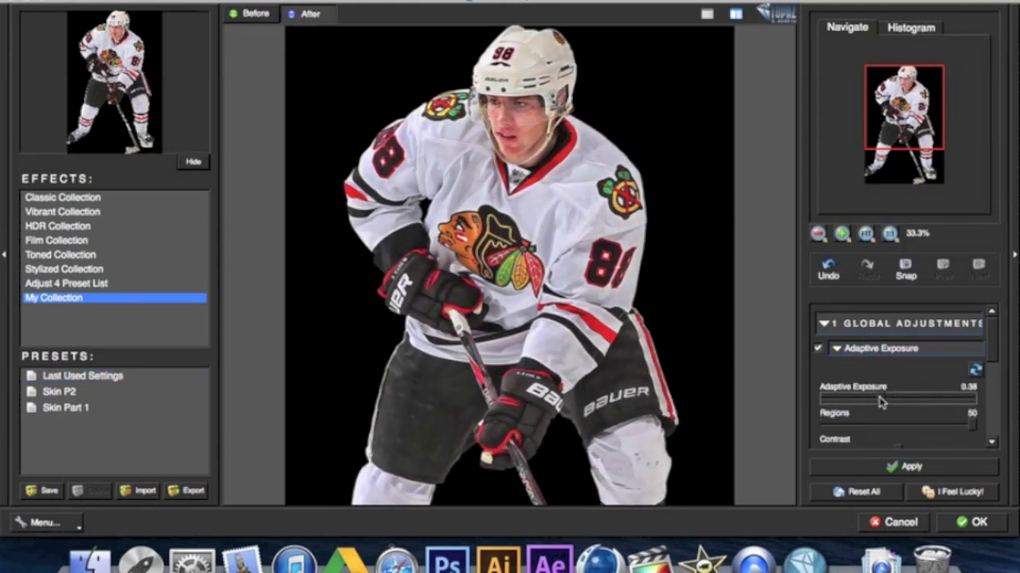
{"action": "left_click", "coordinate": [881, 402]}
Step: Set Detail Boost to 1.14 in the filter's Details section and apply the filter to the player
{"action": "left_click", "coordinate": [997, 404]}
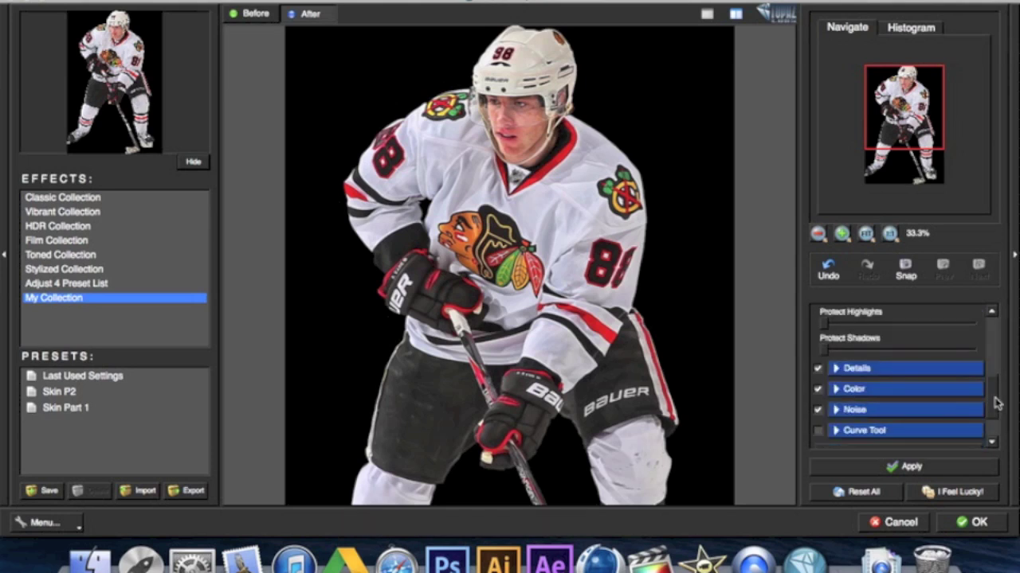
{"action": "left_click", "coordinate": [888, 372]}
{"action": "left_click_drag", "start_coordinate": [999, 396], "coordinate": [994, 365]}
{"action": "left_click_drag", "start_coordinate": [854, 371], "coordinate": [861, 368]}
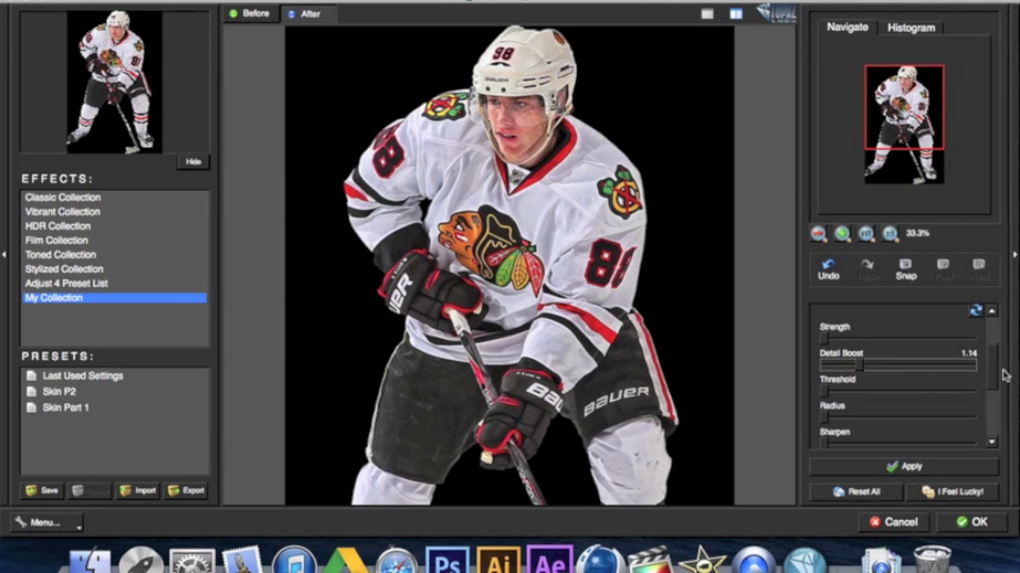
{"action": "left_click", "coordinate": [971, 526]}
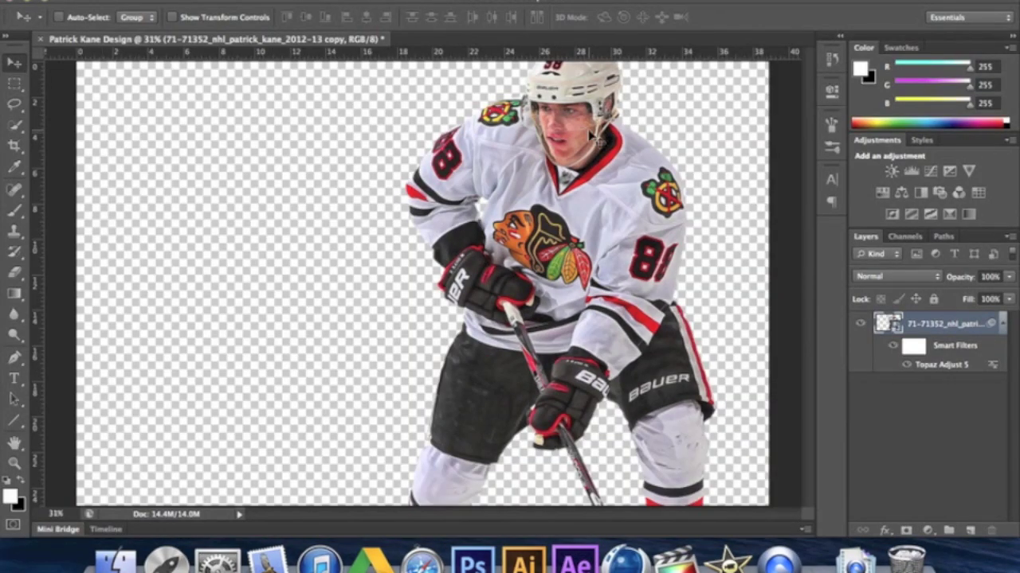
Step: Nudge the filtered player a little lower and to the left
{"action": "left_click_drag", "start_coordinate": [593, 136], "coordinate": [595, 144]}
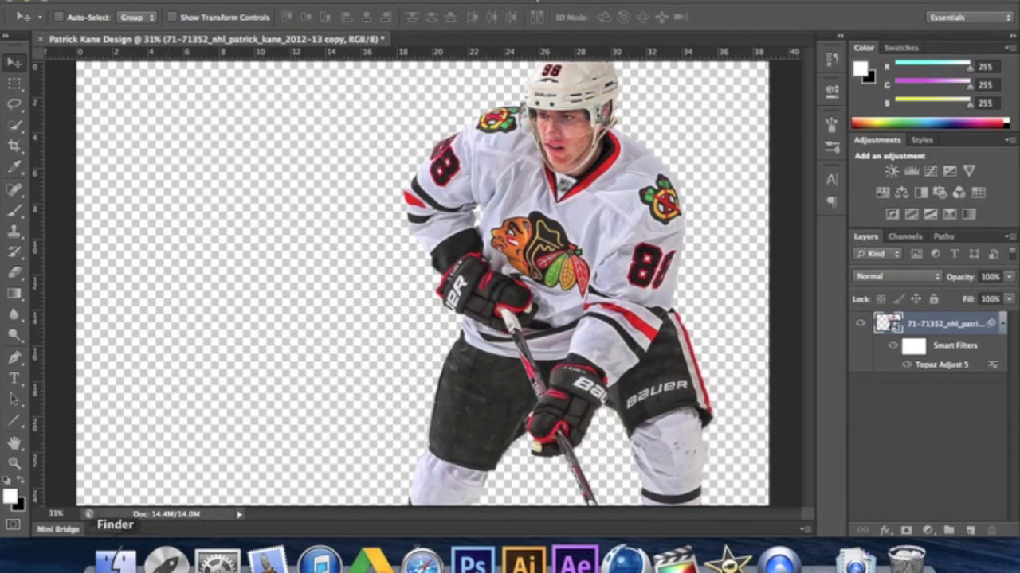
{"action": "left_click_drag", "start_coordinate": [525, 362], "coordinate": [522, 362]}
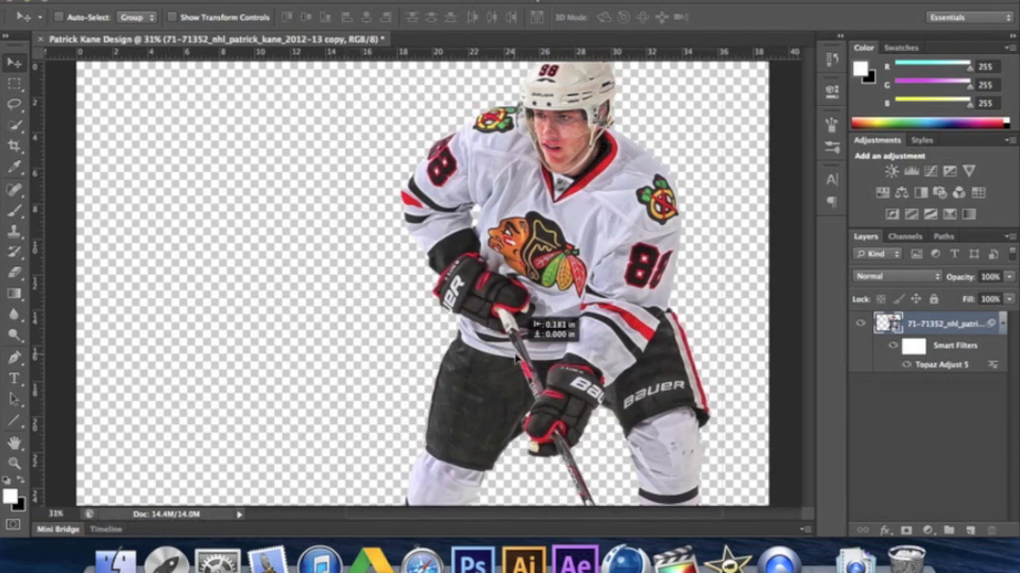
Step: Search Finder for "Hockey Stadium Stock" and select the JPEG last opened Jun 26, 2014 at 1:03 PM
{"action": "left_click", "coordinate": [116, 562]}
{"action": "left_click", "coordinate": [890, 19]}
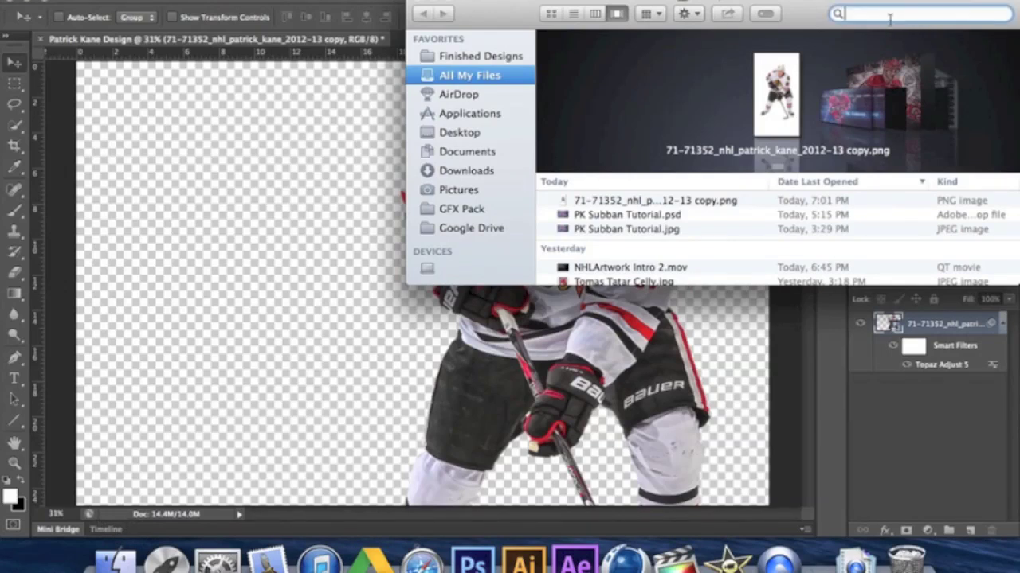
{"action": "type", "text": "Hockey Stadium Stock"}
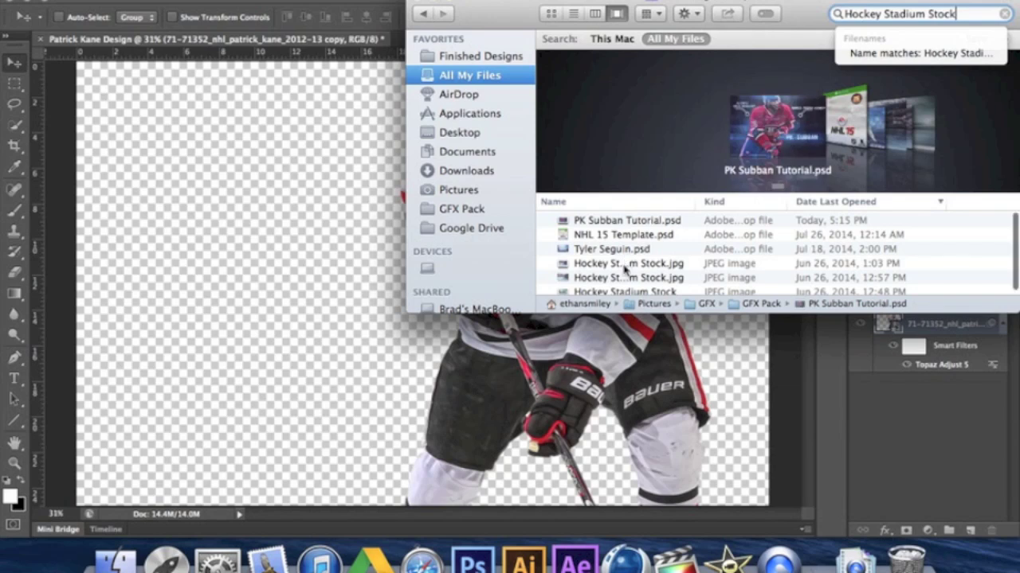
{"action": "left_click", "coordinate": [625, 264]}
{"action": "left_click", "coordinate": [626, 277]}
{"action": "left_click", "coordinate": [625, 267]}
{"action": "key", "text": "Up"}
{"action": "key", "text": "Down"}
{"action": "key", "text": "Down"}
{"action": "key", "text": "Up"}
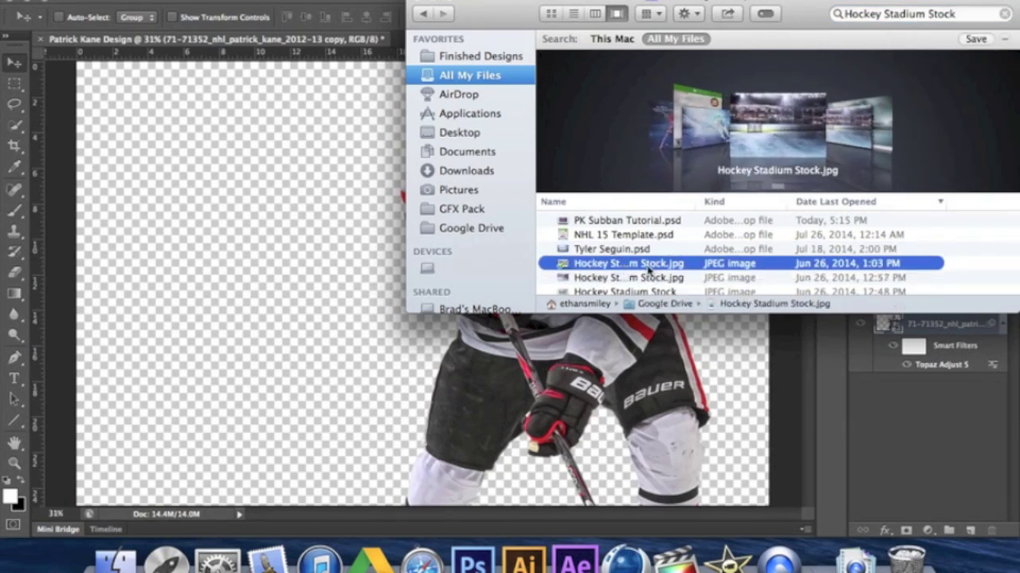
Step: Place the Hockey Stadium Stock image scaled to about 278.5% to fill the canvas, and put its layer beneath the player
{"action": "left_click_drag", "start_coordinate": [599, 265], "coordinate": [303, 455]}
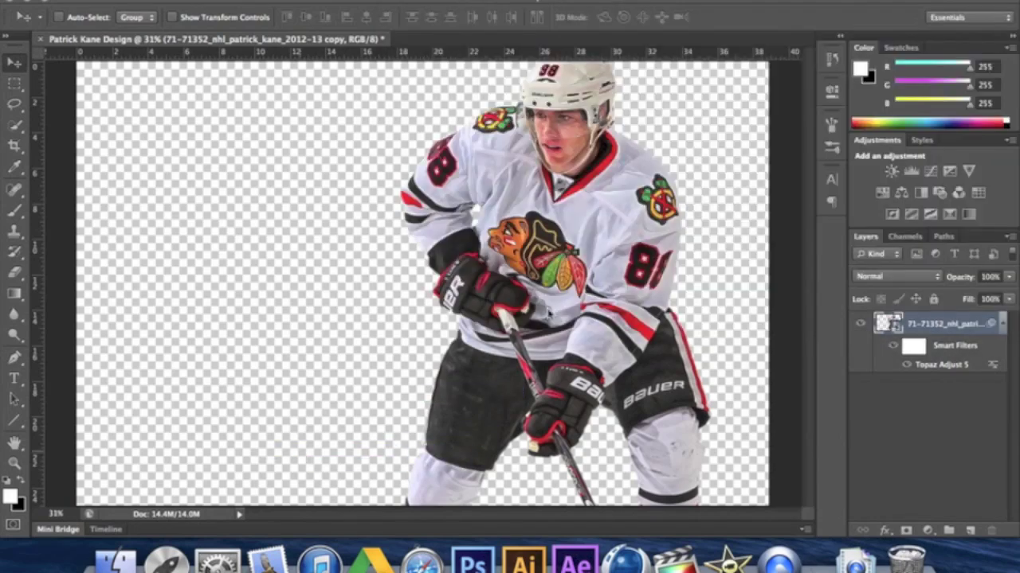
{"action": "left_click_drag", "start_coordinate": [552, 197], "coordinate": [795, 80]}
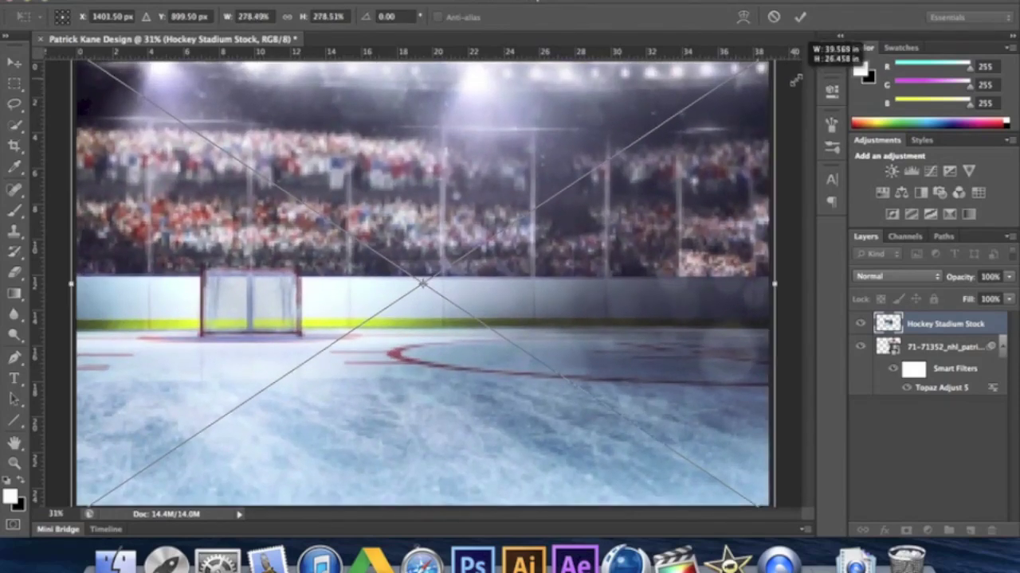
{"action": "left_click", "coordinate": [799, 17]}
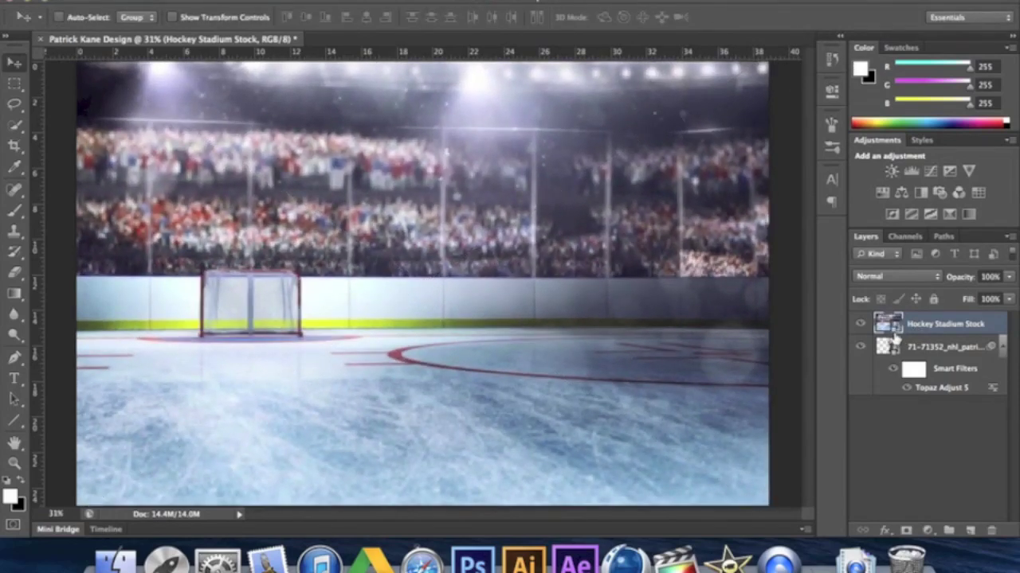
{"action": "left_click_drag", "start_coordinate": [919, 327], "coordinate": [880, 401]}
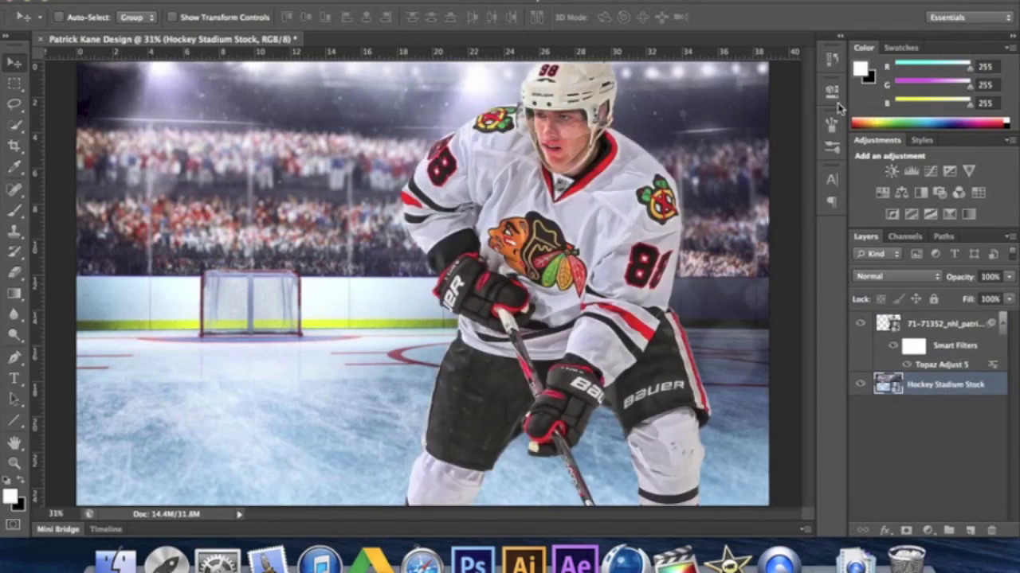
Step: Add a Hue/Saturation adjustment above the stadium layer, with Saturation at -87 and a reduced Lightness to darken the background
{"action": "left_click", "coordinate": [882, 192]}
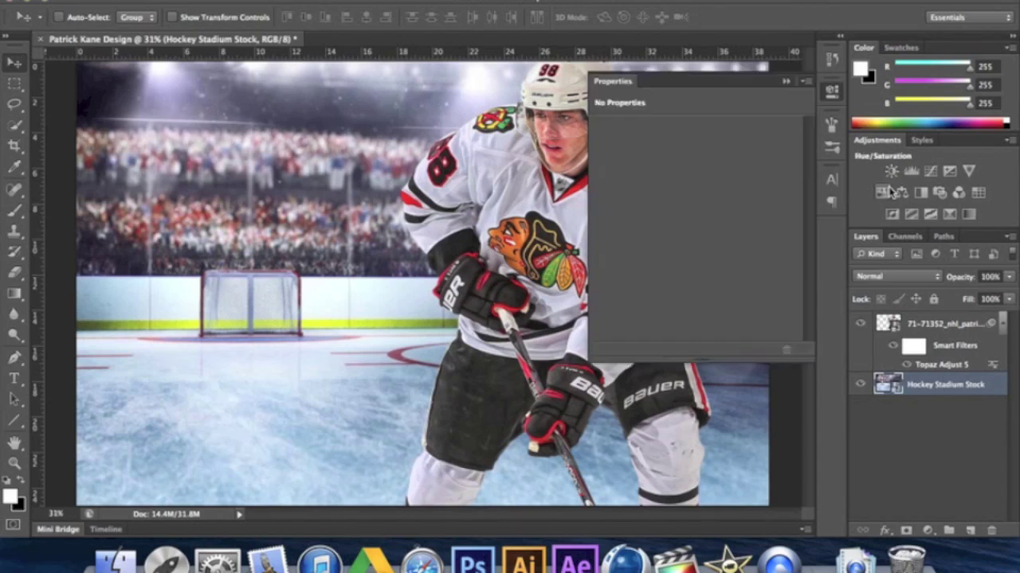
{"action": "left_click_drag", "start_coordinate": [623, 220], "coordinate": [611, 221]}
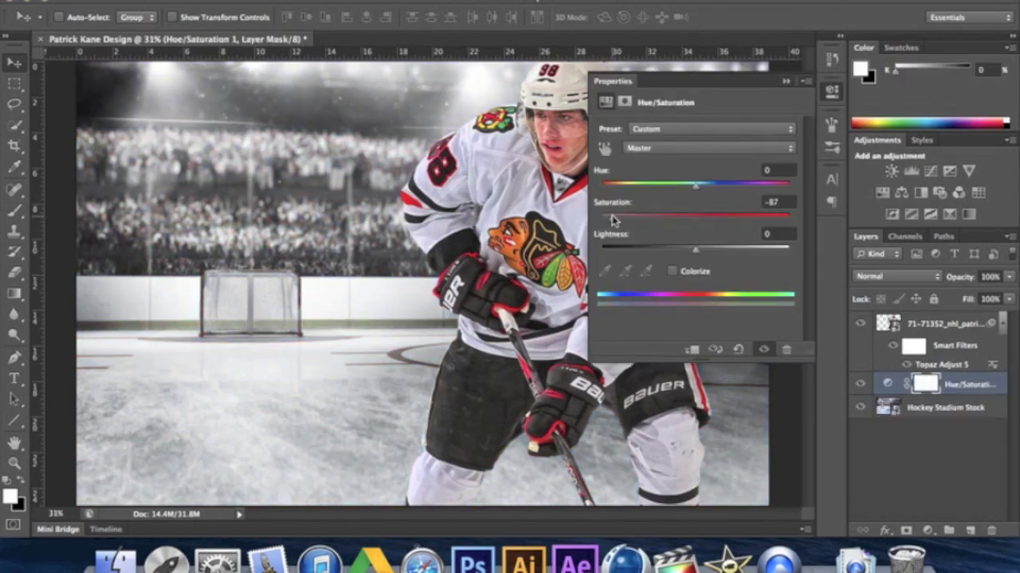
{"action": "left_click_drag", "start_coordinate": [656, 252], "coordinate": [658, 253]}
{"action": "left_click", "coordinate": [787, 83]}
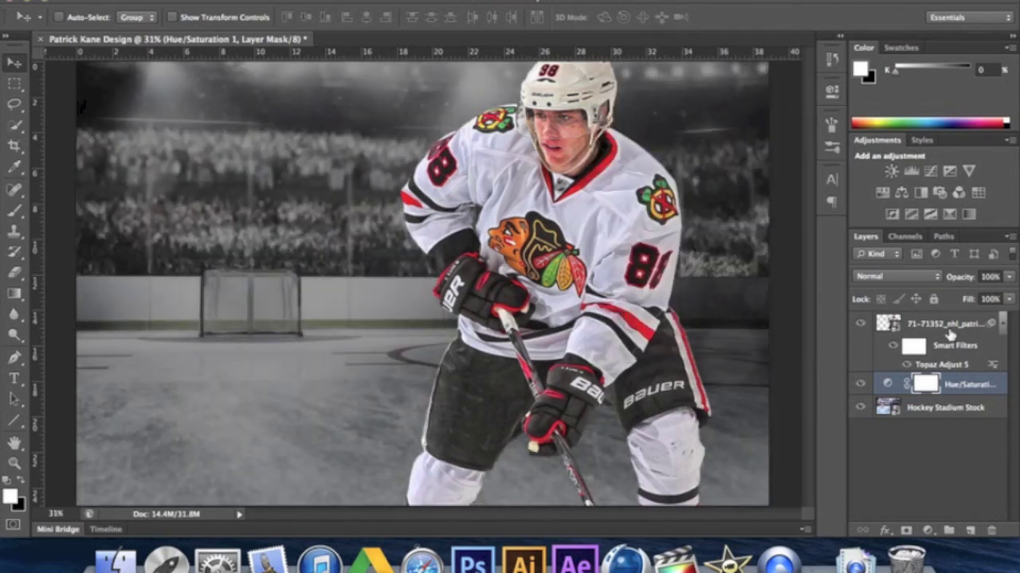
Step: Add a white Inner Glow to the player layer with a 6% choke and a 111 px size
{"action": "left_click", "coordinate": [946, 323]}
{"action": "right_click", "coordinate": [947, 322]}
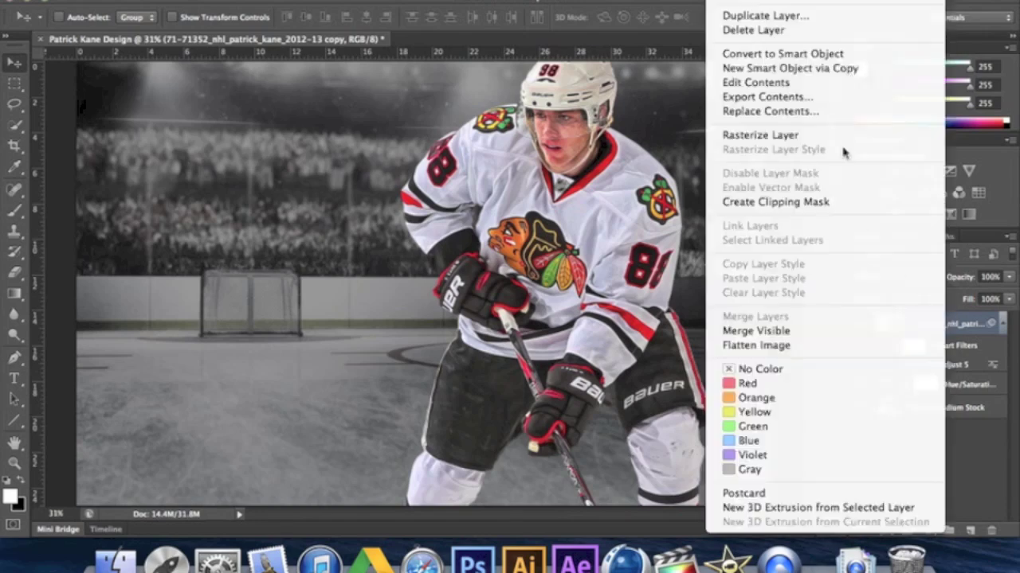
{"action": "left_click", "coordinate": [755, 4]}
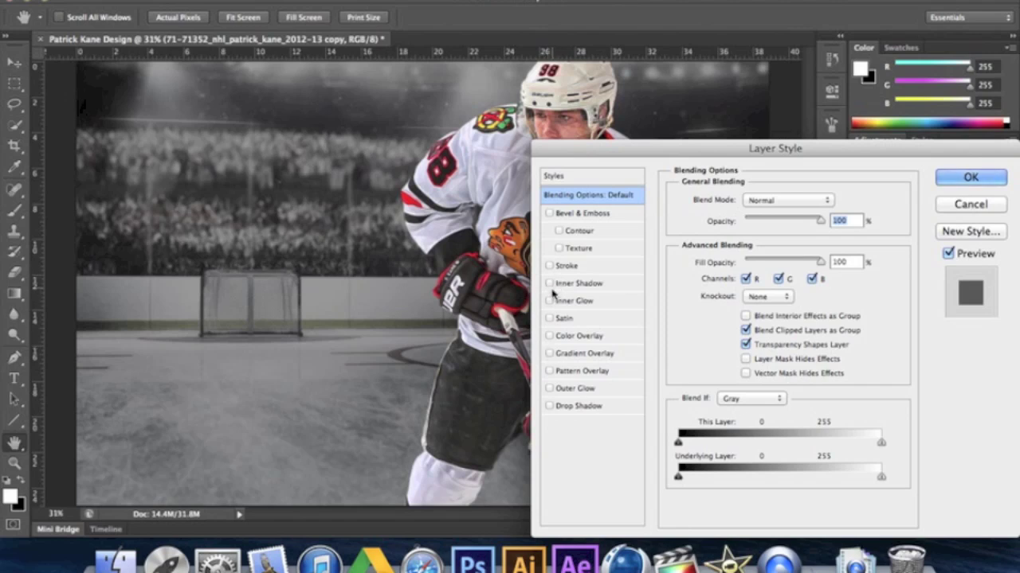
{"action": "left_click", "coordinate": [551, 301]}
{"action": "mouse_move", "coordinate": [739, 364]}
{"action": "left_mouse_down"}
{"action": "mouse_move", "coordinate": [767, 363]}
{"action": "mouse_move", "coordinate": [736, 344]}
{"action": "left_mouse_up"}
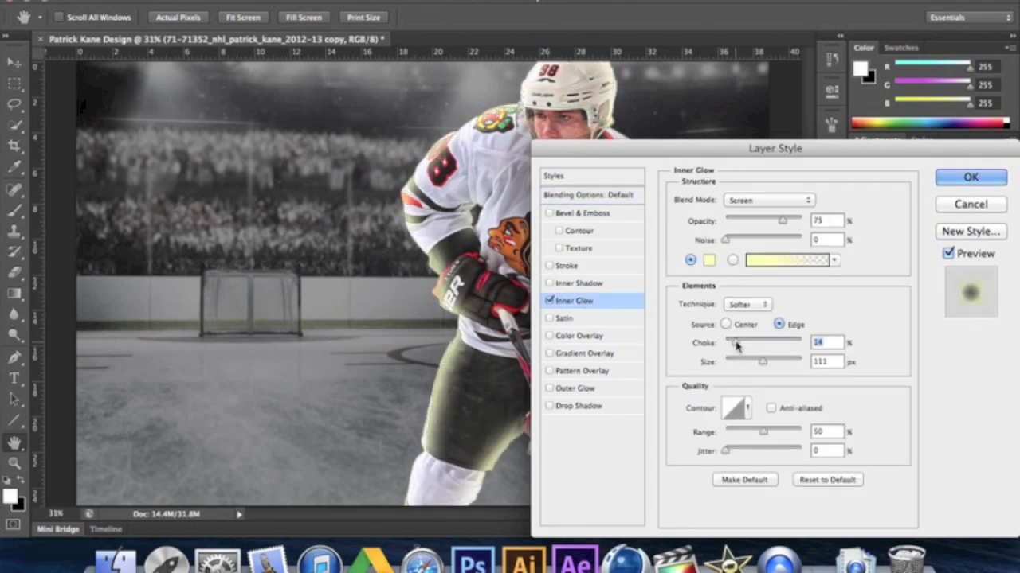
{"action": "left_click", "coordinate": [708, 260]}
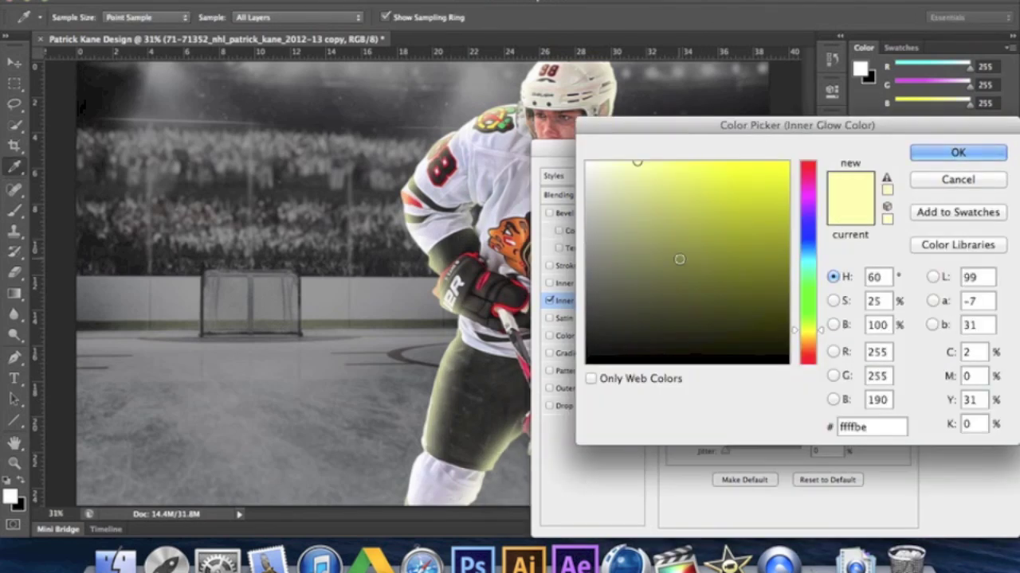
{"action": "left_click", "coordinate": [924, 153]}
Step: Lower the player's inner glow opacity to 41% and apply the layer style
{"action": "key", "text": "Down"}
{"action": "key", "text": "Down"}
{"action": "key", "text": "Down"}
{"action": "key", "text": "Down"}
{"action": "key", "text": "Down"}
{"action": "key", "text": "Down"}
{"action": "key", "text": "Down"}
{"action": "key", "text": "Down"}
{"action": "key", "text": "Down"}
{"action": "key", "text": "Down"}
{"action": "key", "text": "Down"}
{"action": "key", "text": "Down"}
{"action": "key", "text": "Down"}
{"action": "key", "text": "Down"}
{"action": "key", "text": "Down"}
{"action": "key", "text": "Down"}
{"action": "key", "text": "Down"}
{"action": "key", "text": "Down"}
{"action": "key", "text": "Down"}
{"action": "key", "text": "Down"}
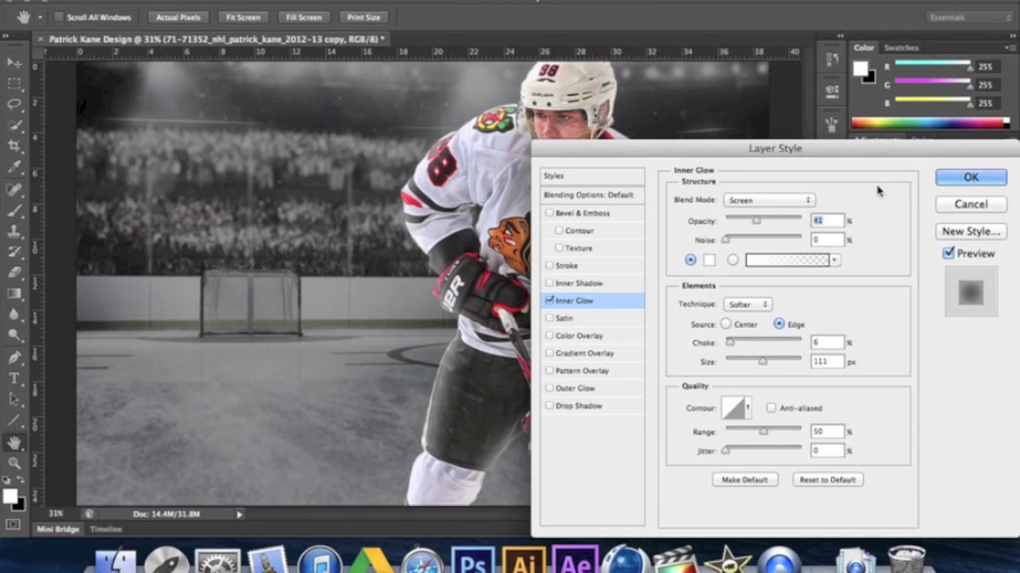
{"action": "left_click", "coordinate": [970, 177]}
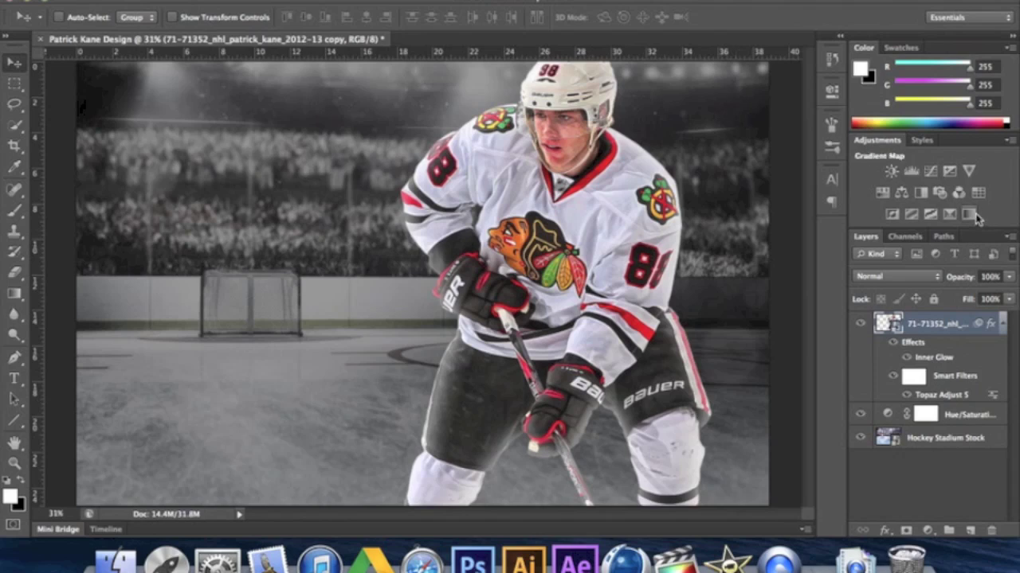
Step: Lower the Saturation of the stadium's Hue/Saturation adjustment to its minimum for a fully gray background
{"action": "left_click", "coordinate": [960, 419]}
{"action": "left_click", "coordinate": [831, 90]}
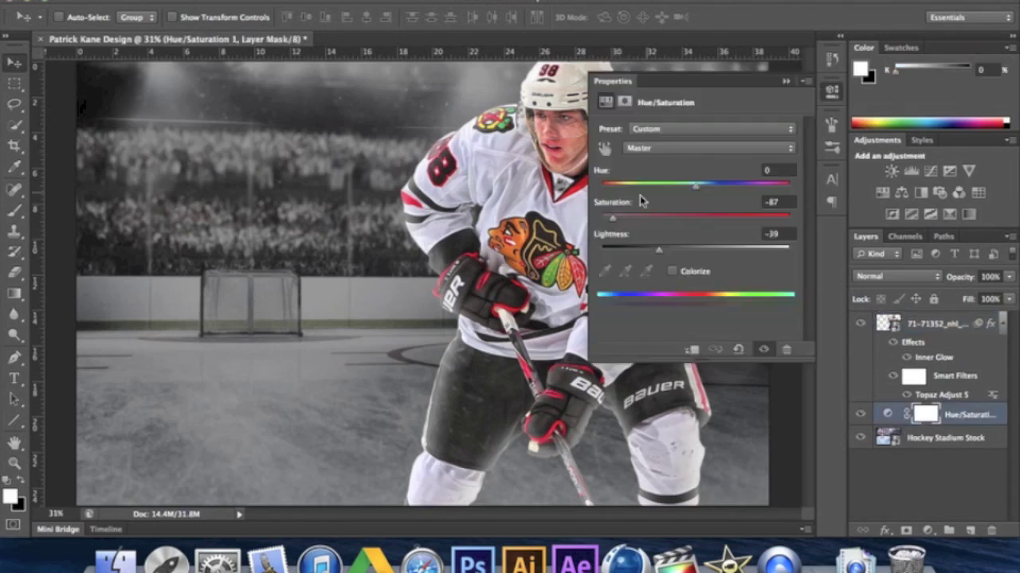
{"action": "left_click_drag", "start_coordinate": [607, 221], "coordinate": [572, 210]}
{"action": "left_click", "coordinate": [794, 83]}
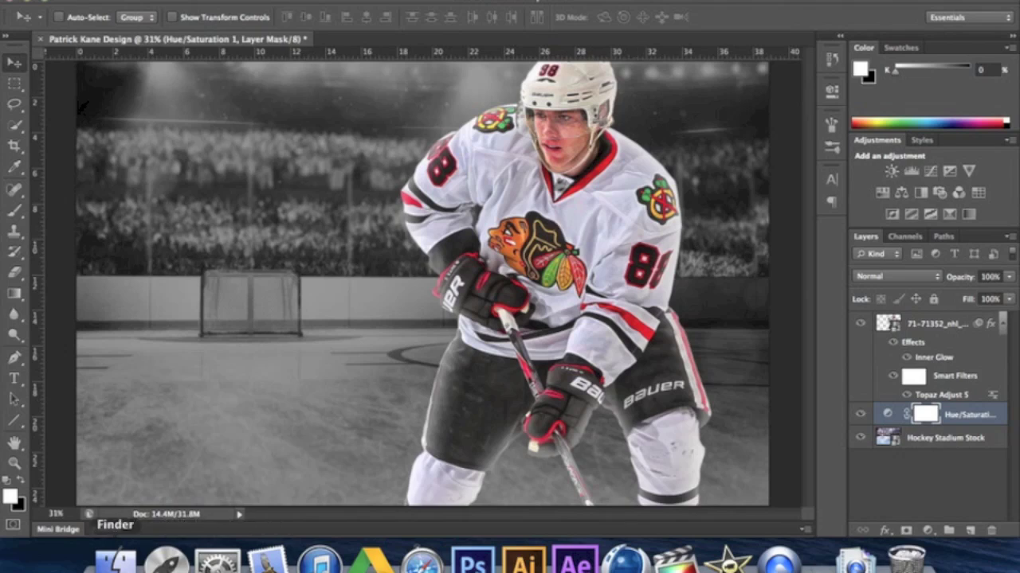
{"action": "left_click", "coordinate": [936, 334]}
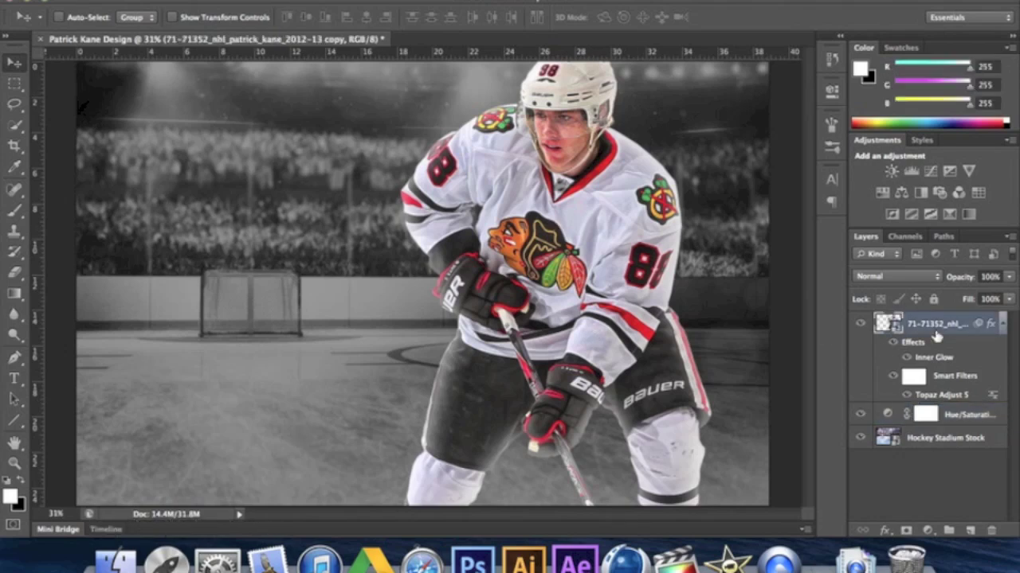
{"action": "key", "text": "super+j"}
{"action": "key", "text": "super+j"}
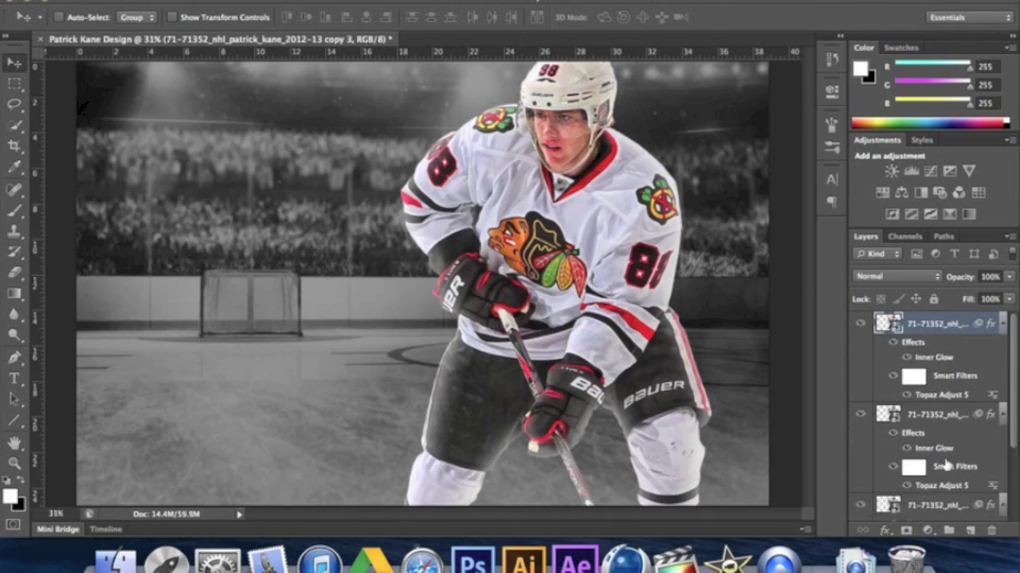
{"action": "key", "text": "super+alt+z"}
{"action": "key", "text": "super+alt+z"}
Step: Rasterize the player layer together with its layer style
{"action": "left_click", "coordinate": [956, 342]}
{"action": "right_click", "coordinate": [955, 343]}
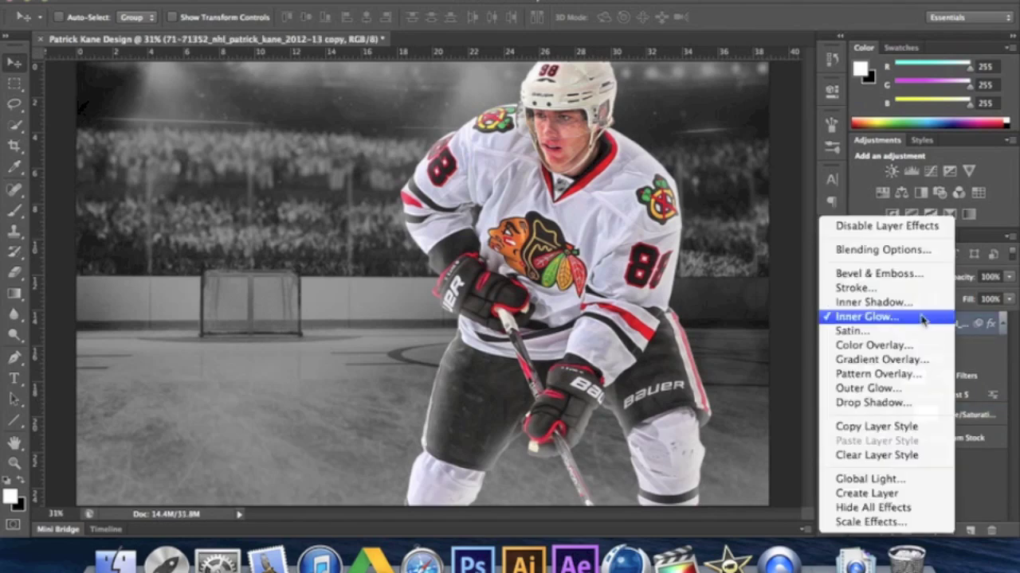
{"action": "left_click", "coordinate": [969, 344]}
{"action": "right_click", "coordinate": [966, 333]}
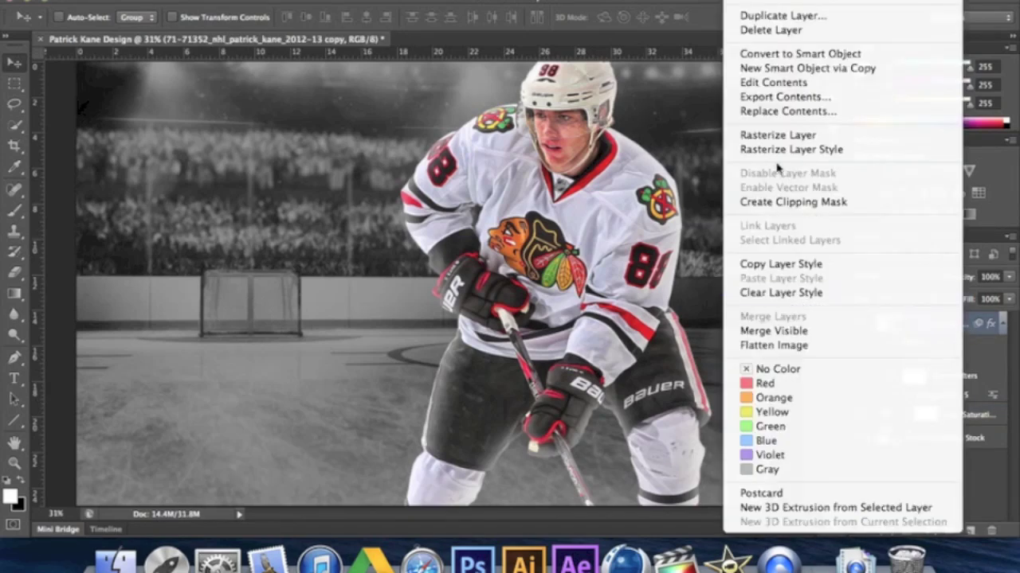
{"action": "left_click", "coordinate": [768, 136]}
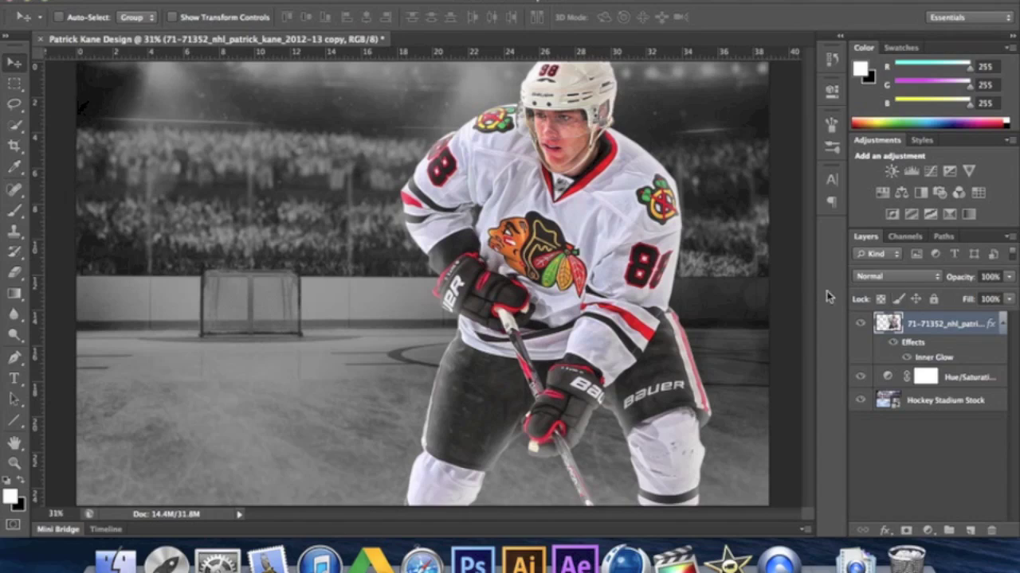
{"action": "right_click", "coordinate": [927, 345]}
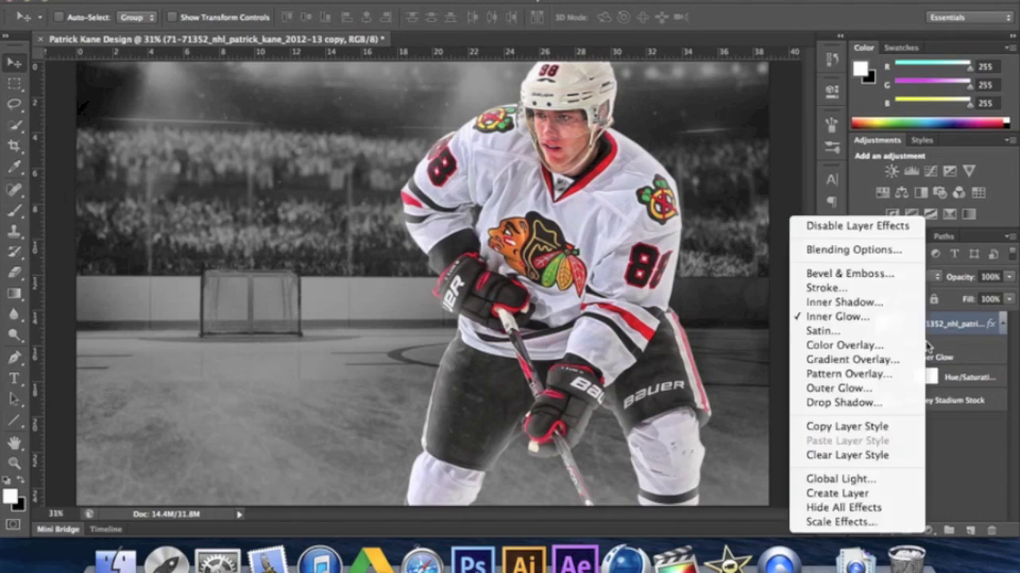
{"action": "right_click", "coordinate": [972, 332]}
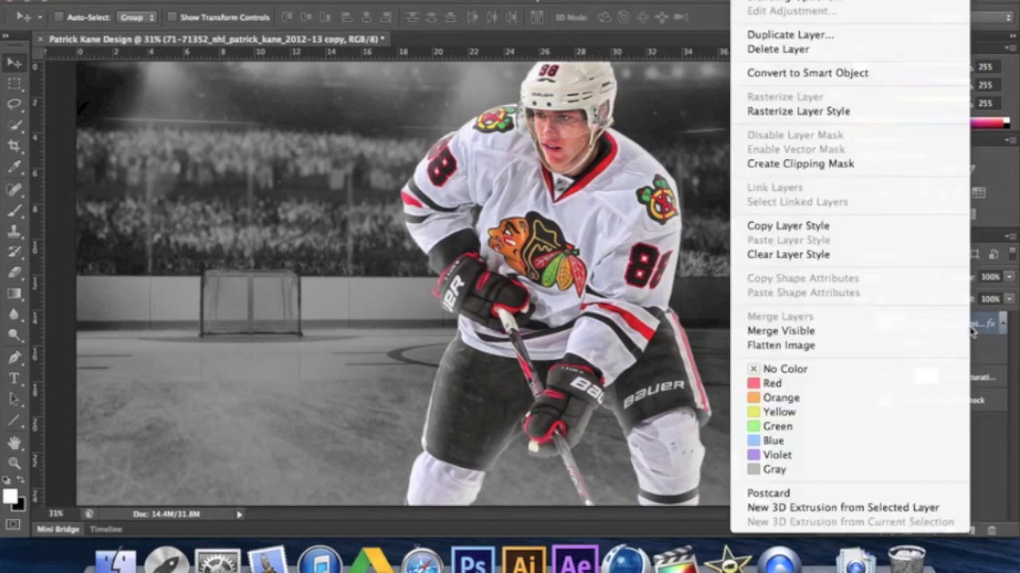
{"action": "left_click", "coordinate": [798, 110]}
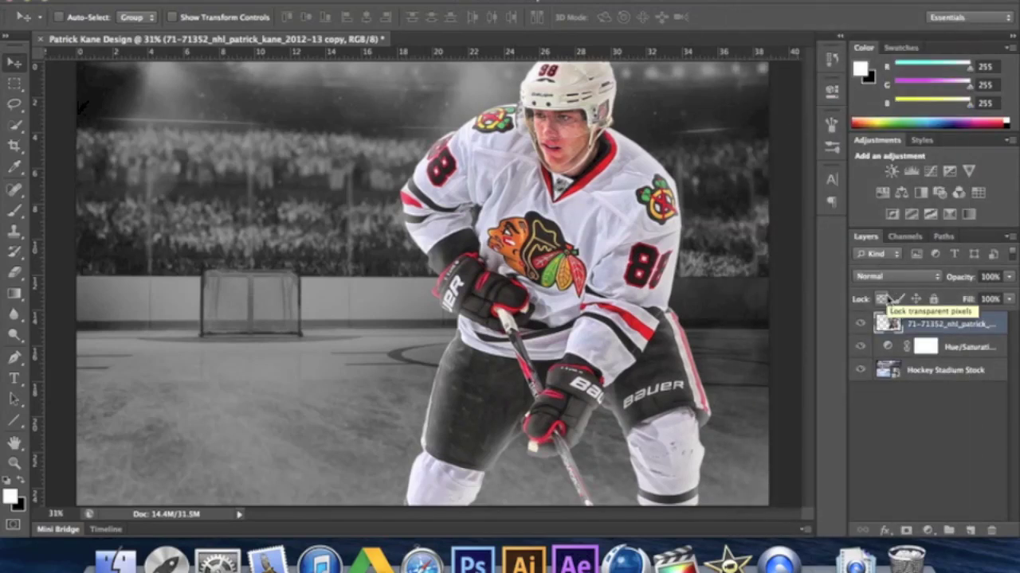
Step: Duplicate the rasterized player layer twice and restrict the topmost copy's blending to the green channel
{"action": "key", "text": "super+j"}
{"action": "key", "text": "super+j"}
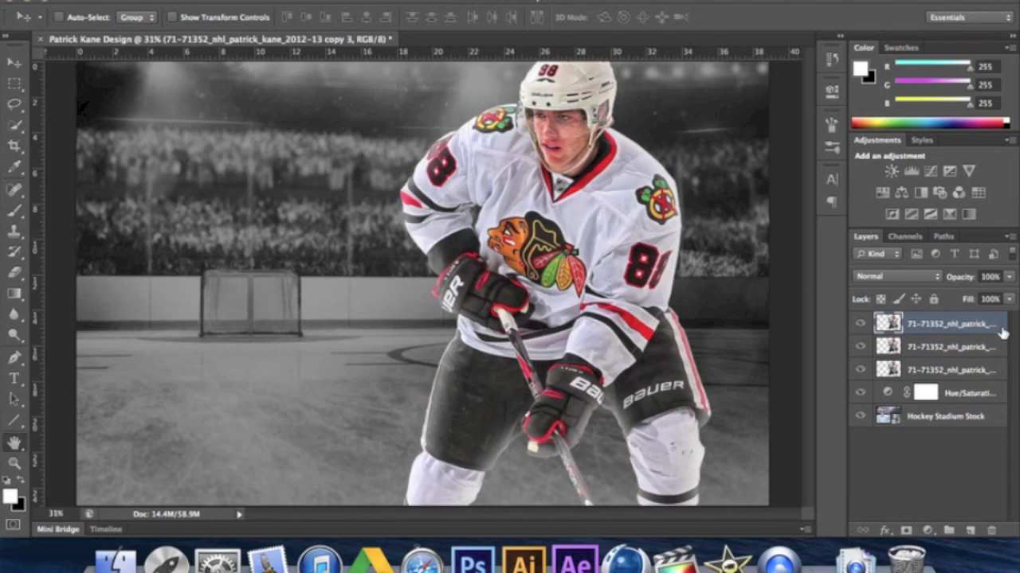
{"action": "double_click", "coordinate": [1002, 333]}
{"action": "left_click_drag", "start_coordinate": [747, 151], "coordinate": [672, 164]}
{"action": "left_click", "coordinate": [884, 224]}
{"action": "left_click", "coordinate": [920, 224]}
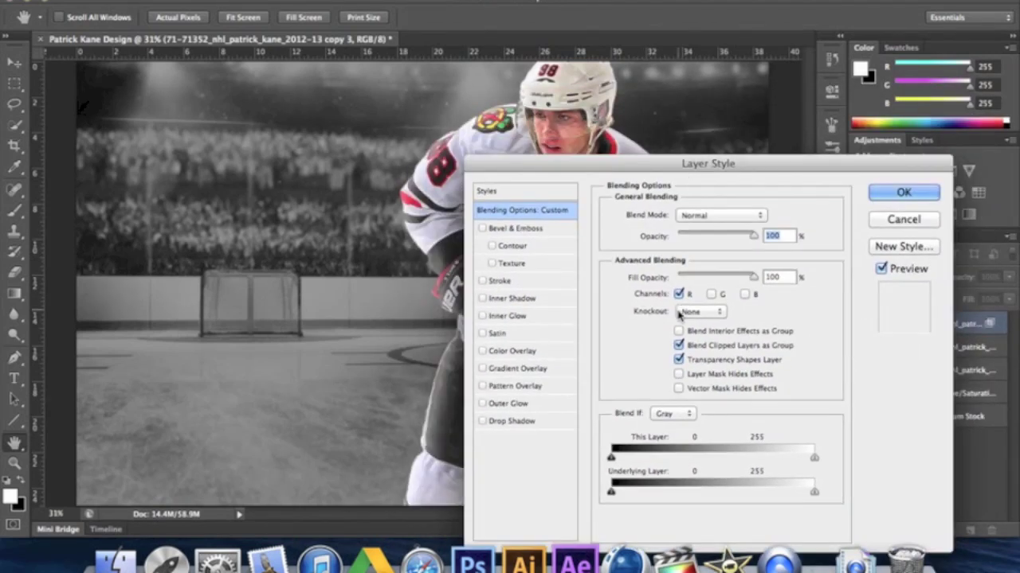
{"action": "left_click", "coordinate": [679, 294]}
{"action": "left_click", "coordinate": [711, 295]}
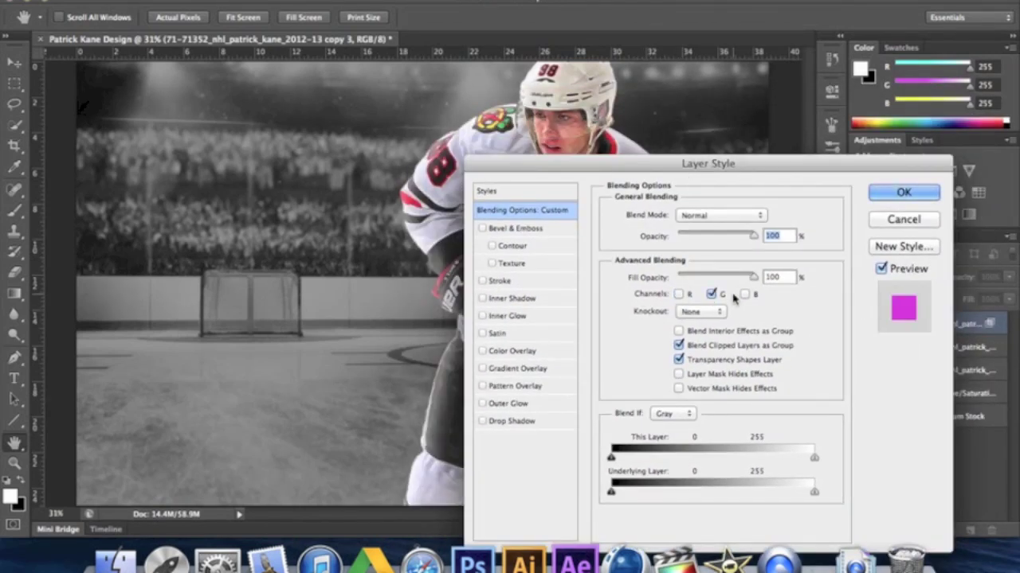
{"action": "left_click", "coordinate": [745, 294]}
{"action": "left_click", "coordinate": [904, 192]}
Step: Restrict the middle player copy's blending to the red and blue channels
{"action": "double_click", "coordinate": [1001, 347]}
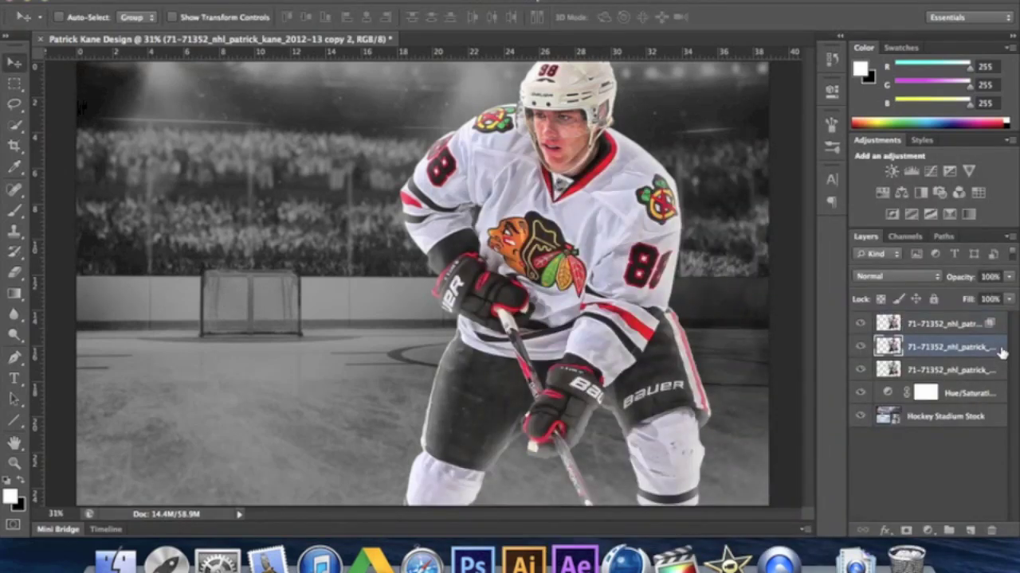
{"action": "left_click", "coordinate": [679, 279]}
{"action": "left_click", "coordinate": [711, 279]}
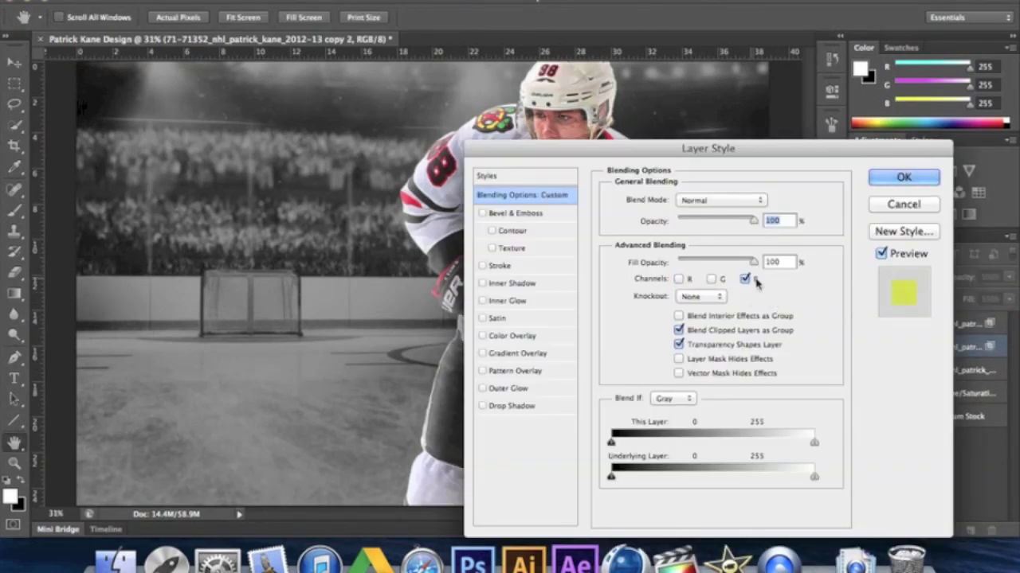
{"action": "left_click", "coordinate": [711, 279]}
{"action": "left_click", "coordinate": [743, 279]}
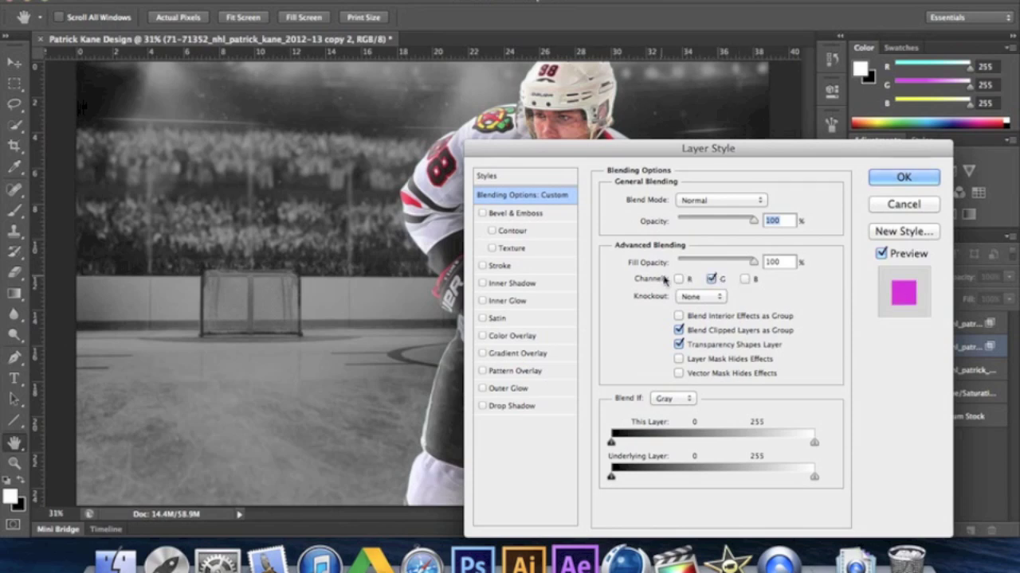
{"action": "left_click", "coordinate": [678, 279]}
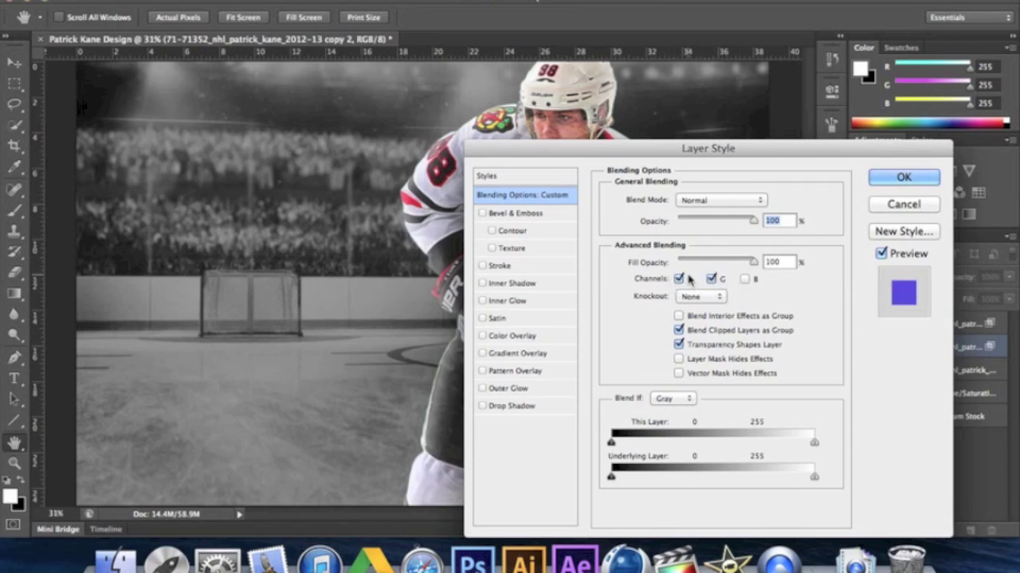
{"action": "left_click", "coordinate": [678, 279]}
{"action": "left_click", "coordinate": [743, 279]}
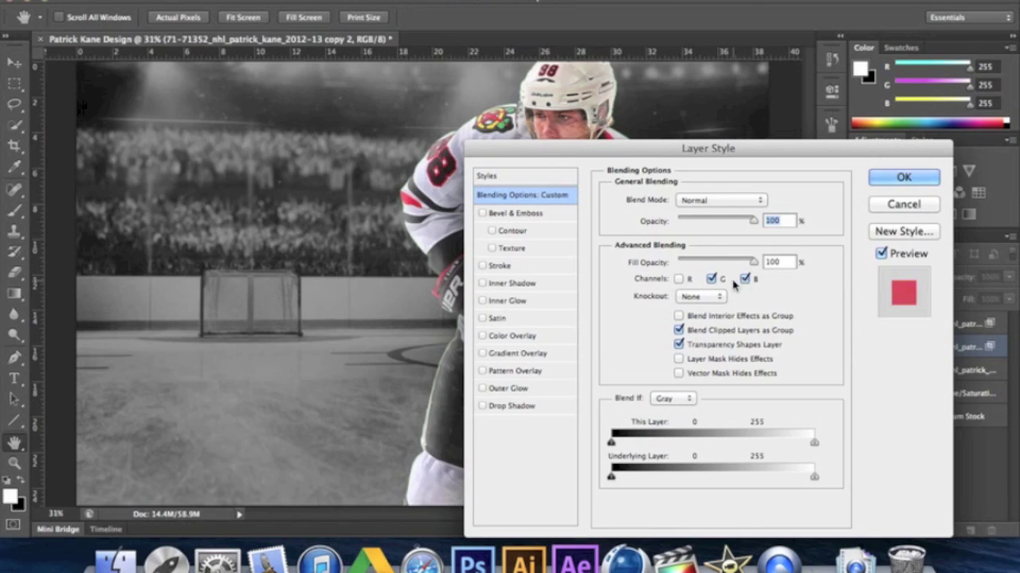
{"action": "left_click", "coordinate": [679, 279]}
{"action": "left_click", "coordinate": [711, 279]}
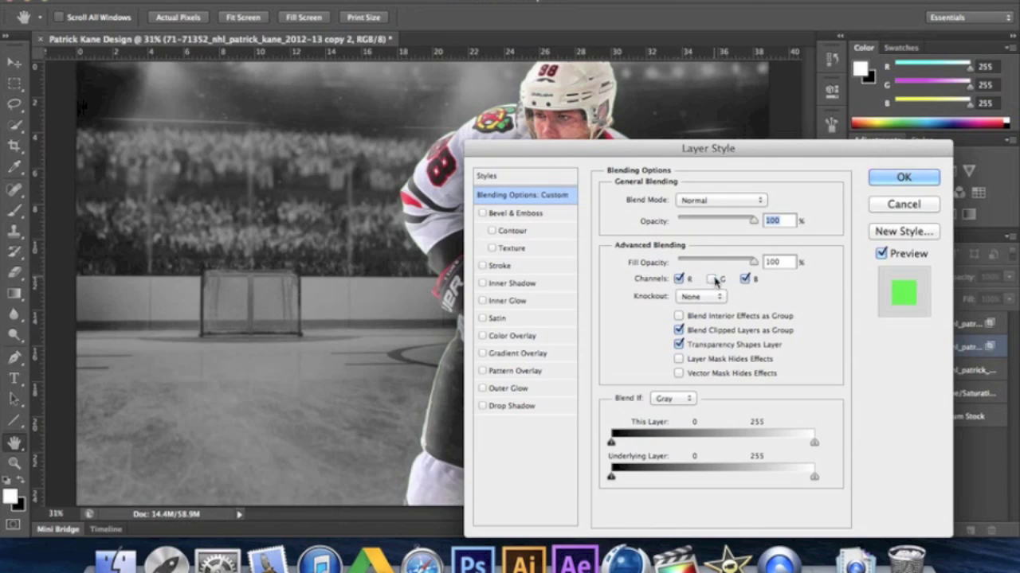
{"action": "left_click", "coordinate": [894, 185]}
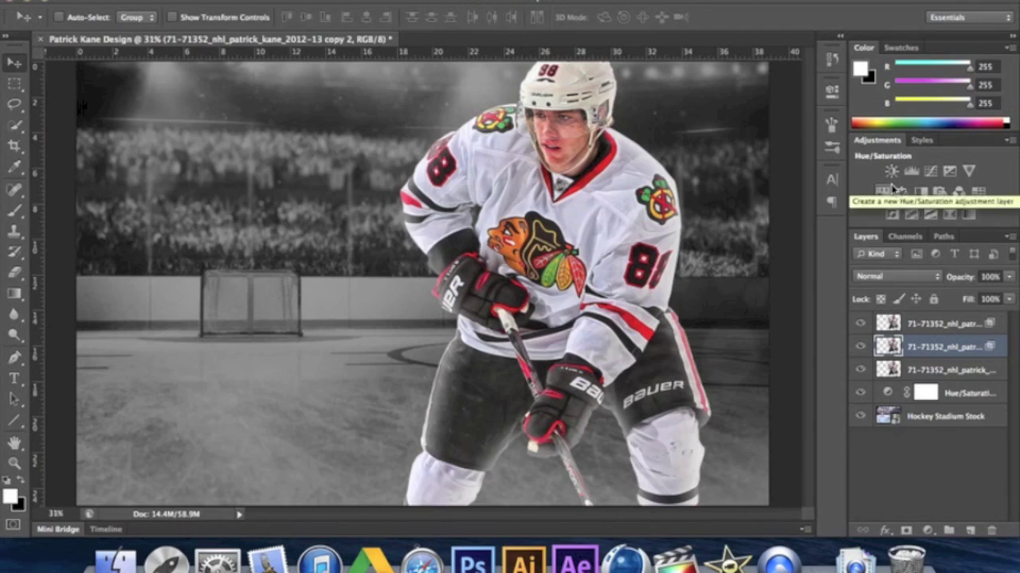
Step: Shift the topmost player copy slightly to the right and the middle copy slightly to the left for color fringing
{"action": "left_click", "coordinate": [918, 334]}
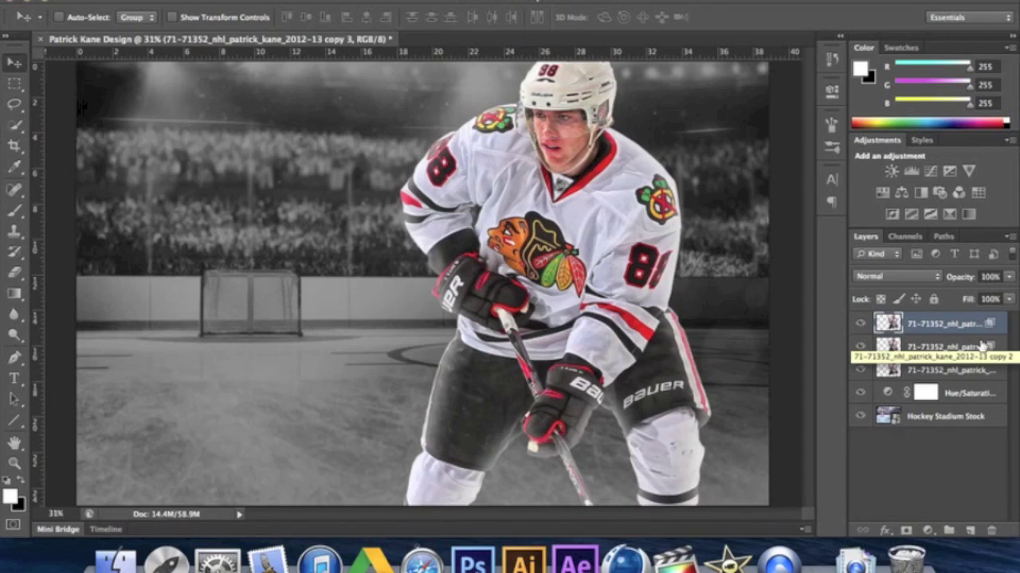
{"action": "key", "text": "shift+Right"}
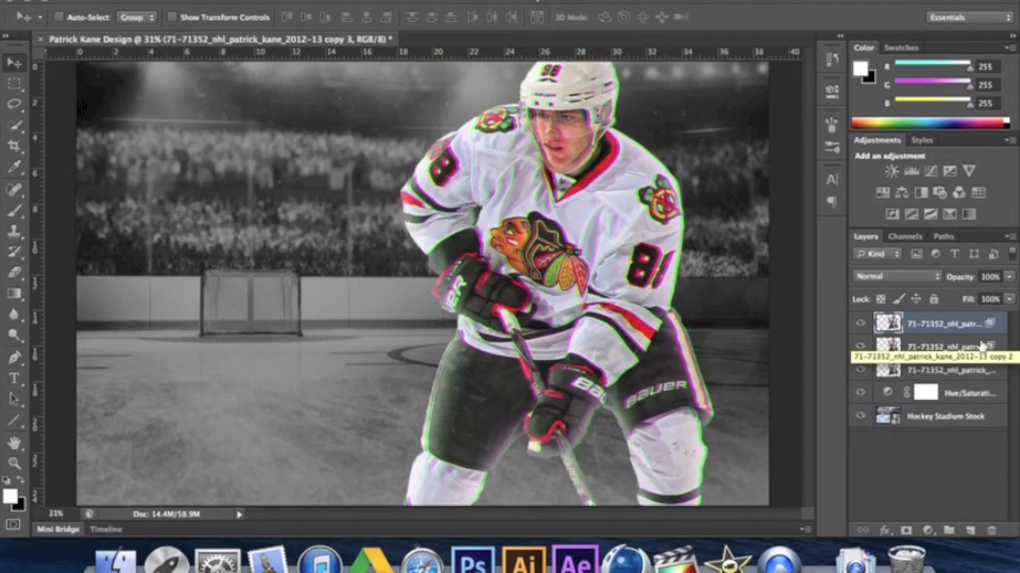
{"action": "left_click", "coordinate": [953, 350]}
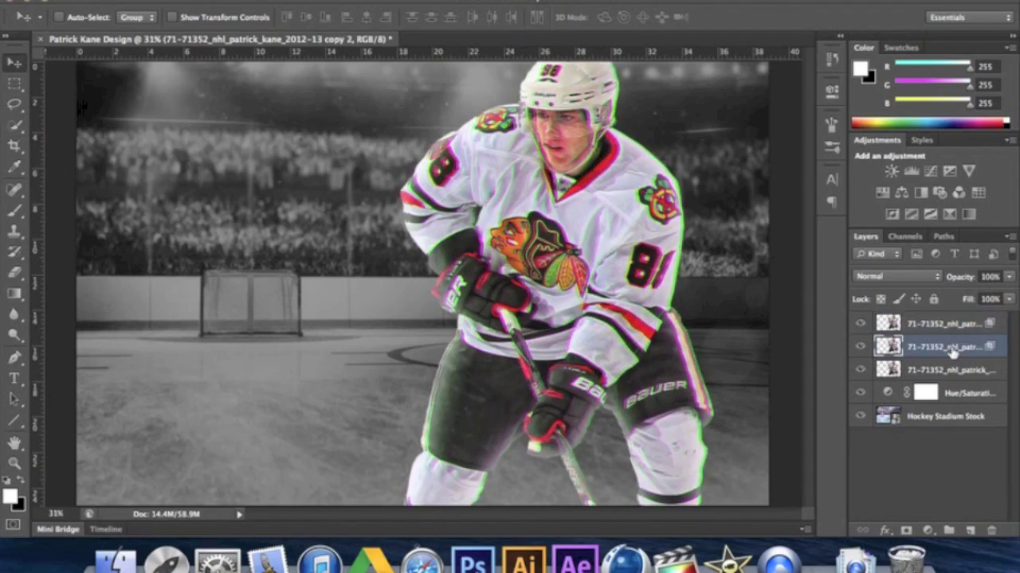
{"action": "key", "text": "shift+Left"}
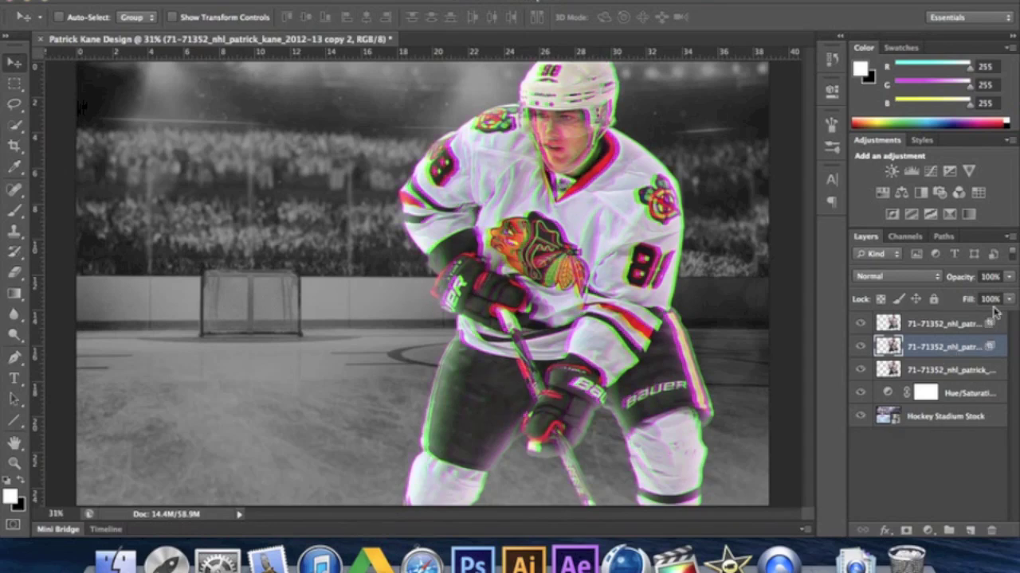
Step: Set the middle player copy's opacity to 51% and the topmost copy's opacity to 73%
{"action": "left_click_drag", "start_coordinate": [1010, 279], "coordinate": [972, 293]}
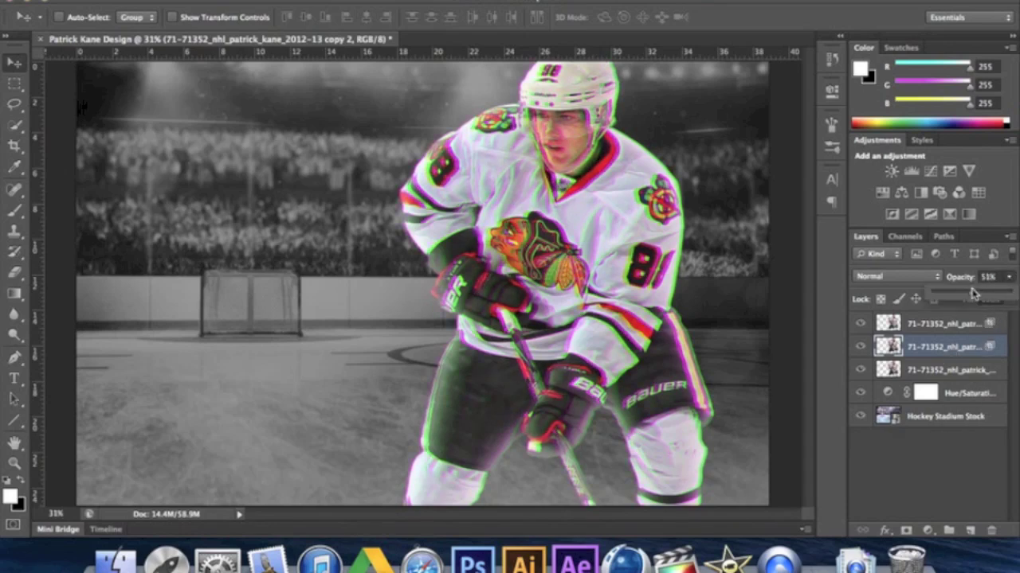
{"action": "left_click", "coordinate": [944, 323]}
{"action": "left_click_drag", "start_coordinate": [1010, 277], "coordinate": [988, 296]}
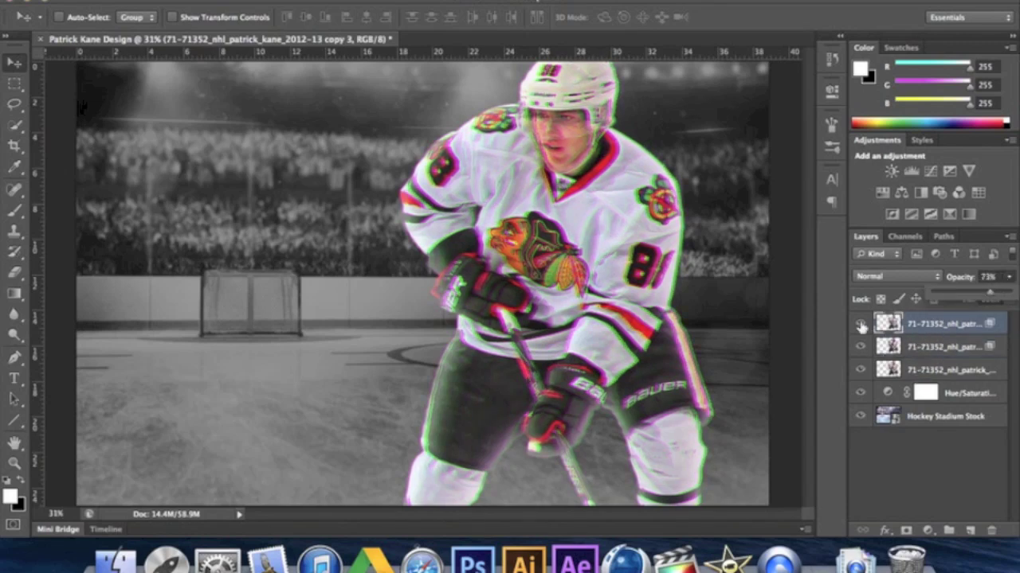
Step: Erase the color fringing over the player's face and helmet on the topmost copy with a 700 px eraser at 58% opacity
{"action": "left_click", "coordinate": [14, 272]}
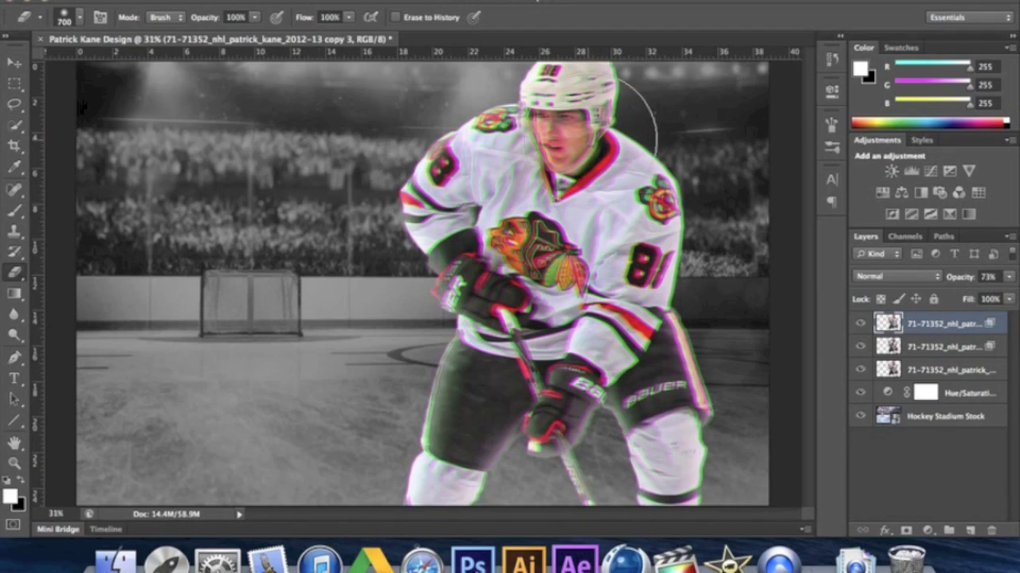
{"action": "left_click_drag", "start_coordinate": [255, 17], "coordinate": [225, 40]}
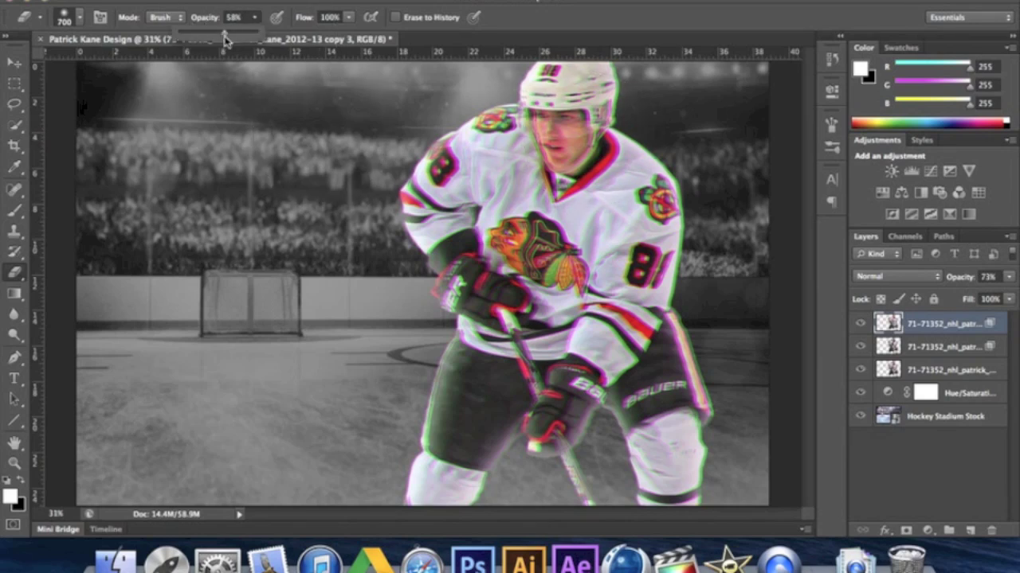
{"action": "mouse_move", "coordinate": [570, 128]}
{"action": "left_mouse_down"}
{"action": "mouse_move", "coordinate": [558, 80]}
{"action": "mouse_move", "coordinate": [606, 95]}
{"action": "left_mouse_up"}
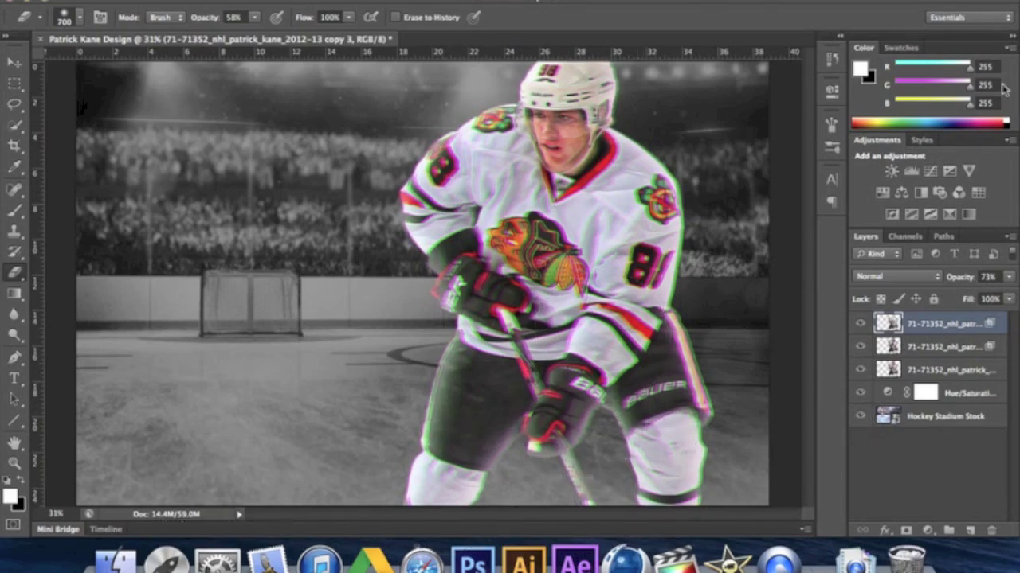
Step: Add a reversed gradient map above the player copies, blended as Overlay at 30% opacity
{"action": "left_click", "coordinate": [968, 214]}
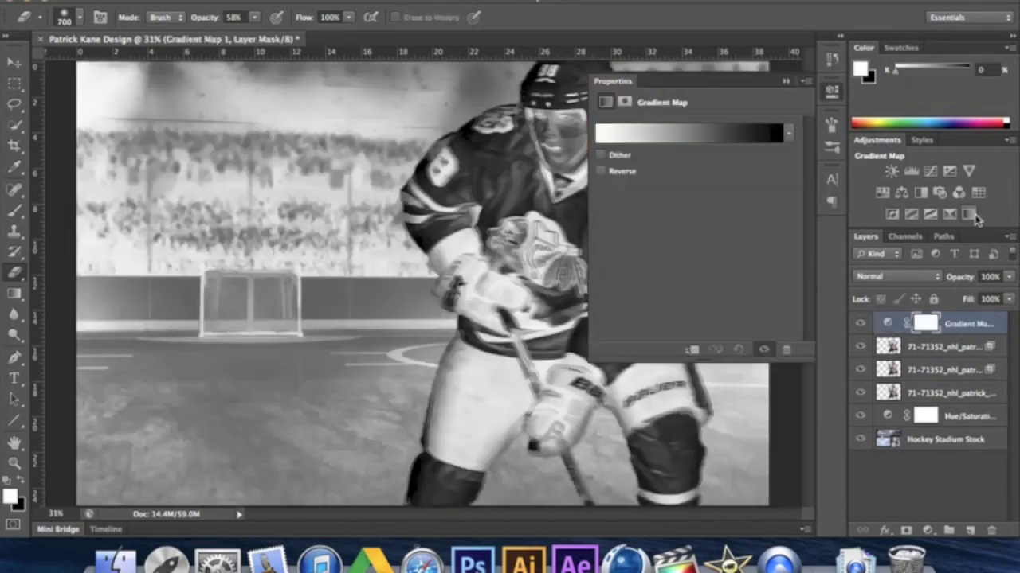
{"action": "left_click", "coordinate": [602, 172]}
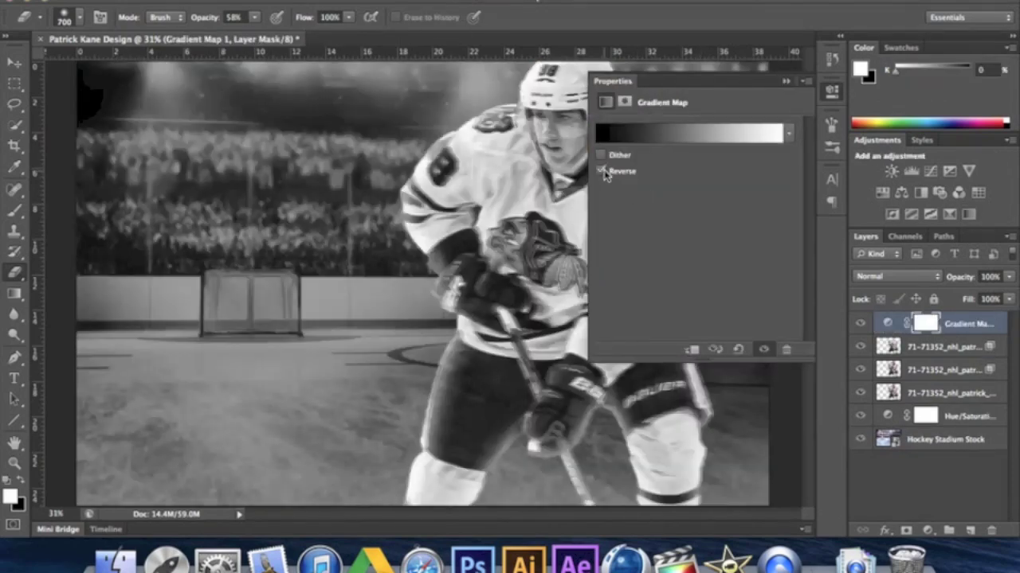
{"action": "left_click", "coordinate": [866, 280]}
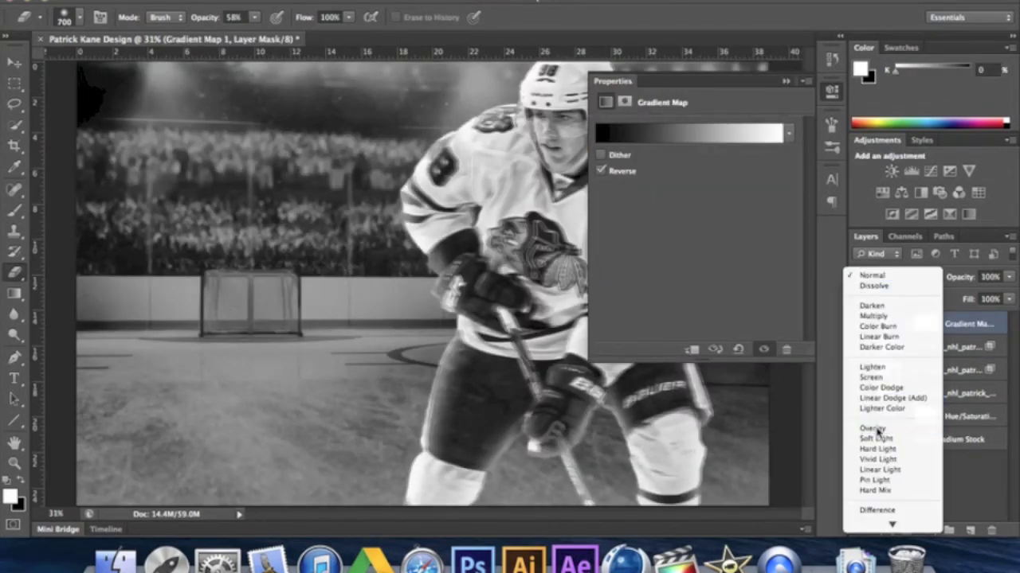
{"action": "left_click", "coordinate": [876, 428]}
{"action": "left_click", "coordinate": [1010, 276]}
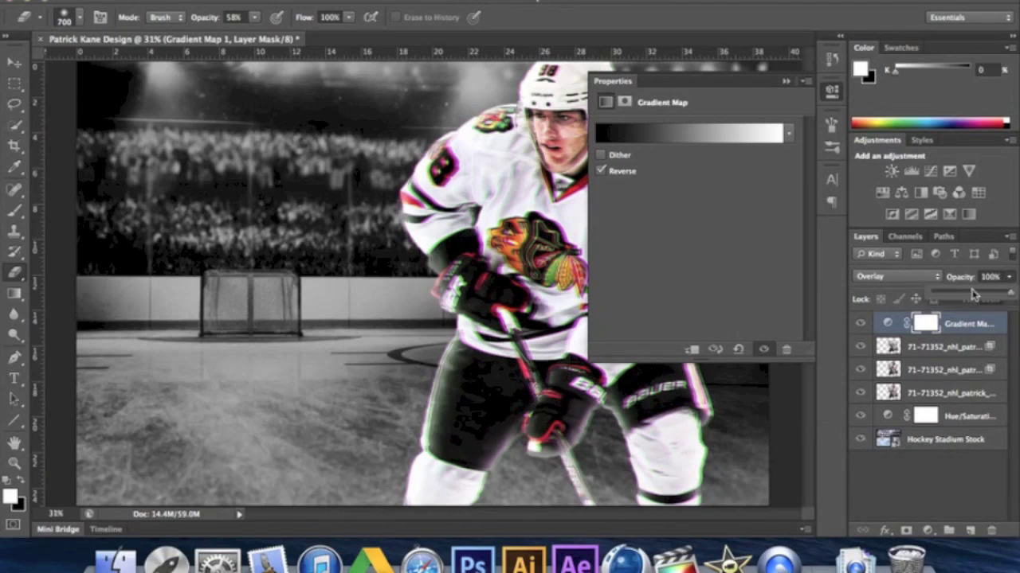
{"action": "left_click", "coordinate": [972, 294]}
{"action": "left_click_drag", "start_coordinate": [972, 294], "coordinate": [957, 297]}
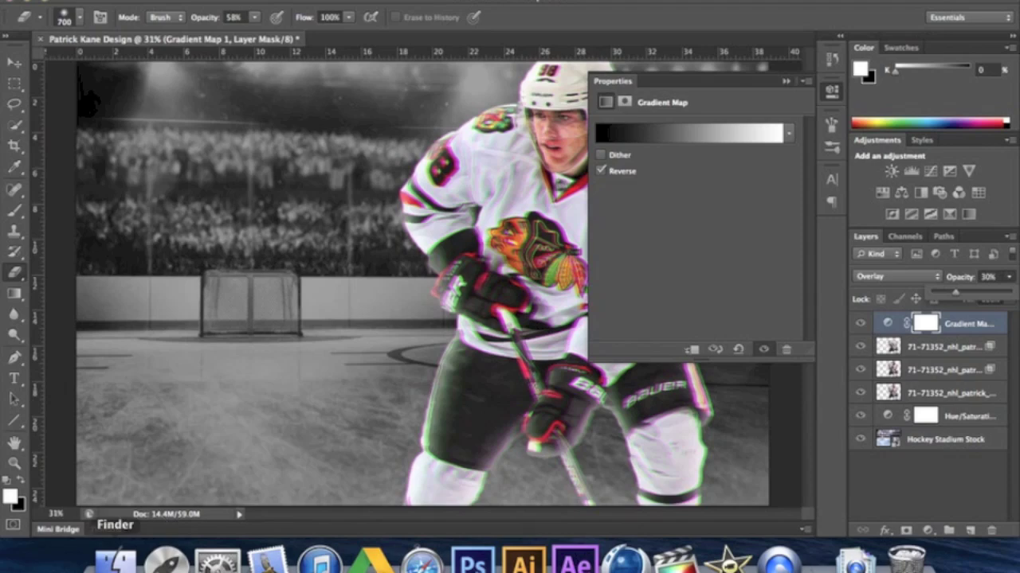
{"action": "left_click", "coordinate": [116, 561]}
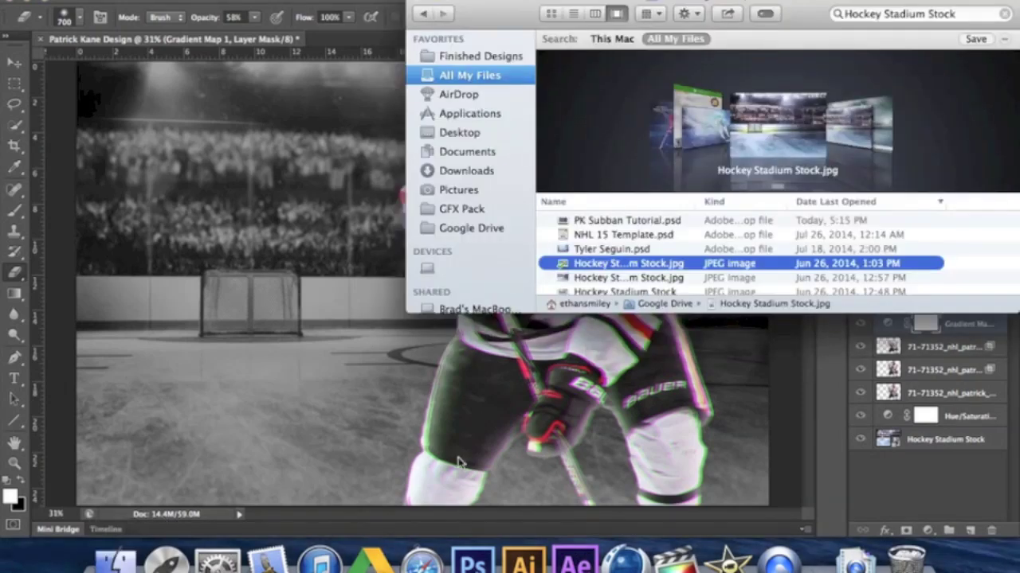
{"action": "left_click", "coordinate": [932, 388]}
{"action": "left_click", "coordinate": [831, 90]}
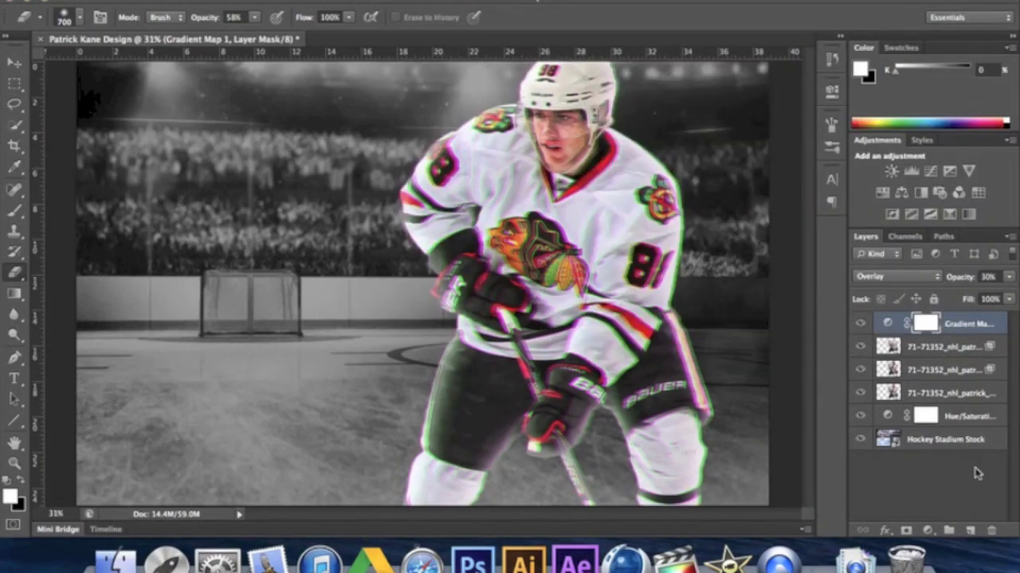
Step: Add a new top layer and paint one white glow spilling over the canvas's top edge with a 2600 px brush
{"action": "left_click", "coordinate": [970, 530]}
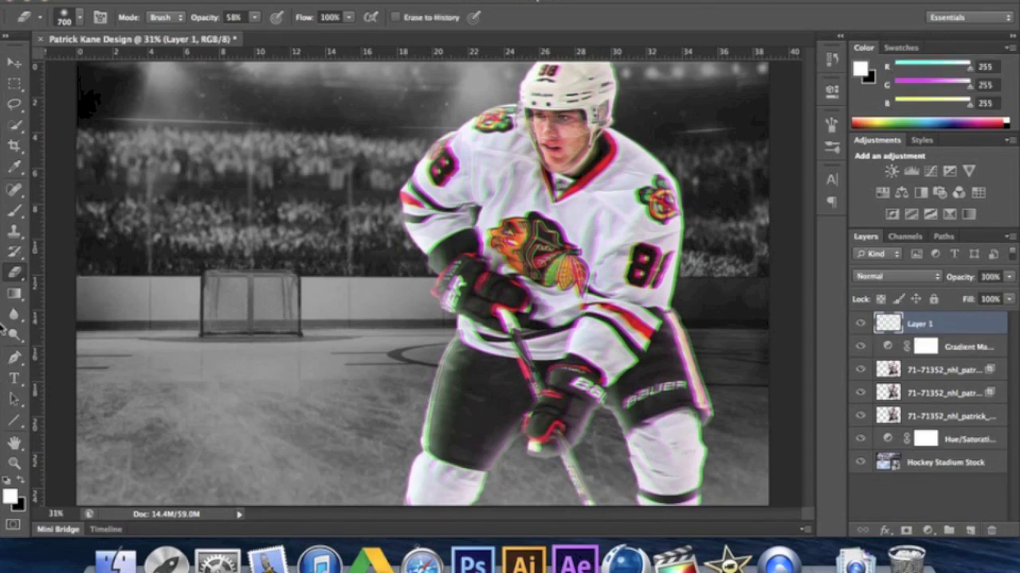
{"action": "key", "text": "super+minus"}
{"action": "key", "text": "super+minus"}
{"action": "key", "text": "super+minus"}
{"action": "key", "text": "super+minus"}
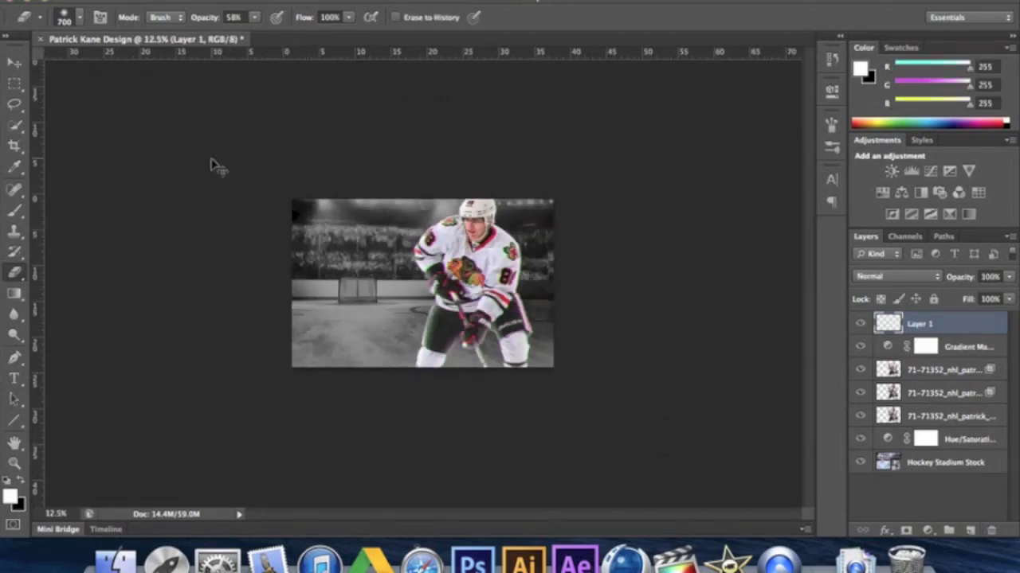
{"action": "left_click", "coordinate": [23, 215]}
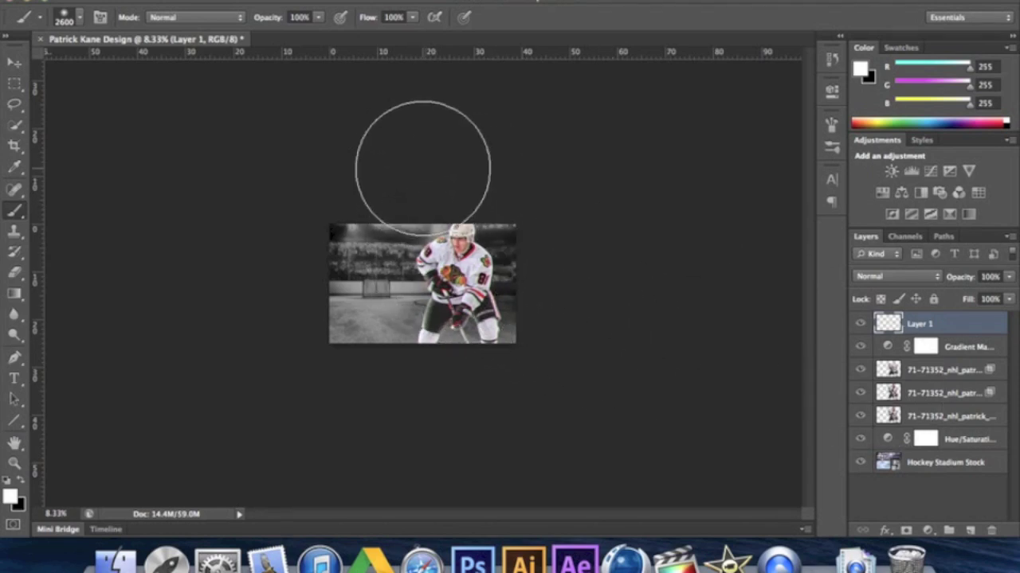
{"action": "left_click", "coordinate": [423, 172]}
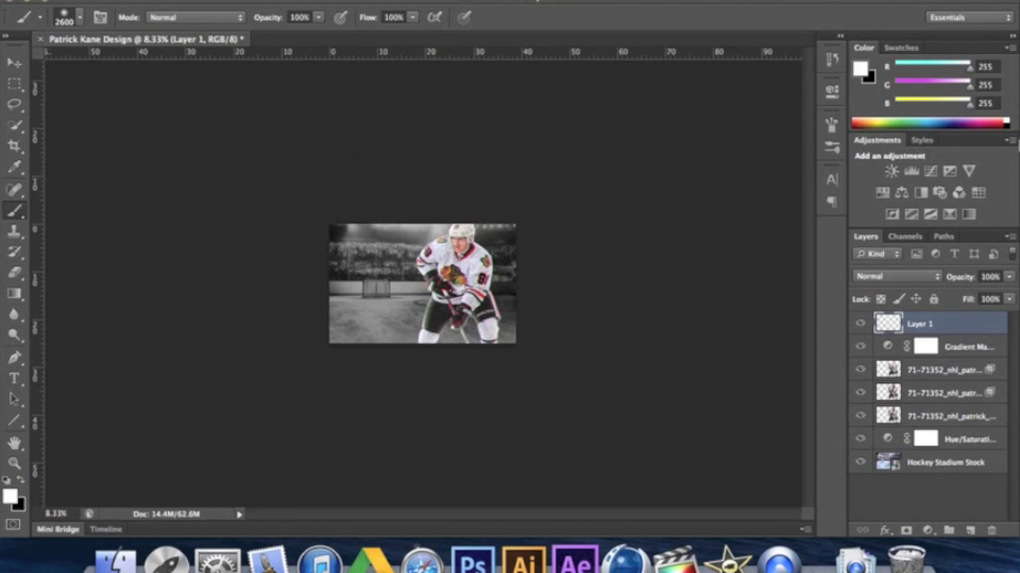
{"action": "key", "text": "super+0"}
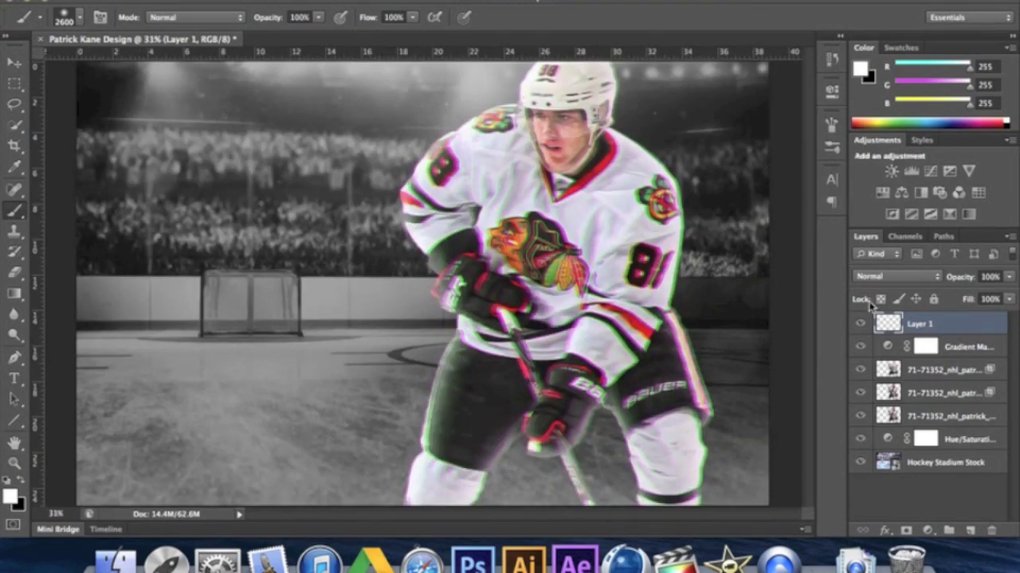
{"action": "left_click", "coordinate": [860, 324]}
{"action": "left_click", "coordinate": [860, 324]}
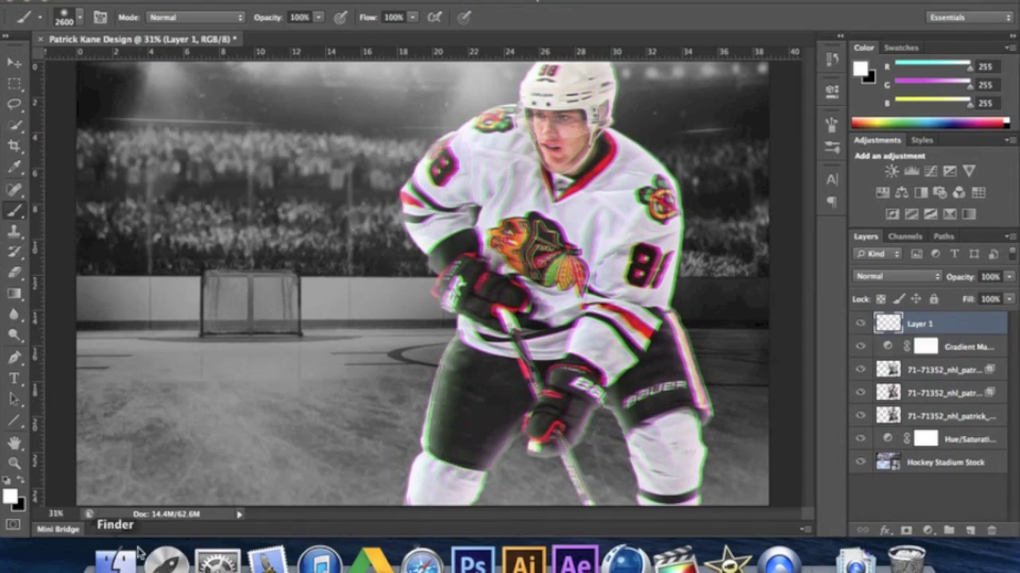
{"action": "left_click", "coordinate": [115, 560]}
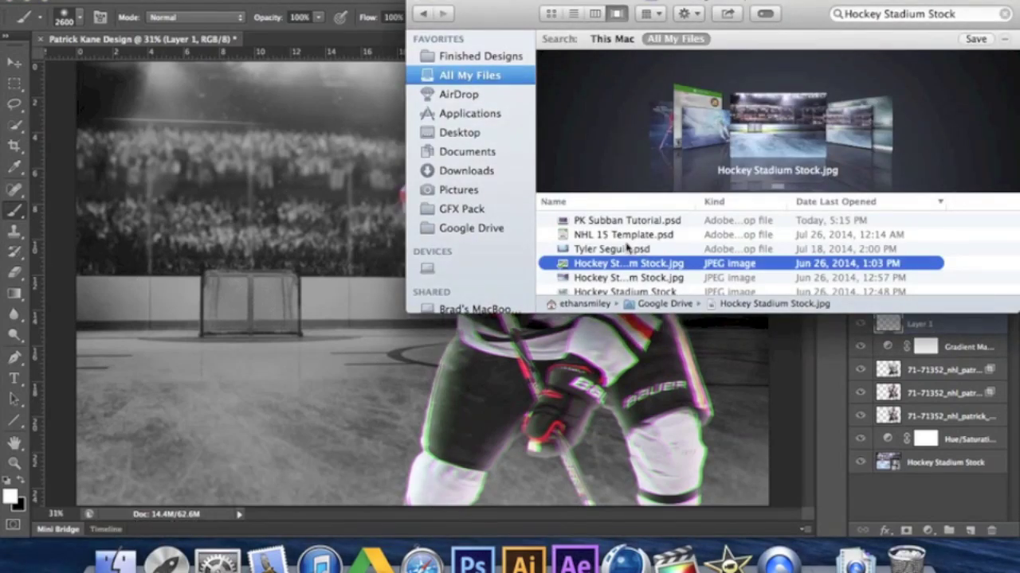
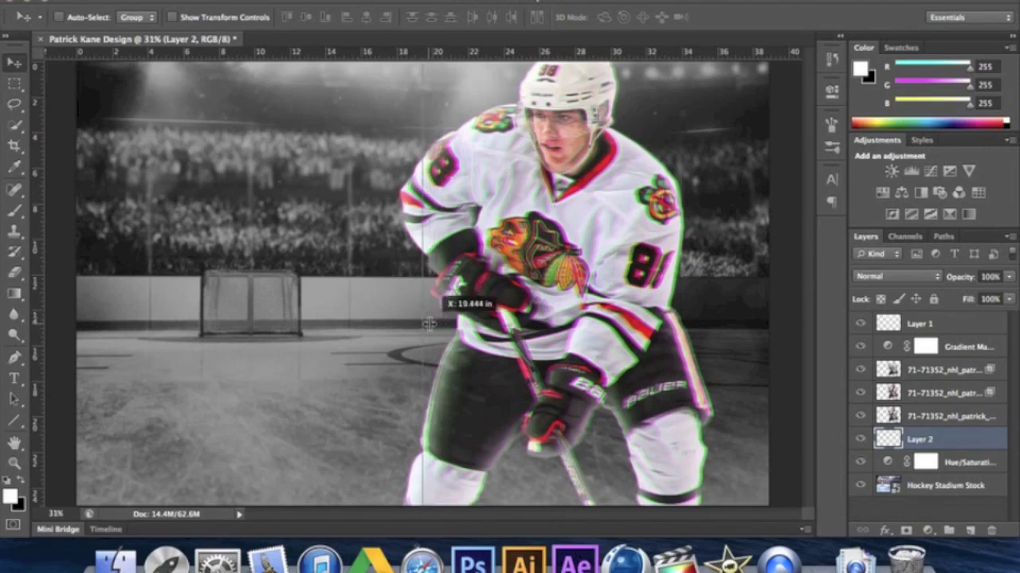
Step: Mark the canvas center with guides and draw a black-to-transparent radial gradient outward from it on Layer 2
{"action": "left_click_drag", "start_coordinate": [426, 59], "coordinate": [502, 283]}
{"action": "left_click", "coordinate": [14, 293]}
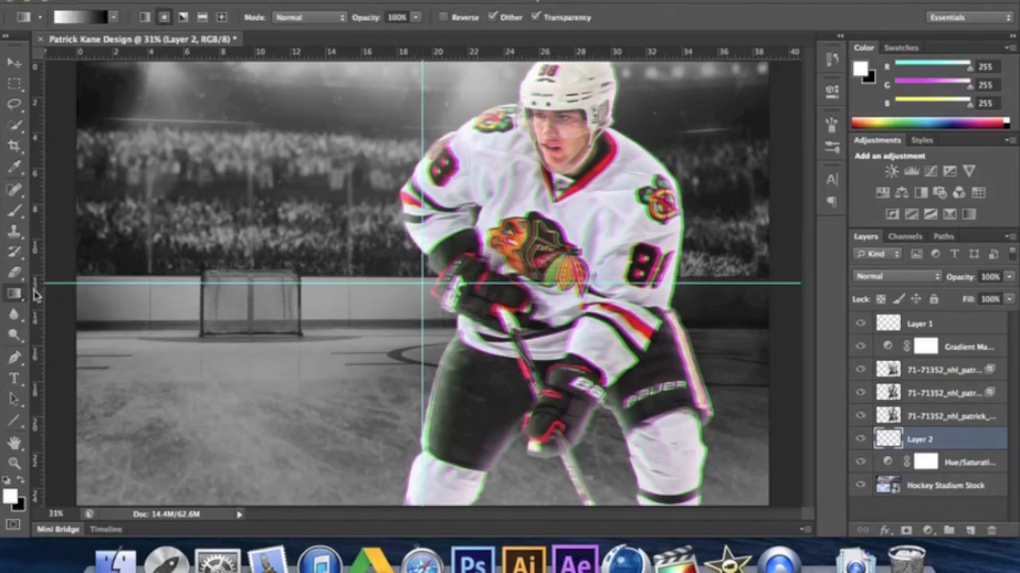
{"action": "left_click", "coordinate": [115, 16]}
{"action": "left_click", "coordinate": [60, 51]}
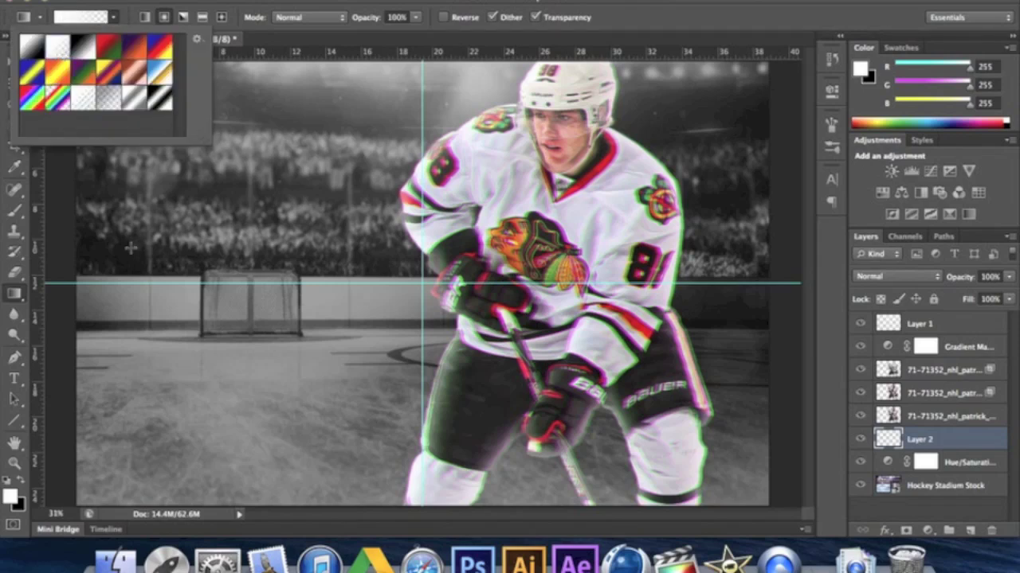
{"action": "left_click", "coordinate": [64, 259]}
{"action": "key", "text": "x"}
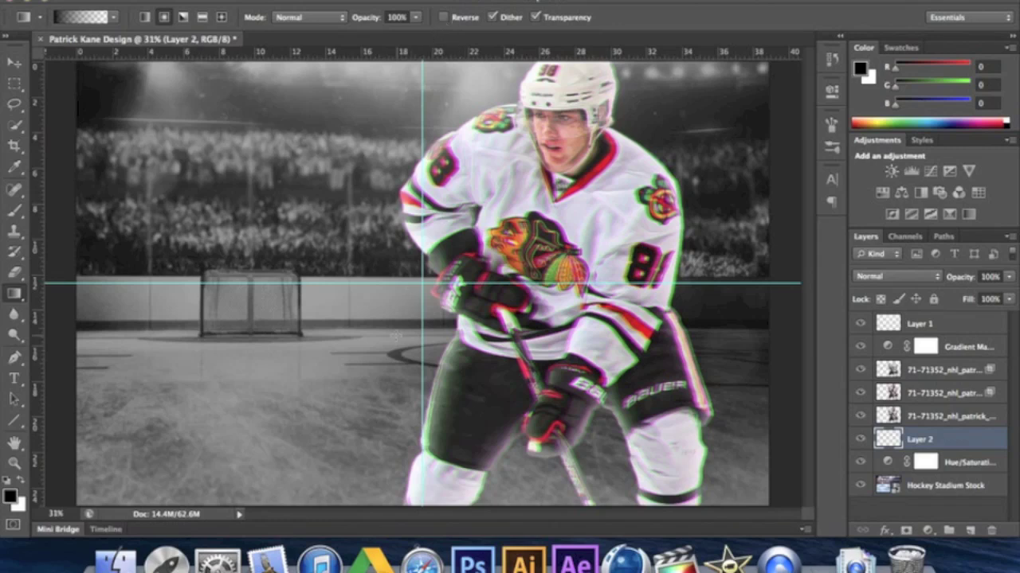
{"action": "left_click_drag", "start_coordinate": [422, 282], "coordinate": [96, 81]}
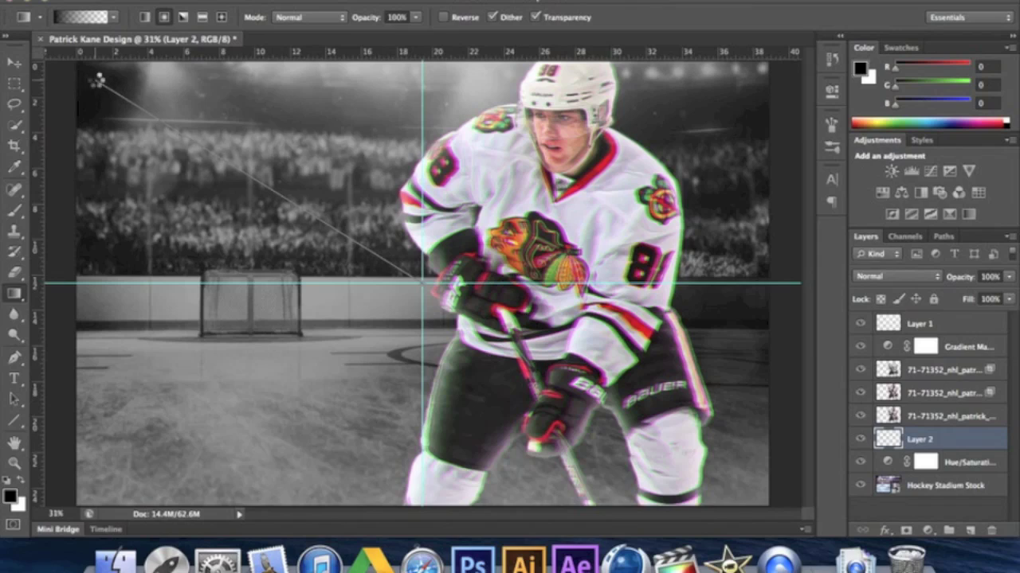
{"action": "left_click_drag", "start_coordinate": [94, 78], "coordinate": [95, 80]}
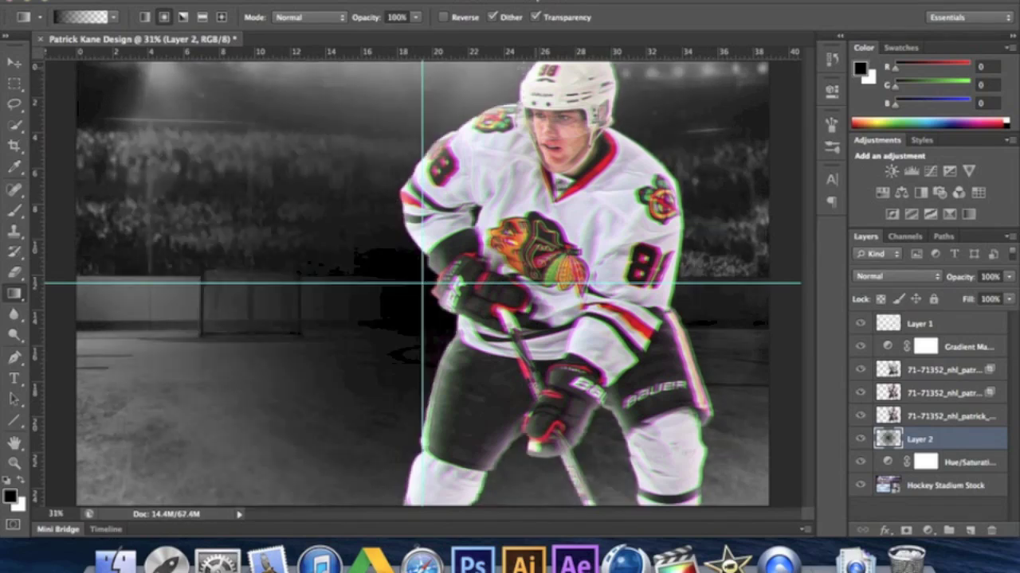
Step: Replace the gradient with a reversed one drawn from the canvas center toward the upper-left corner, and set Layer 2's opacity to 37%
{"action": "left_click", "coordinate": [446, 18]}
{"action": "key", "text": "ctrl+z"}
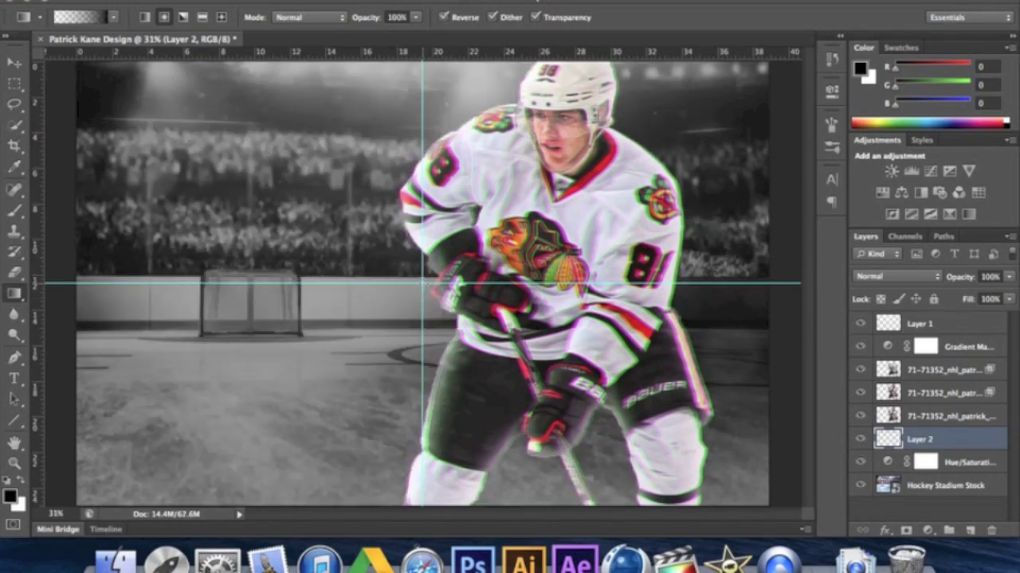
{"action": "left_click_drag", "start_coordinate": [422, 283], "coordinate": [94, 79]}
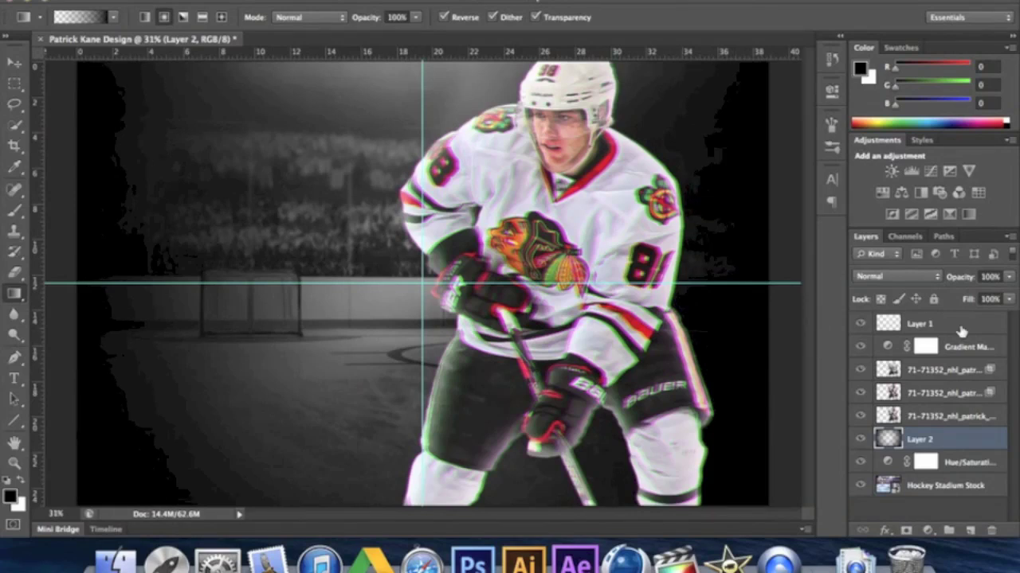
{"action": "left_click", "coordinate": [1008, 278]}
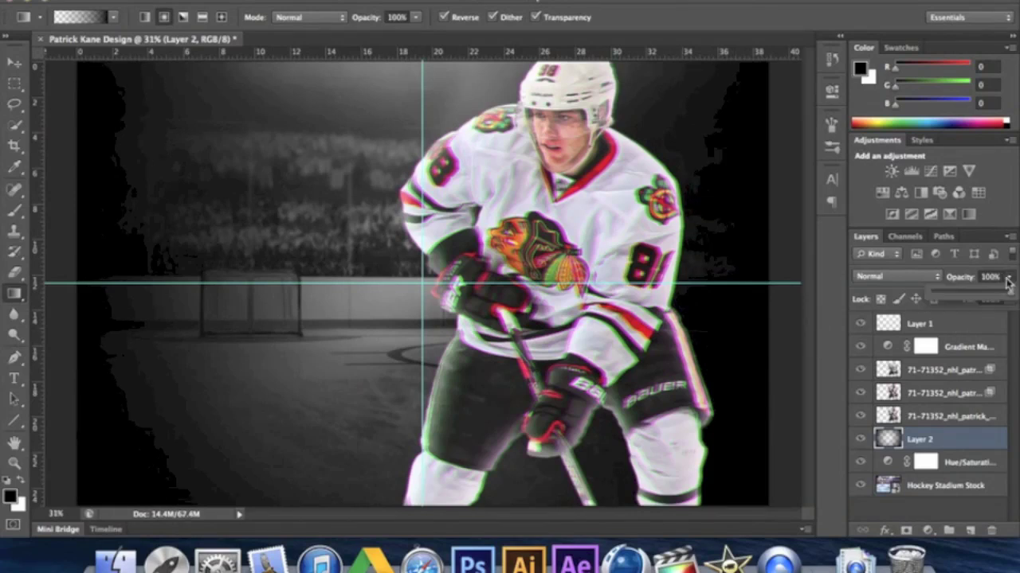
{"action": "mouse_move", "coordinate": [966, 295]}
{"action": "left_mouse_down"}
{"action": "mouse_move", "coordinate": [940, 294]}
{"action": "mouse_move", "coordinate": [963, 288]}
{"action": "mouse_move", "coordinate": [948, 286]}
{"action": "left_mouse_up"}
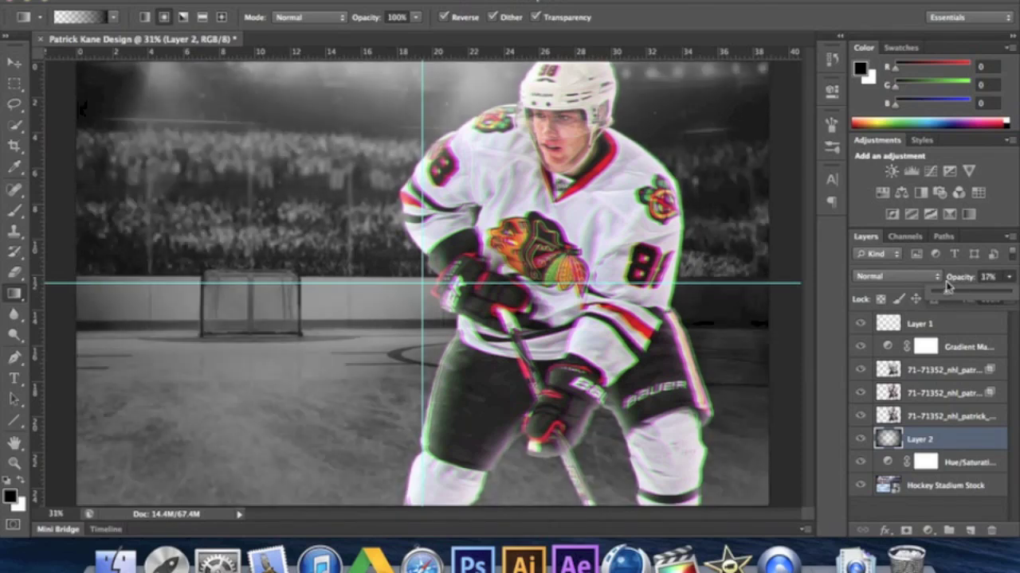
Step: Add a second gradient map above Layer 1 and set its dark color stop to navy #111e3b
{"action": "left_click", "coordinate": [957, 350]}
{"action": "left_click", "coordinate": [964, 326]}
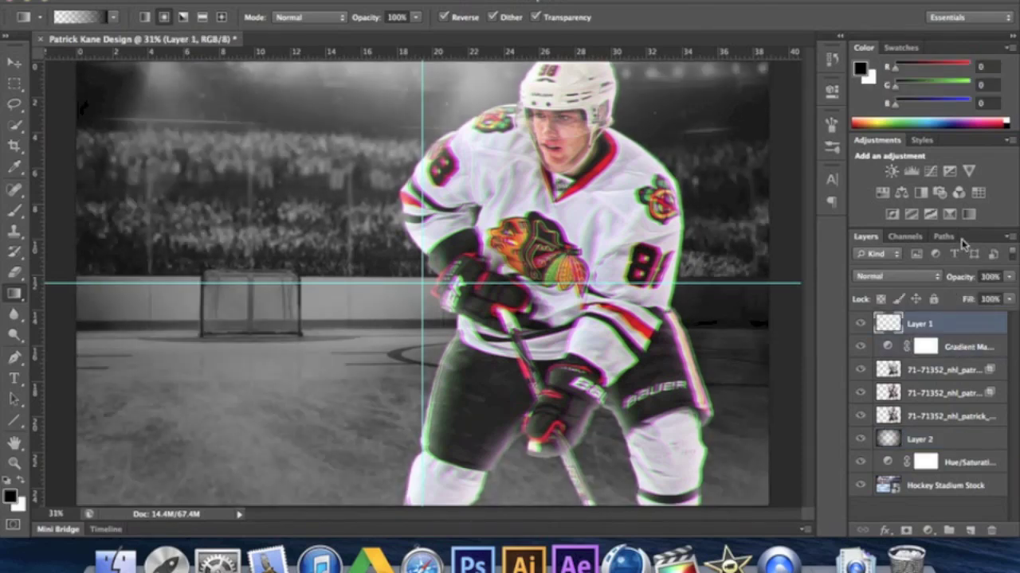
{"action": "left_click", "coordinate": [949, 213]}
{"action": "left_click", "coordinate": [637, 133]}
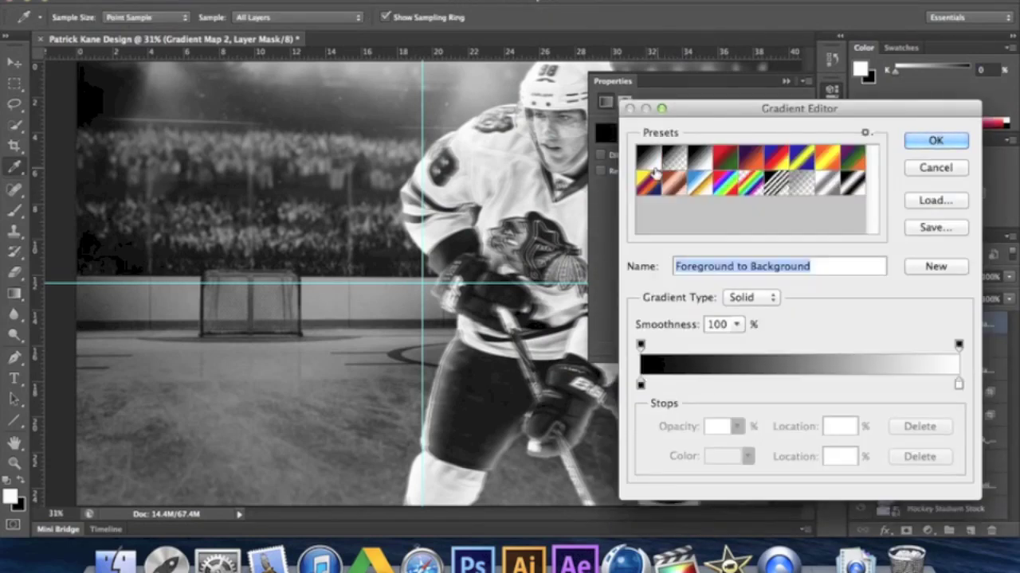
{"action": "left_click", "coordinate": [640, 385]}
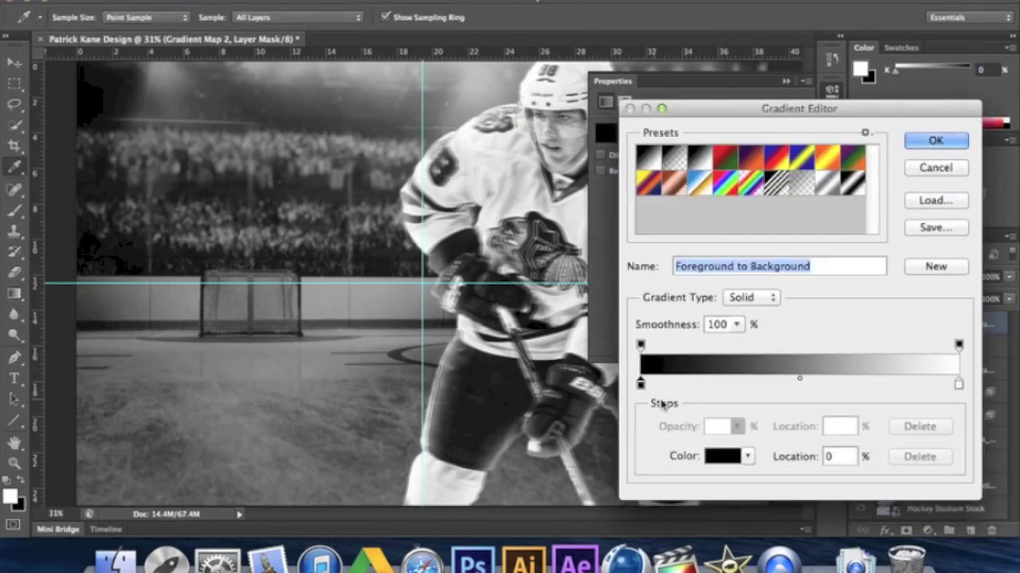
{"action": "left_click", "coordinate": [722, 456]}
{"action": "left_click", "coordinate": [808, 241]}
{"action": "left_click_drag", "start_coordinate": [741, 274], "coordinate": [732, 318]}
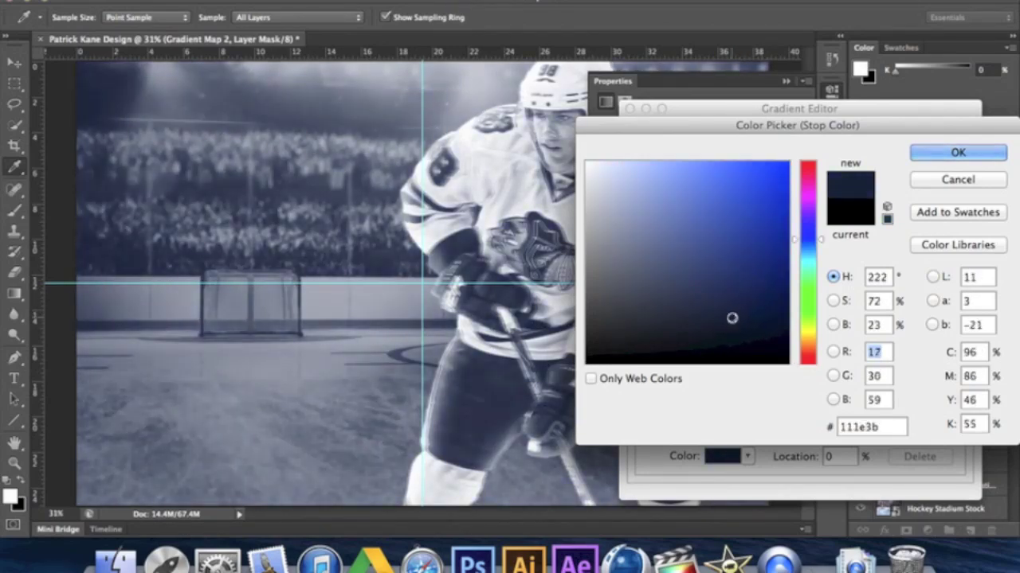
{"action": "left_click", "coordinate": [955, 152]}
Step: Set the new gradient map's light color stop to deep blue #112380 and apply the gradient
{"action": "left_click", "coordinate": [957, 385]}
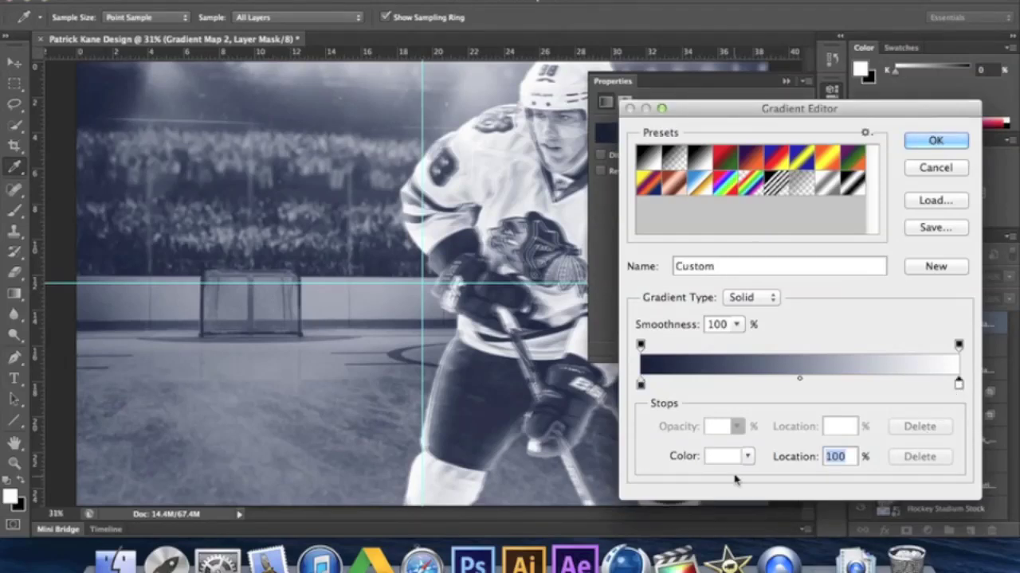
{"action": "left_click", "coordinate": [734, 456]}
{"action": "left_click", "coordinate": [806, 238]}
{"action": "left_click", "coordinate": [754, 297]}
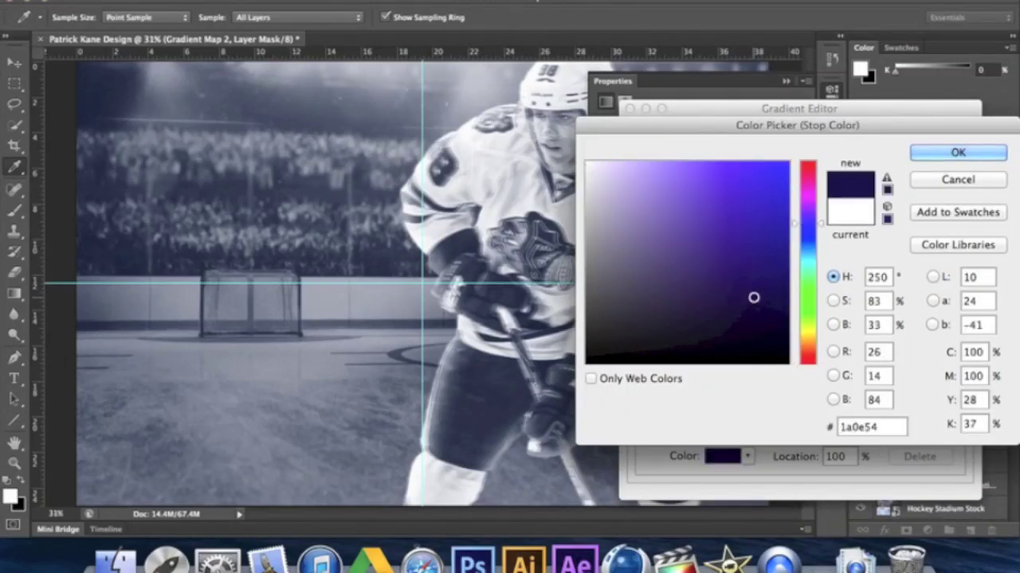
{"action": "left_click", "coordinate": [789, 229]}
{"action": "left_click_drag", "start_coordinate": [806, 224], "coordinate": [806, 235]}
{"action": "left_click_drag", "start_coordinate": [757, 284], "coordinate": [763, 261]}
{"action": "left_click", "coordinate": [959, 156]}
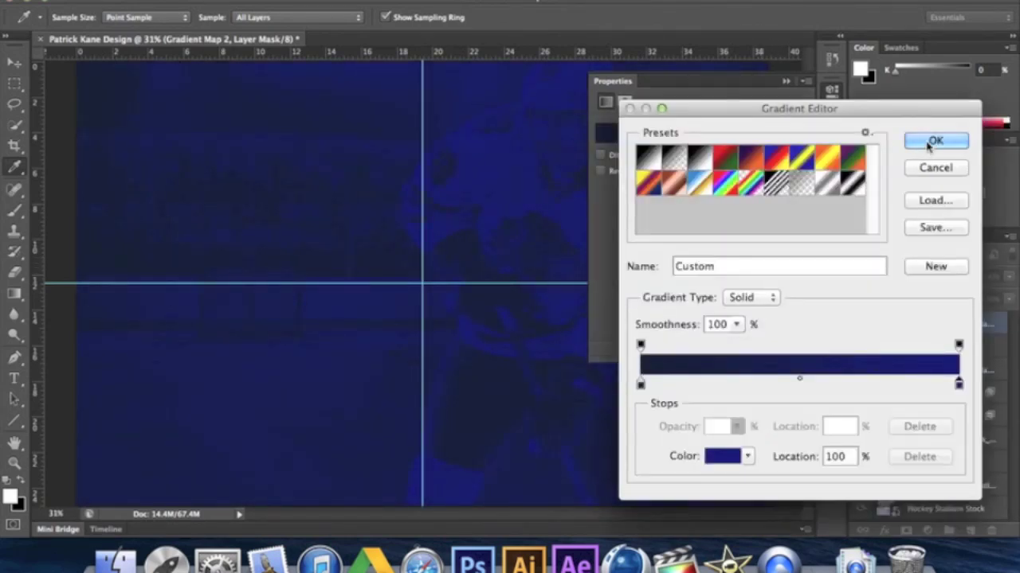
{"action": "left_click", "coordinate": [934, 142]}
Step: Blend the blue gradient map as Soft Light and lower its opacity
{"action": "left_click", "coordinate": [879, 276]}
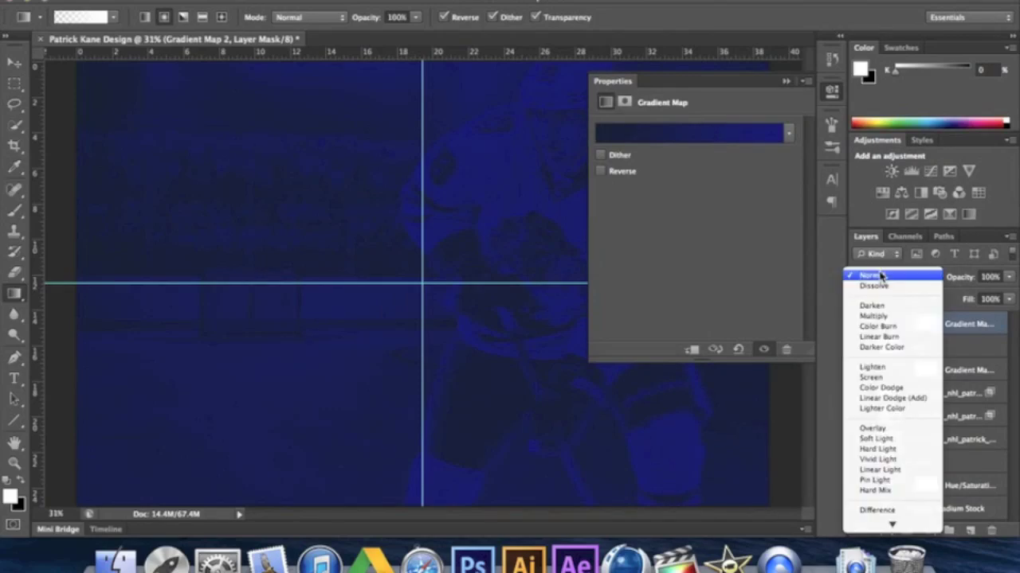
{"action": "left_click", "coordinate": [876, 439]}
{"action": "left_click_drag", "start_coordinate": [1007, 280], "coordinate": [978, 296]}
Step: Set the light color stop of the upper gradient map to the brighter blue #3652e0
{"action": "left_click", "coordinate": [677, 133]}
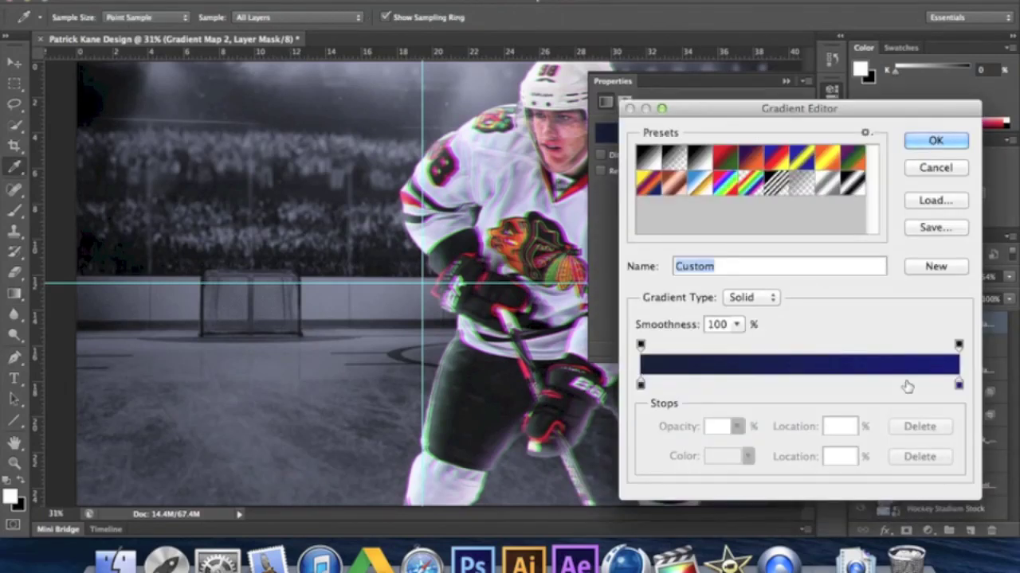
{"action": "left_click", "coordinate": [958, 384]}
{"action": "left_click", "coordinate": [723, 456]}
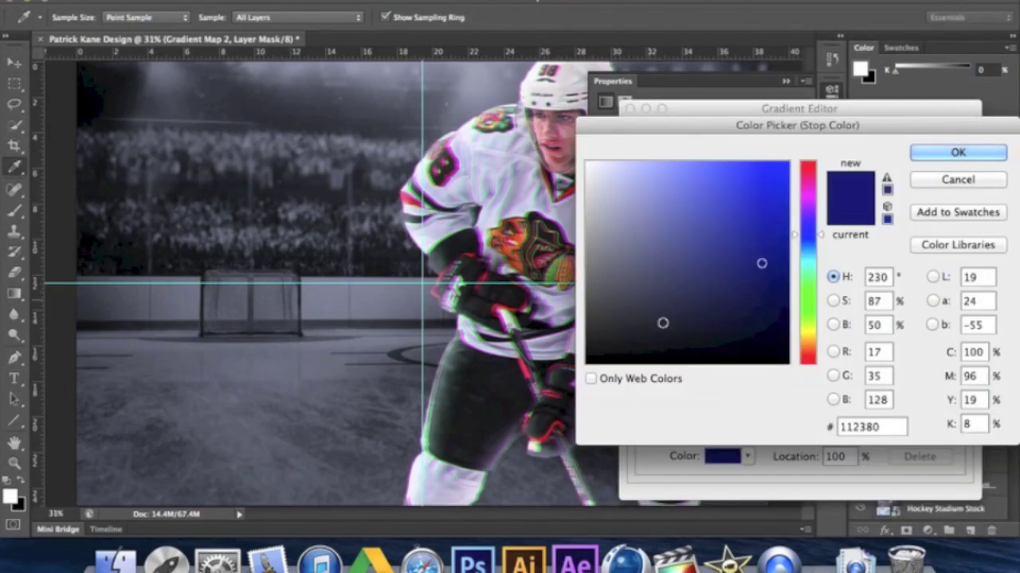
{"action": "left_click", "coordinate": [714, 224]}
{"action": "left_click", "coordinate": [725, 189]}
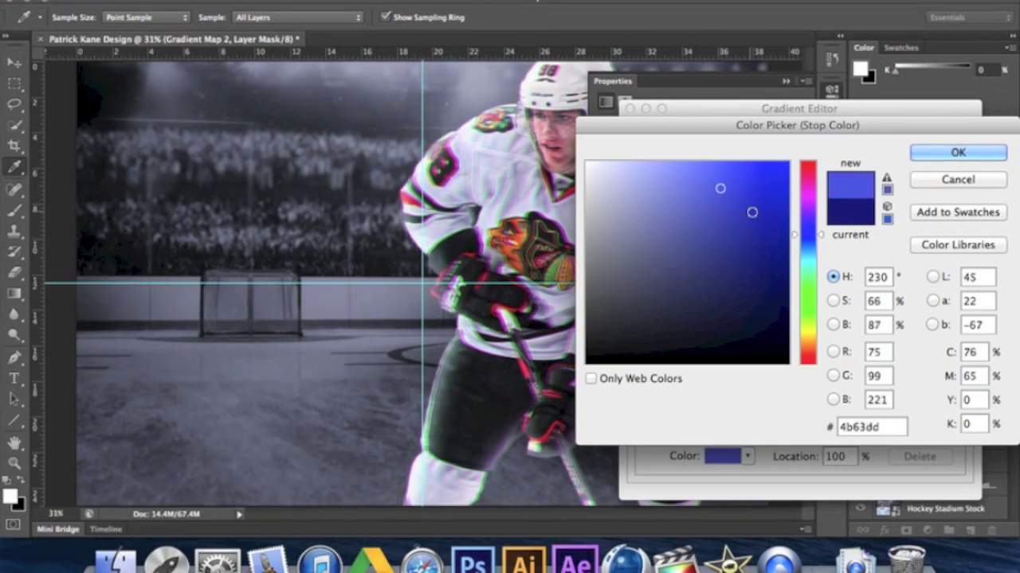
{"action": "left_click", "coordinate": [753, 212]}
{"action": "left_click", "coordinate": [742, 216]}
{"action": "left_click", "coordinate": [740, 193]}
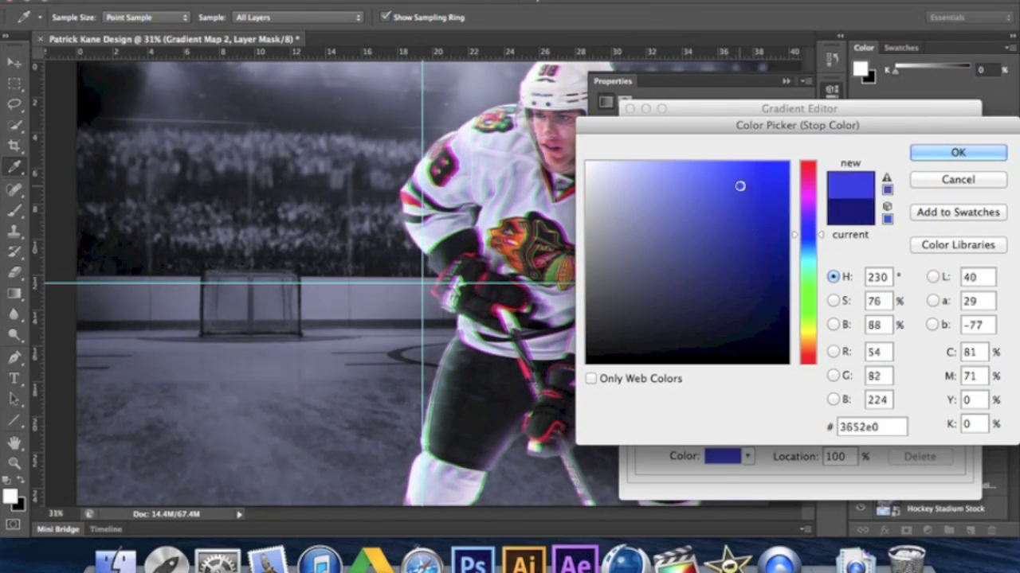
{"action": "left_click", "coordinate": [957, 152]}
Step: Set the gradient map's dark color stop to #11205a and apply the edited gradient
{"action": "left_click", "coordinate": [640, 385]}
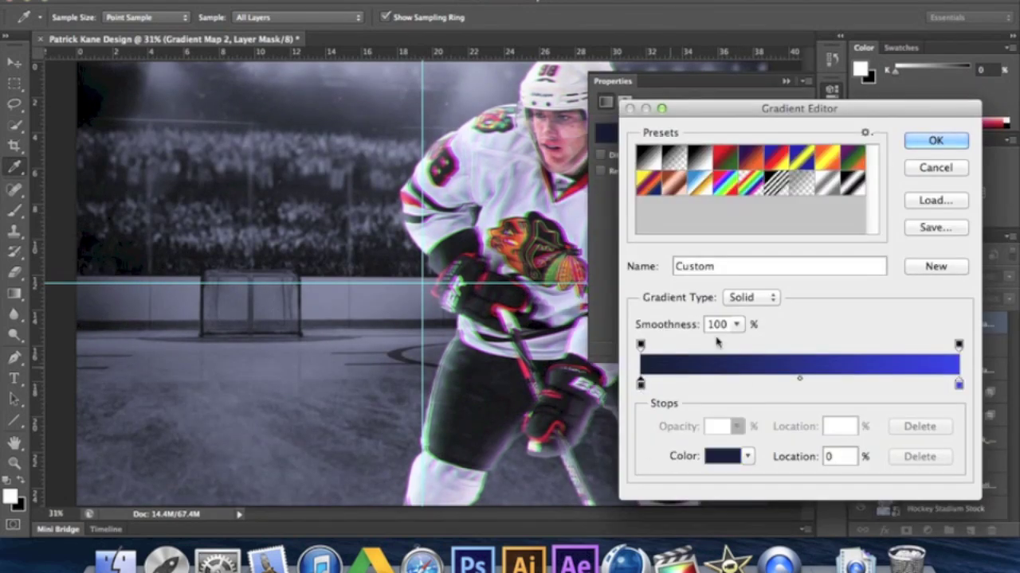
{"action": "left_click", "coordinate": [722, 456]}
{"action": "mouse_move", "coordinate": [821, 239]}
{"action": "left_mouse_down"}
{"action": "mouse_move", "coordinate": [821, 220]}
{"action": "mouse_move", "coordinate": [820, 235]}
{"action": "left_mouse_up"}
{"action": "left_click", "coordinate": [764, 264]}
{"action": "left_click", "coordinate": [751, 291]}
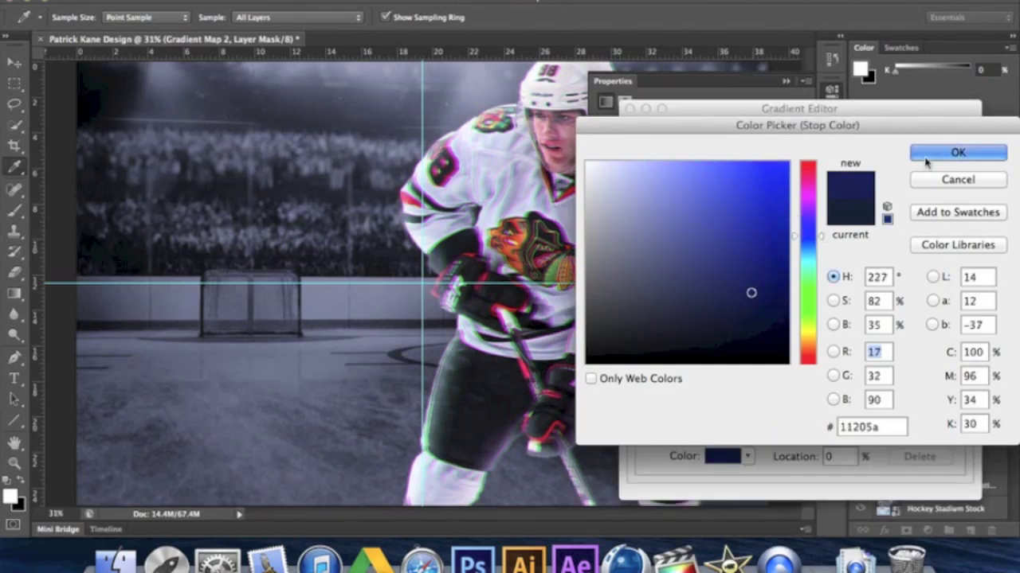
{"action": "left_click", "coordinate": [960, 154]}
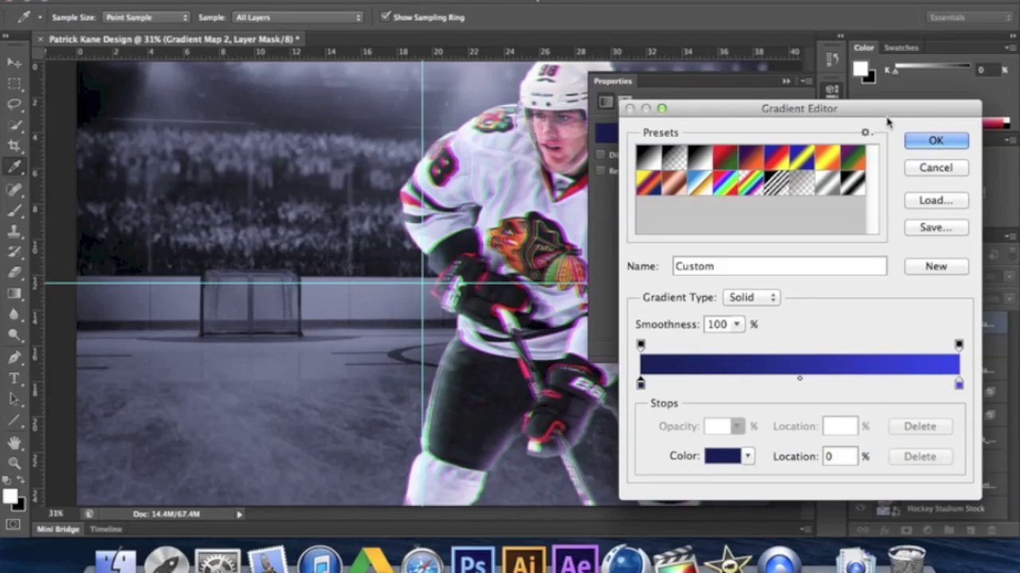
{"action": "left_click", "coordinate": [932, 141]}
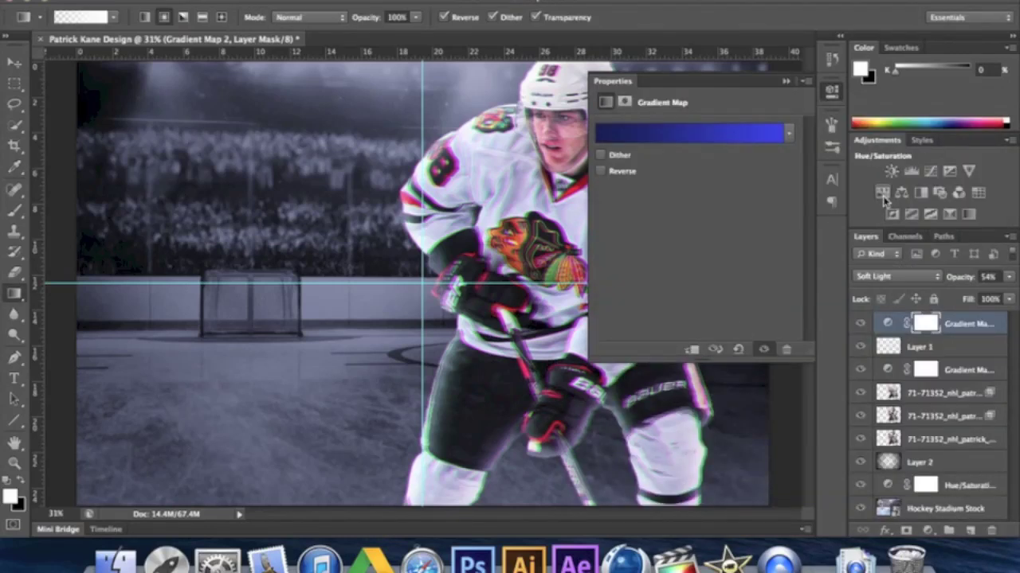
Step: Switch to Finder and search all files for "Blurry Blue"
{"action": "left_click", "coordinate": [116, 560]}
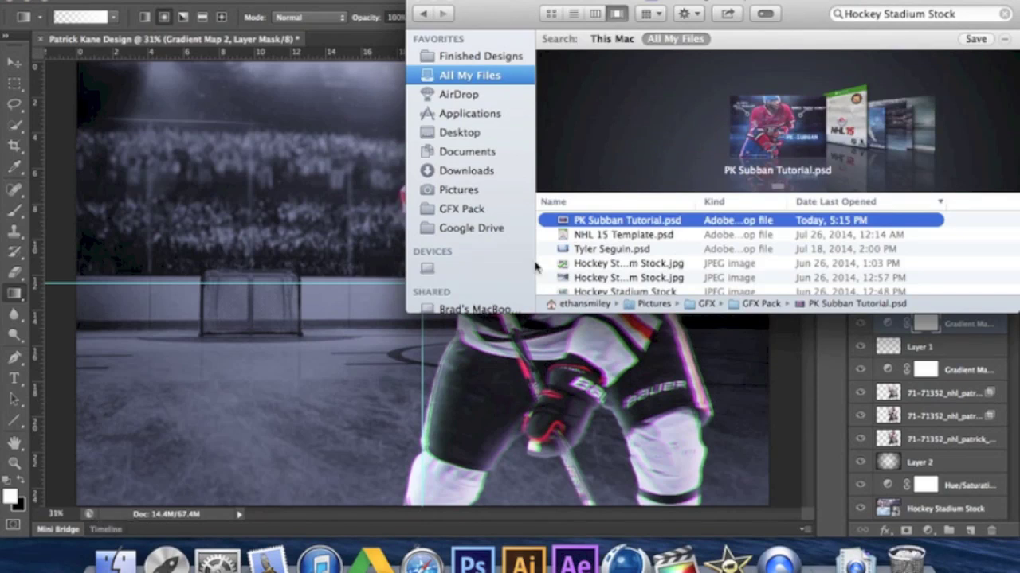
{"action": "left_click", "coordinate": [958, 15]}
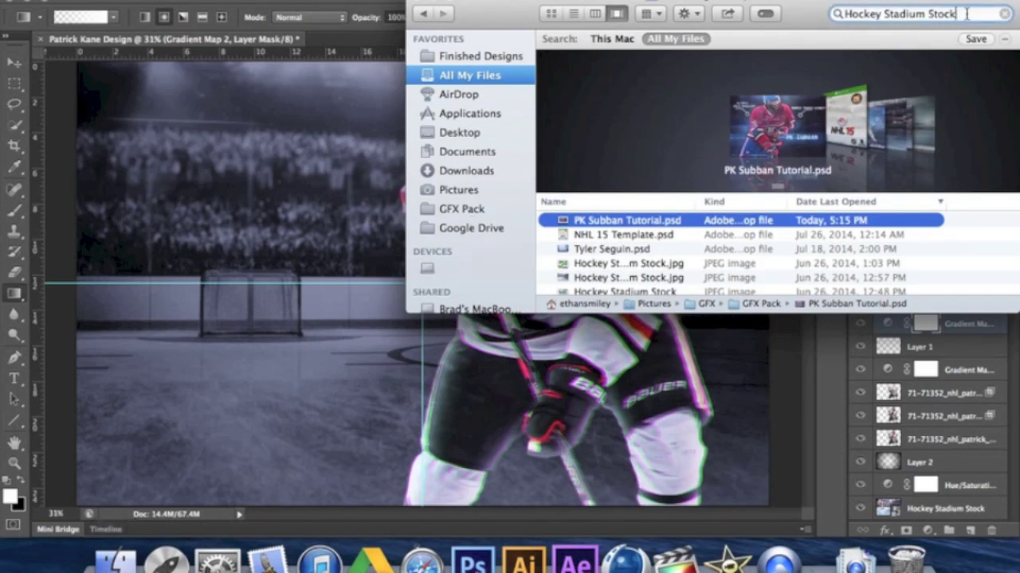
{"action": "key", "text": "super+a"}
{"action": "type", "text": "Blurry Blue"}
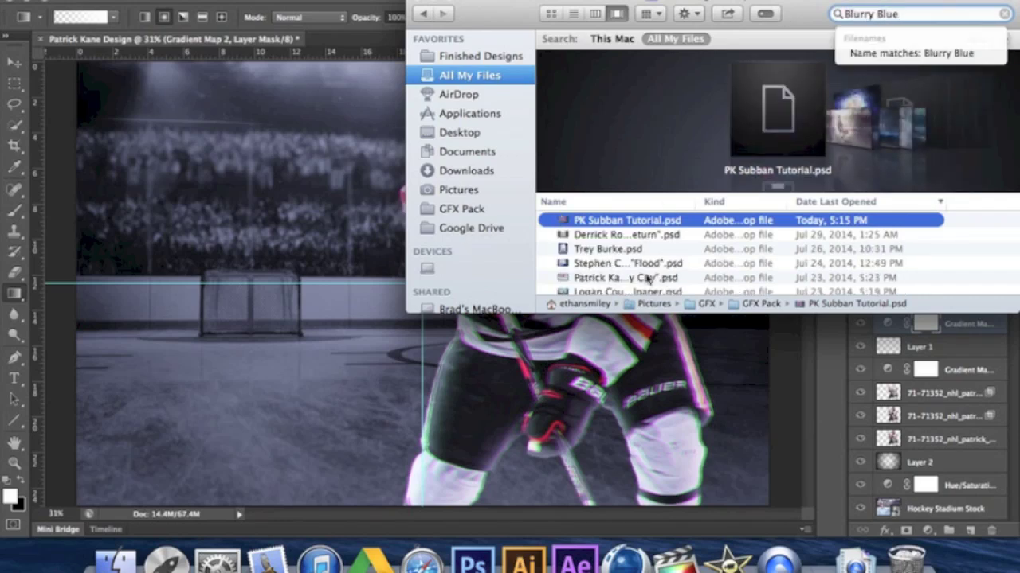
Step: Find Blurry Blue By CodeDraco.png among the search results and place it in the Patrick Kane design
{"action": "left_click", "coordinate": [600, 265]}
{"action": "key", "text": "Down"}
{"action": "key", "text": "Down"}
{"action": "key", "text": "Down"}
{"action": "key", "text": "Down"}
{"action": "key", "text": "Down"}
{"action": "key", "text": "Down"}
{"action": "key", "text": "Down"}
{"action": "key", "text": "Down"}
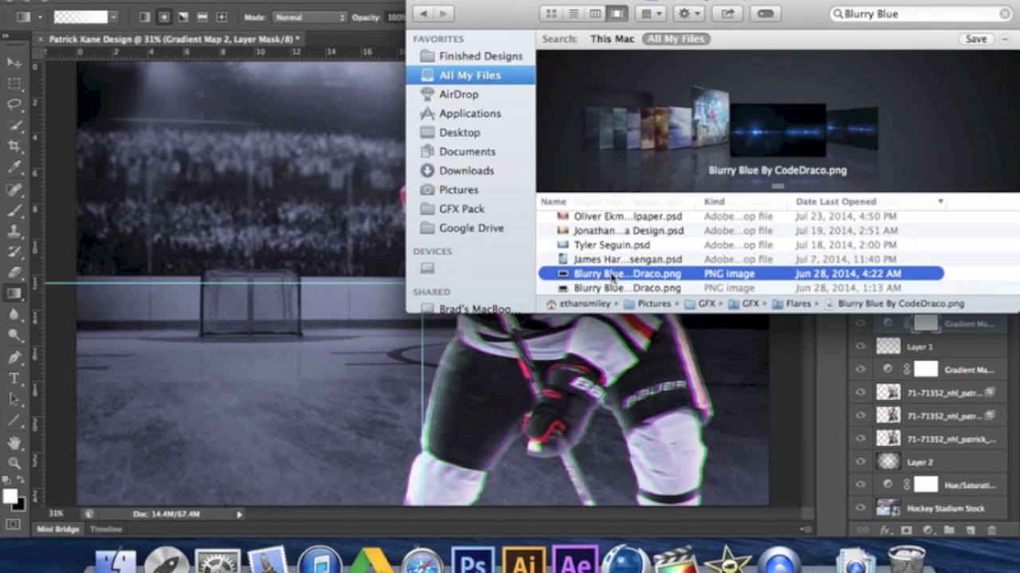
{"action": "left_click_drag", "start_coordinate": [738, 271], "coordinate": [492, 422]}
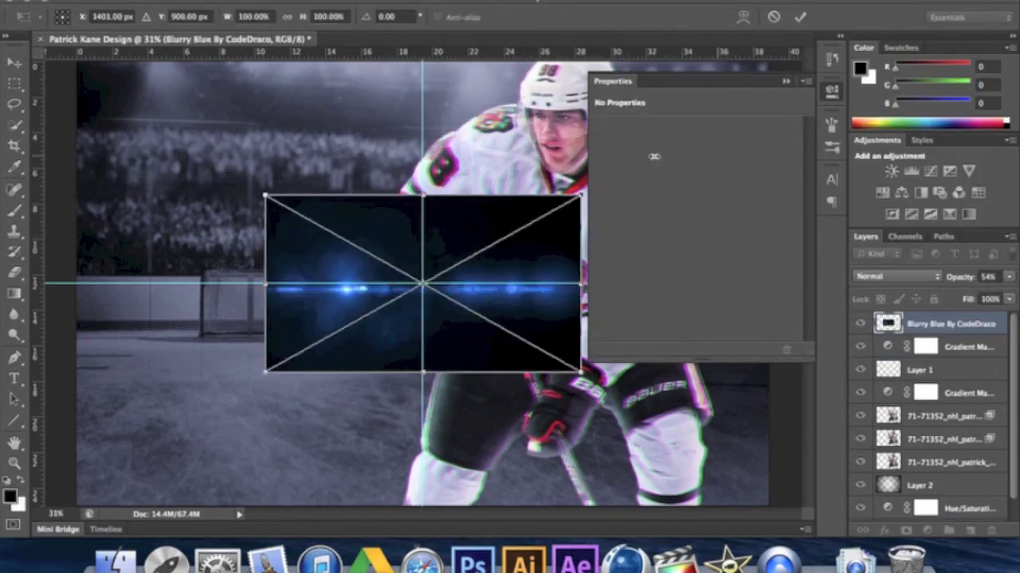
Step: Flip the placed flare horizontally, scale it to about 287%, and position its streak across the player's upper legs
{"action": "left_click", "coordinate": [787, 83]}
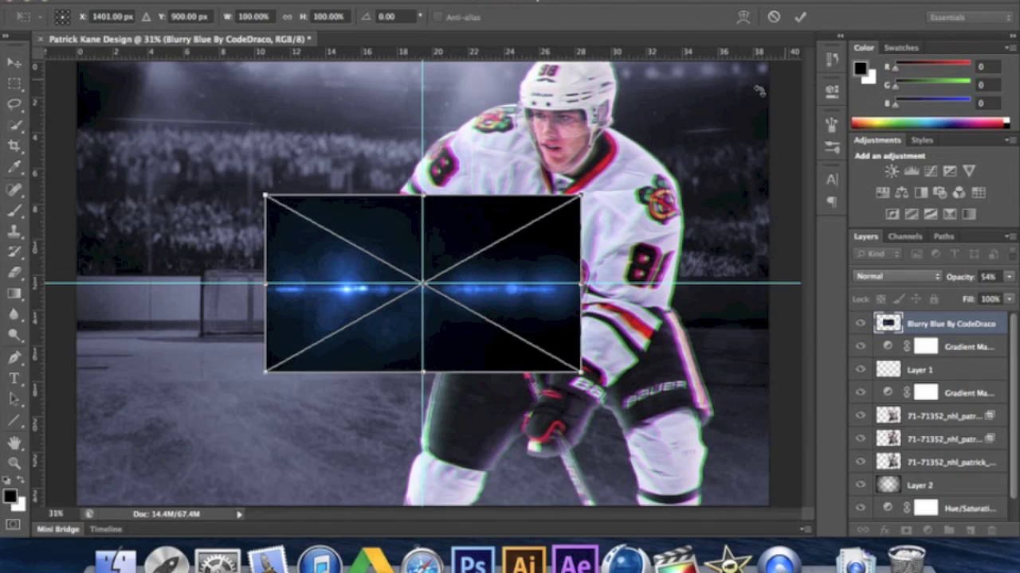
{"action": "right_click", "coordinate": [353, 295]}
{"action": "left_click", "coordinate": [402, 480]}
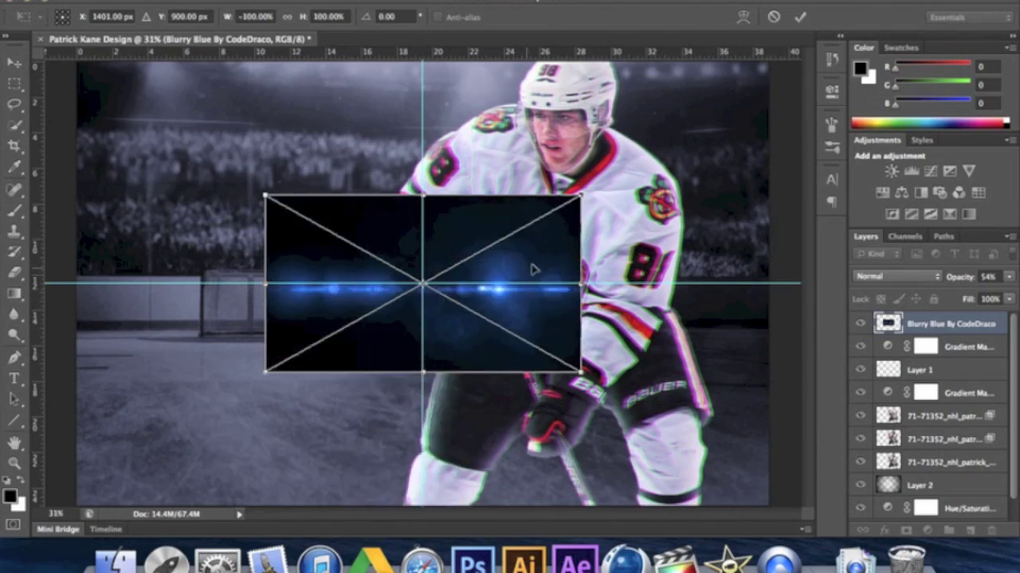
{"action": "left_click_drag", "start_coordinate": [582, 197], "coordinate": [873, 29]}
{"action": "left_click_drag", "start_coordinate": [735, 220], "coordinate": [773, 297]}
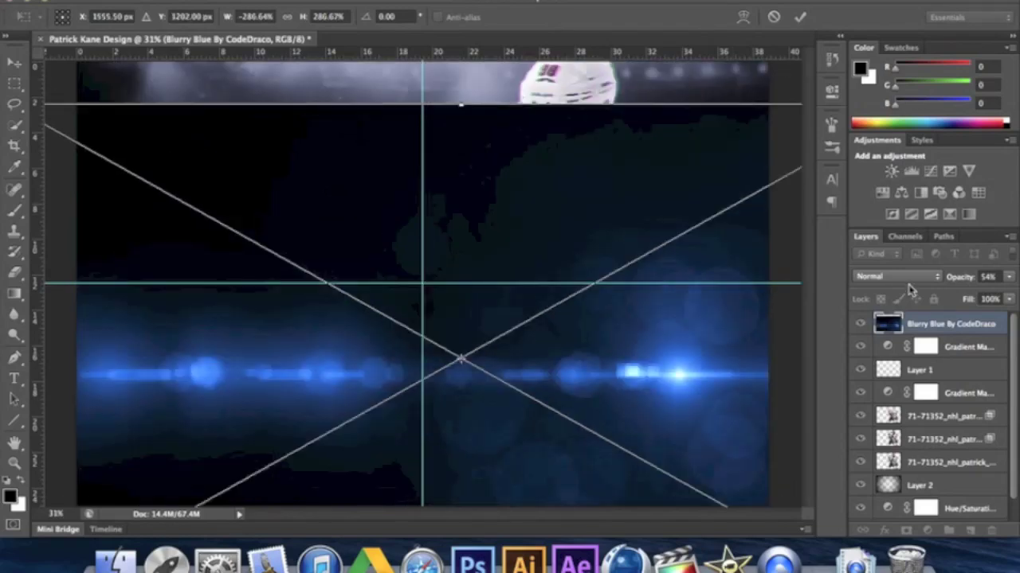
Step: Blend the Blurry Blue flare layer as Lighten and commit its placement
{"action": "left_click", "coordinate": [908, 278]}
{"action": "left_click", "coordinate": [872, 366]}
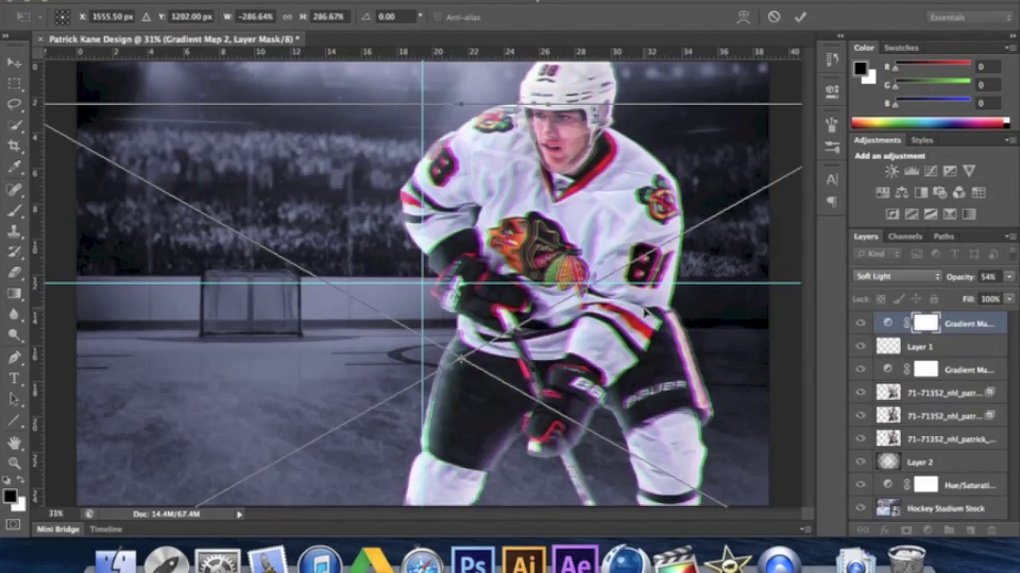
{"action": "key", "text": "Return"}
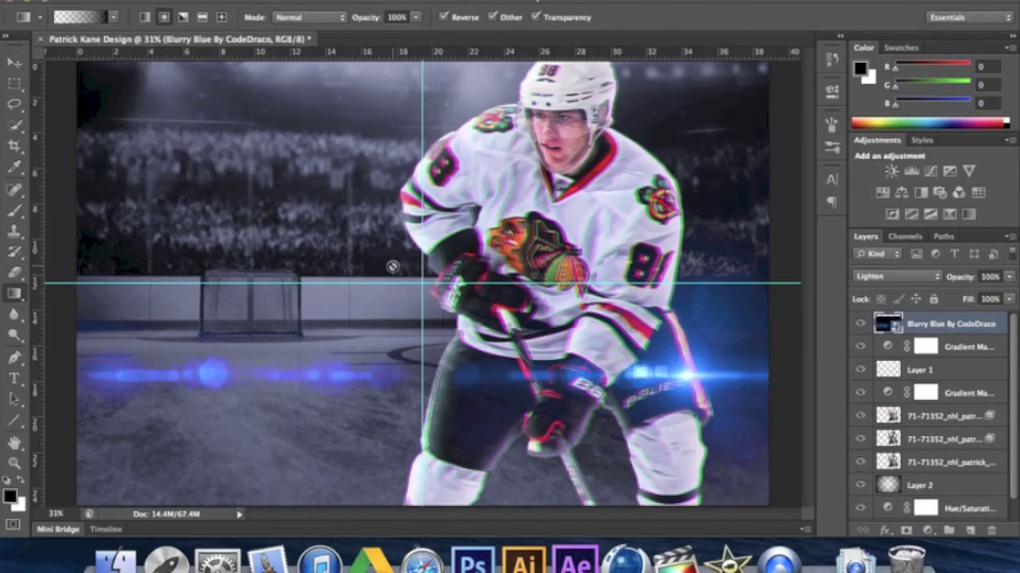
Step: Move the flare slightly lower over the player's legs and rasterize the Blurry Blue layer
{"action": "left_click", "coordinate": [11, 64]}
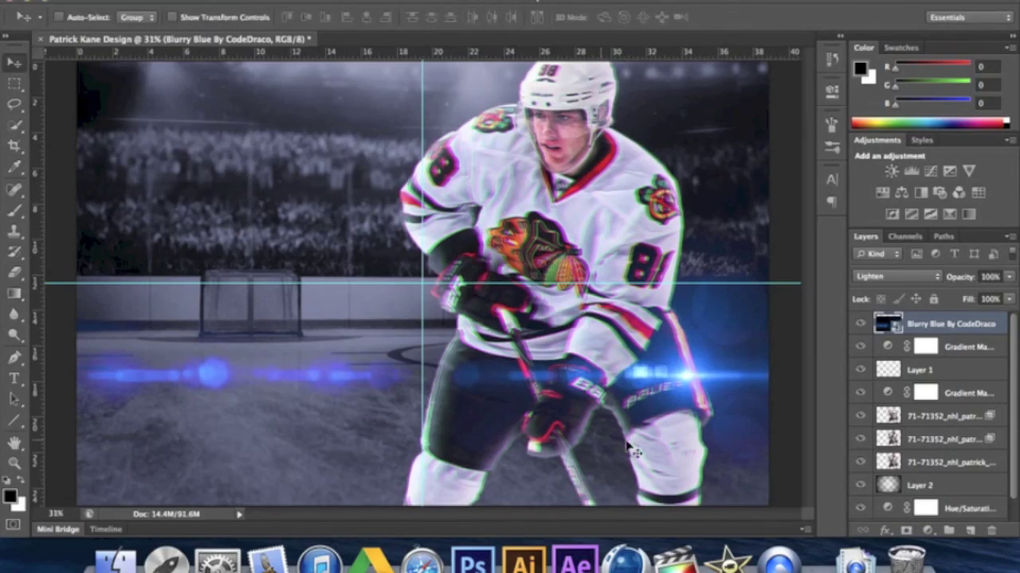
{"action": "mouse_move", "coordinate": [628, 452]}
{"action": "left_mouse_down"}
{"action": "mouse_move", "coordinate": [657, 474]}
{"action": "mouse_move", "coordinate": [620, 470]}
{"action": "left_mouse_up"}
{"action": "left_click_drag", "start_coordinate": [980, 330], "coordinate": [833, 319]}
{"action": "left_click_drag", "start_coordinate": [706, 408], "coordinate": [669, 435]}
{"action": "right_click", "coordinate": [932, 326]}
{"action": "left_click", "coordinate": [775, 134]}
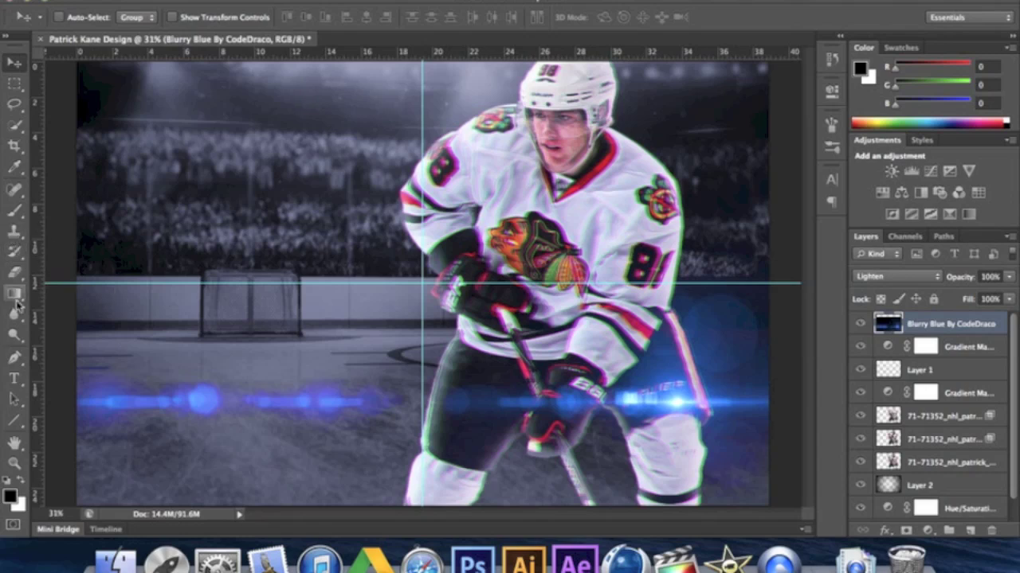
Step: Clone out the flare's bright core over the player's thigh using a 500 px Clone Stamp, undoing unwanted strokes
{"action": "left_click", "coordinate": [14, 230]}
{"action": "key", "text": "bracketleft"}
{"action": "key", "text": "bracketleft"}
{"action": "key", "text": "bracketleft"}
{"action": "key", "text": "bracketleft"}
{"action": "key", "text": "bracketleft"}
{"action": "key", "text": "bracketleft"}
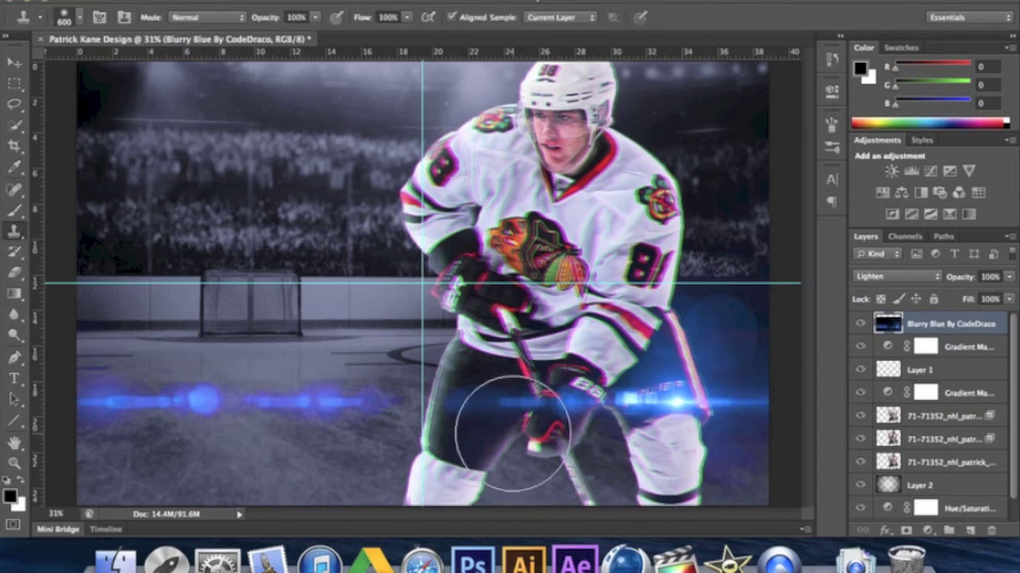
{"action": "key", "text": "bracketright"}
{"action": "key", "text": "bracketright"}
{"action": "key", "text": "bracketright"}
{"action": "key", "text": "bracketright"}
{"action": "key", "text": "bracketright"}
{"action": "key", "text": "bracketright"}
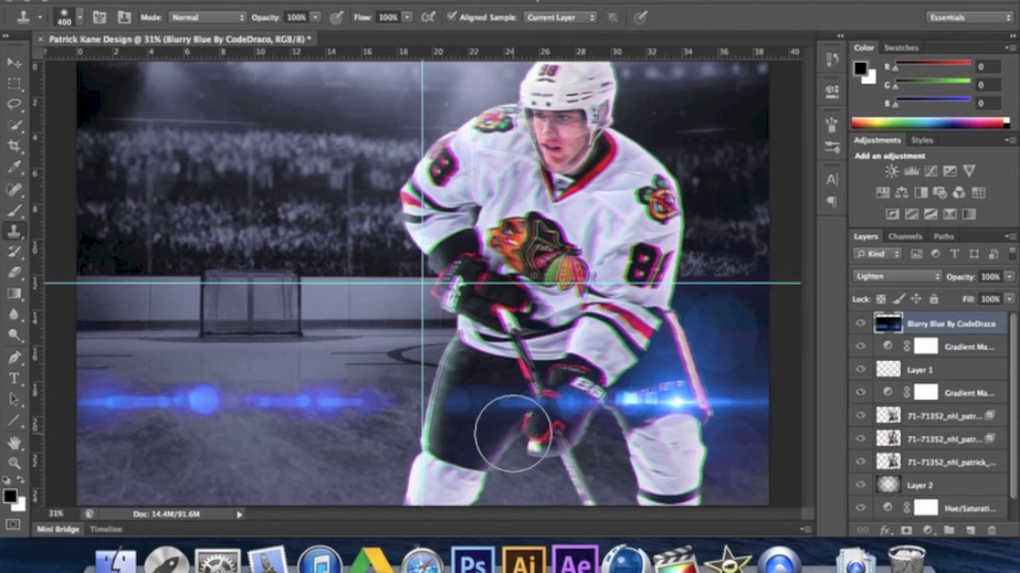
{"action": "left_click", "coordinate": [643, 437], "text": "alt"}
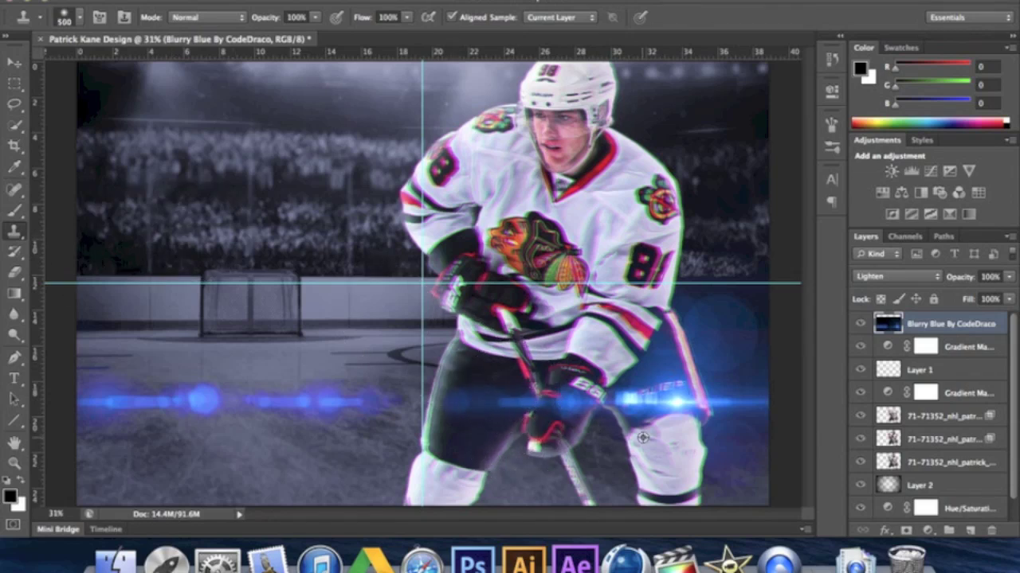
{"action": "mouse_move", "coordinate": [590, 403]}
{"action": "left_mouse_down"}
{"action": "mouse_move", "coordinate": [689, 399]}
{"action": "mouse_move", "coordinate": [680, 401]}
{"action": "mouse_move", "coordinate": [733, 419]}
{"action": "left_mouse_up"}
{"action": "key", "text": "super+alt+z"}
{"action": "key", "text": "super+alt+z"}
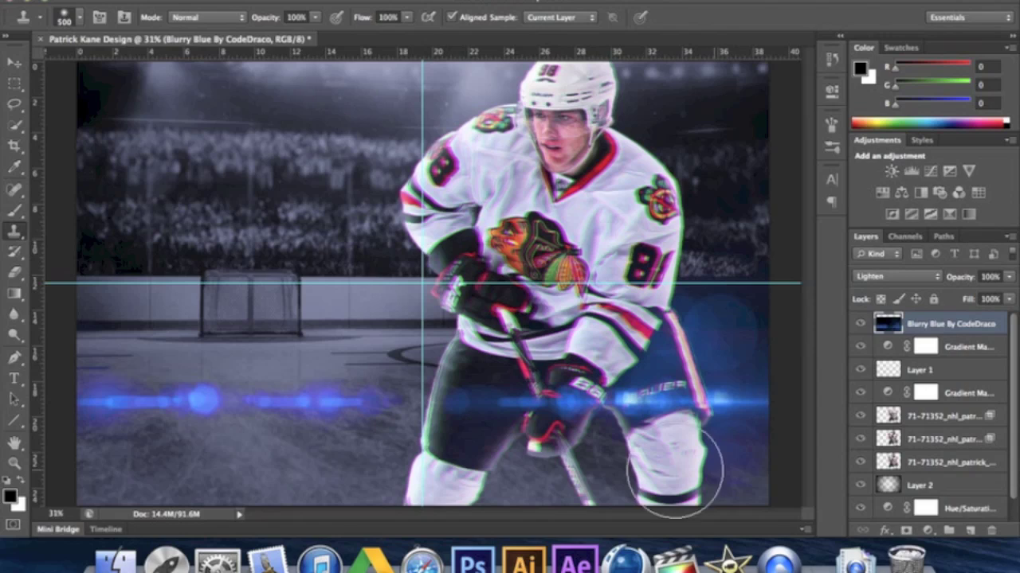
Step: Add a layer mask to the Blurry Blue layer and erase the flare over the player, raising the eraser opacity to 100%
{"action": "left_click", "coordinate": [860, 370]}
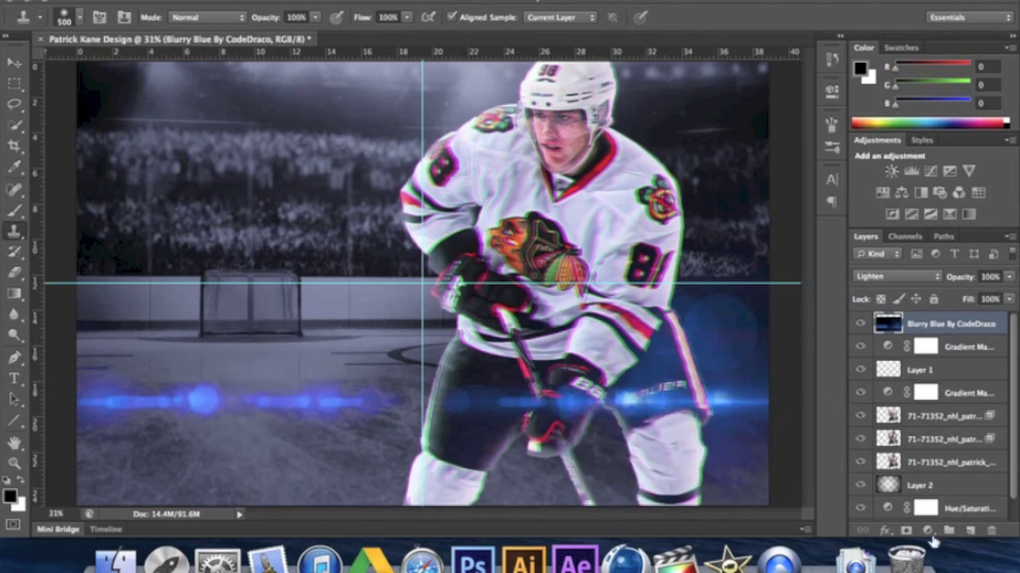
{"action": "left_click", "coordinate": [906, 531]}
{"action": "key", "text": "e"}
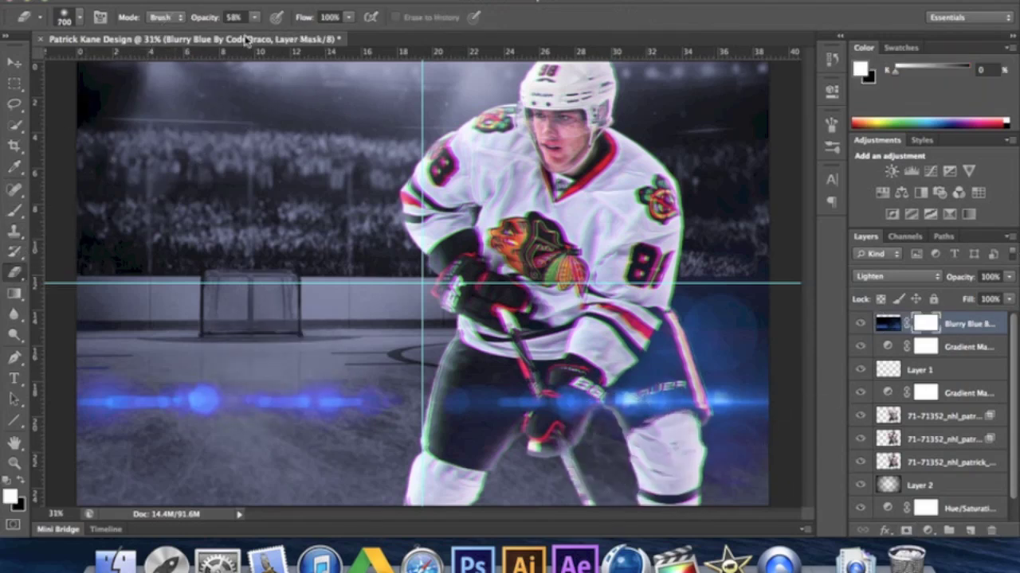
{"action": "mouse_move", "coordinate": [523, 329]}
{"action": "left_mouse_down"}
{"action": "mouse_move", "coordinate": [494, 414]}
{"action": "mouse_move", "coordinate": [530, 402]}
{"action": "mouse_move", "coordinate": [635, 405]}
{"action": "mouse_move", "coordinate": [518, 314]}
{"action": "mouse_move", "coordinate": [498, 187]}
{"action": "mouse_move", "coordinate": [584, 114]}
{"action": "left_mouse_up"}
{"action": "key", "text": "x"}
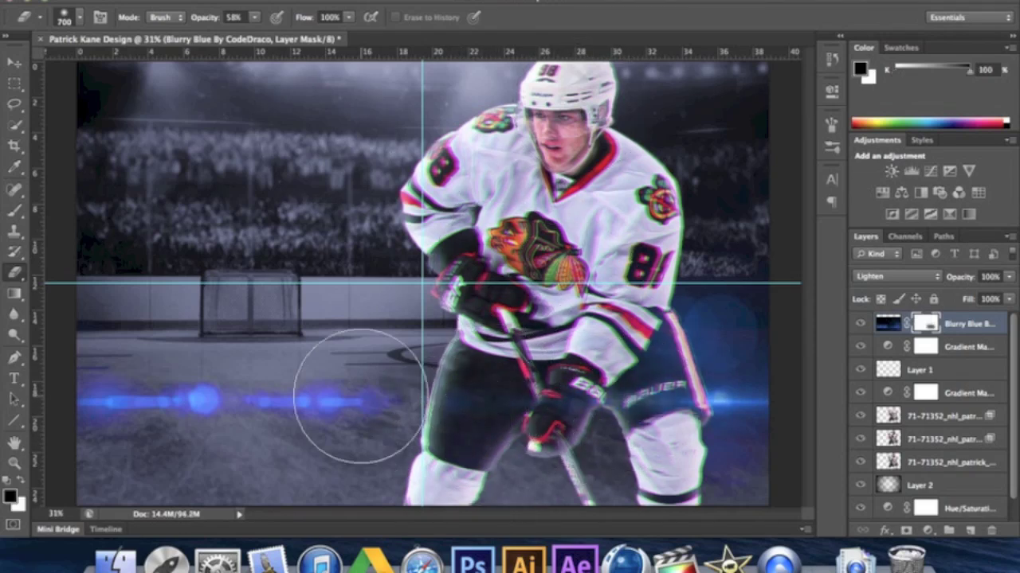
{"action": "left_click", "coordinate": [254, 18]}
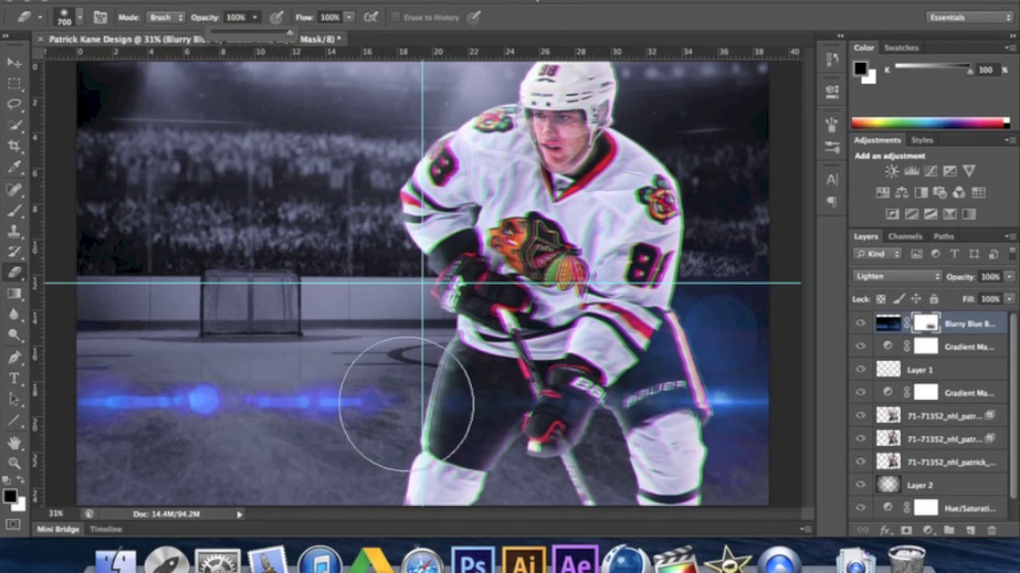
{"action": "left_click", "coordinate": [409, 398]}
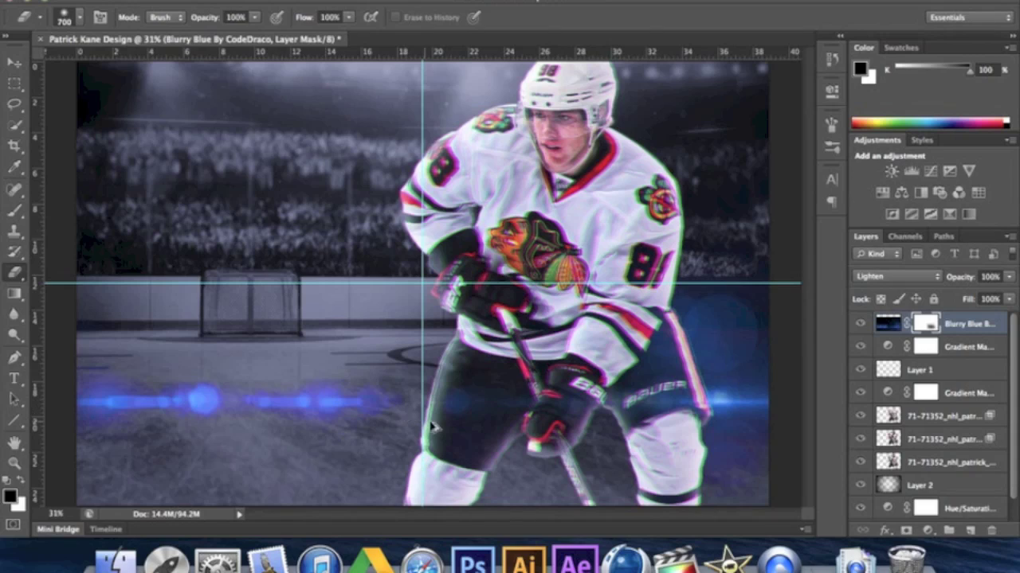
Step: Clone the flare streak on the Blurry Blue layer's image to even it out across the ice beside the player
{"action": "left_click", "coordinate": [14, 232]}
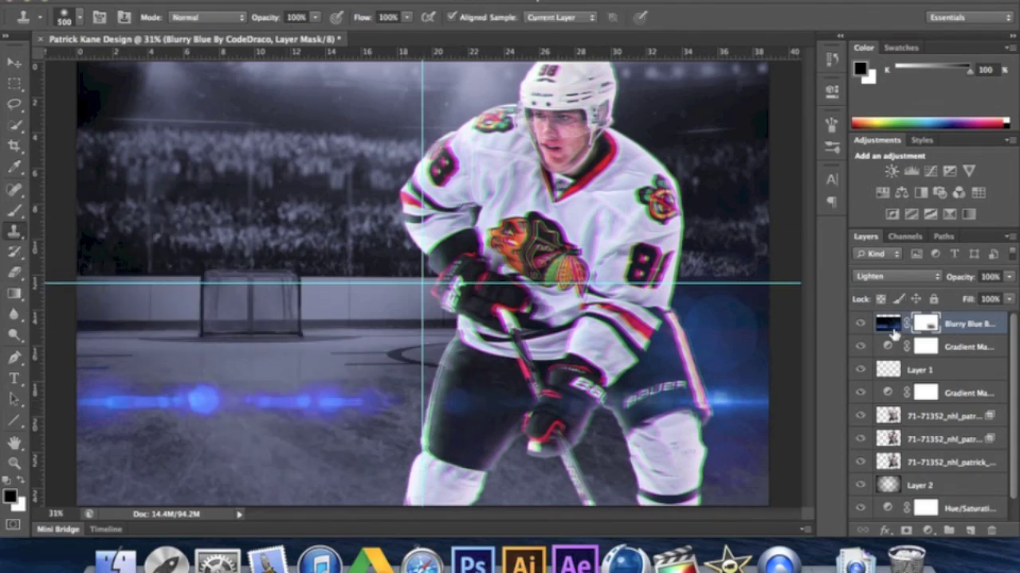
{"action": "left_click", "coordinate": [887, 323]}
{"action": "left_click_drag", "start_coordinate": [478, 390], "coordinate": [422, 403]}
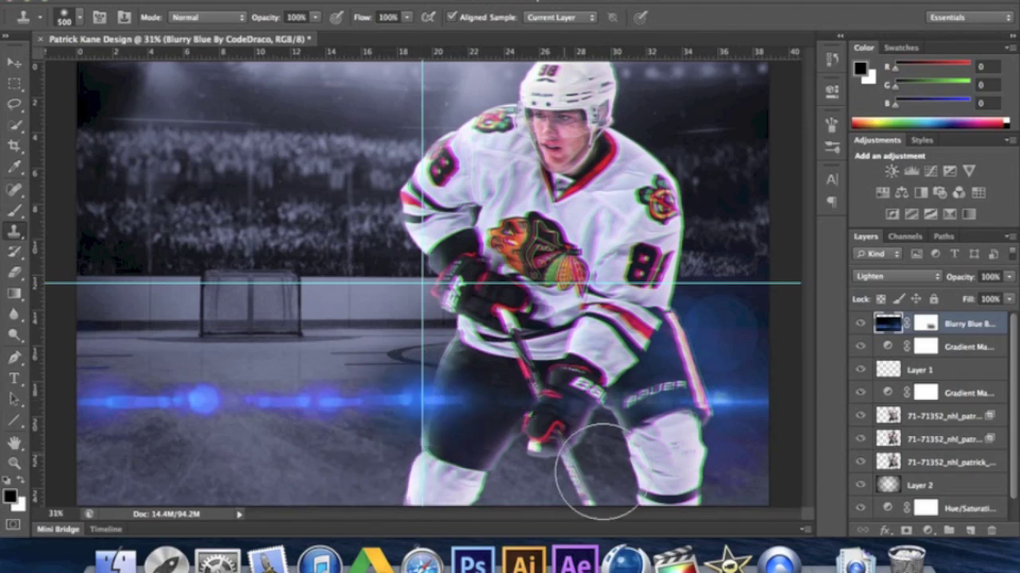
{"action": "key", "text": "super+z"}
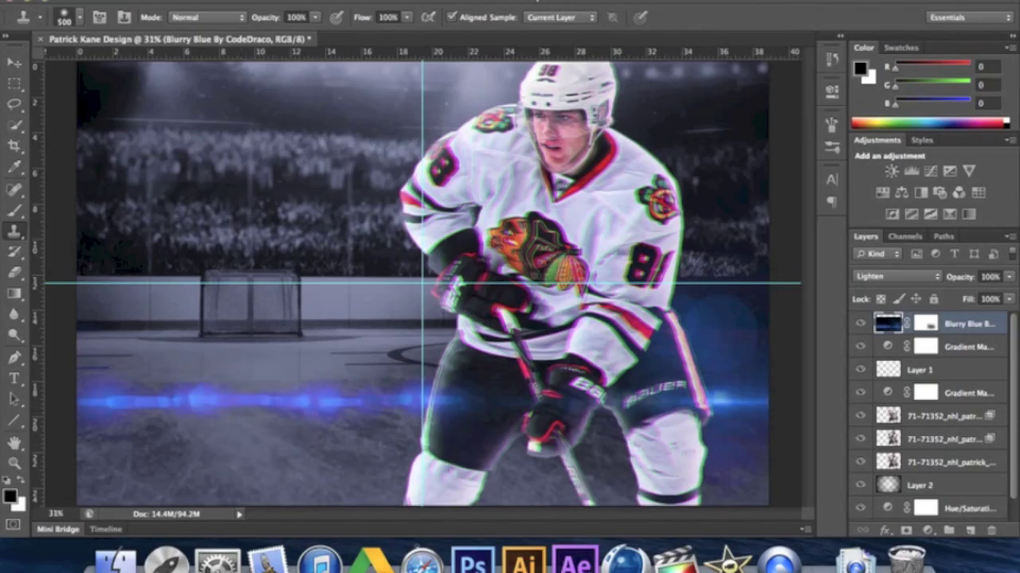
Step: Try a lower opacity on the Blurry Blue flare layer and restore it to full
{"action": "left_click", "coordinate": [1006, 280]}
{"action": "left_click", "coordinate": [975, 296]}
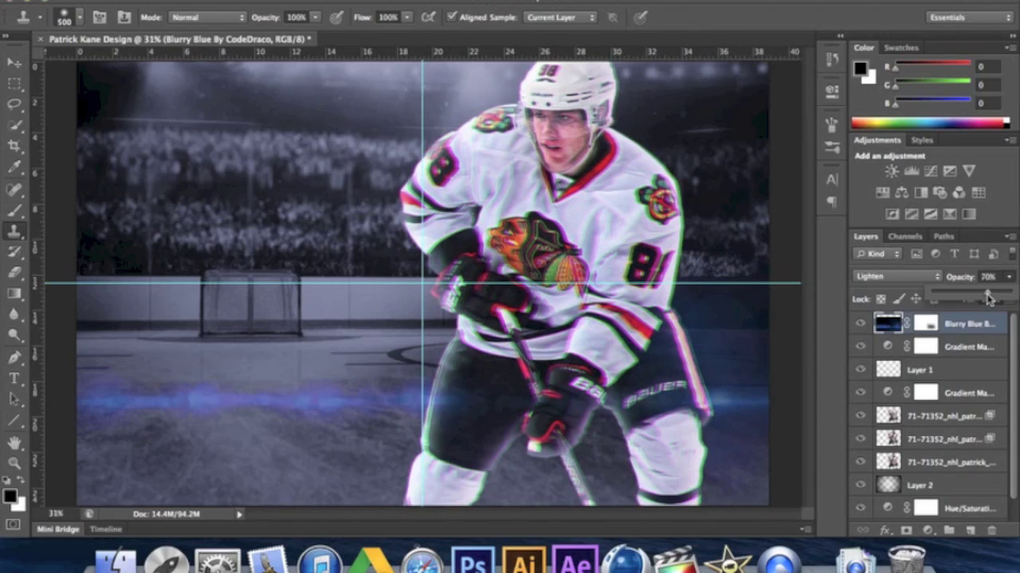
{"action": "left_click_drag", "start_coordinate": [974, 296], "coordinate": [1010, 293]}
Step: Load the vignette pixels of Layer 2 as a selection
{"action": "left_click", "coordinate": [928, 486]}
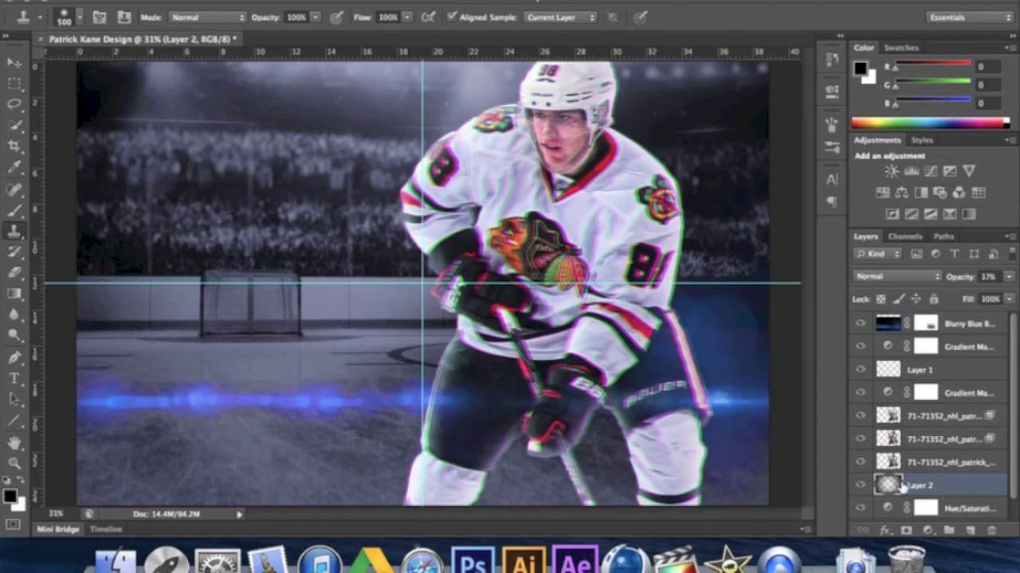
{"action": "left_click", "coordinate": [888, 484], "text": "super"}
{"action": "key", "text": "super+d"}
{"action": "key", "text": "alt+shift+bracketright"}
{"action": "left_click", "coordinate": [929, 485]}
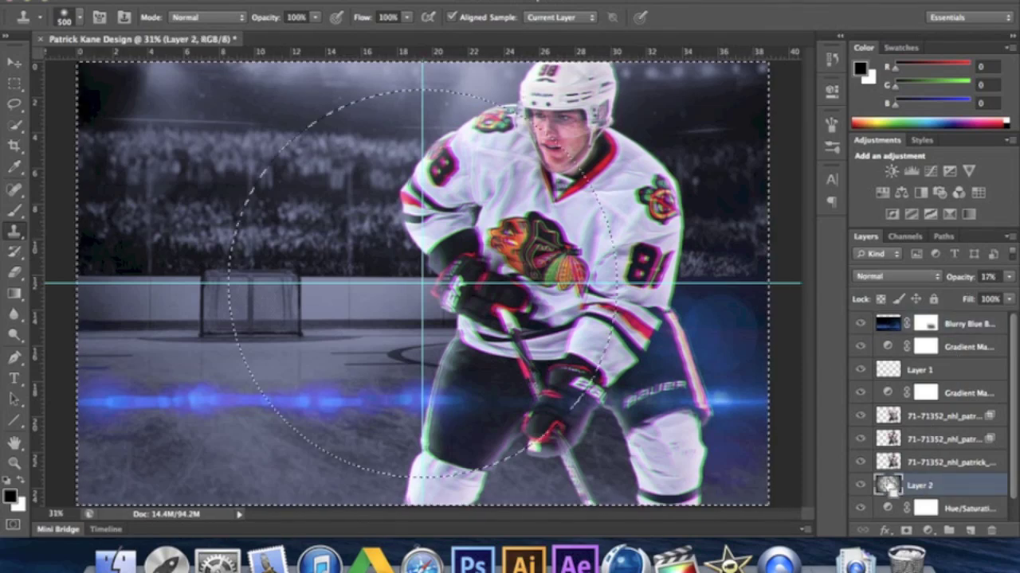
{"action": "left_click", "coordinate": [982, 324]}
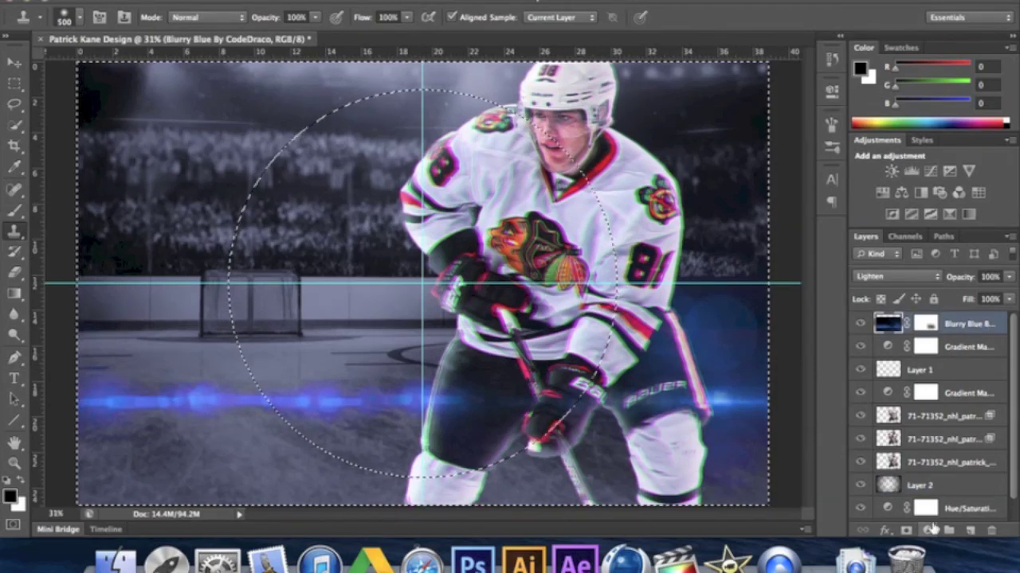
{"action": "key", "text": "x"}
{"action": "key", "text": "ctrl+shift+u"}
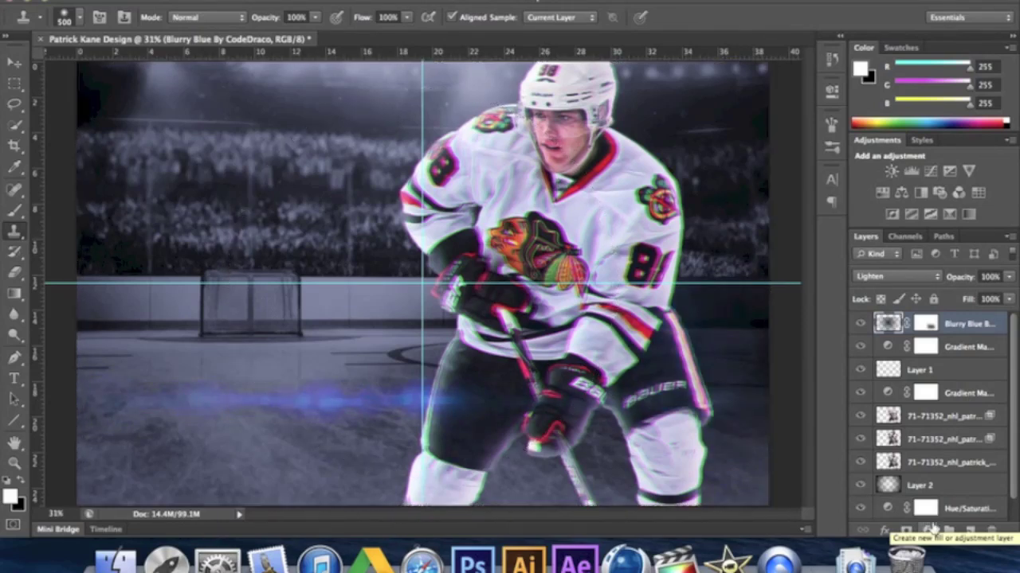
{"action": "key", "text": "ctrl+z"}
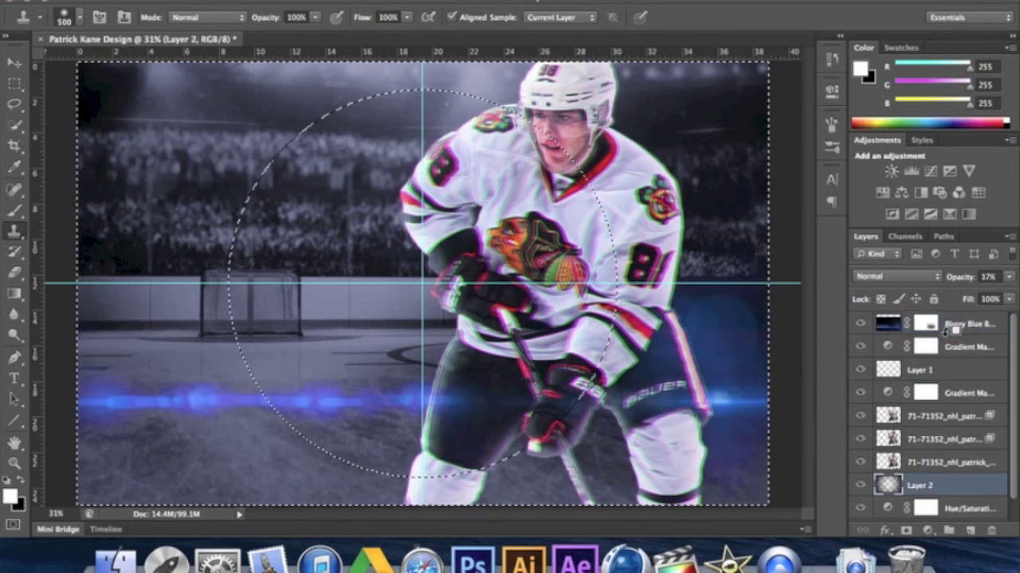
{"action": "left_click", "coordinate": [918, 331]}
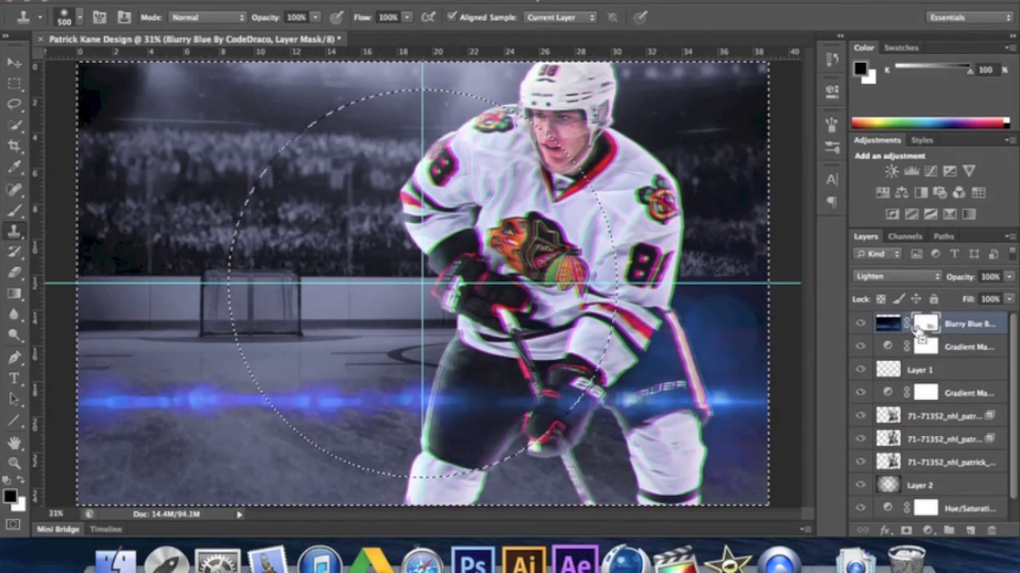
{"action": "key", "text": "ctrl+z"}
{"action": "key", "text": "x"}
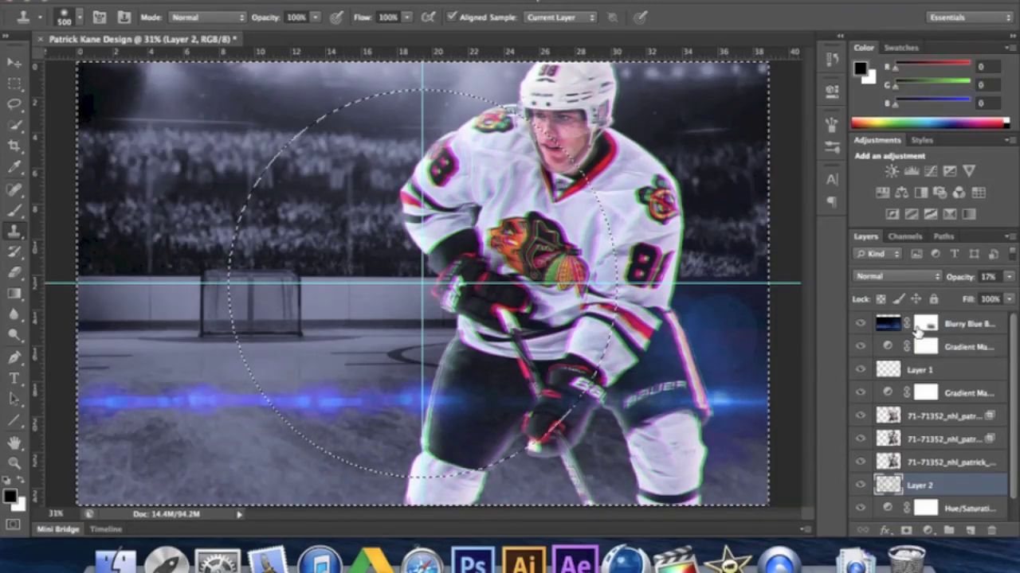
{"action": "key", "text": "alt+BackSpace"}
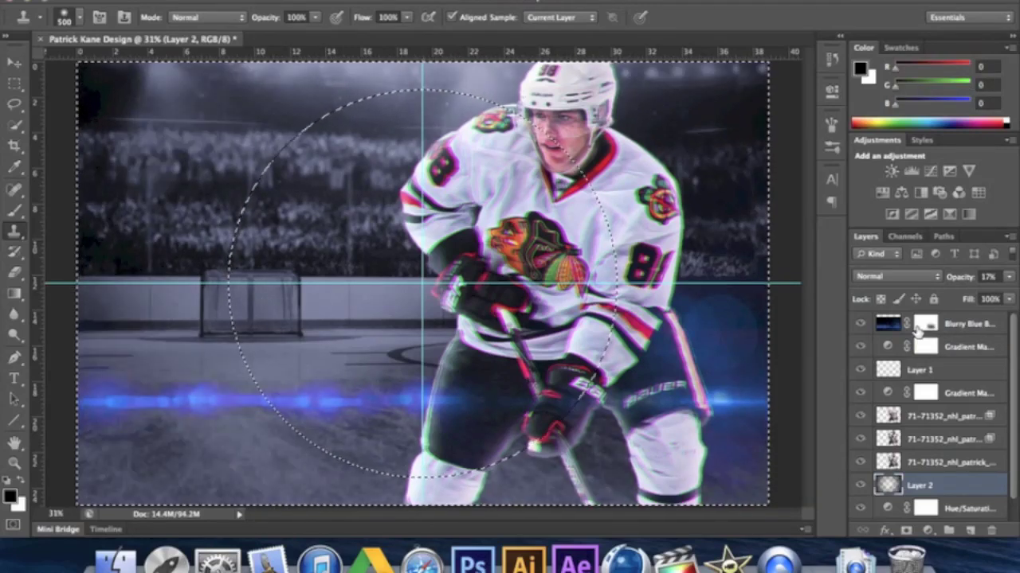
{"action": "left_click", "coordinate": [972, 331]}
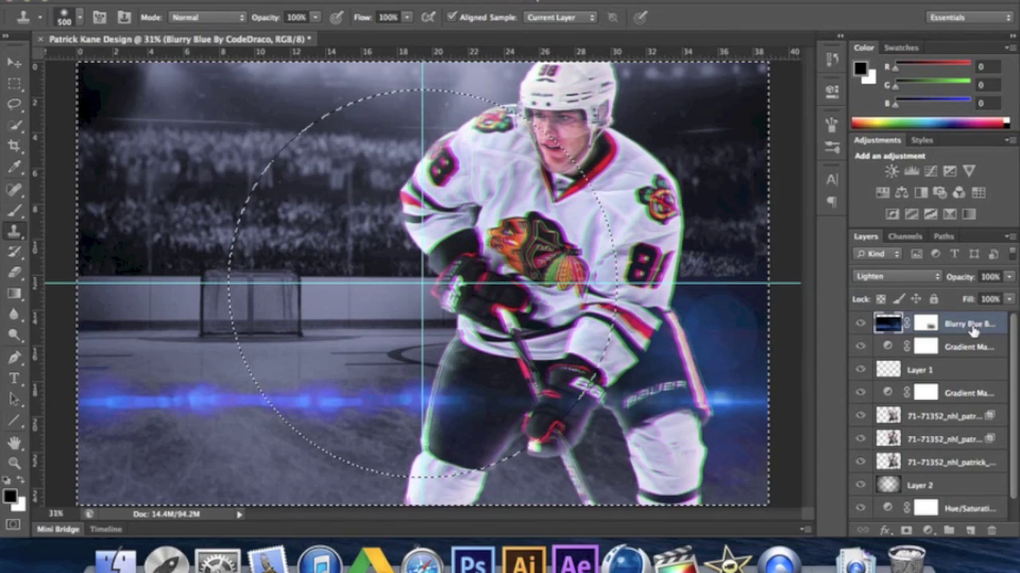
{"action": "key", "text": "x"}
{"action": "left_click", "coordinate": [922, 326]}
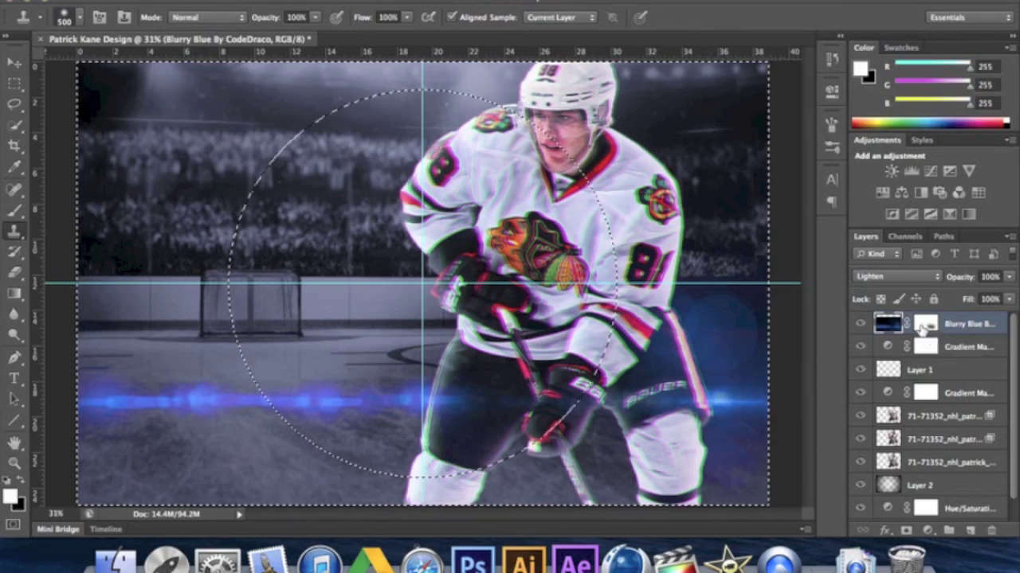
{"action": "key", "text": "x"}
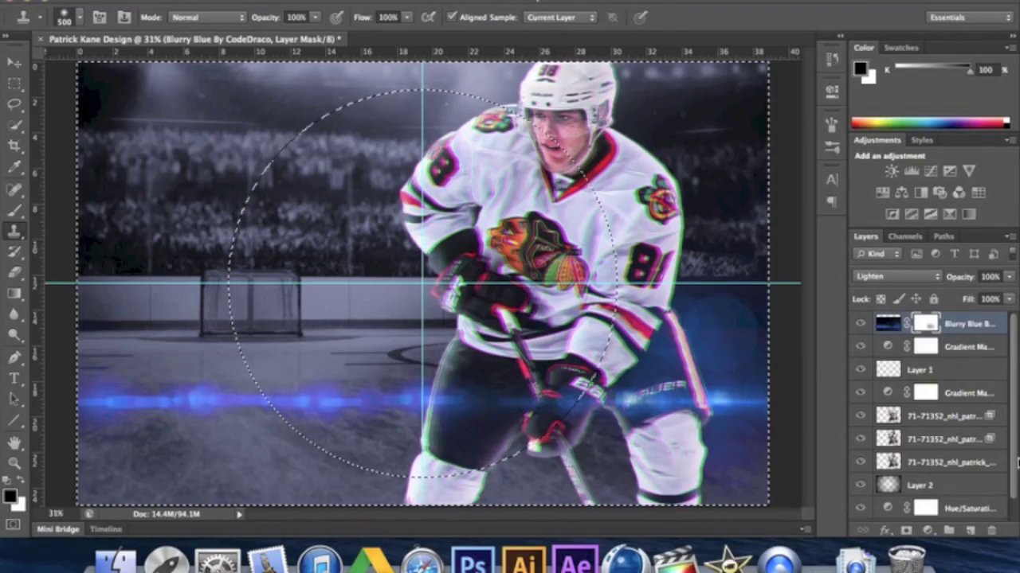
{"action": "key", "text": "alt+bracketleft"}
{"action": "key", "text": "alt+bracketleft"}
{"action": "key", "text": "alt+bracketleft"}
{"action": "key", "text": "alt+bracketleft"}
{"action": "key", "text": "alt+bracketleft"}
{"action": "key", "text": "alt+bracketleft"}
{"action": "key", "text": "alt+bracketleft"}
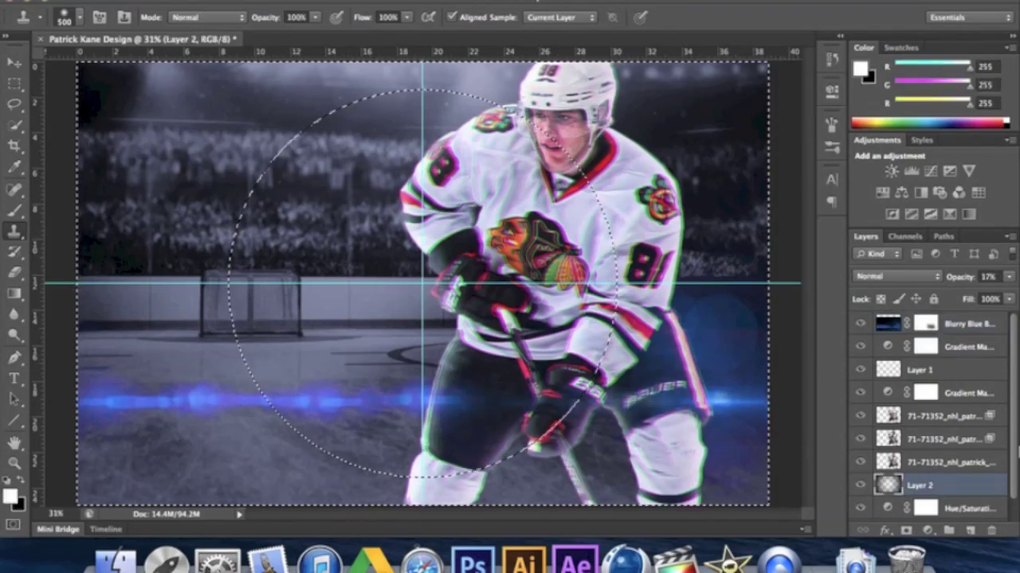
Step: Fill the vignette selection with black on the Blurry Blue layer's mask, deselect, and set the mask's density to 69%
{"action": "left_click", "coordinate": [927, 325]}
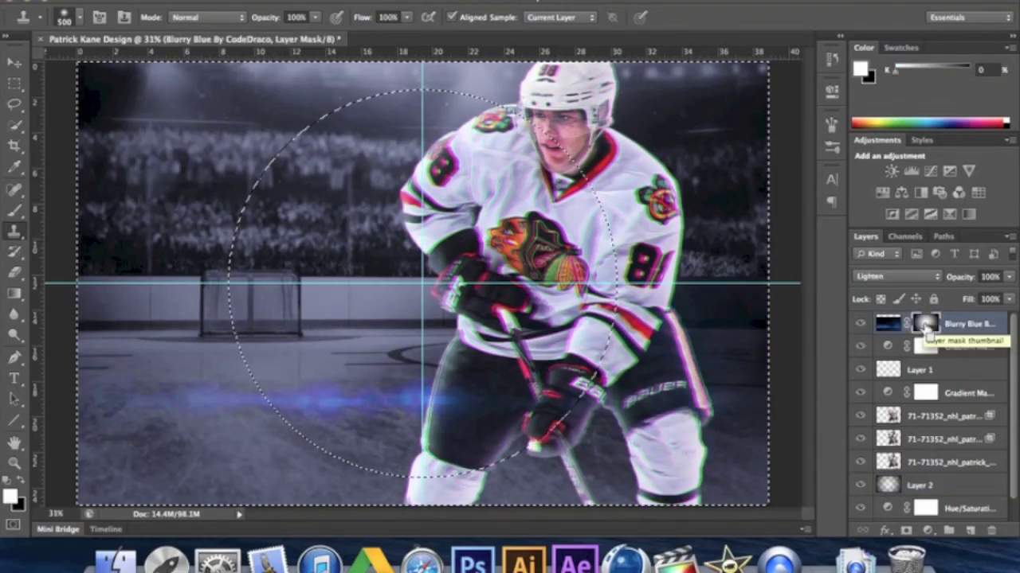
{"action": "key", "text": "super+d"}
{"action": "left_click", "coordinate": [831, 91]}
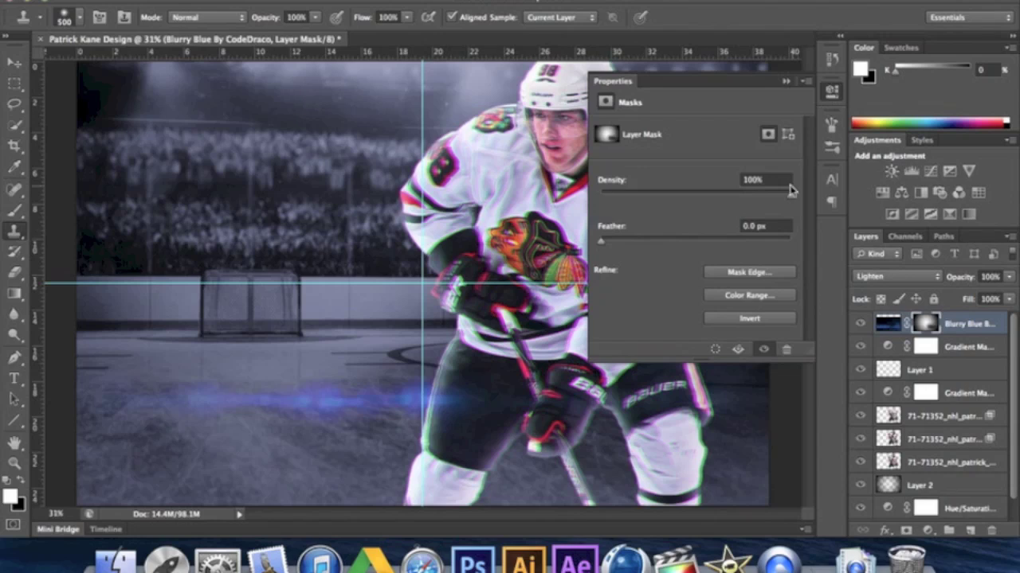
{"action": "left_click", "coordinate": [730, 194]}
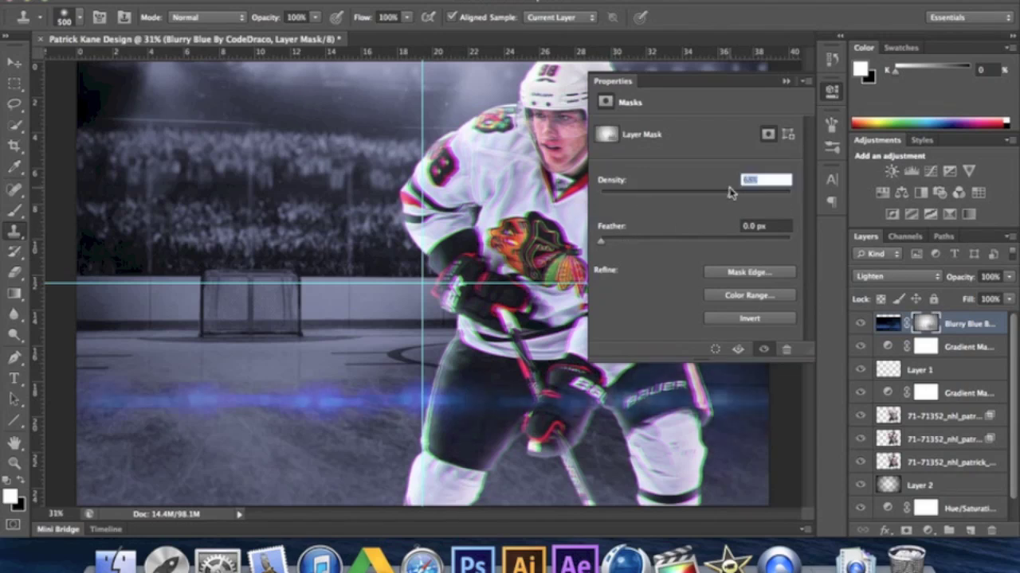
{"action": "key", "text": "Return"}
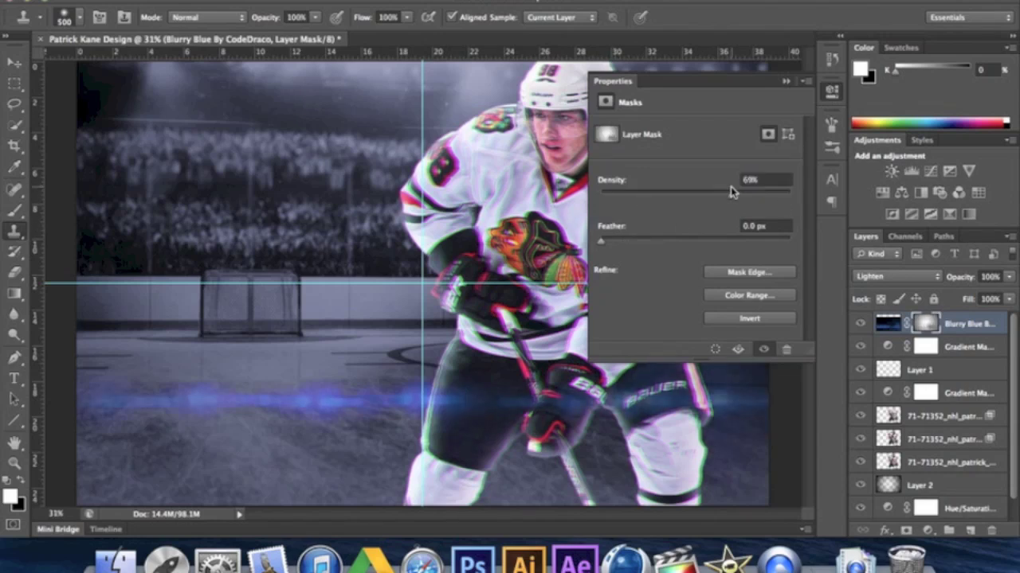
{"action": "left_click", "coordinate": [786, 81]}
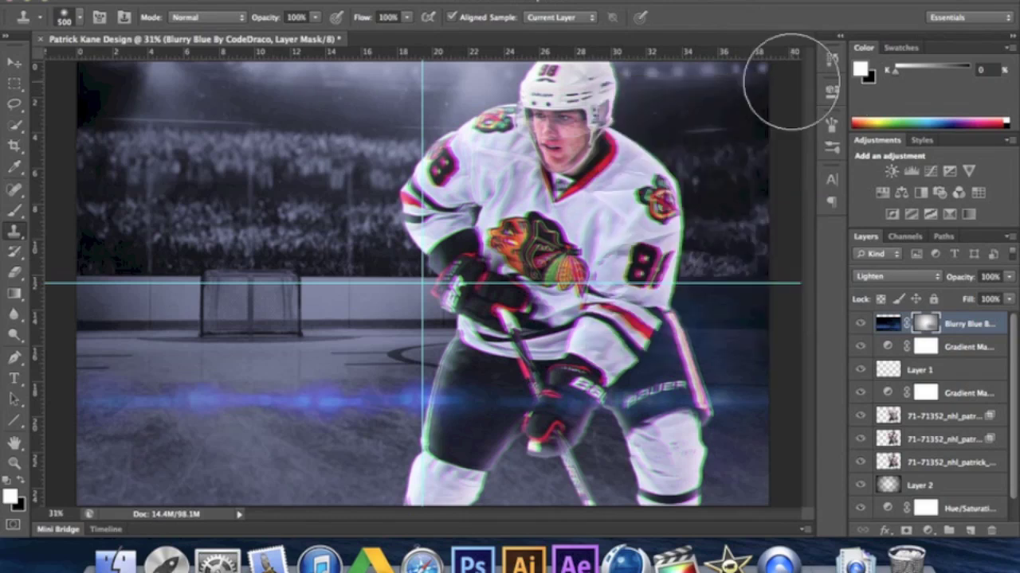
Step: Add a gradient fill layer above the Blurry Blue flare in Overlay mode at 65% opacity
{"action": "left_click", "coordinate": [238, 0]}
{"action": "mouse_move", "coordinate": [328, 0]}
{"action": "mouse_move", "coordinate": [283, 0]}
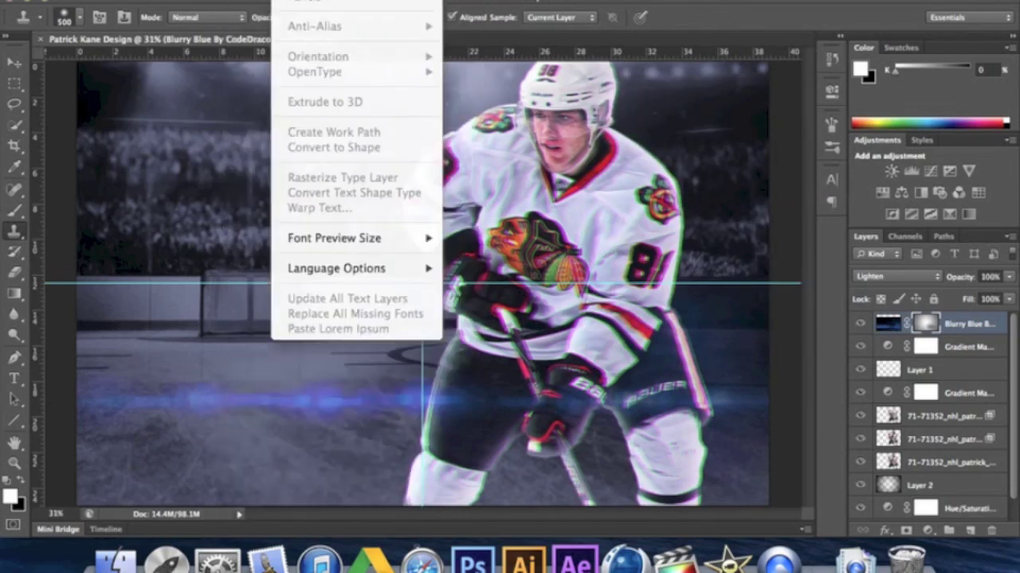
{"action": "mouse_move", "coordinate": [239, 0]}
{"action": "mouse_move", "coordinate": [278, 117]}
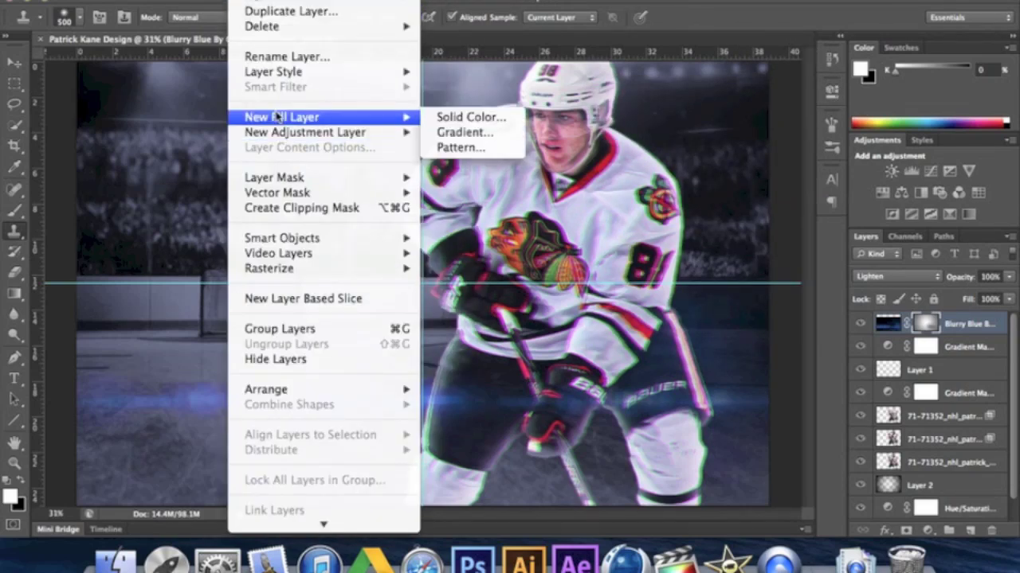
{"action": "left_click", "coordinate": [466, 132]}
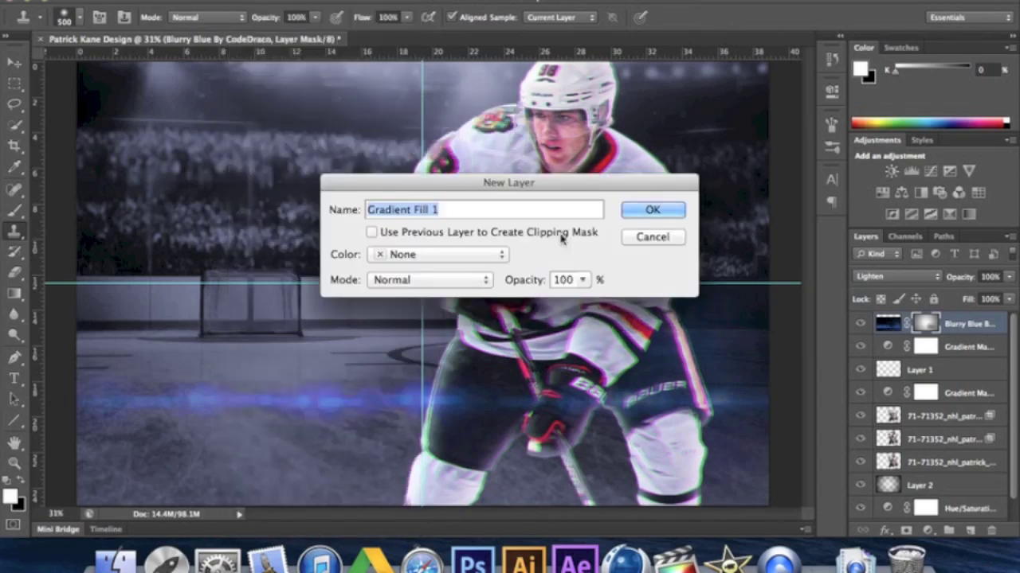
{"action": "left_click", "coordinate": [467, 282]}
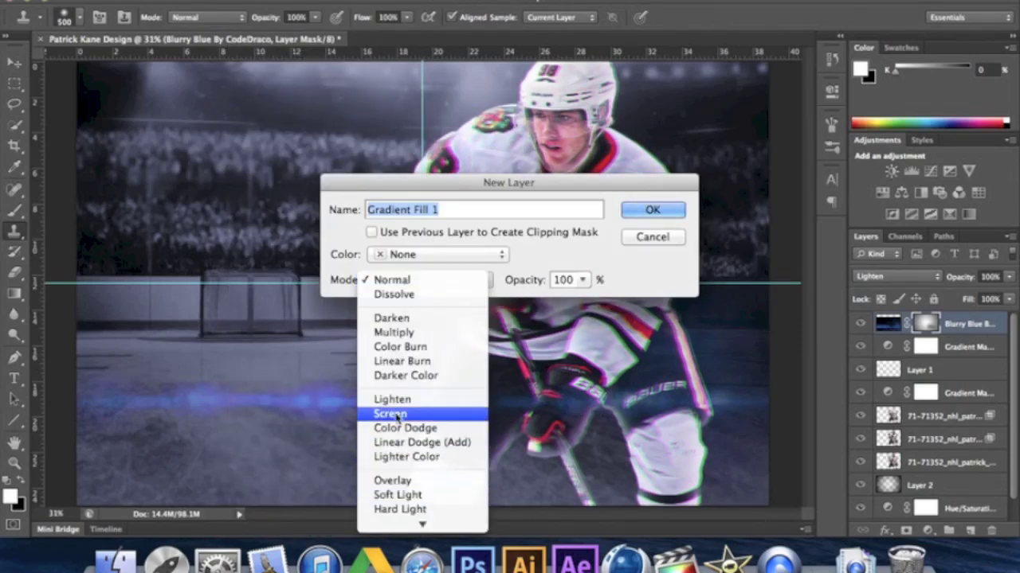
{"action": "left_click", "coordinate": [406, 482]}
{"action": "left_click_drag", "start_coordinate": [582, 281], "coordinate": [575, 299]}
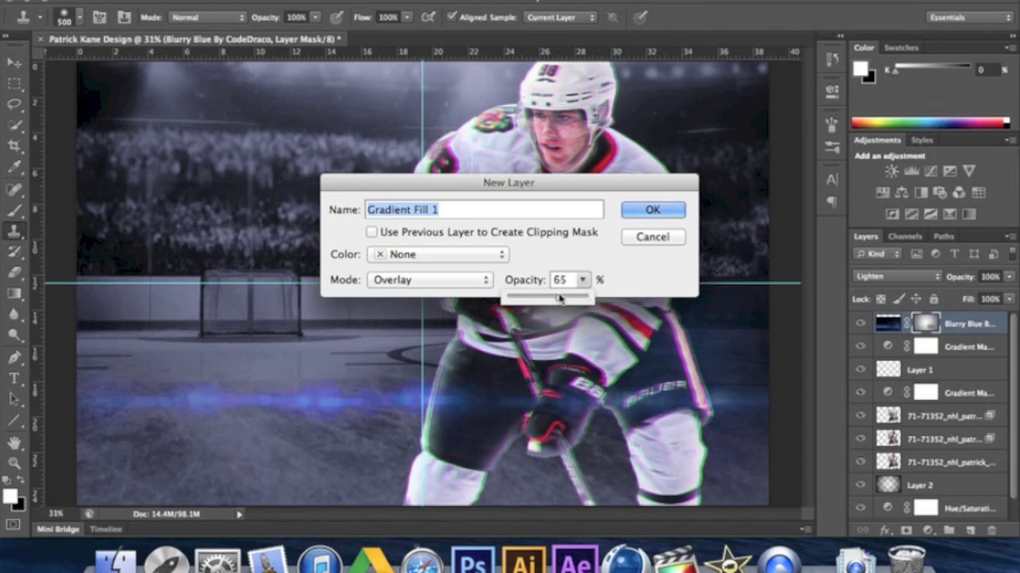
{"action": "left_click", "coordinate": [650, 211]}
Step: Make the gradient fill radial and reversed, with an angle of 60°
{"action": "left_click", "coordinate": [717, 205]}
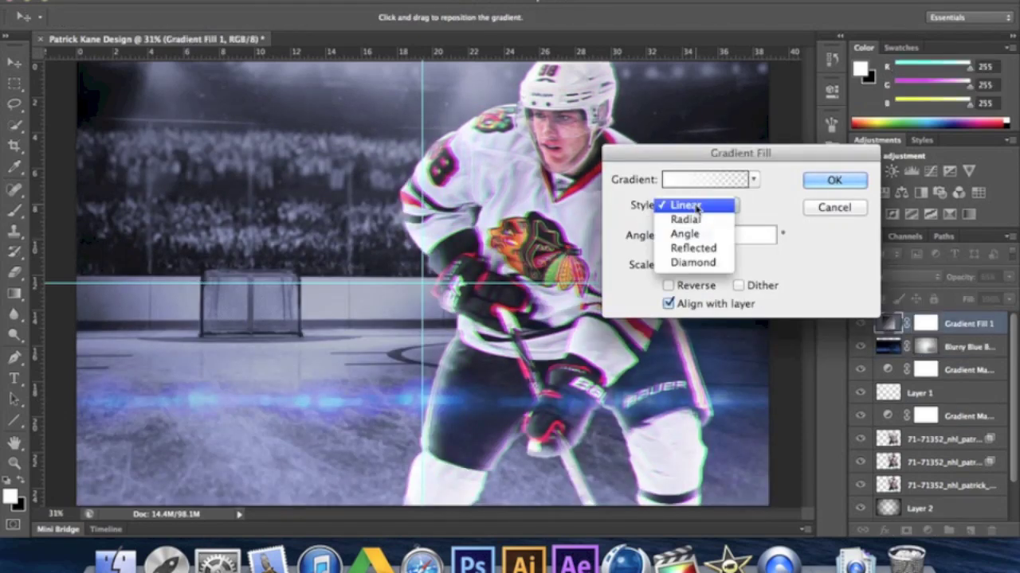
{"action": "left_click", "coordinate": [685, 220]}
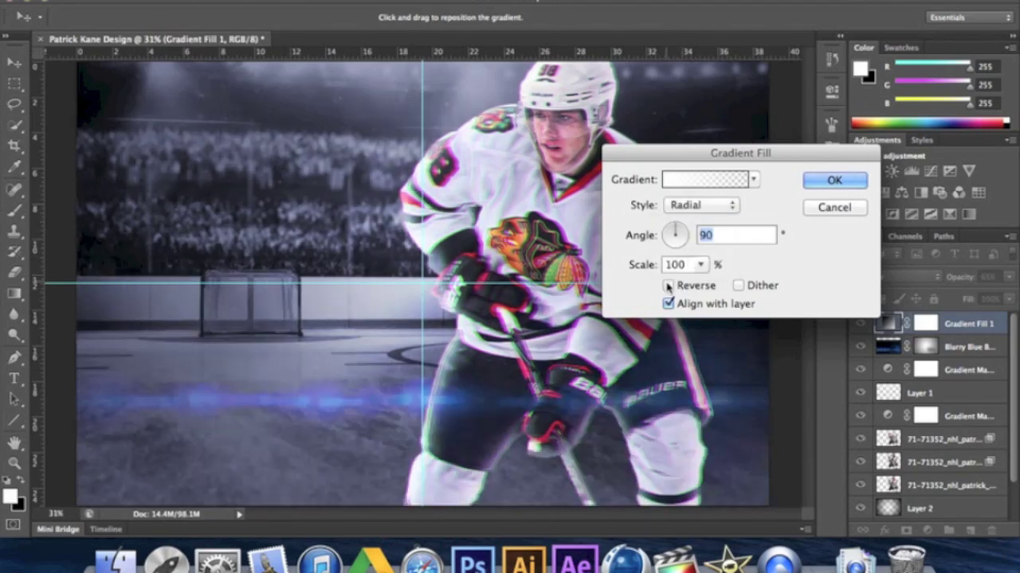
{"action": "left_click", "coordinate": [668, 287]}
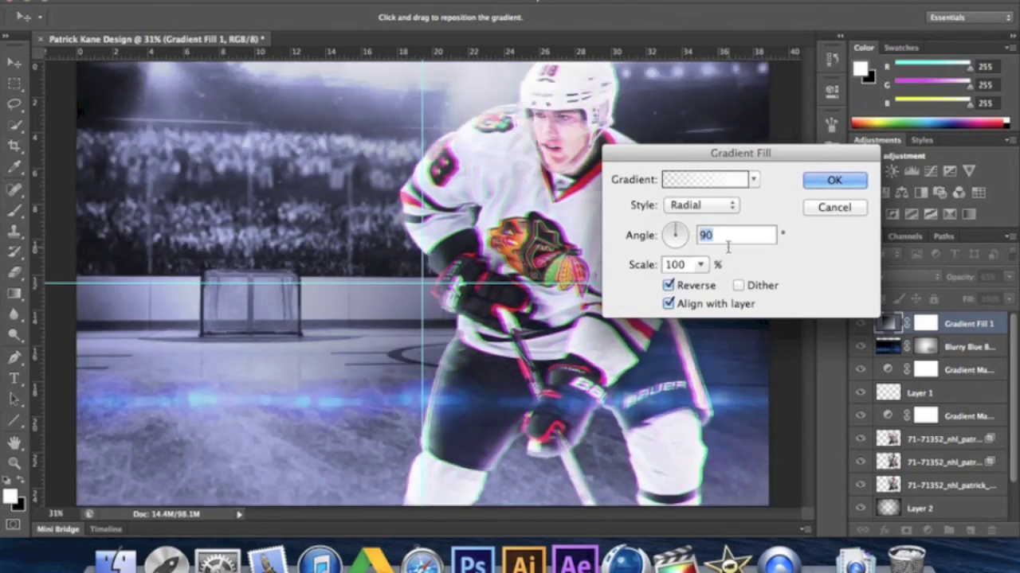
{"action": "type", "text": "60"}
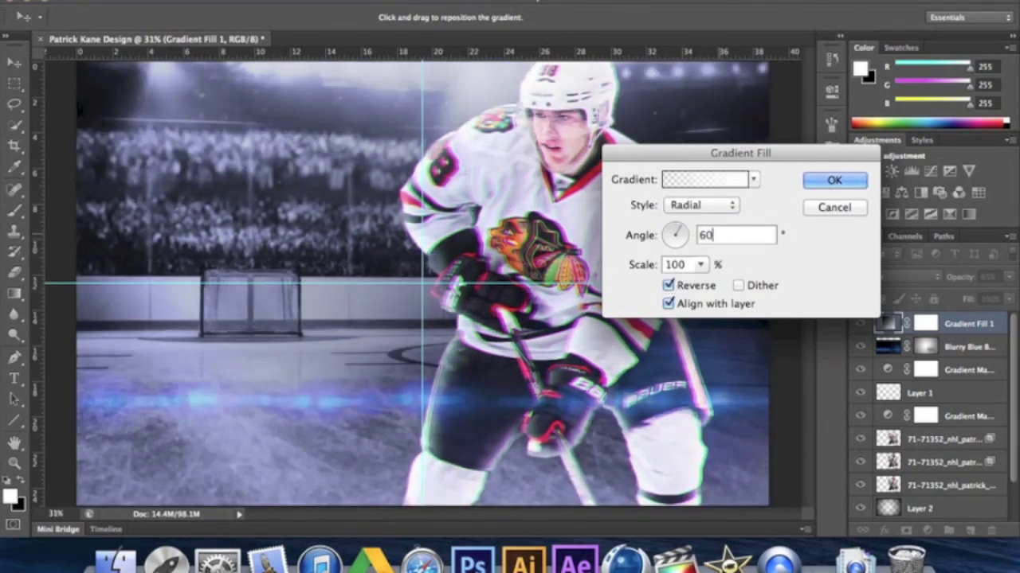
Step: Change the gradient's starting color stop, at location 0%, to the medium blue 24579d
{"action": "left_click", "coordinate": [696, 188]}
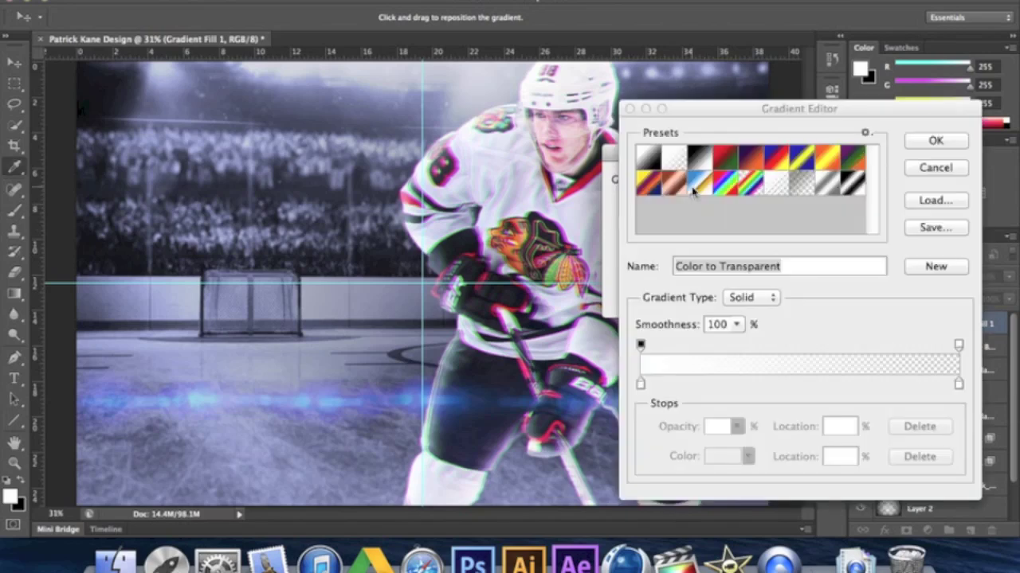
{"action": "left_click", "coordinate": [640, 384]}
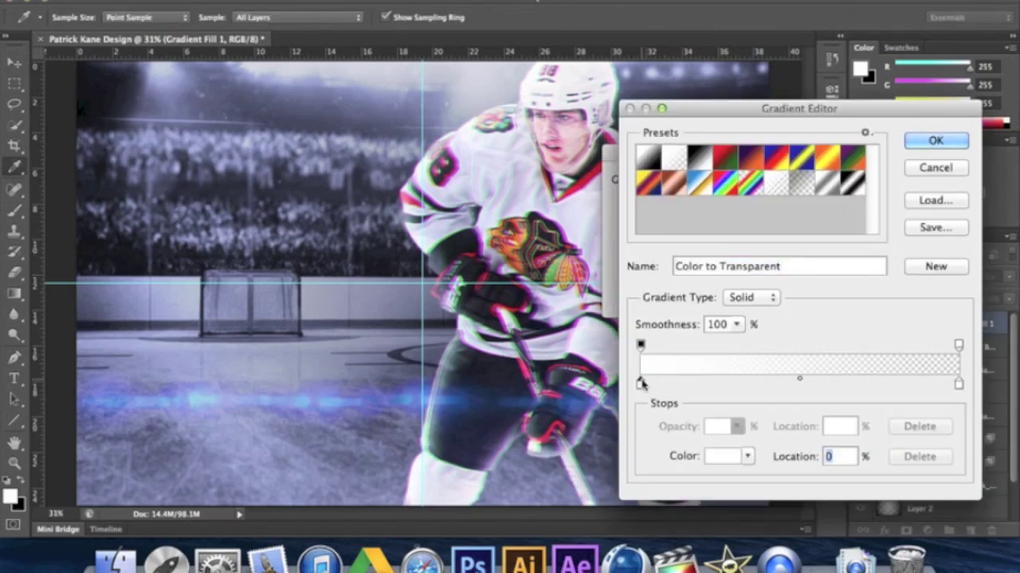
{"action": "left_click", "coordinate": [721, 457]}
{"action": "left_click", "coordinate": [808, 229]}
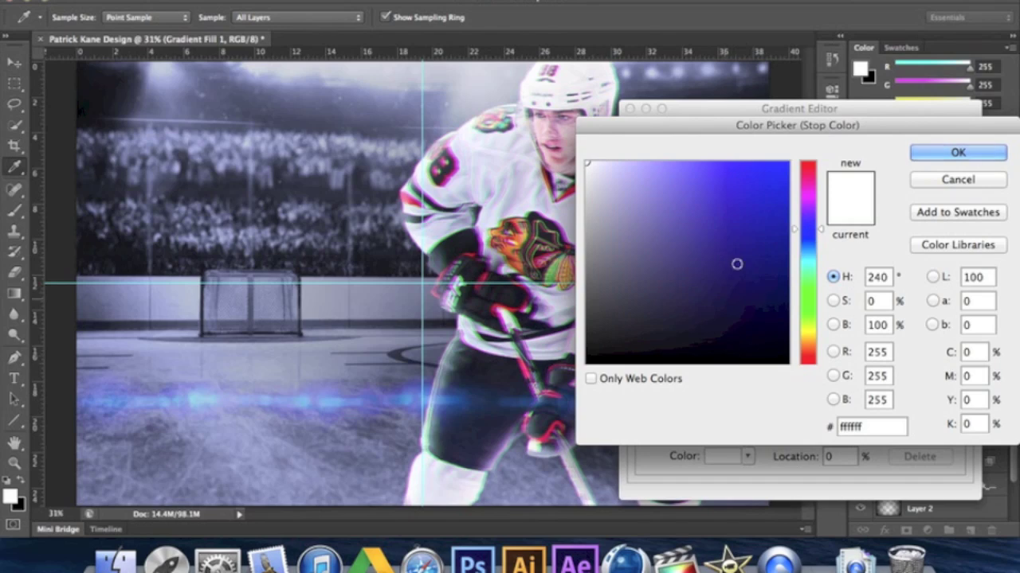
{"action": "left_click", "coordinate": [741, 302]}
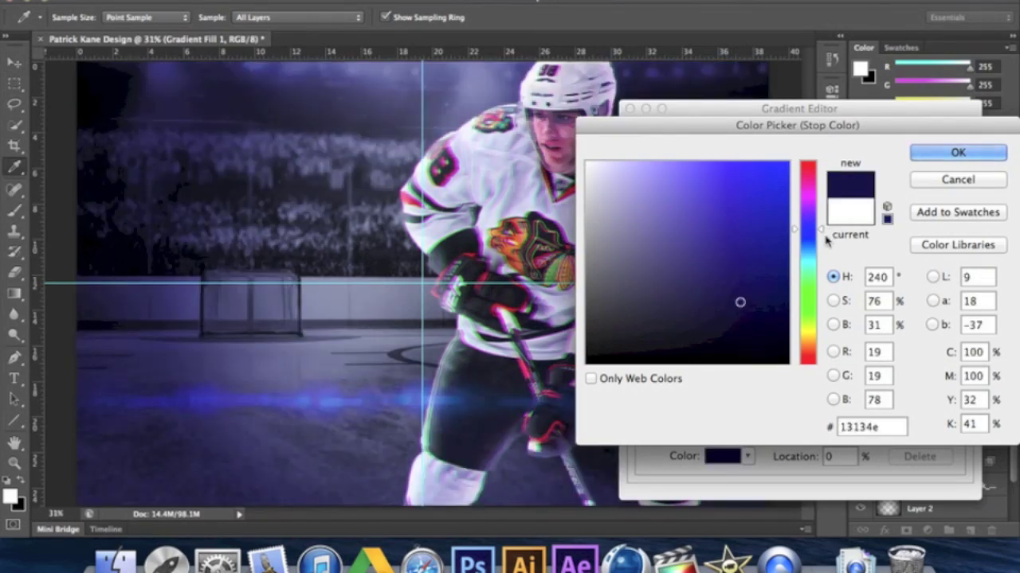
{"action": "left_click_drag", "start_coordinate": [816, 238], "coordinate": [813, 243]}
{"action": "left_click", "coordinate": [731, 266]}
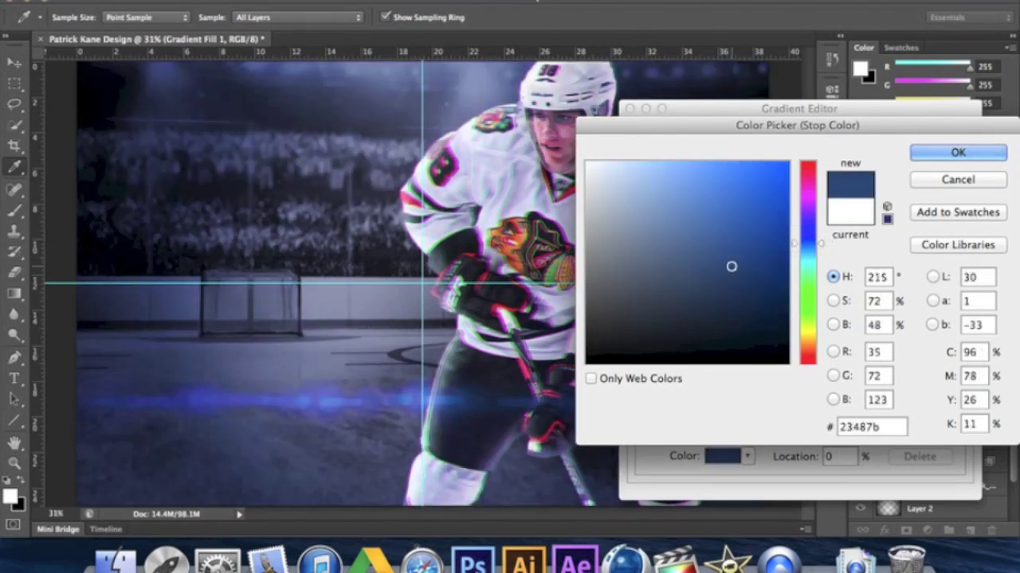
{"action": "left_click", "coordinate": [742, 239]}
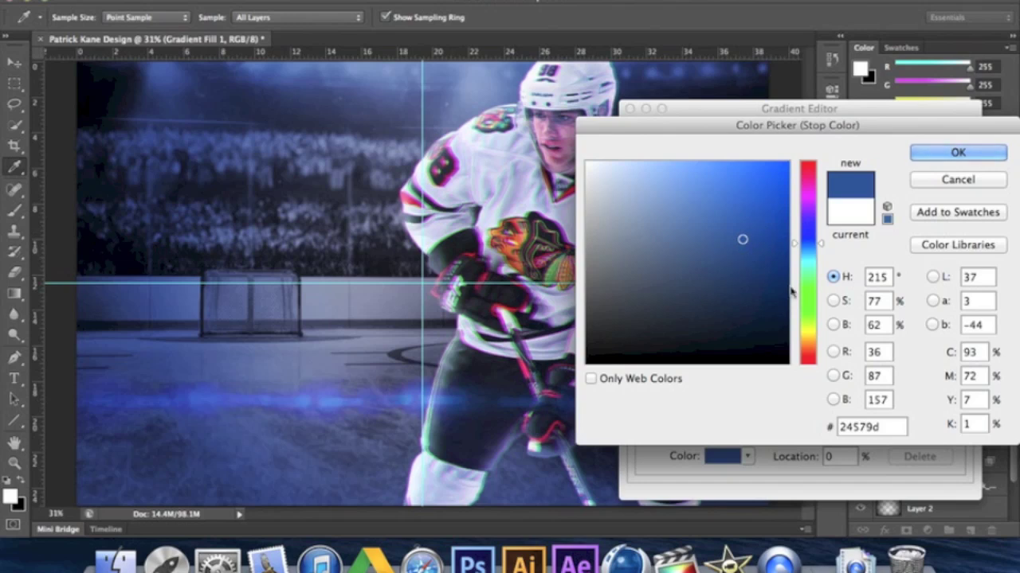
{"action": "left_click", "coordinate": [937, 156]}
Step: Change the gradient's ending color stop, at location 100%, to dark purple 291054 and accept the edited gradient
{"action": "left_click", "coordinate": [959, 387]}
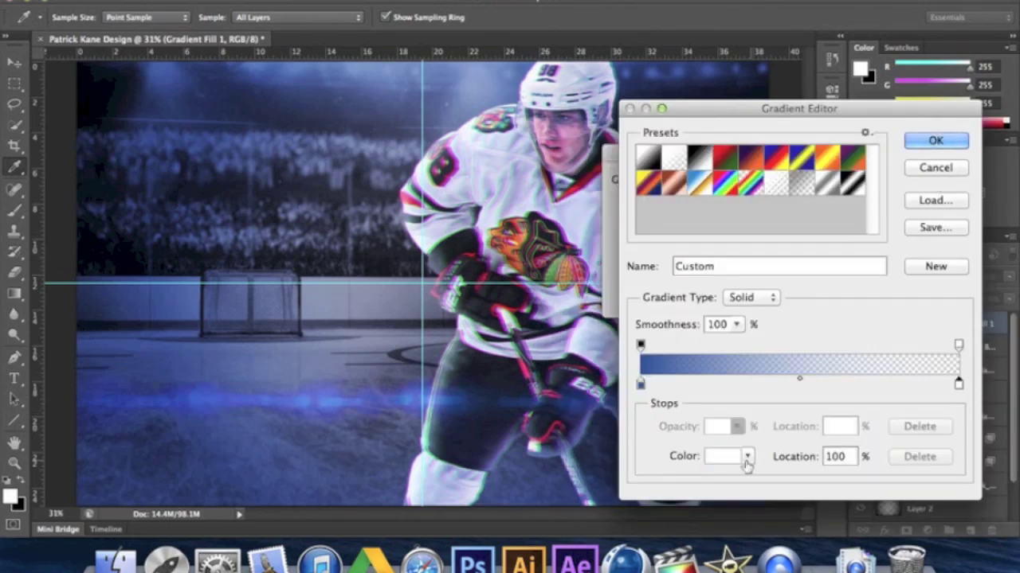
{"action": "left_click", "coordinate": [738, 456]}
{"action": "left_click", "coordinate": [807, 232]}
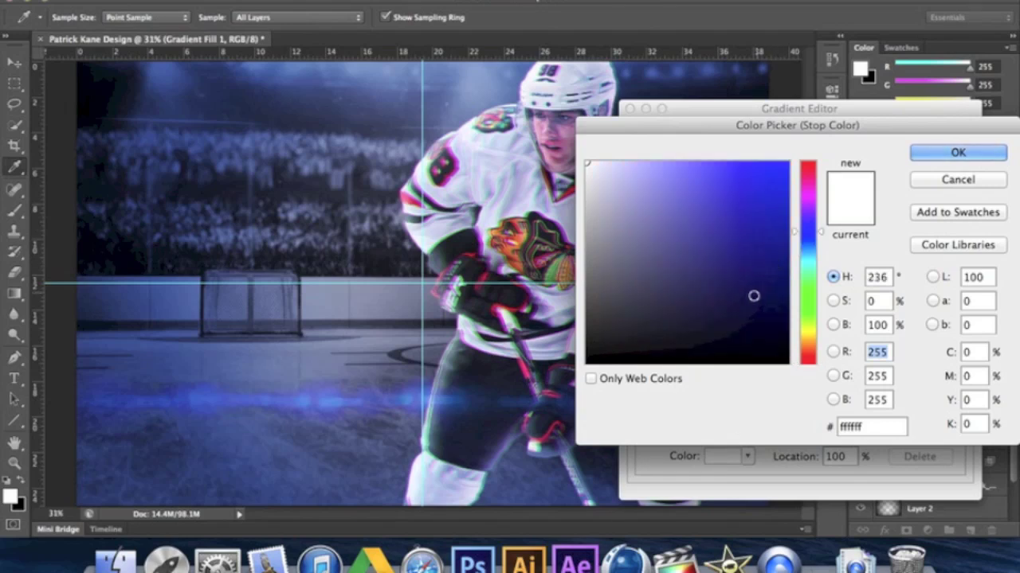
{"action": "left_click", "coordinate": [750, 297]}
{"action": "left_click_drag", "start_coordinate": [807, 231], "coordinate": [807, 216]}
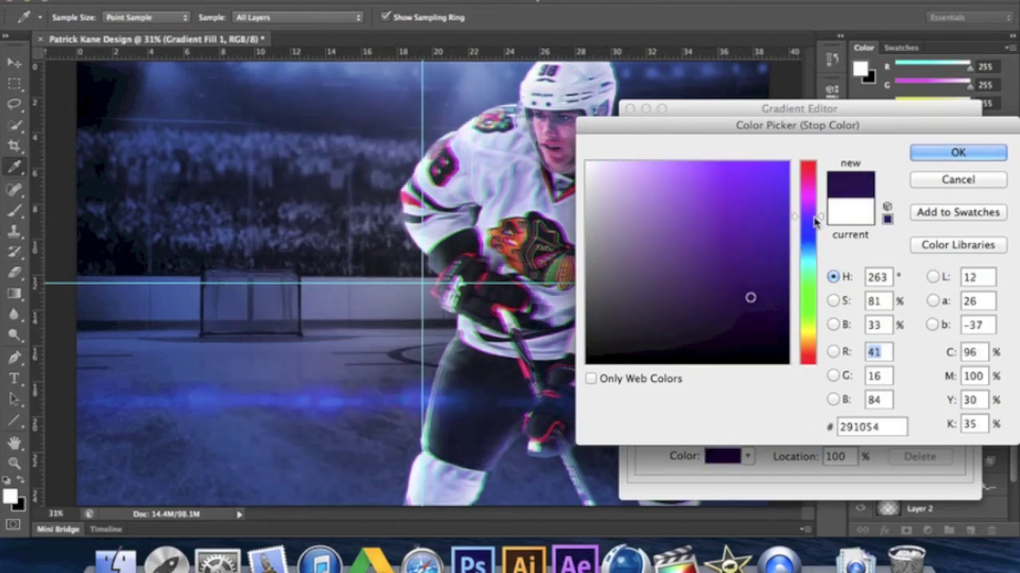
{"action": "left_click", "coordinate": [956, 152]}
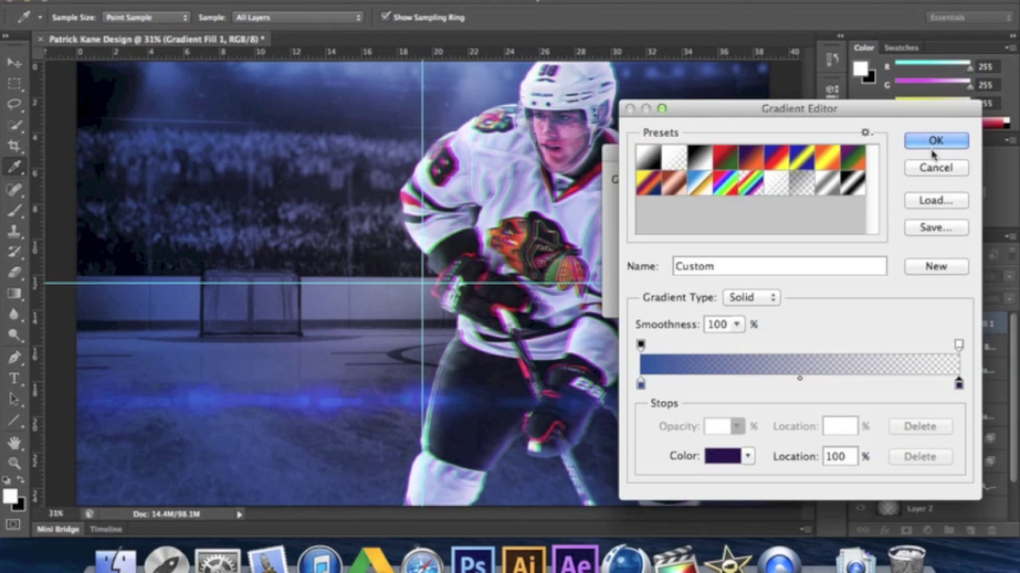
{"action": "left_click", "coordinate": [933, 142]}
Step: Set the gradient fill's scale to 200% and its angle to 60°, and accept the fill
{"action": "mouse_move", "coordinate": [677, 235]}
{"action": "left_mouse_down"}
{"action": "mouse_move", "coordinate": [697, 236]}
{"action": "mouse_move", "coordinate": [681, 231]}
{"action": "left_mouse_up"}
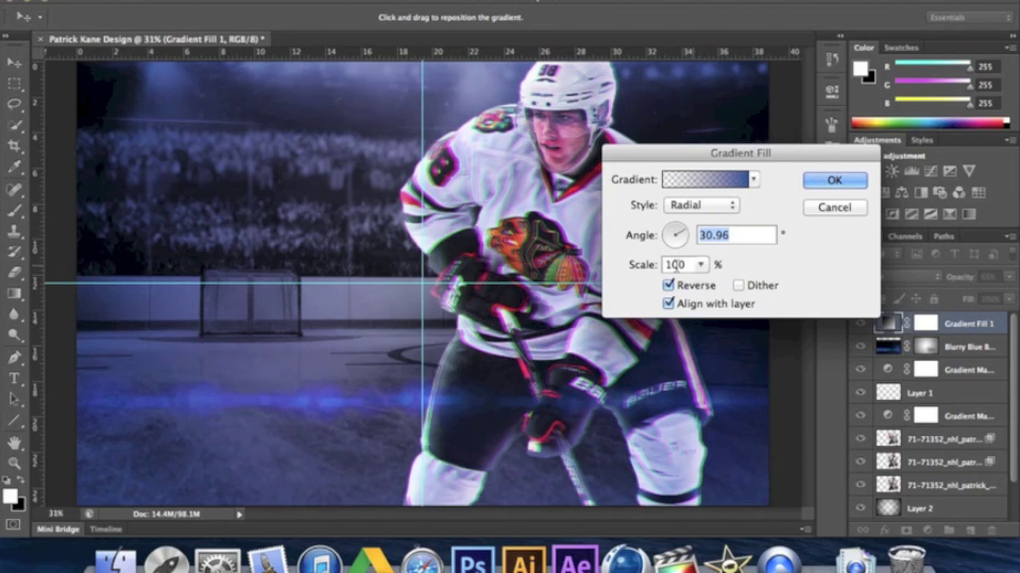
{"action": "left_click", "coordinate": [668, 264]}
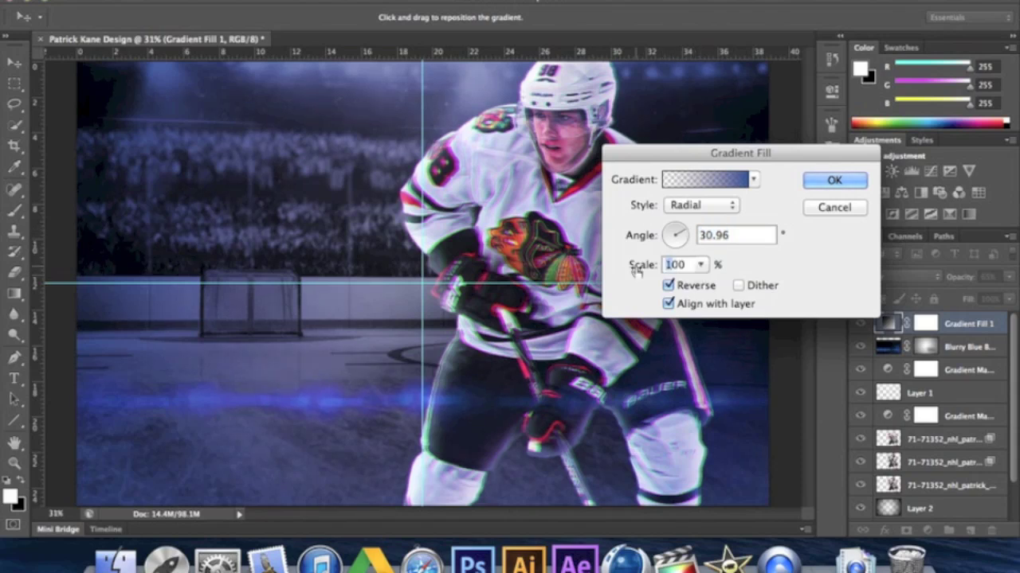
{"action": "type", "text": "200"}
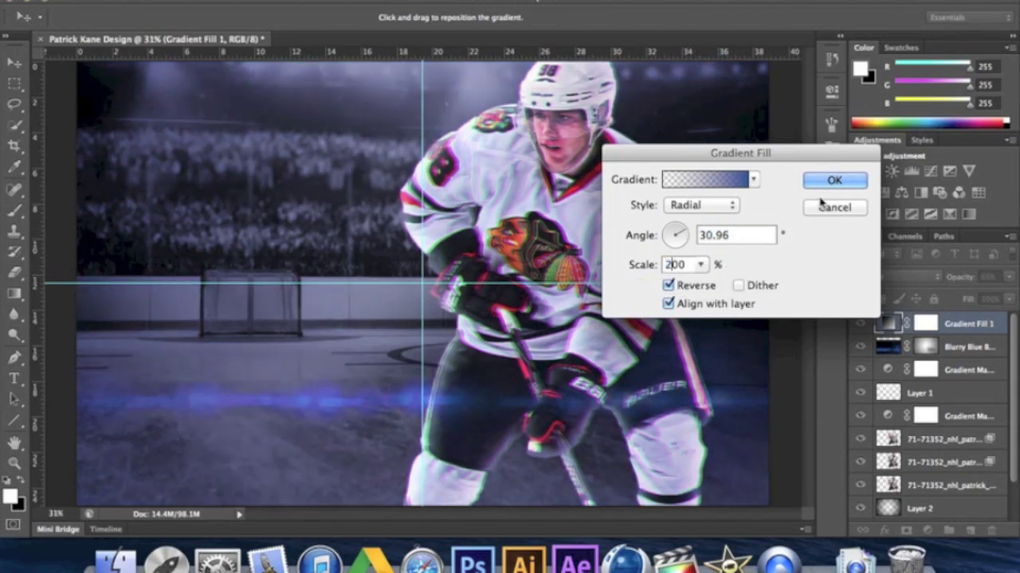
{"action": "key", "text": "shift+Tab"}
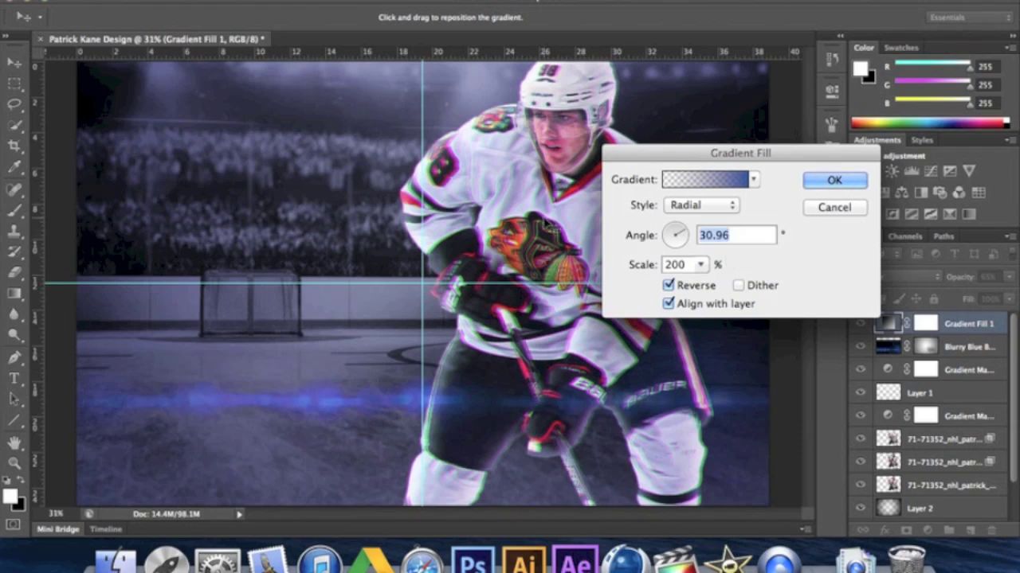
{"action": "type", "text": "60"}
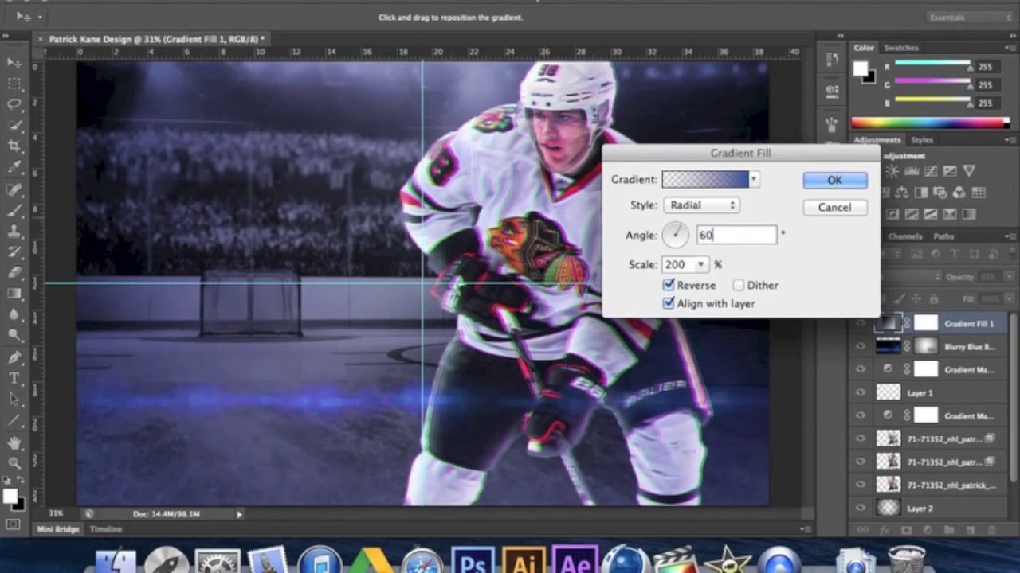
{"action": "left_click", "coordinate": [831, 181]}
Step: Erase the Gradient Fill 1 mask over the player's face, chest and gloves with the 700 px Eraser at 100% opacity
{"action": "left_click", "coordinate": [1009, 278]}
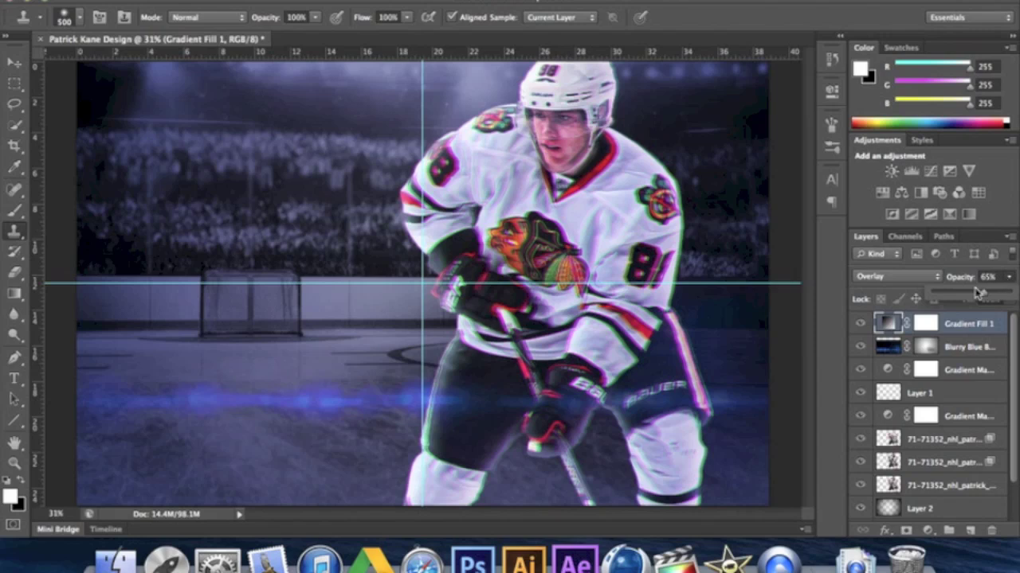
{"action": "left_click", "coordinate": [924, 322]}
{"action": "mouse_move", "coordinate": [638, 136]}
{"action": "left_mouse_down"}
{"action": "mouse_move", "coordinate": [576, 127]}
{"action": "mouse_move", "coordinate": [478, 142]}
{"action": "left_mouse_up"}
{"action": "key", "text": "ctrl+z"}
{"action": "left_click", "coordinate": [14, 271]}
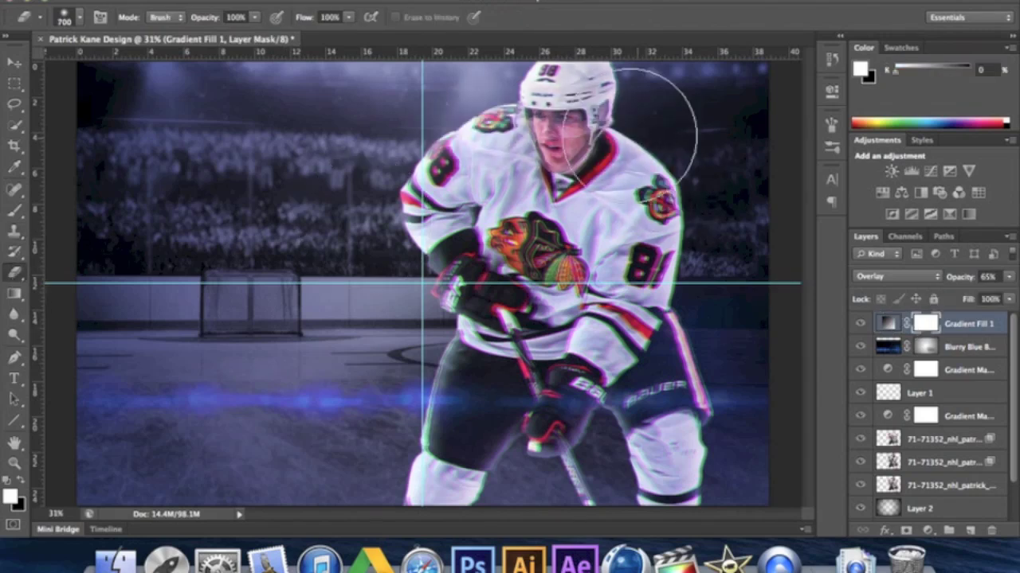
{"action": "left_click_drag", "start_coordinate": [570, 132], "coordinate": [550, 176]}
{"action": "mouse_move", "coordinate": [477, 255]}
{"action": "left_mouse_down"}
{"action": "mouse_move", "coordinate": [489, 308]}
{"action": "mouse_move", "coordinate": [451, 327]}
{"action": "left_mouse_up"}
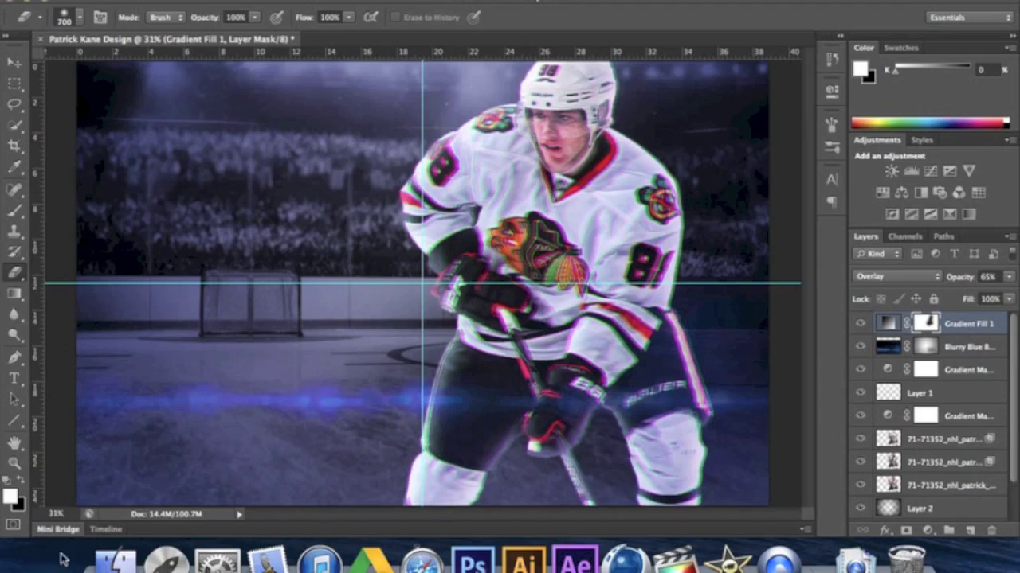
Step: Switch to Finder, search all files for "COMp_" and preview the Comp 1_00000.png image
{"action": "left_click", "coordinate": [115, 557]}
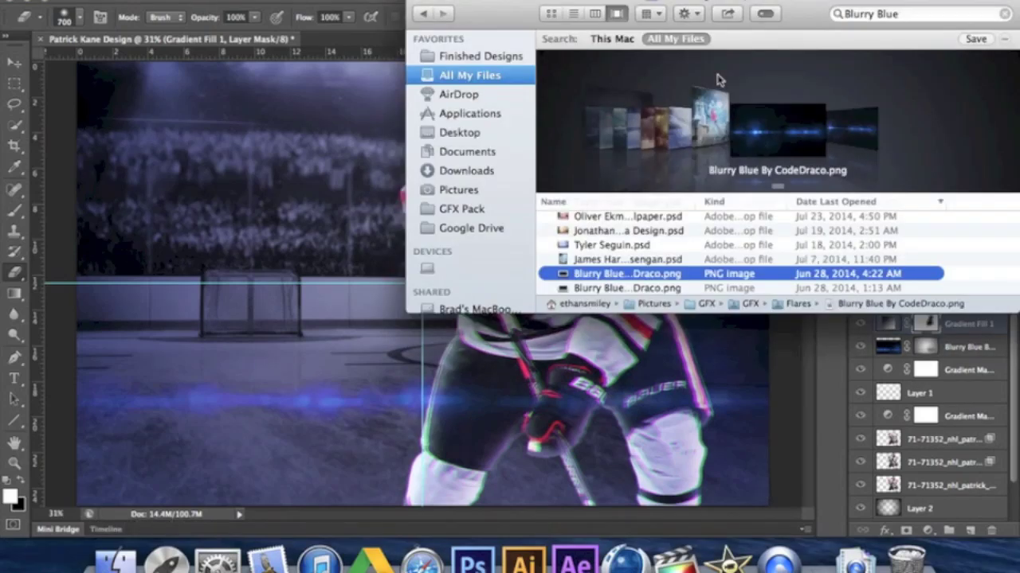
{"action": "left_click", "coordinate": [924, 14]}
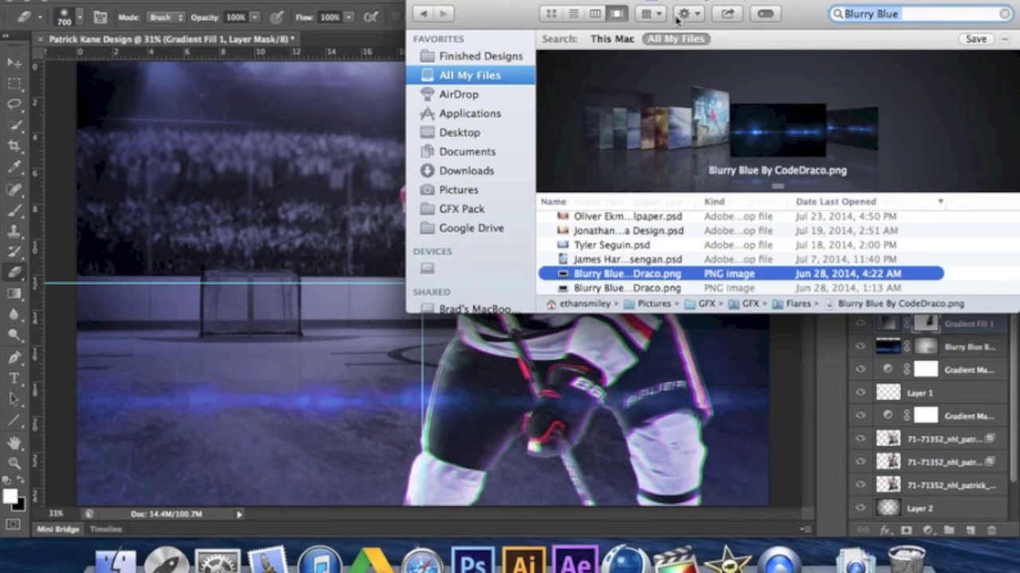
{"action": "key", "text": "BackSpace"}
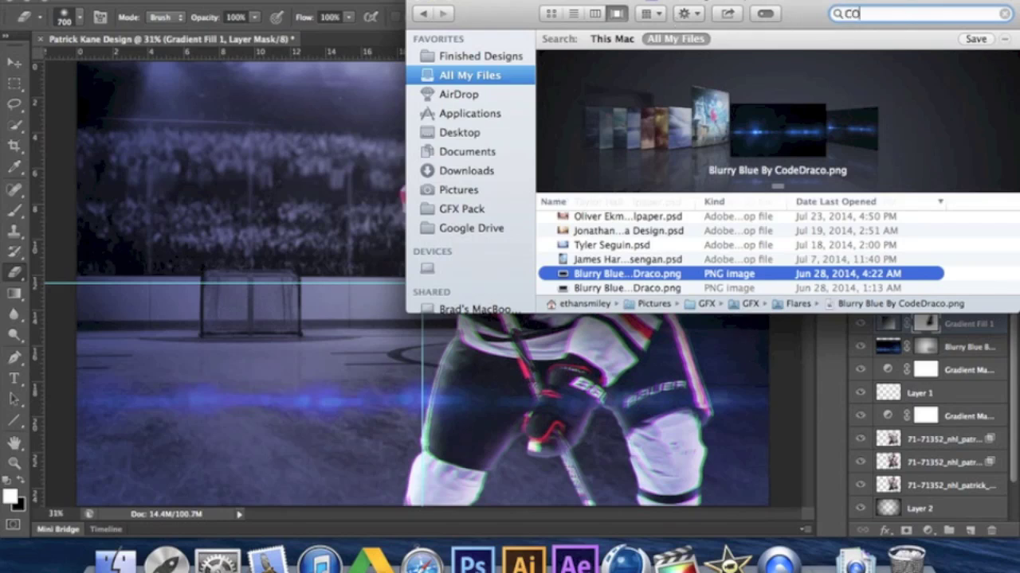
{"action": "type", "text": "COMp"}
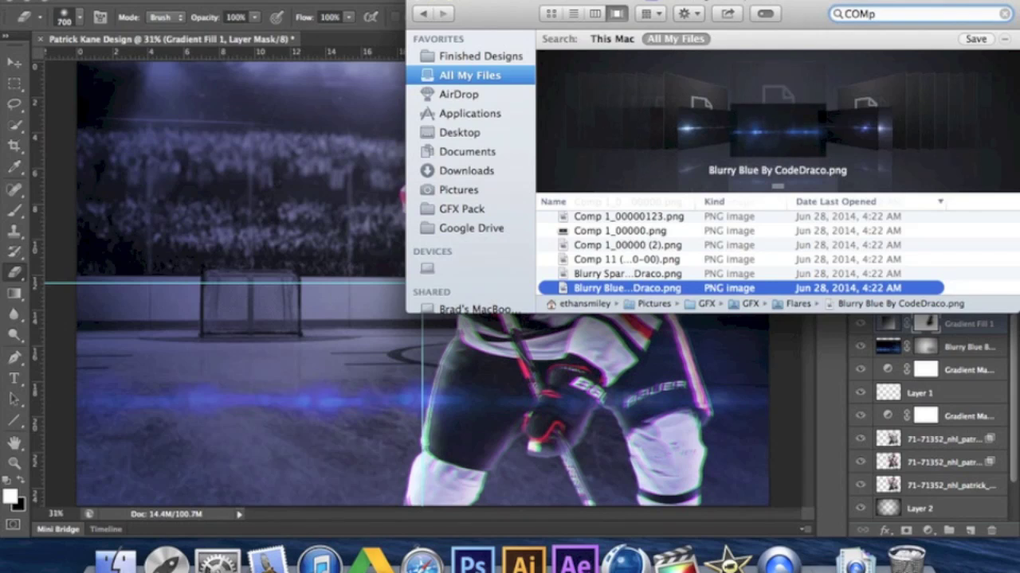
{"action": "type", "text": "_"}
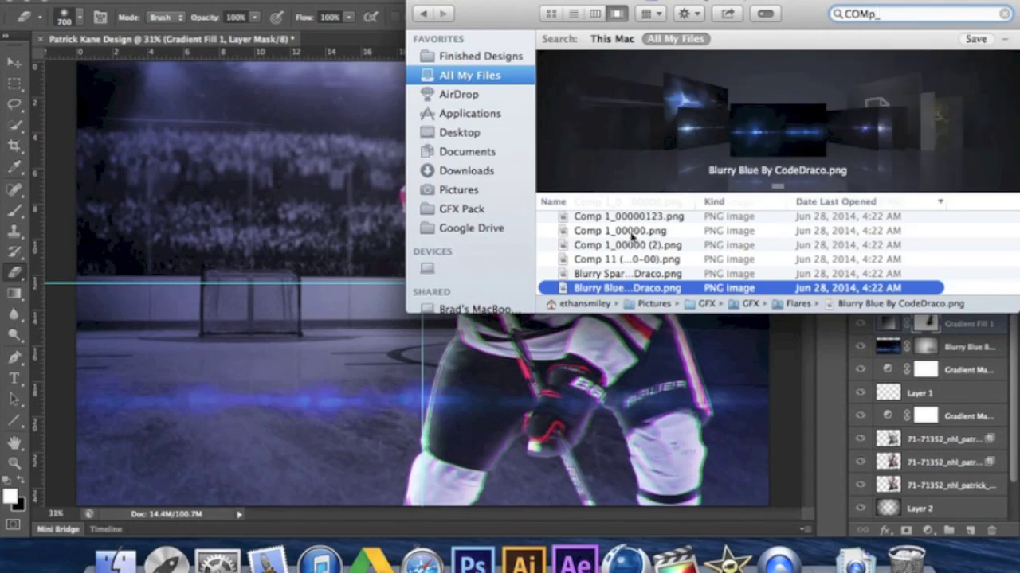
{"action": "left_click", "coordinate": [599, 230]}
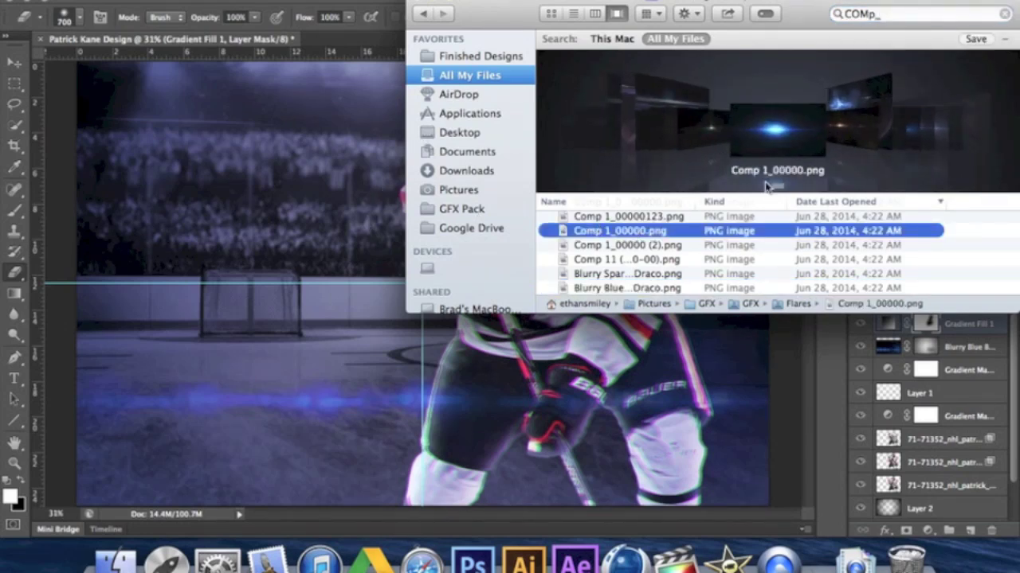
Step: Search the files for "COMp 1" and select the blue flare Comp 1_00000.png in the Flares folder
{"action": "left_click", "coordinate": [908, 15]}
{"action": "key", "text": "BackSpace"}
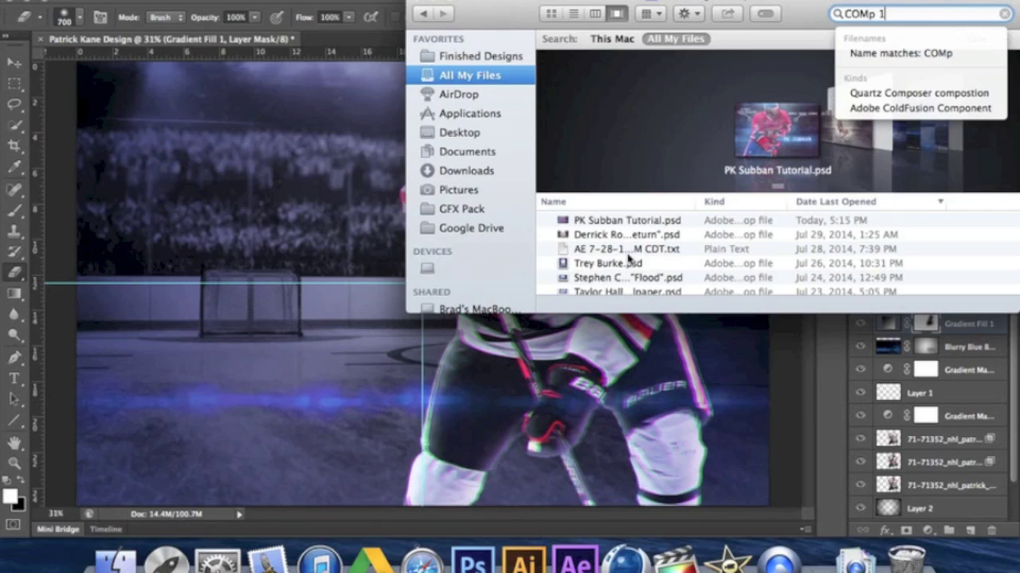
{"action": "key", "text": "Down"}
{"action": "key", "text": "Down"}
{"action": "key", "text": "Down"}
{"action": "key", "text": "Down"}
{"action": "key", "text": "Down"}
{"action": "key", "text": "Down"}
{"action": "key", "text": "Down"}
{"action": "key", "text": "Down"}
{"action": "key", "text": "Down"}
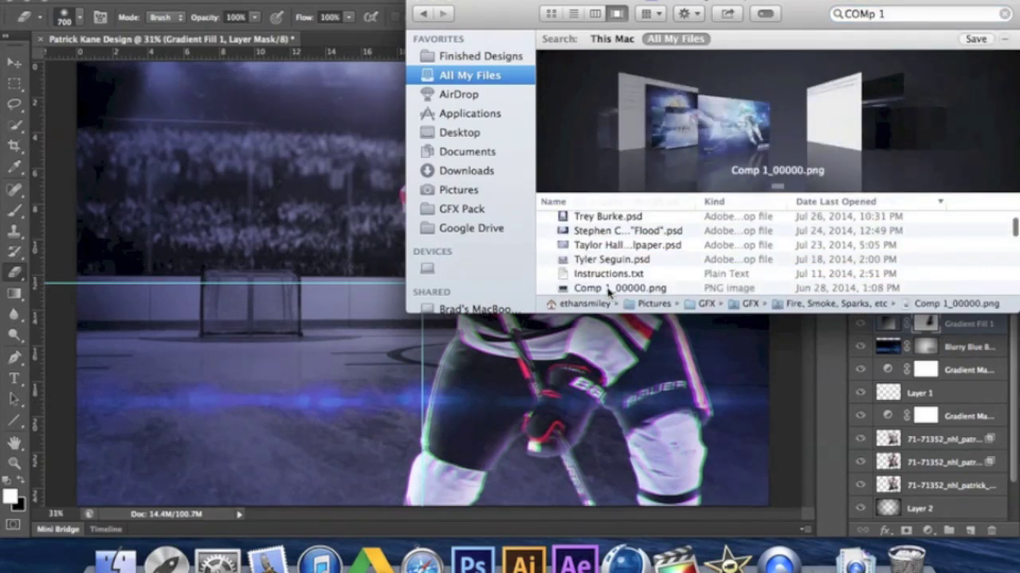
{"action": "key", "text": "Down"}
{"action": "key", "text": "Down"}
{"action": "key", "text": "Down"}
{"action": "key", "text": "Down"}
{"action": "key", "text": "Down"}
{"action": "key", "text": "Down"}
{"action": "key", "text": "Up"}
{"action": "key", "text": "Down"}
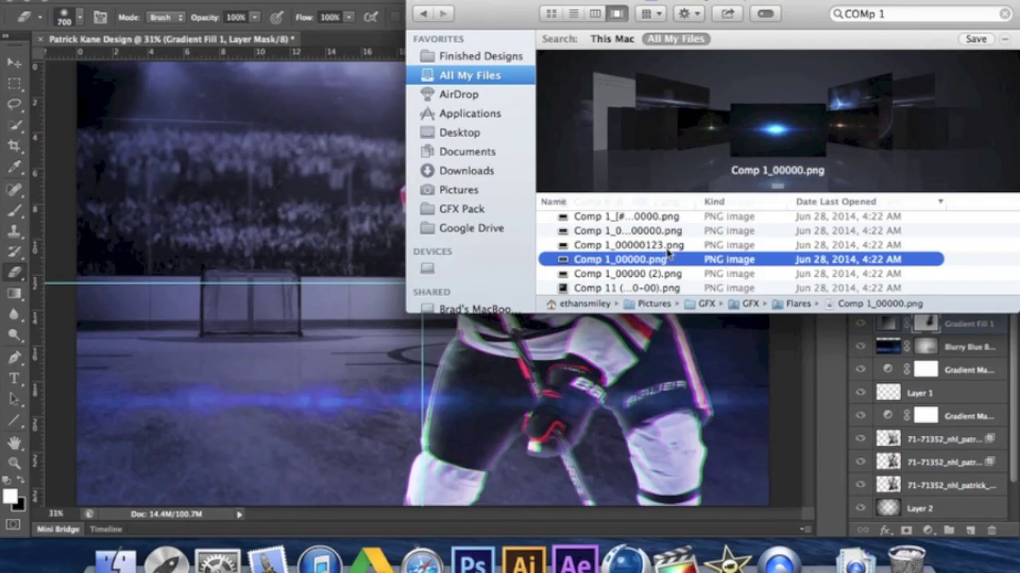
Step: Place Comp 1_00000.png in the Photoshop document at the canvas's upper edge, enlarged to about 179% to span the full width
{"action": "left_click_drag", "start_coordinate": [665, 262], "coordinate": [494, 433]}
{"action": "left_click_drag", "start_coordinate": [619, 174], "coordinate": [685, 11]}
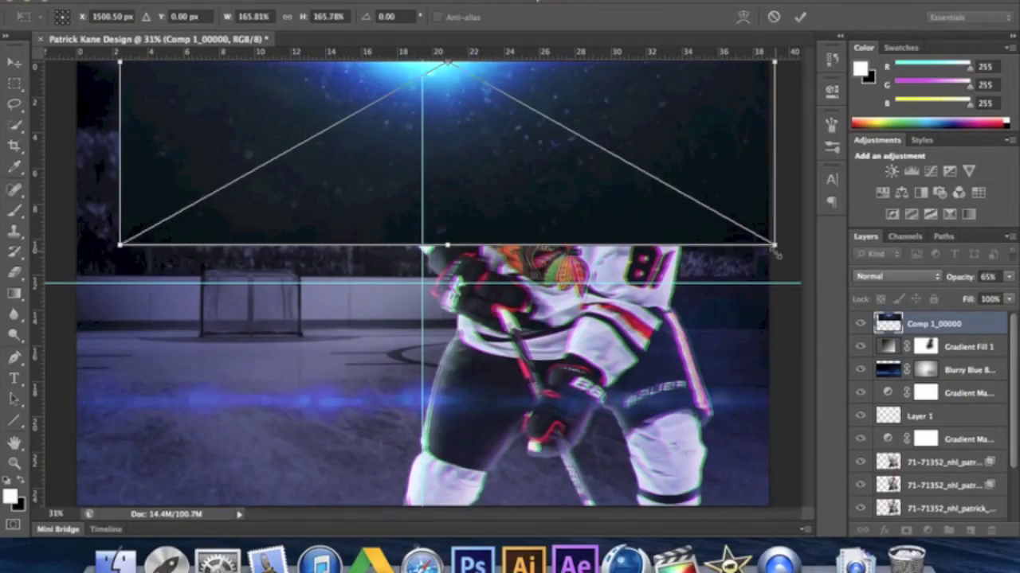
{"action": "left_click_drag", "start_coordinate": [772, 245], "coordinate": [801, 277]}
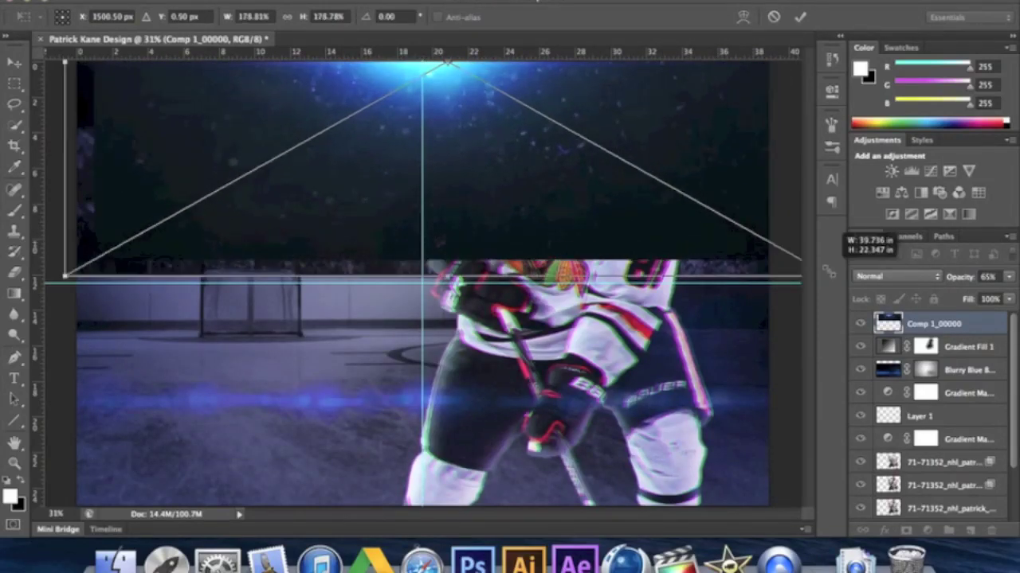
{"action": "left_click", "coordinate": [800, 16]}
Step: Set the Comp 1_00000 flare layer to Screen blending and shift it slightly to the right
{"action": "left_click", "coordinate": [873, 283]}
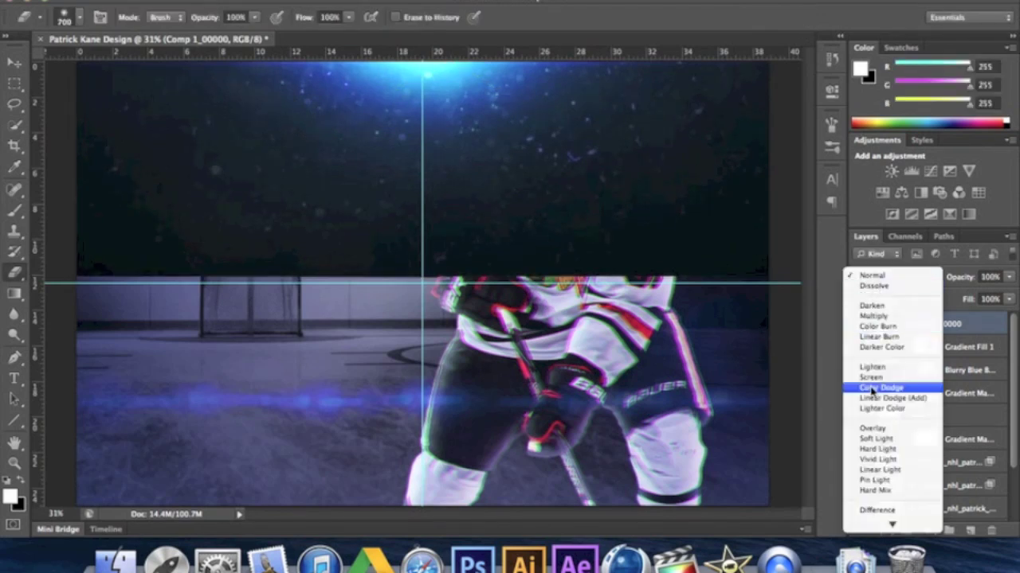
{"action": "left_click", "coordinate": [857, 377]}
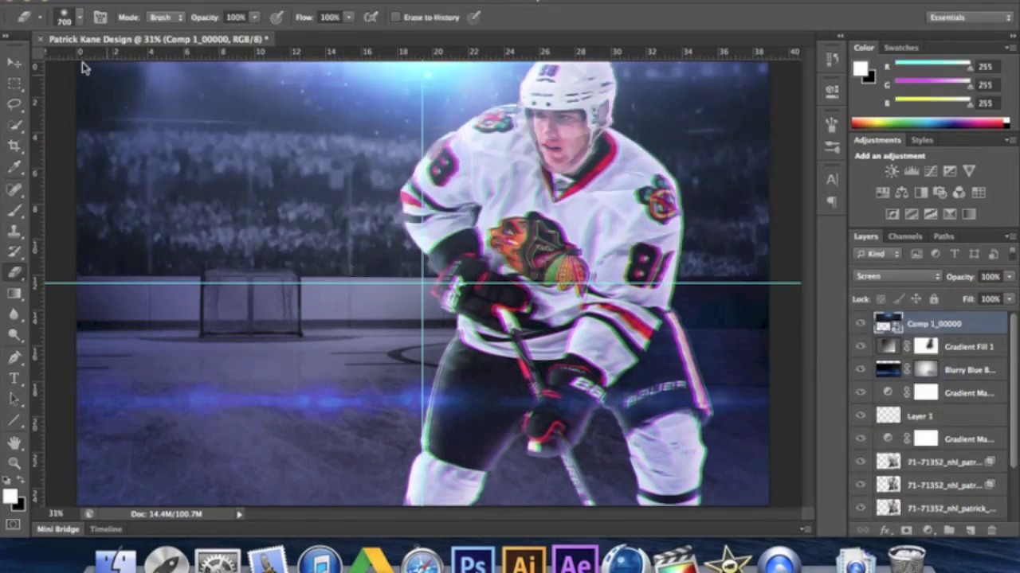
{"action": "left_click", "coordinate": [11, 57]}
{"action": "left_click_drag", "start_coordinate": [562, 159], "coordinate": [609, 163]}
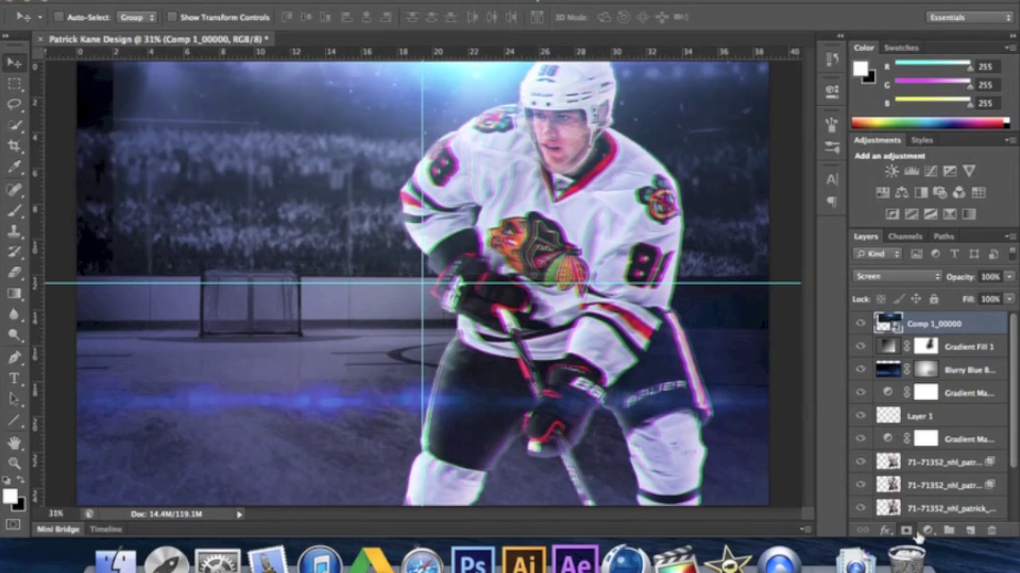
Step: Add a mask to the Comp 1_00000 flare, erase its hard edges with the 900 px Eraser, and set layer opacity to 78%
{"action": "left_click", "coordinate": [906, 530]}
{"action": "left_click", "coordinate": [14, 271]}
{"action": "key", "text": "bracketright"}
{"action": "key", "text": "bracketright"}
{"action": "mouse_move", "coordinate": [142, 233]}
{"action": "left_mouse_down"}
{"action": "mouse_move", "coordinate": [149, 118]}
{"action": "mouse_move", "coordinate": [92, 12]}
{"action": "left_mouse_up"}
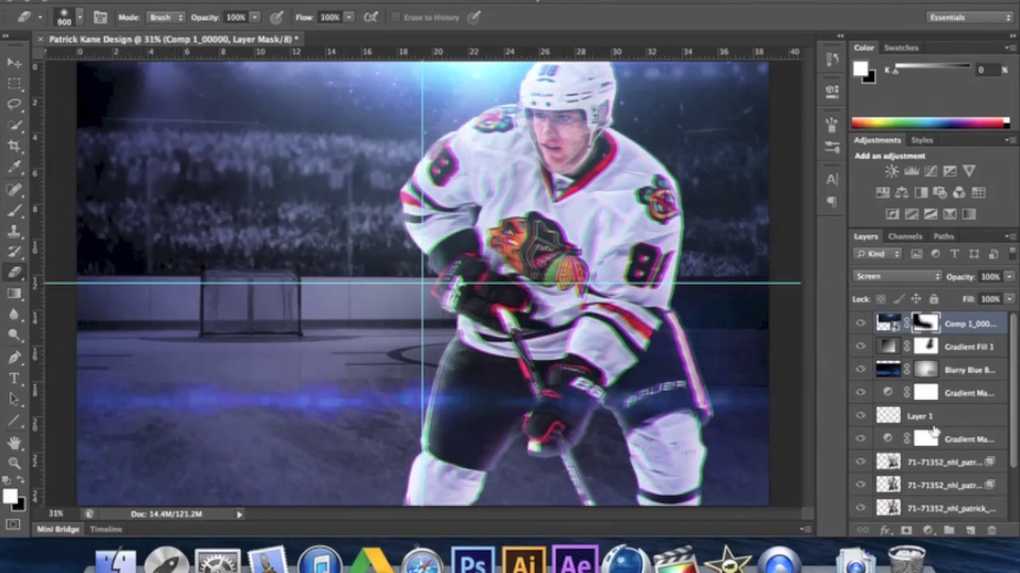
{"action": "left_click_drag", "start_coordinate": [1008, 277], "coordinate": [994, 295]}
Step: Add a Hue/Saturation adjustment clipped to the Comp 1_00000 flare and reduce its saturation slightly
{"action": "right_click", "coordinate": [890, 333]}
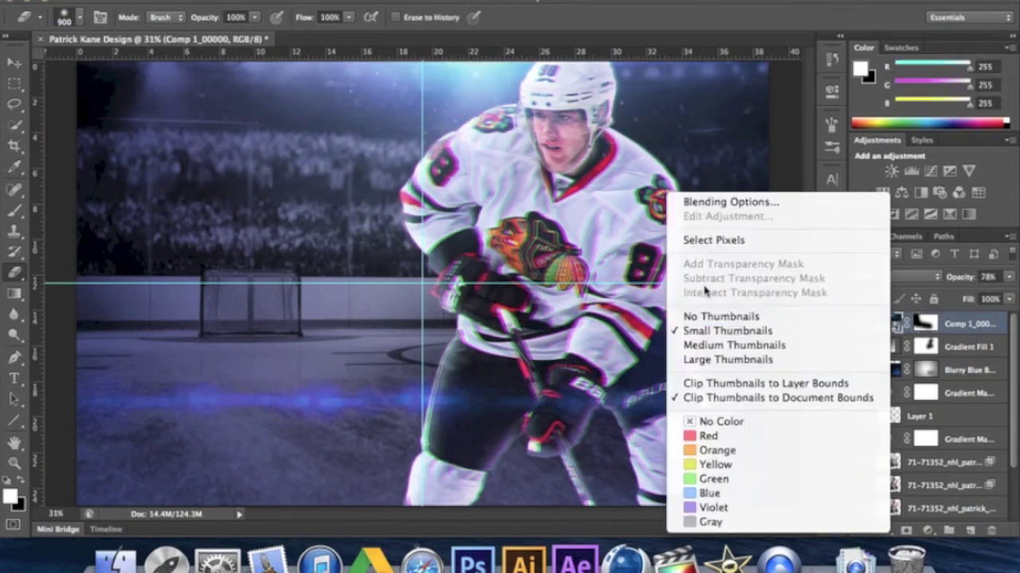
{"action": "left_click", "coordinate": [988, 330]}
{"action": "left_click", "coordinate": [882, 192]}
{"action": "left_click", "coordinate": [642, 221]}
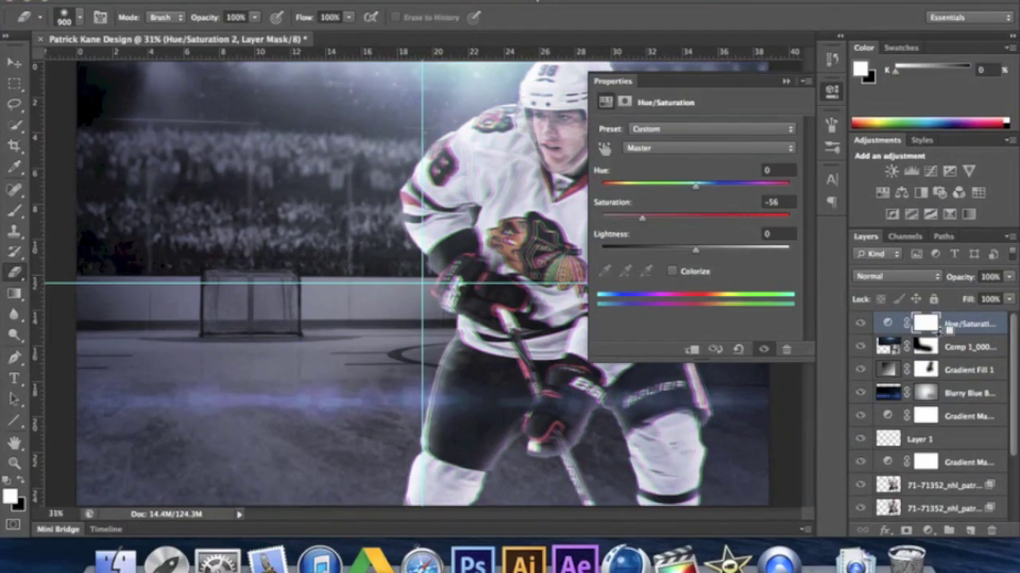
{"action": "left_click", "coordinate": [691, 349]}
{"action": "left_click", "coordinate": [655, 217]}
{"action": "left_click_drag", "start_coordinate": [649, 217], "coordinate": [677, 221]}
Step: Duplicate the Comp 1_00000 flare layer and move the original flare down and right onto the player's upper chest
{"action": "left_click", "coordinate": [978, 348]}
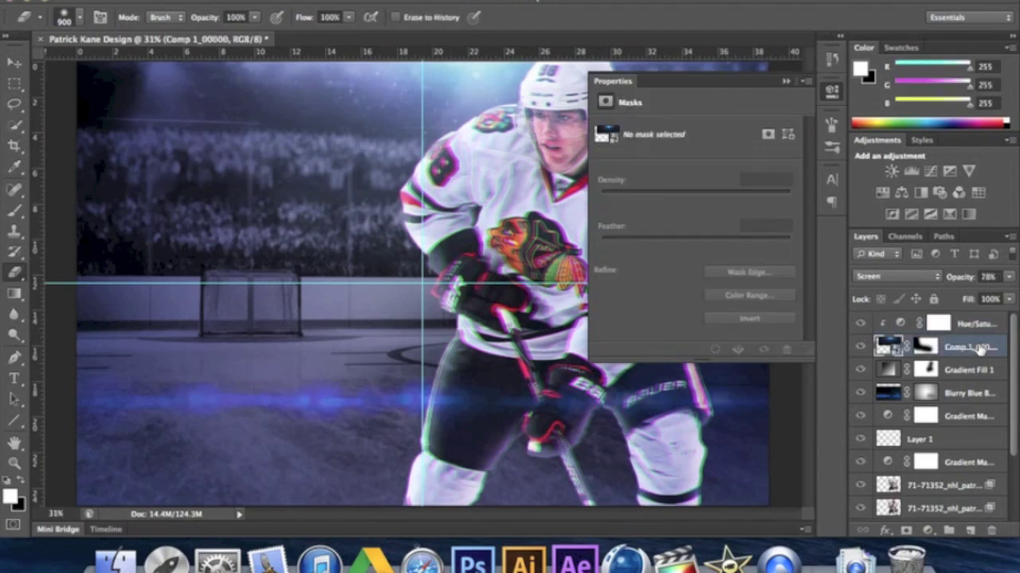
{"action": "key", "text": "ctrl+j"}
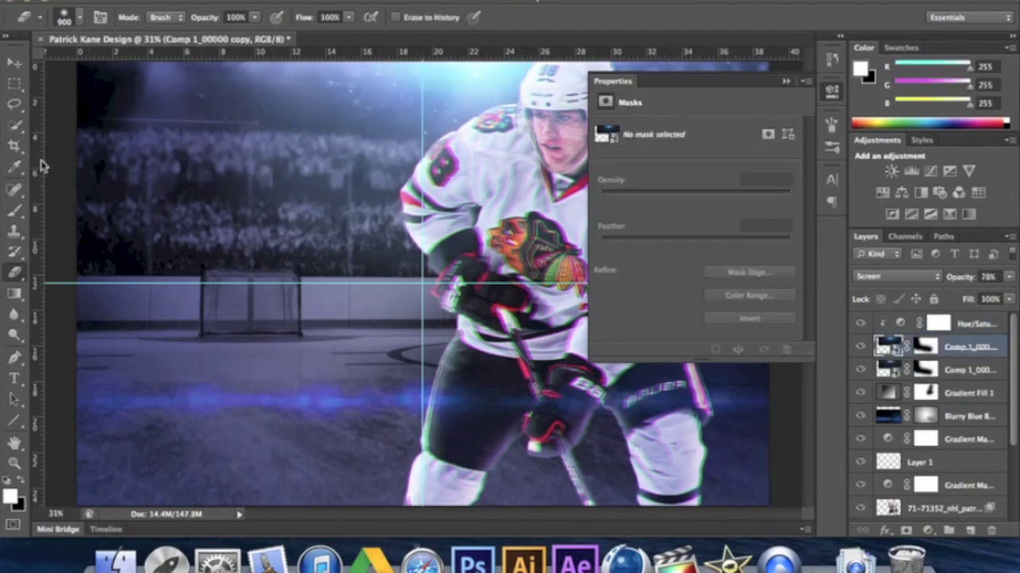
{"action": "left_click", "coordinate": [14, 62]}
{"action": "left_click", "coordinate": [976, 371]}
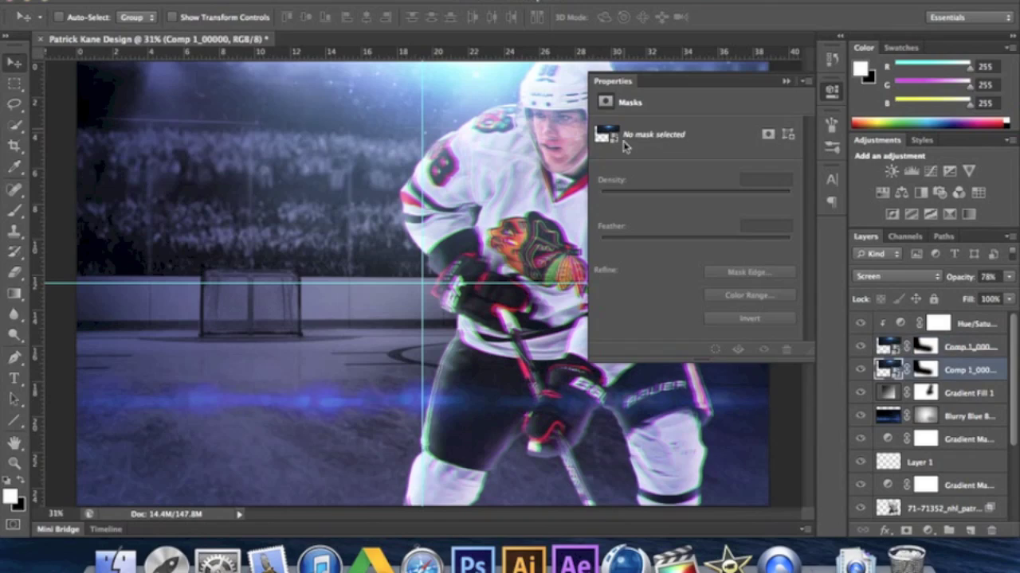
{"action": "left_click_drag", "start_coordinate": [513, 143], "coordinate": [609, 239]}
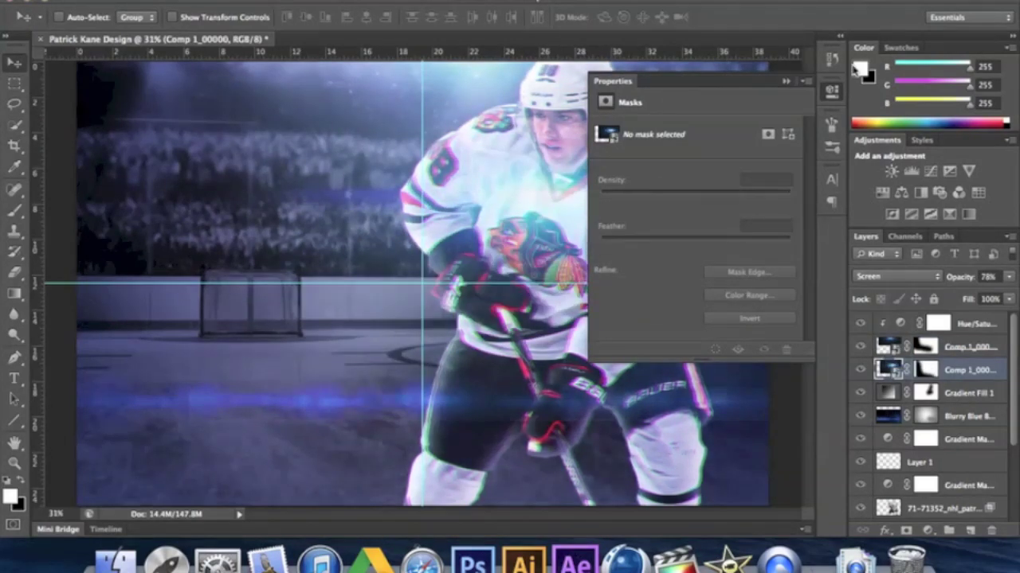
Step: Raise the original flare's opacity to 100% and reposition it behind the player, below the player layers and just above Layer 2
{"action": "left_click", "coordinate": [785, 82]}
{"action": "left_click", "coordinate": [1009, 278]}
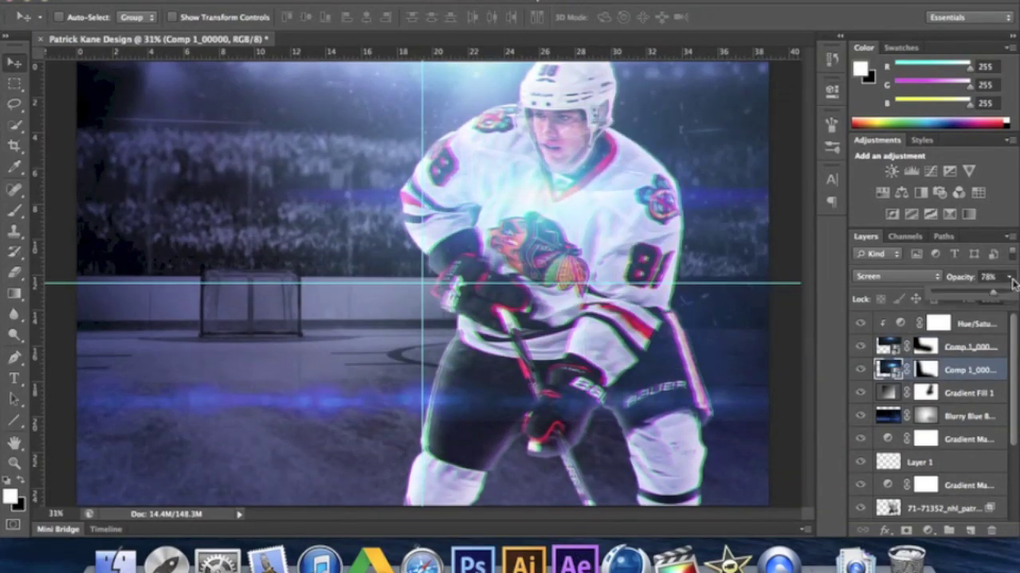
{"action": "left_click_drag", "start_coordinate": [950, 372], "coordinate": [949, 446]}
{"action": "left_click_drag", "start_coordinate": [570, 256], "coordinate": [603, 257]}
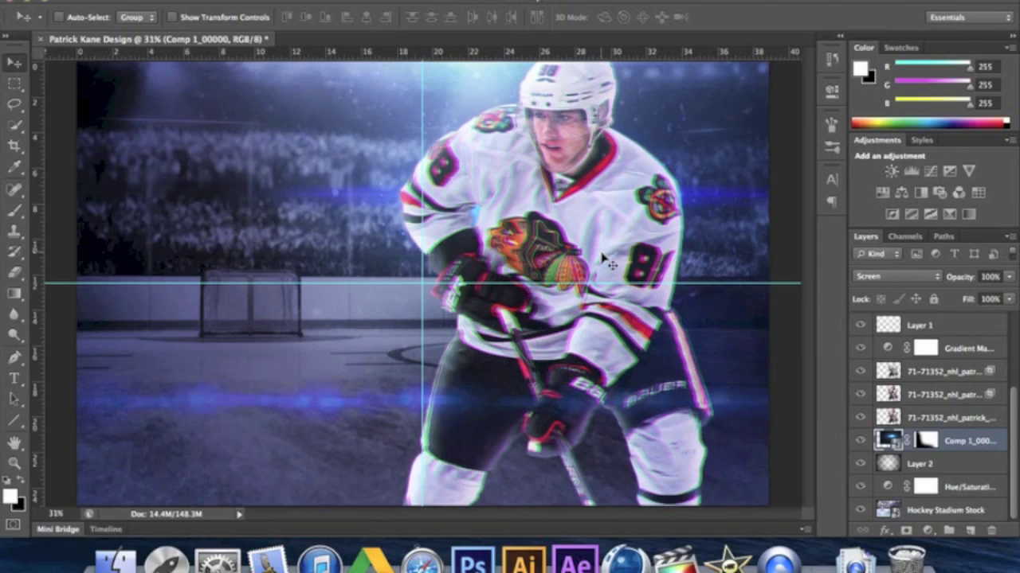
Step: Lower the opacity of the Comp 1_00000 flare behind the player to 89%
{"action": "left_click", "coordinate": [1008, 279]}
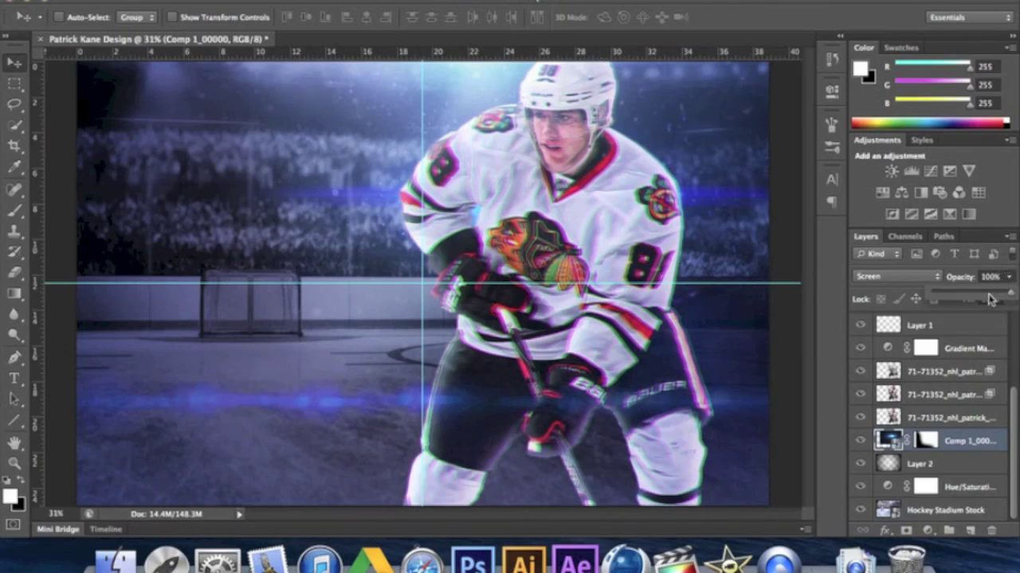
{"action": "left_click_drag", "start_coordinate": [987, 297], "coordinate": [997, 296]}
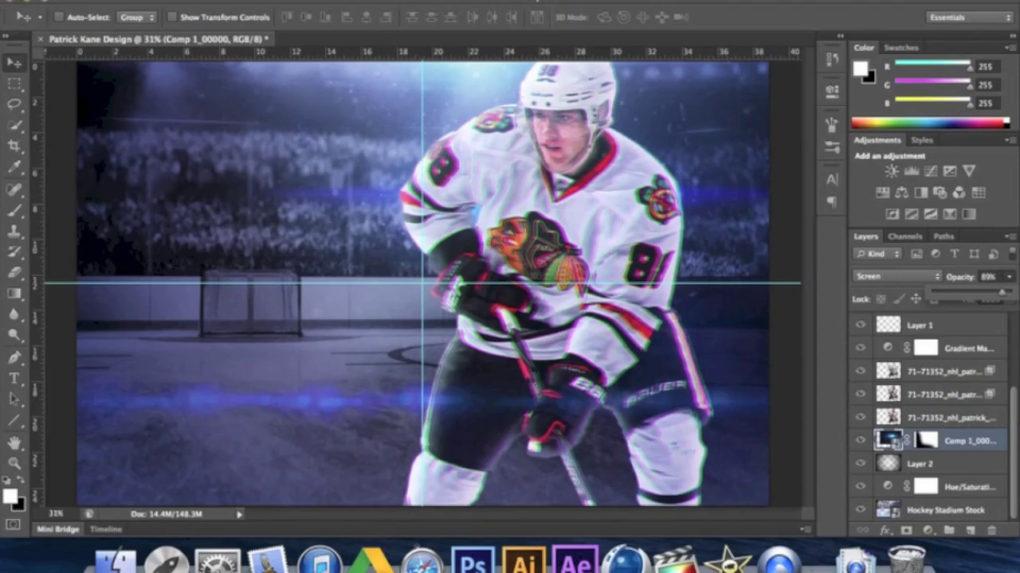
Step: Find PK Subban Tutorial.psd in the file browser and open it alongside the Patrick Kane design
{"action": "left_click", "coordinate": [116, 562]}
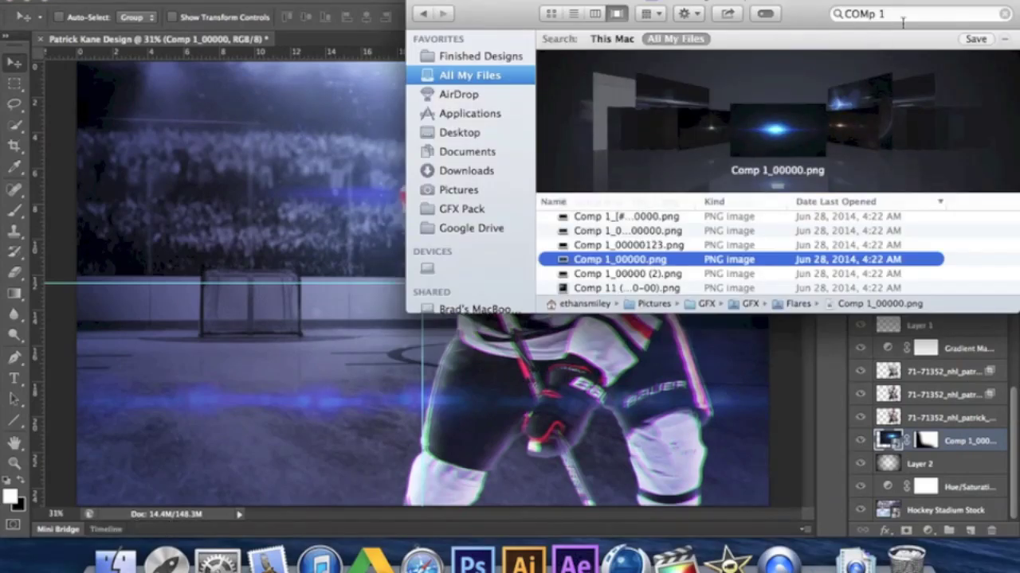
{"action": "key", "text": "super+a"}
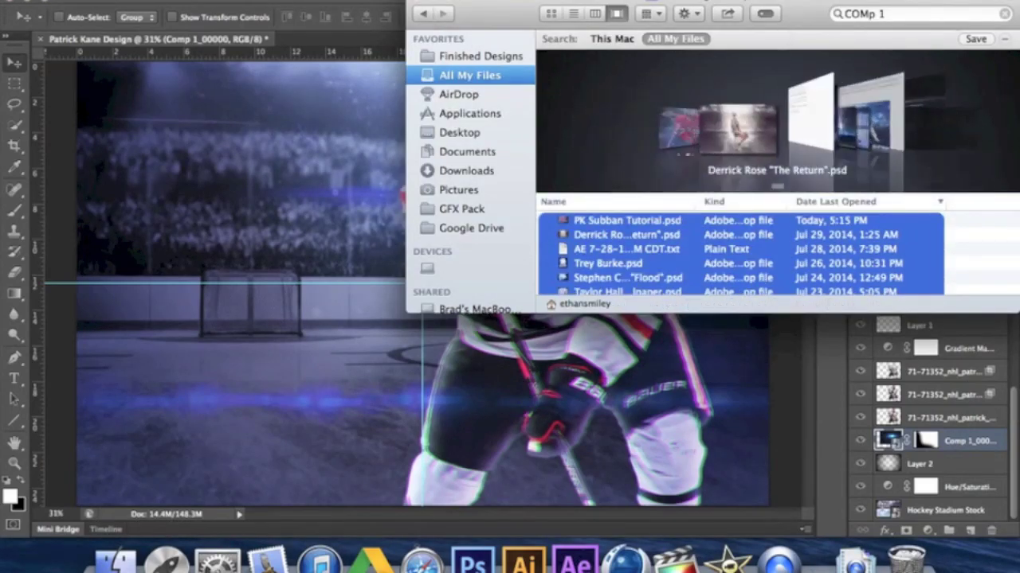
{"action": "left_click", "coordinate": [645, 223]}
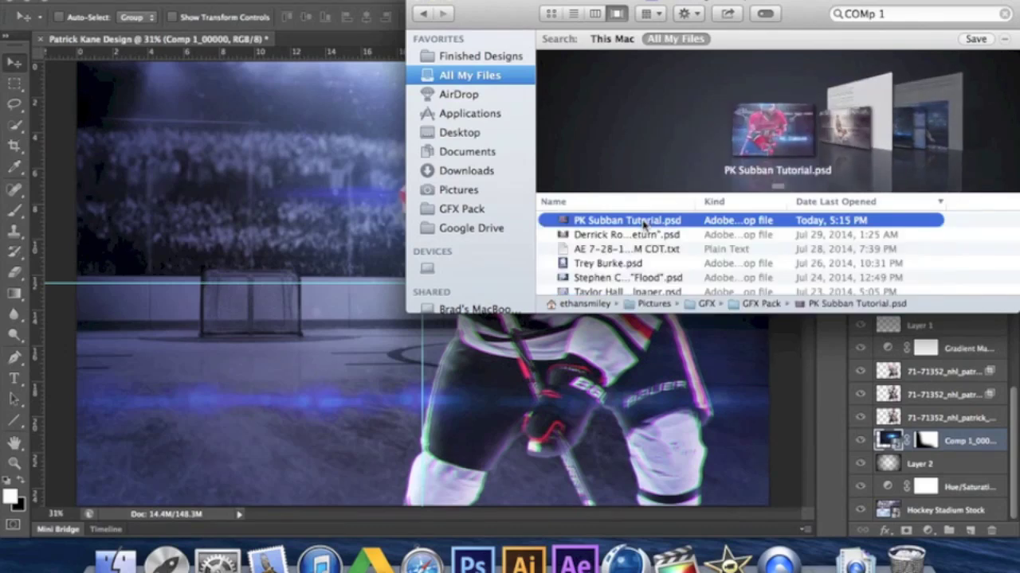
{"action": "double_click", "coordinate": [644, 221]}
{"action": "key", "text": "Return"}
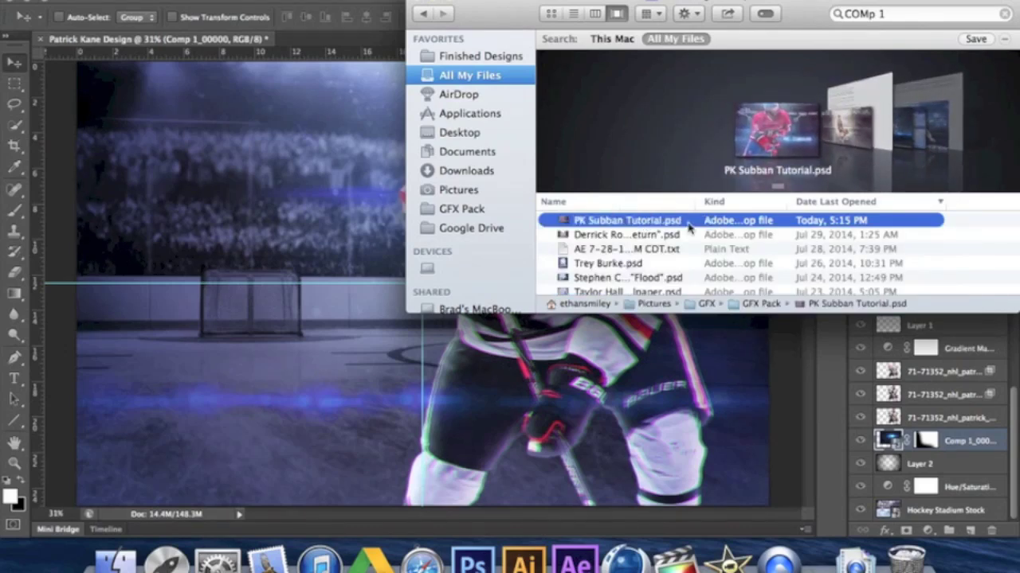
{"action": "key", "text": "super+w"}
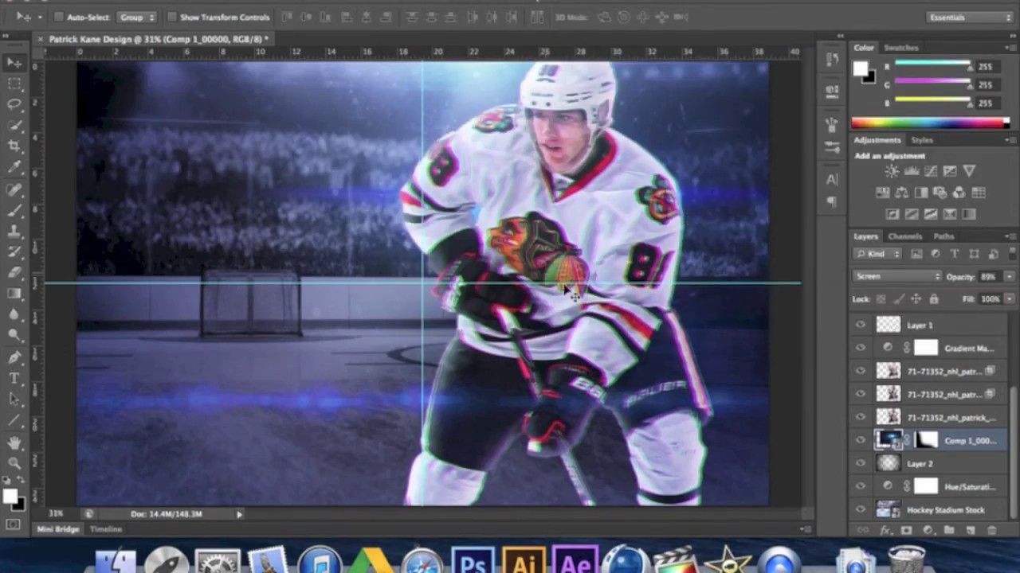
{"action": "left_click_drag", "start_coordinate": [572, 294], "coordinate": [562, 288]}
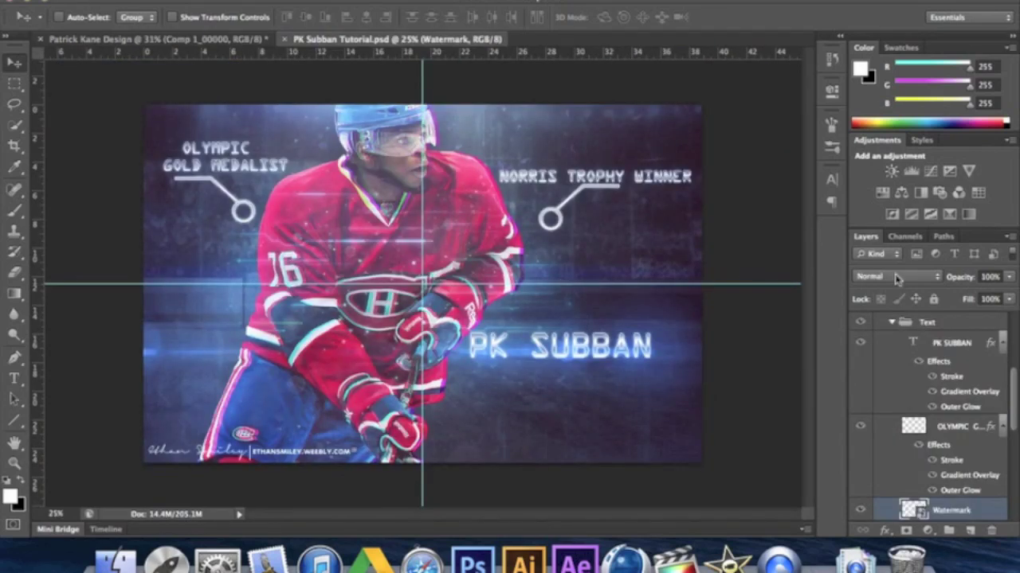
Step: Copy the bluewallpaper-120964 layer from PK Subban Tutorial.psd into the Patrick Kane design, just above the player layers, and reposition it over the player
{"action": "left_click", "coordinate": [891, 321]}
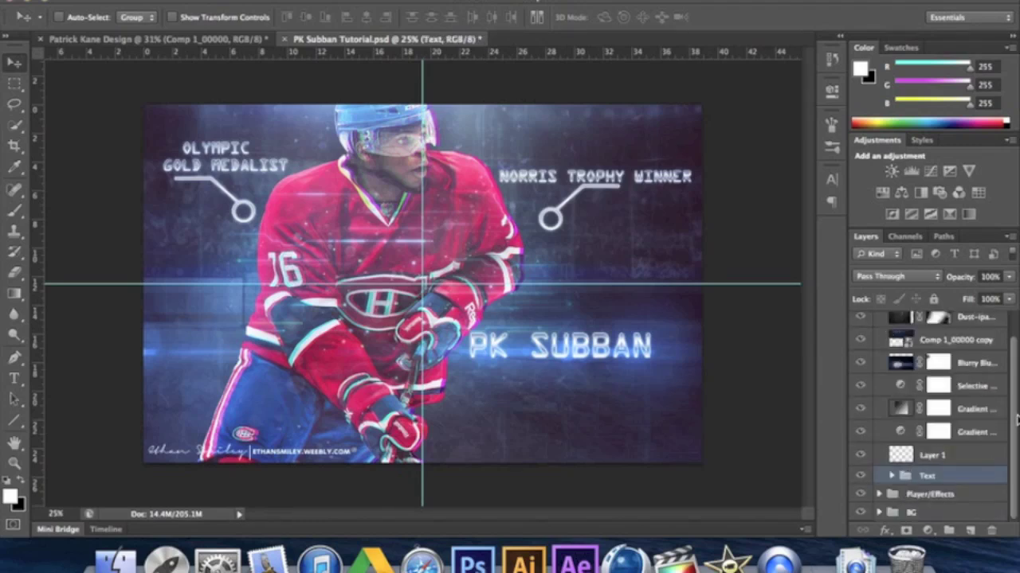
{"action": "scroll", "coordinate": [1013, 413], "scroll_direction": "up", "scroll_amount": 2}
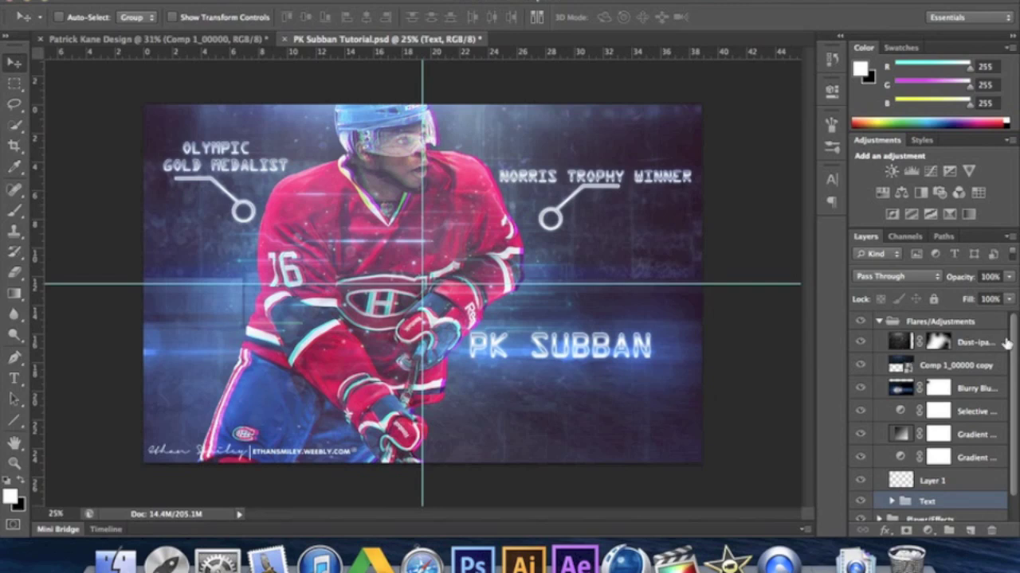
{"action": "scroll", "coordinate": [1013, 360], "scroll_direction": "down", "scroll_amount": 2}
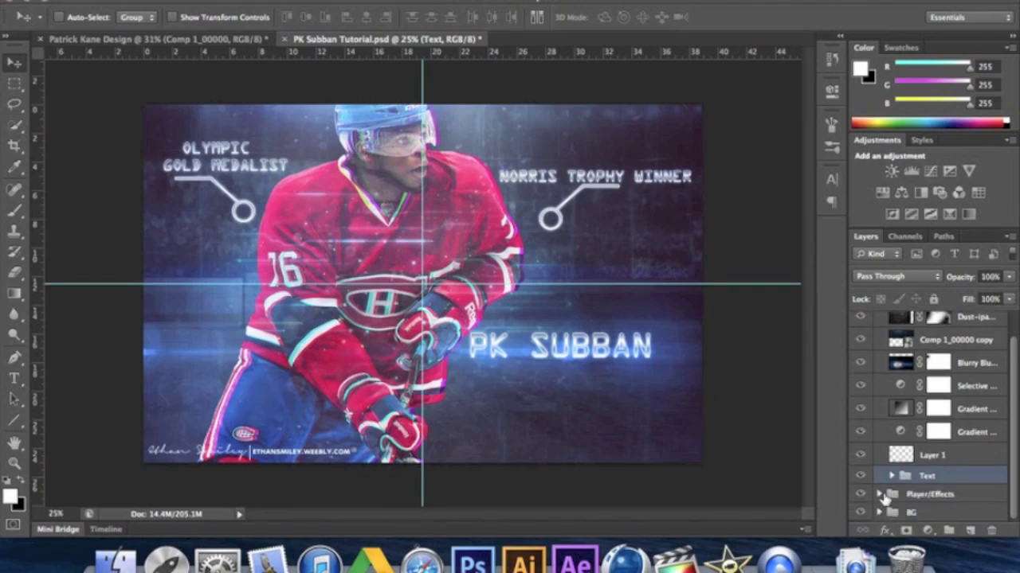
{"action": "left_click", "coordinate": [880, 494]}
{"action": "left_click", "coordinate": [990, 515]}
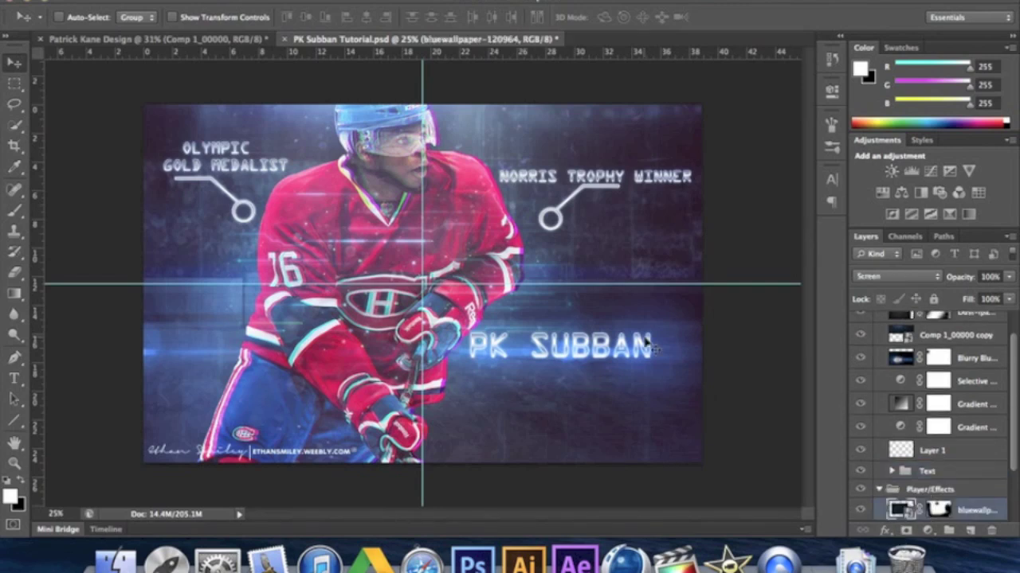
{"action": "left_click_drag", "start_coordinate": [340, 286], "coordinate": [542, 277]}
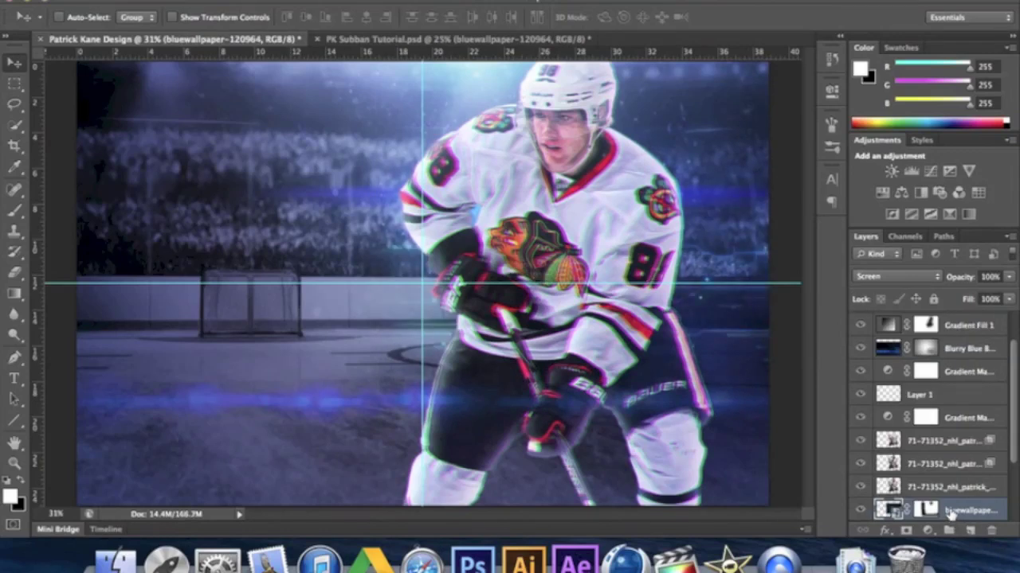
{"action": "left_click_drag", "start_coordinate": [950, 514], "coordinate": [952, 442]}
{"action": "left_click_drag", "start_coordinate": [661, 341], "coordinate": [677, 283]}
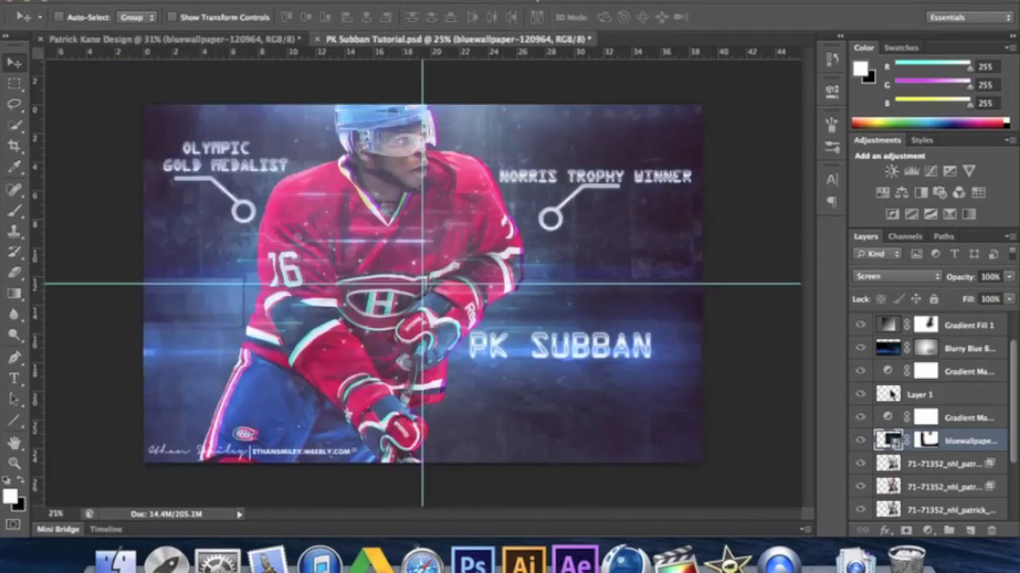
Step: Copy the Dust-ipad-4 wallpaper layer from PK Subban Tutorial.psd into the Patrick Kane design, directly above the bluewallpaper layer
{"action": "left_click", "coordinate": [446, 39]}
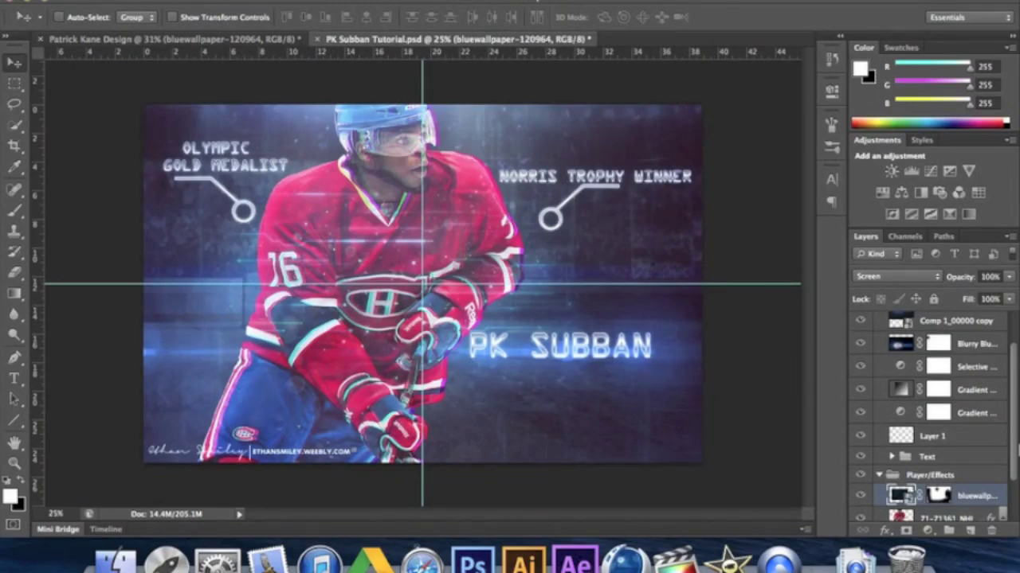
{"action": "scroll", "coordinate": [1015, 405], "scroll_direction": "up", "scroll_amount": 2}
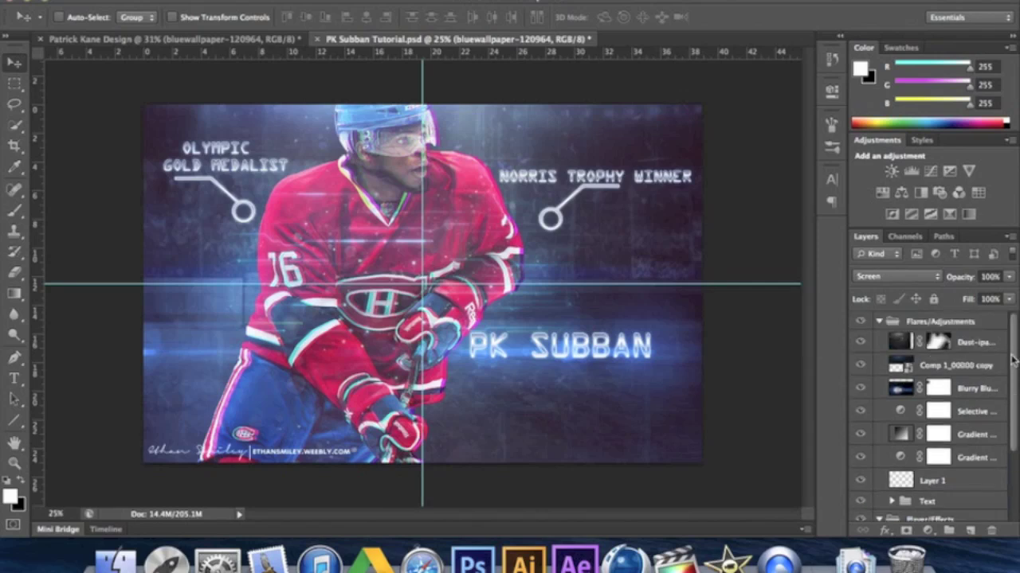
{"action": "left_click", "coordinate": [975, 342]}
{"action": "left_click_drag", "start_coordinate": [553, 321], "coordinate": [737, 260]}
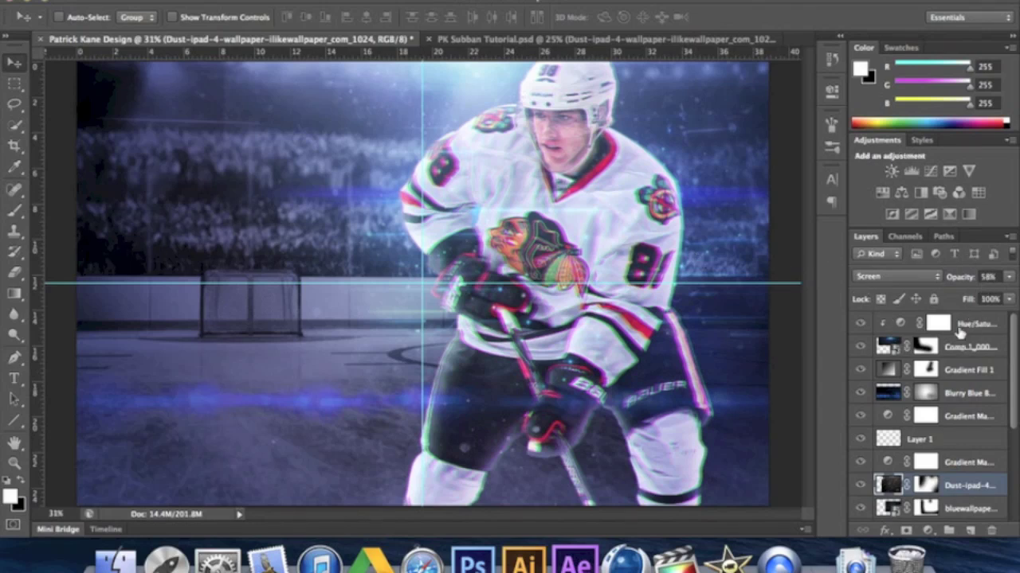
Step: Add a Selective Color adjustment above all layers with Cyan at -26% for Blacks, and set its layer opacity to 78%
{"action": "left_click", "coordinate": [959, 331]}
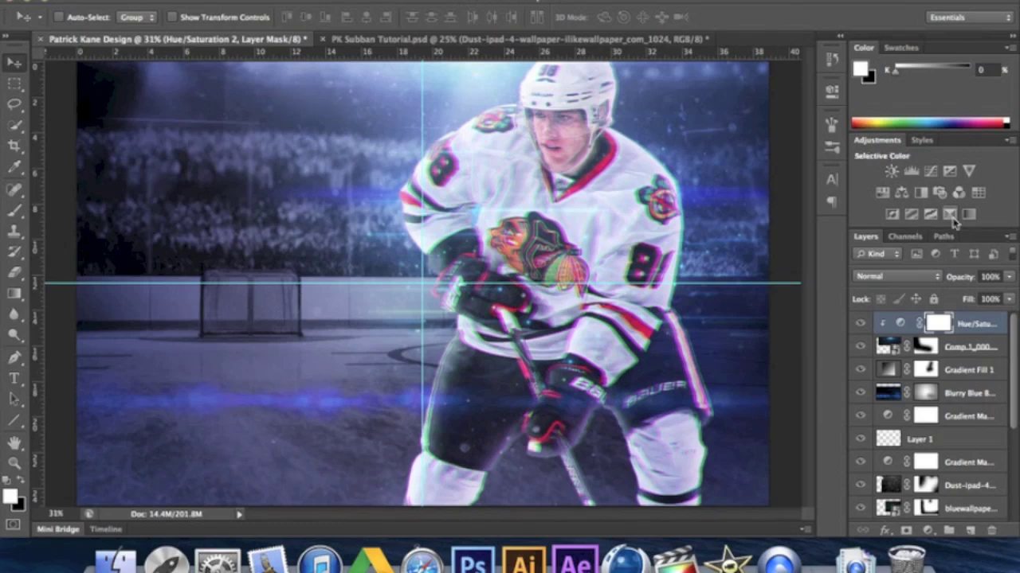
{"action": "left_click", "coordinate": [950, 215]}
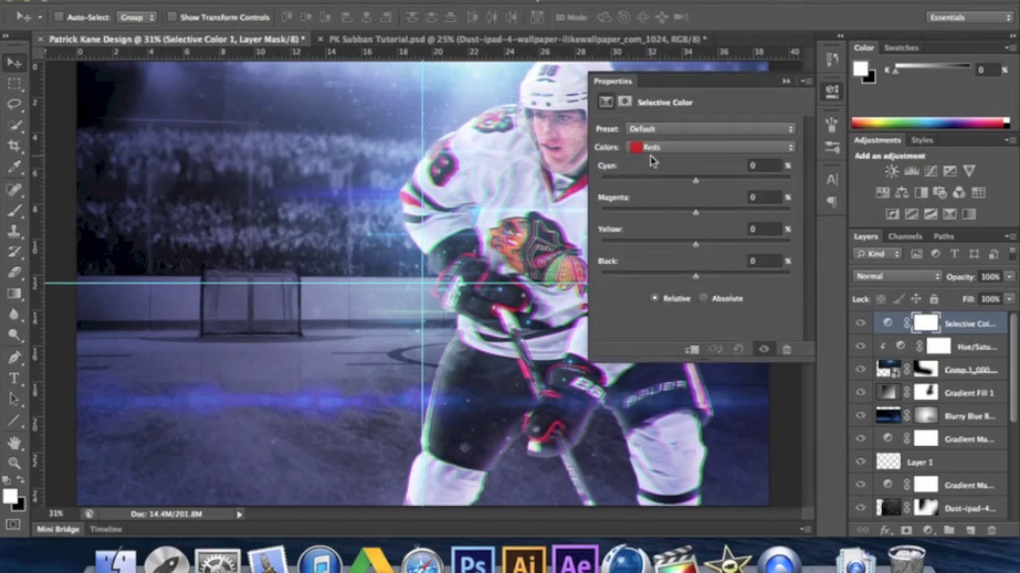
{"action": "left_click", "coordinate": [647, 152]}
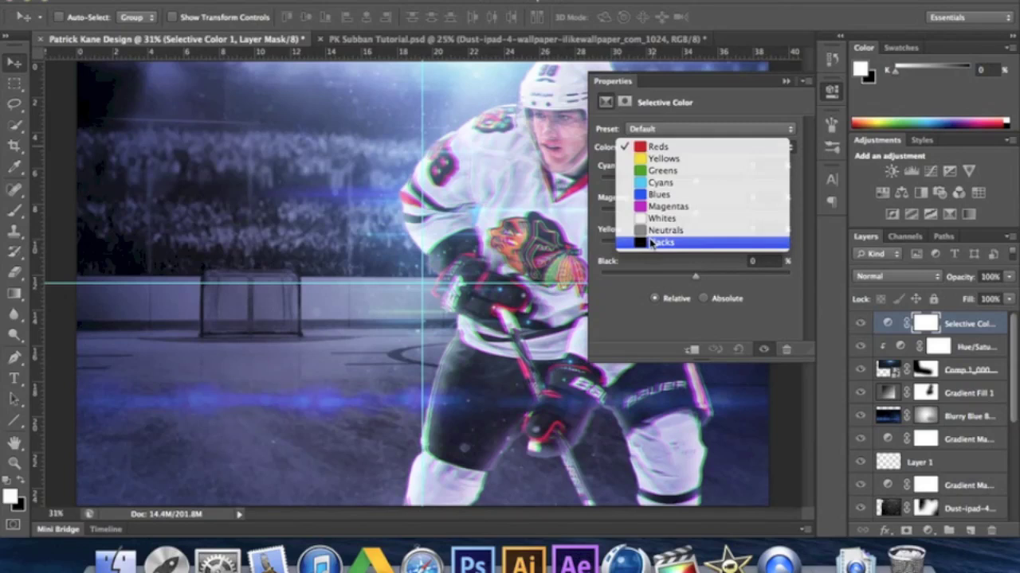
{"action": "left_click", "coordinate": [653, 243]}
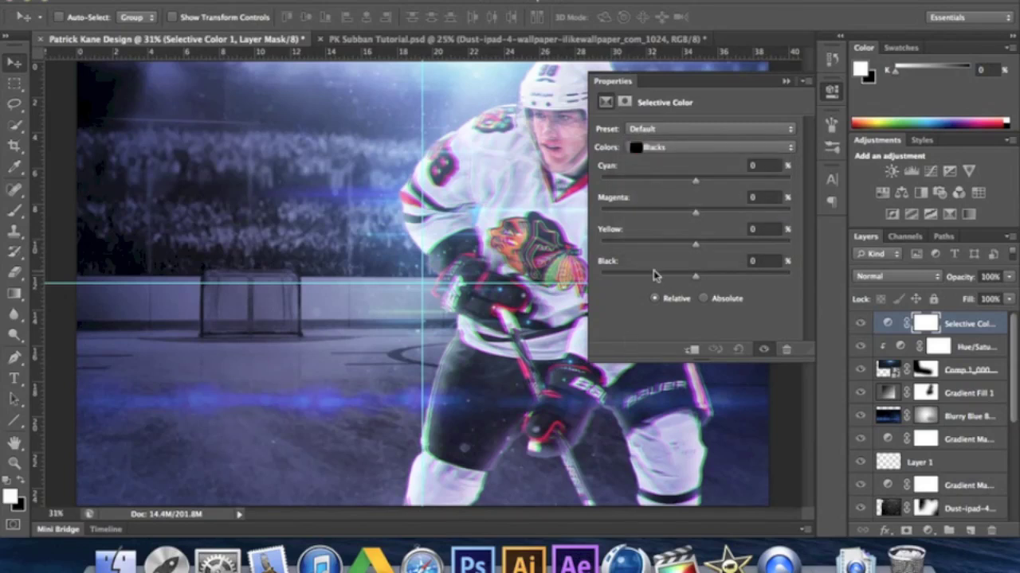
{"action": "left_click", "coordinate": [657, 180]}
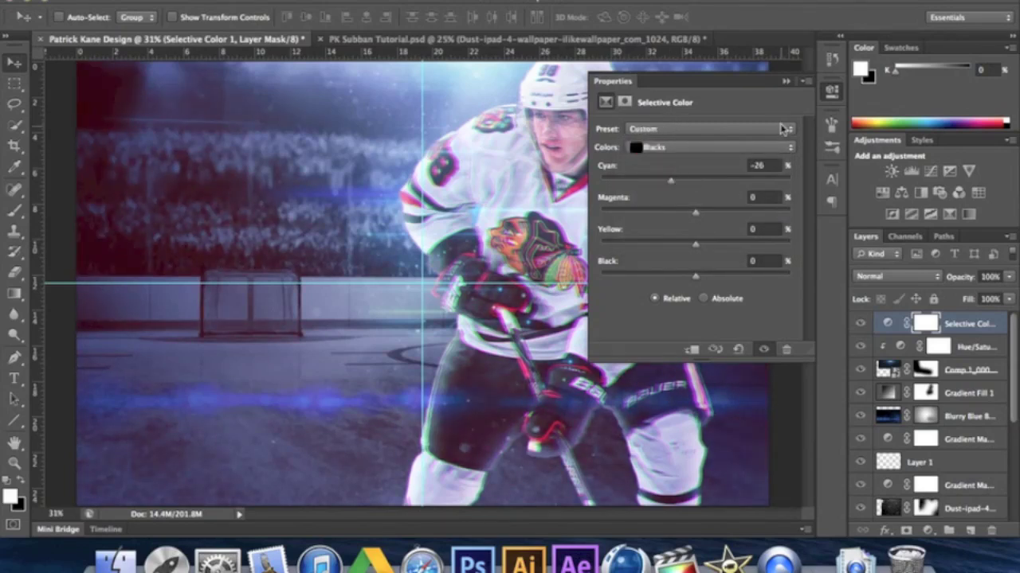
{"action": "left_click", "coordinate": [786, 81]}
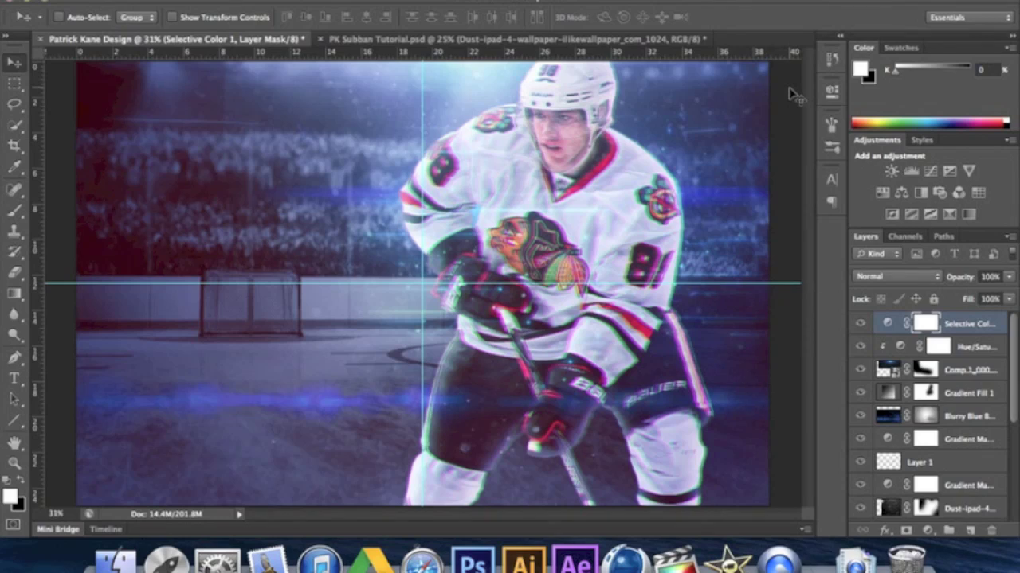
{"action": "left_click", "coordinate": [1009, 276]}
{"action": "left_click", "coordinate": [986, 298]}
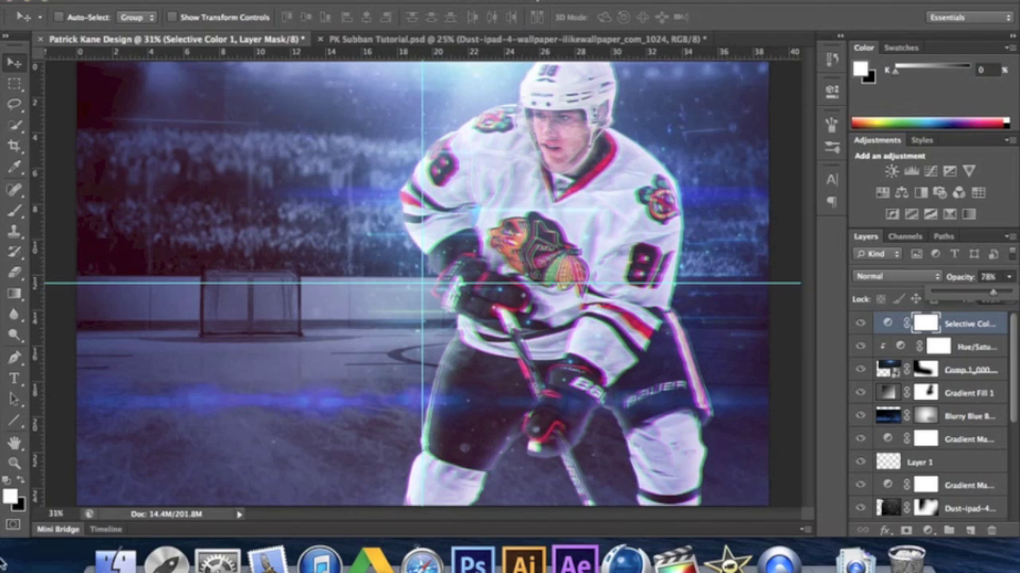
Step: Add the text PATRICK KANE in OCR A Std 72 pt over the ice beside the player, just above the Gradient Map 1 layer
{"action": "left_click", "coordinate": [14, 379]}
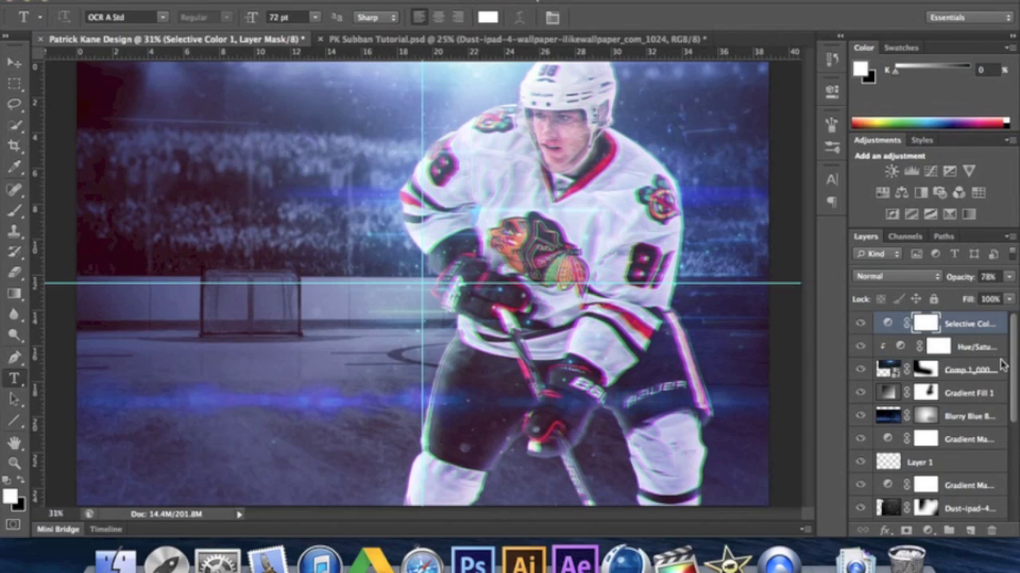
{"action": "left_click_drag", "start_coordinate": [1012, 363], "coordinate": [1017, 403]}
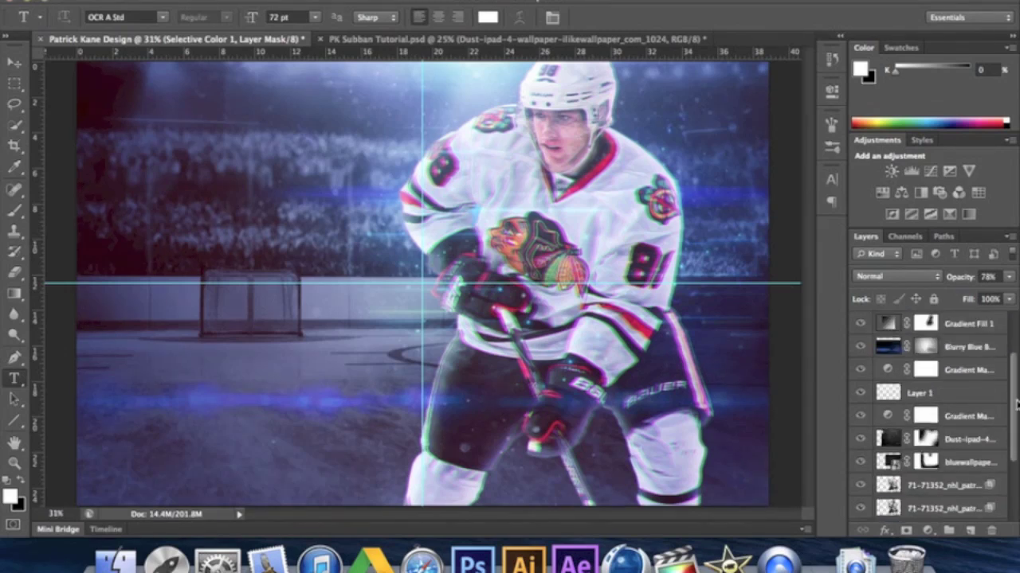
{"action": "left_click", "coordinate": [967, 402]}
{"action": "left_click", "coordinate": [956, 437]}
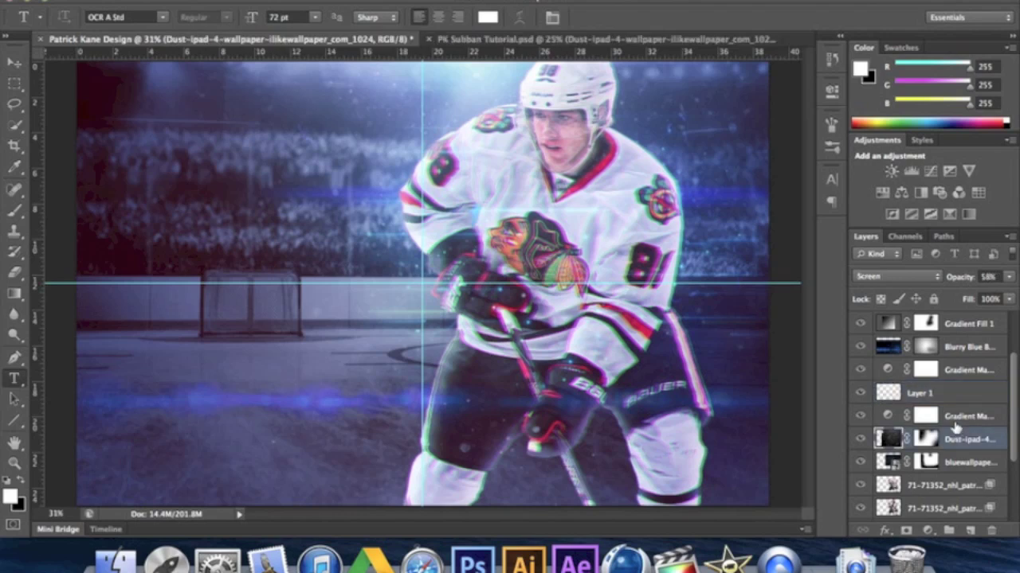
{"action": "left_click", "coordinate": [956, 416]}
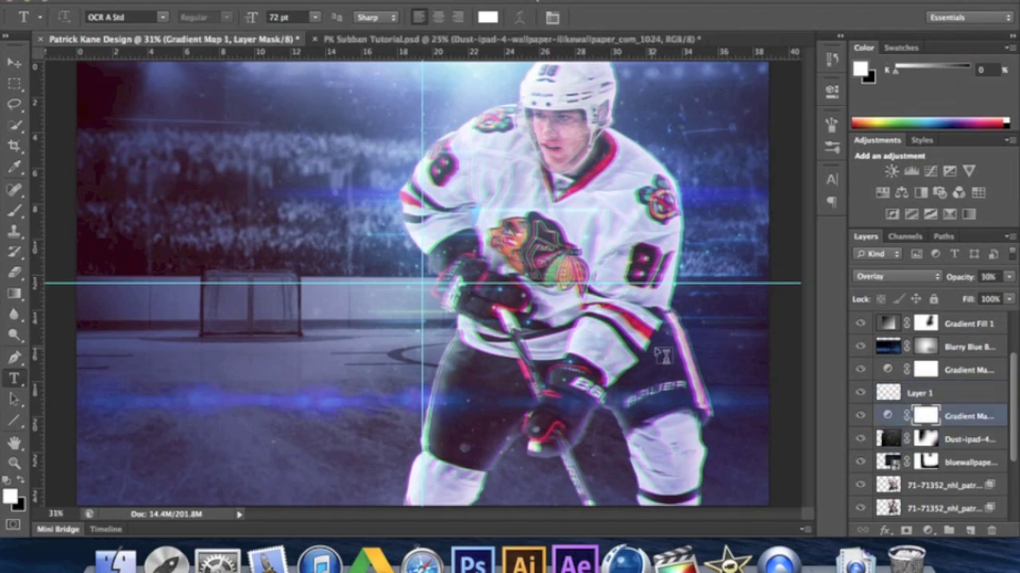
{"action": "left_click", "coordinate": [178, 394]}
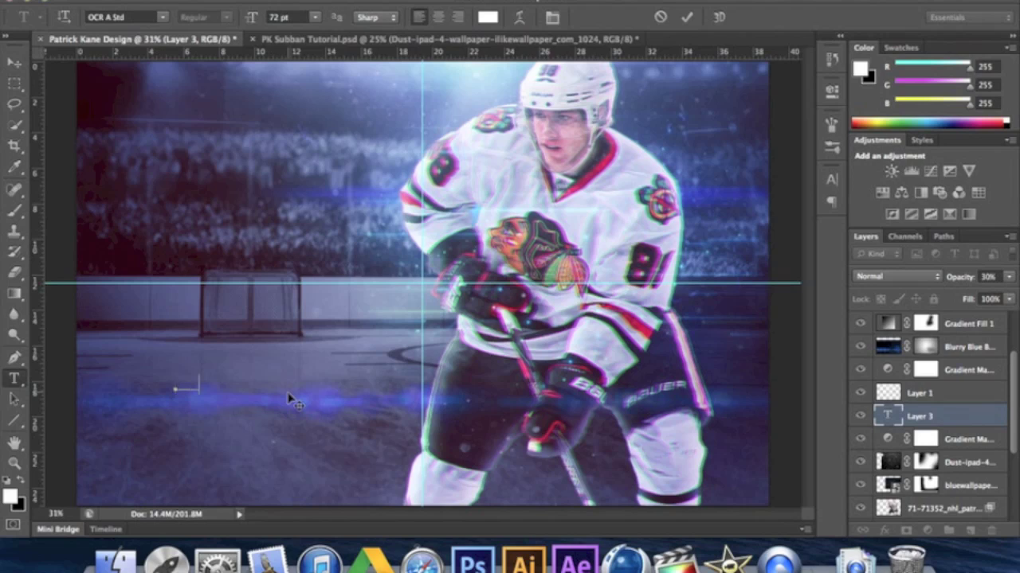
{"action": "type", "text": "PATRICK KANE"}
{"action": "left_click_drag", "start_coordinate": [244, 432], "coordinate": [186, 455]}
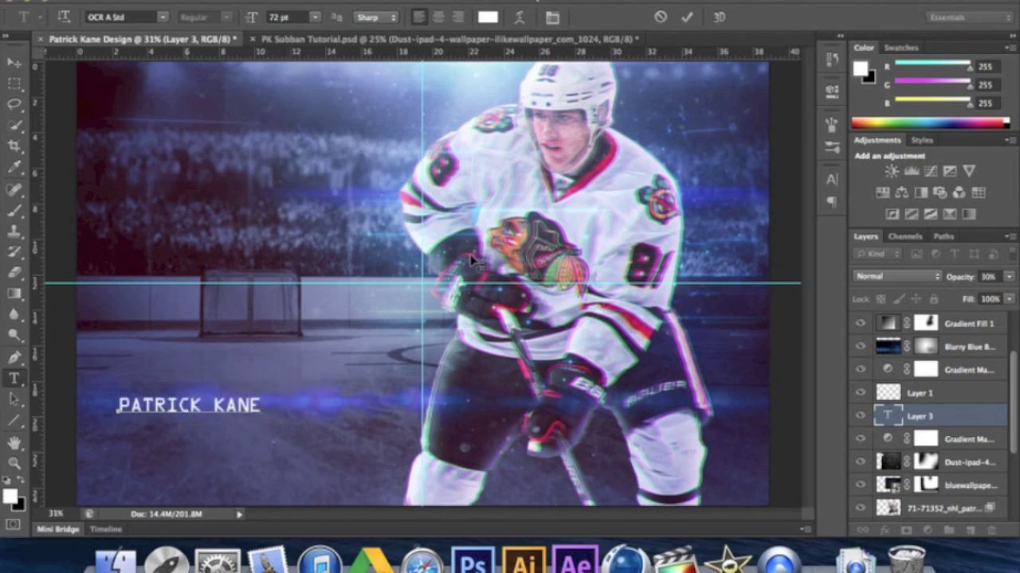
{"action": "left_click", "coordinate": [686, 16]}
Step: Scale the PATRICK KANE text up to 151.49 pt and move it slightly down over the blue flare beside the player
{"action": "key", "text": "ctrl+t"}
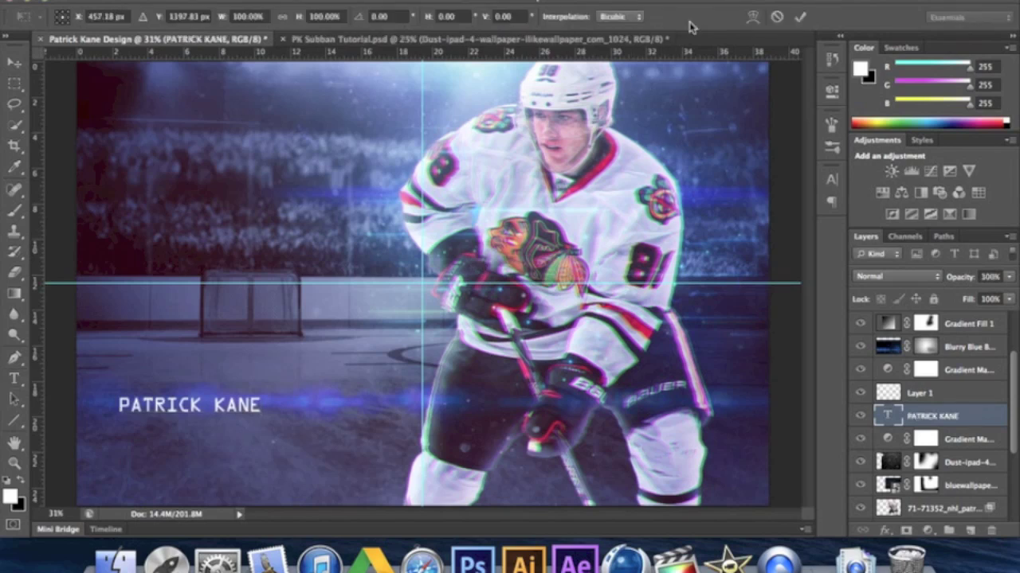
{"action": "left_click_drag", "start_coordinate": [262, 397], "coordinate": [346, 373]}
{"action": "left_click_drag", "start_coordinate": [285, 418], "coordinate": [366, 408]}
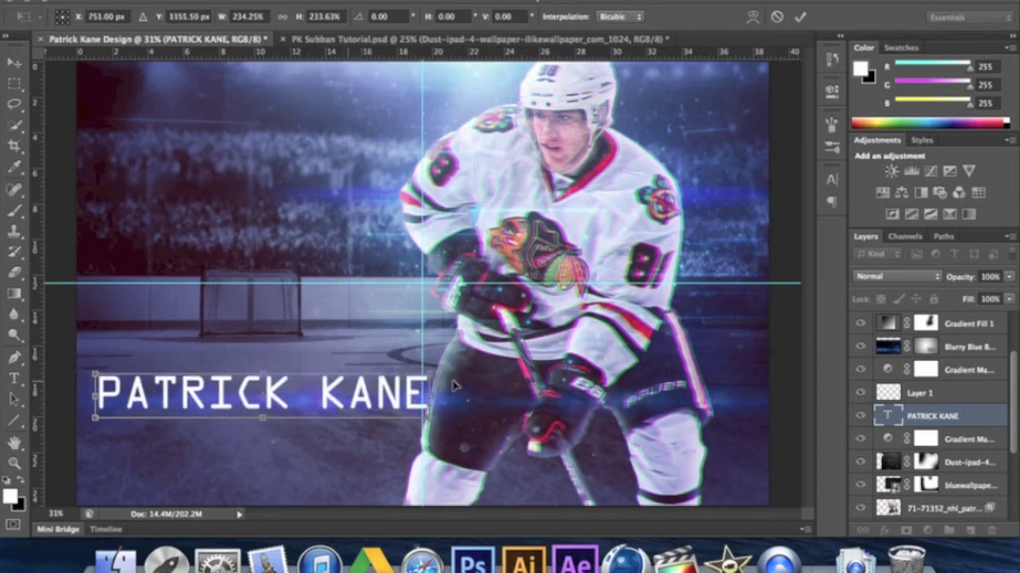
{"action": "left_click_drag", "start_coordinate": [432, 375], "coordinate": [396, 379]}
{"action": "left_click", "coordinate": [800, 17]}
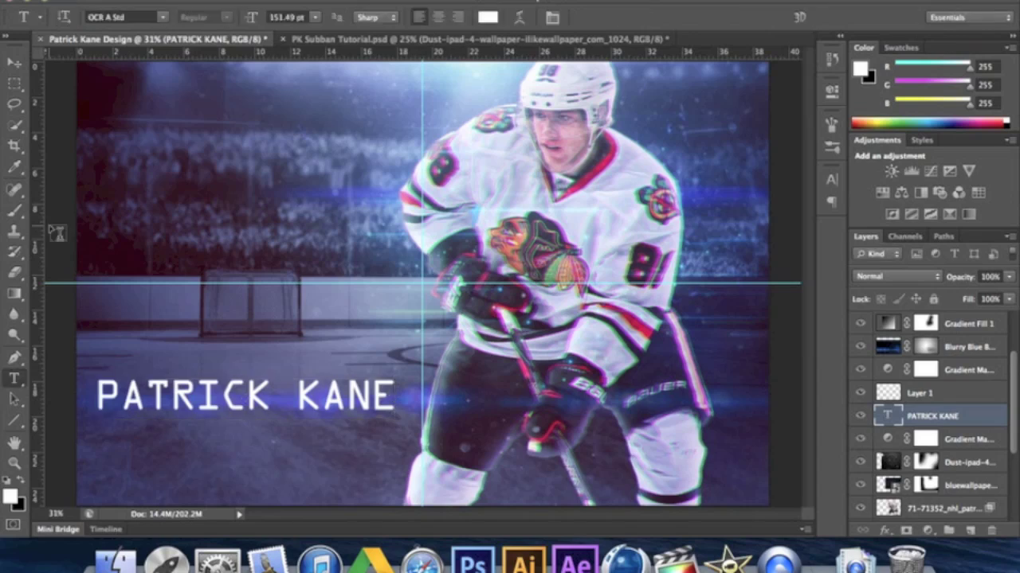
{"action": "left_click", "coordinate": [14, 63]}
{"action": "left_click_drag", "start_coordinate": [260, 395], "coordinate": [234, 413]}
{"action": "left_click", "coordinate": [14, 379]}
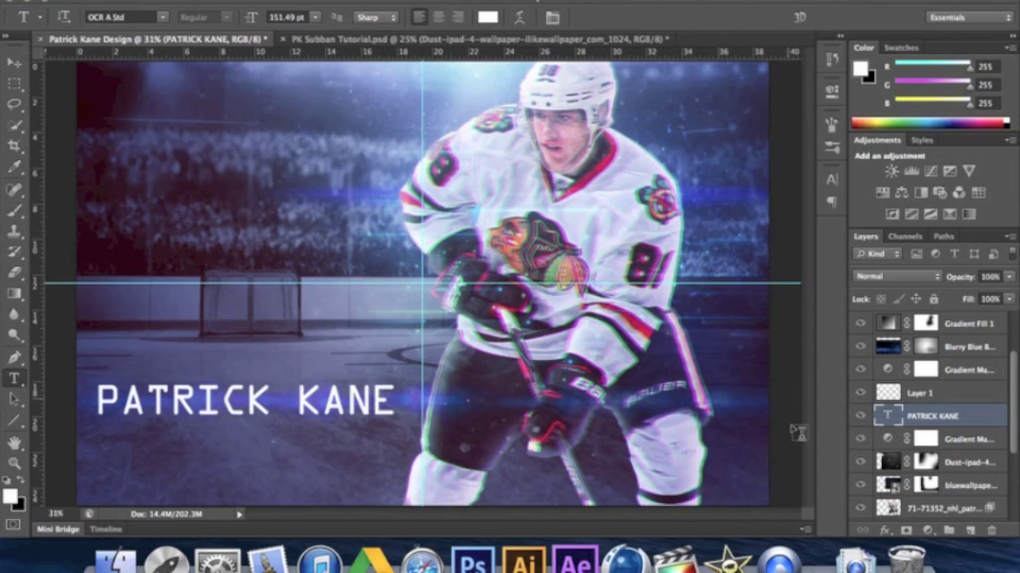
Step: Add a Gradient Overlay to the PATRICK KANE text layer using the preset with alternating white and gray stops
{"action": "right_click", "coordinate": [972, 422]}
{"action": "left_click", "coordinate": [809, 422]}
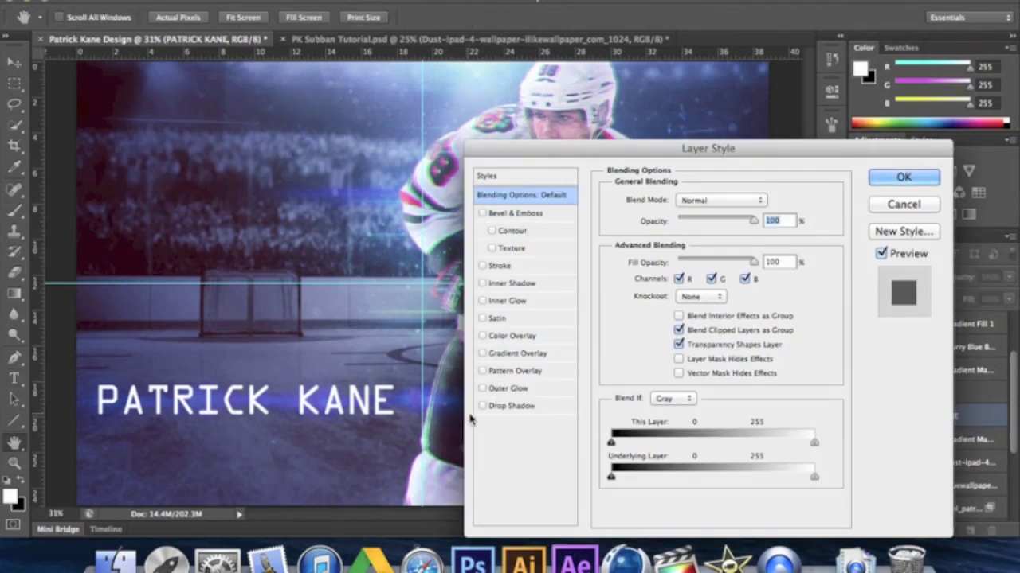
{"action": "left_click_drag", "start_coordinate": [553, 154], "coordinate": [568, 139]}
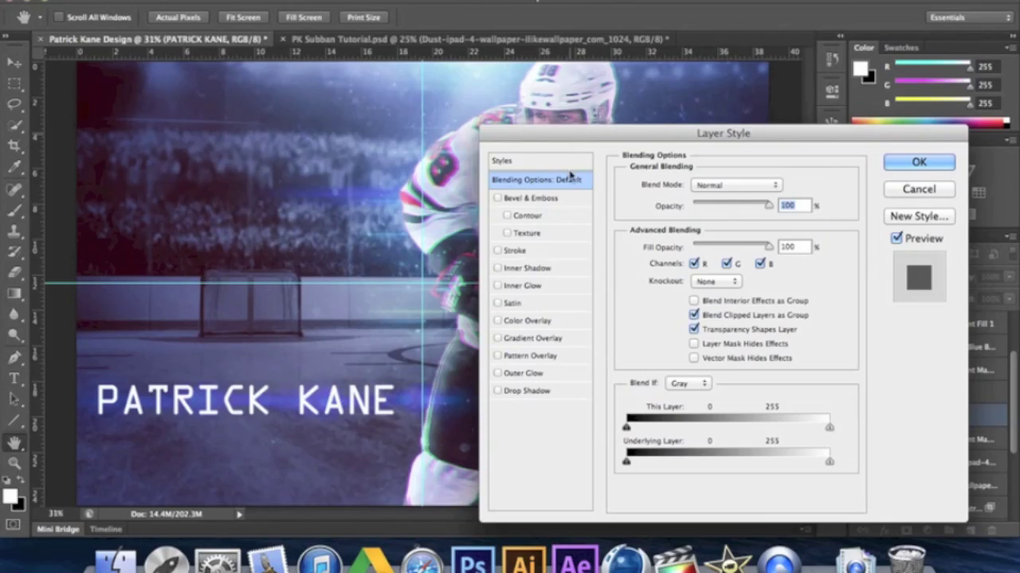
{"action": "left_click", "coordinate": [501, 339]}
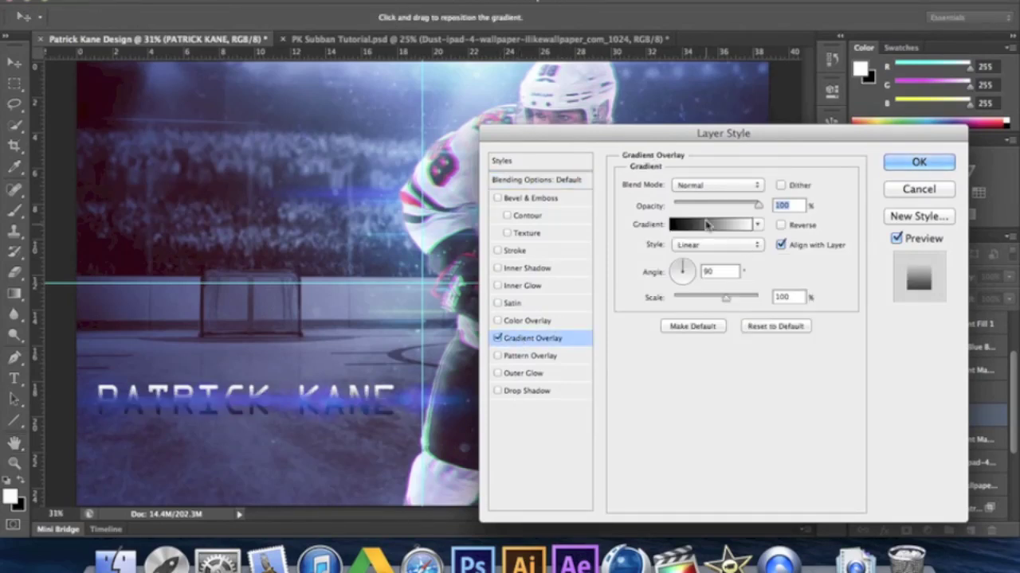
{"action": "left_click", "coordinate": [699, 224]}
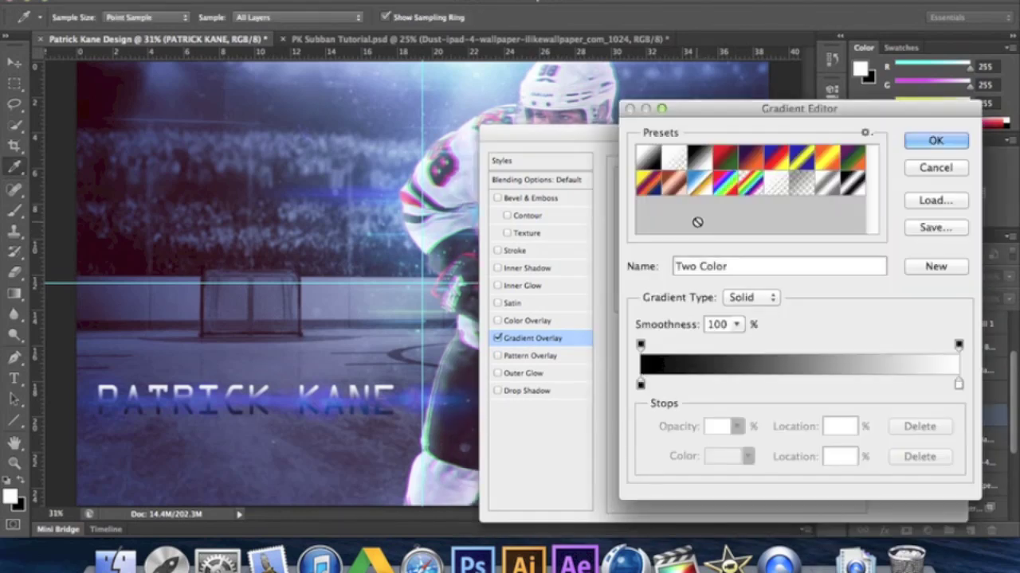
{"action": "left_click", "coordinate": [830, 184]}
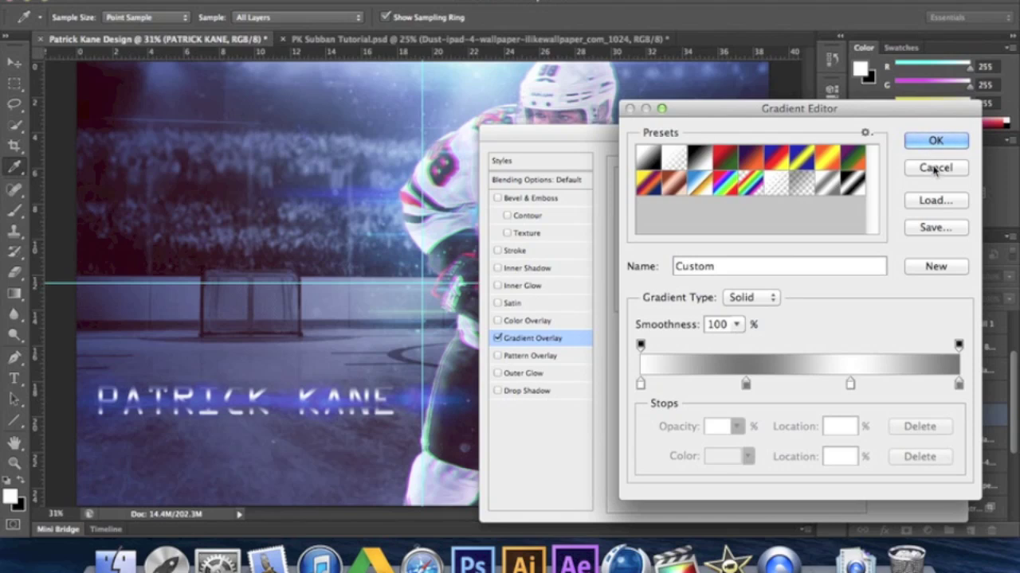
Step: Examine the colors and locations of the four color stops in the text's overlay gradient
{"action": "left_click", "coordinate": [640, 385]}
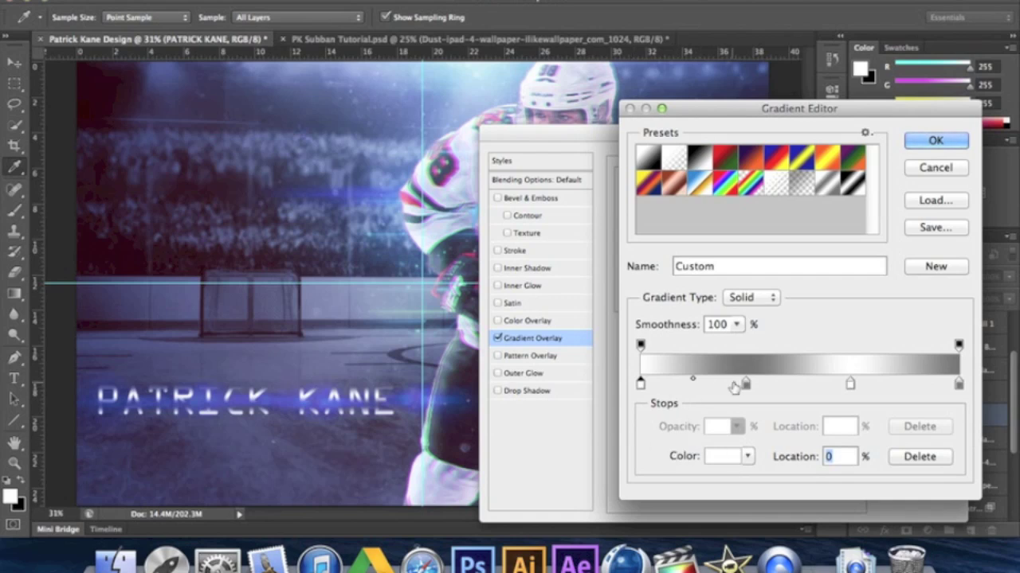
{"action": "left_click", "coordinate": [744, 385]}
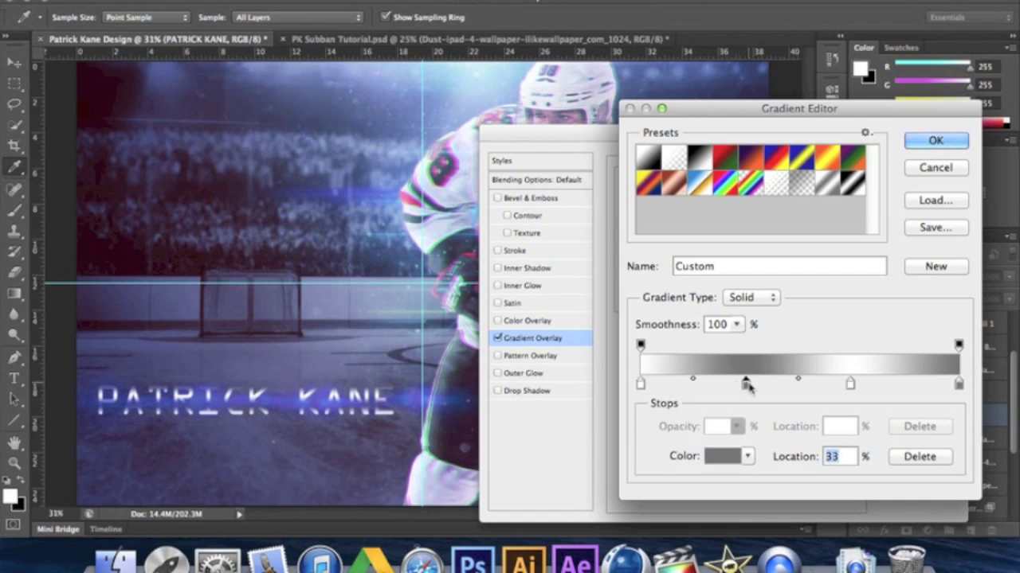
{"action": "left_click", "coordinate": [687, 386]}
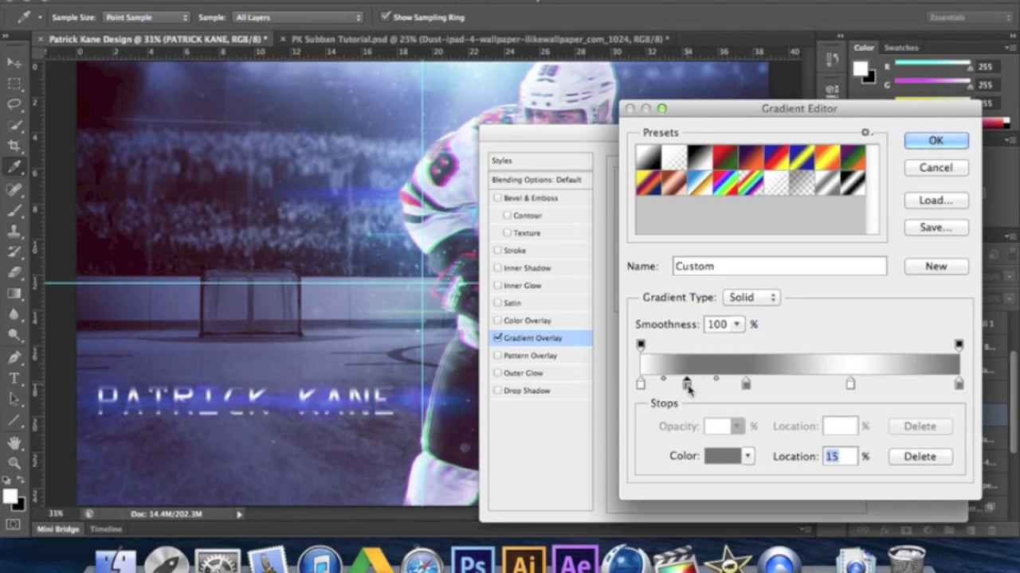
{"action": "key", "text": "super+z"}
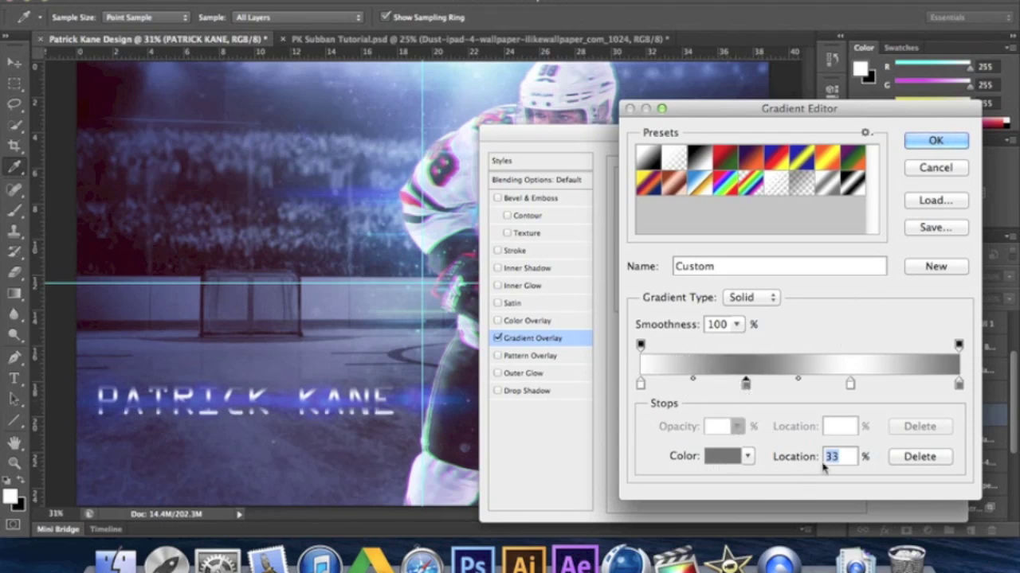
{"action": "left_click", "coordinate": [725, 456]}
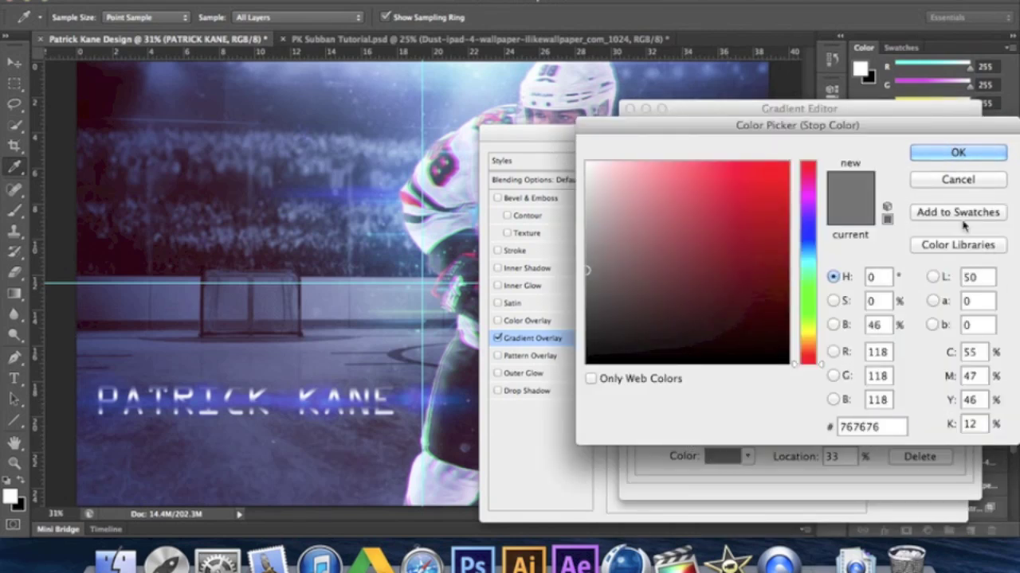
{"action": "left_click", "coordinate": [956, 180]}
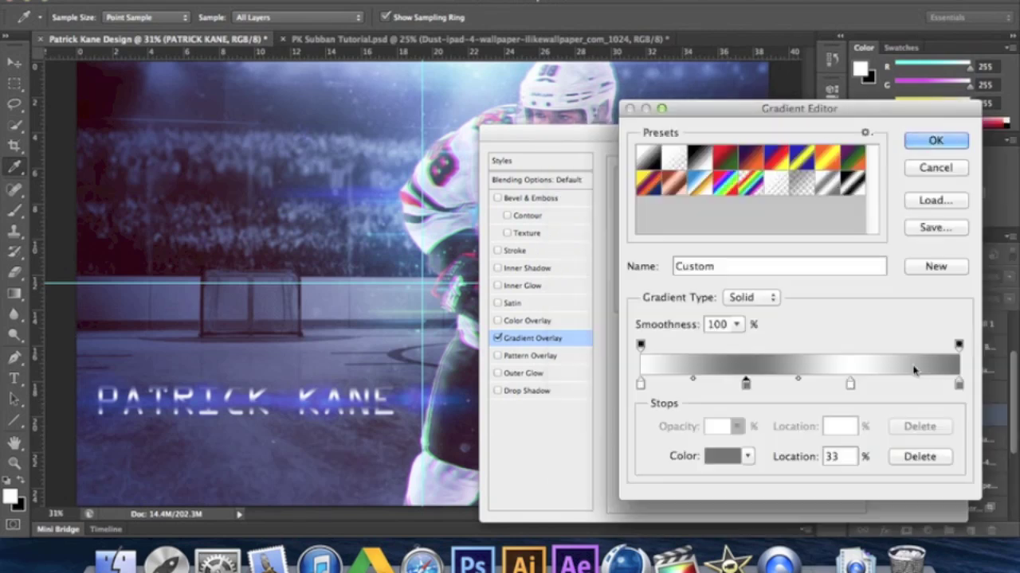
{"action": "left_click", "coordinate": [851, 385]}
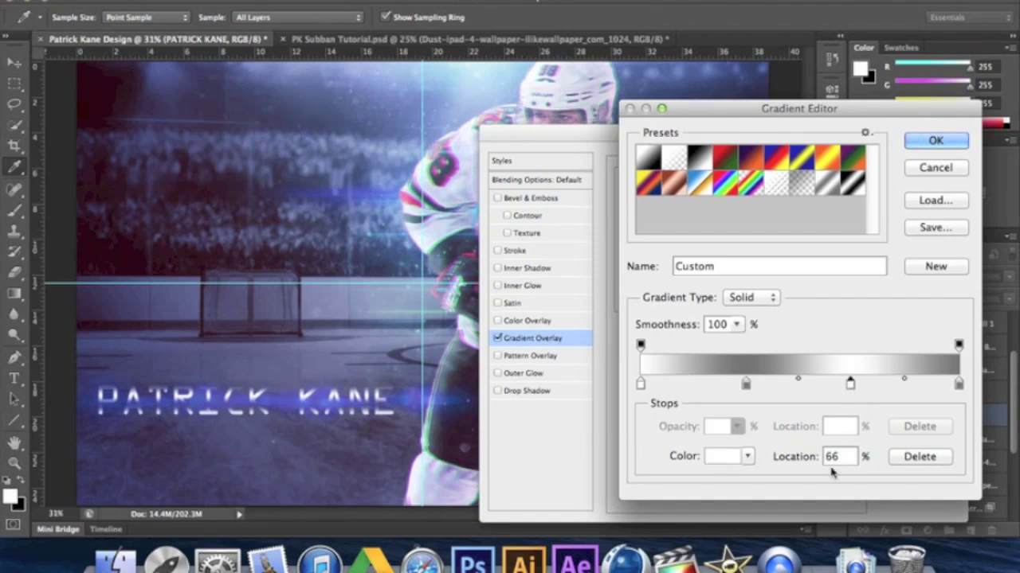
{"action": "left_click", "coordinate": [959, 384]}
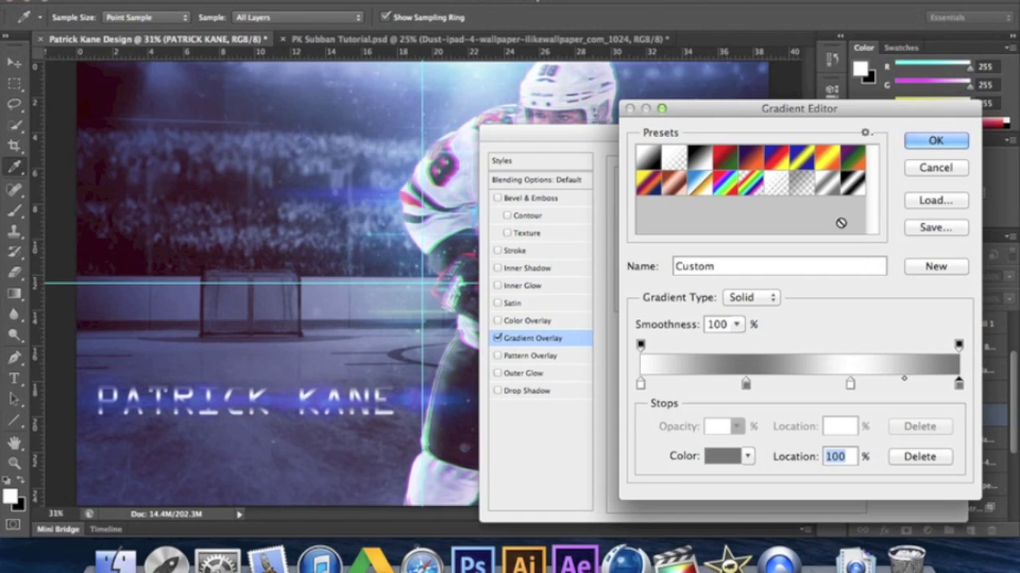
Step: Accept the Gradient Overlay and move the PATRICK KANE text layer directly below Gradient Fill 1, above the Blurry Blue layer
{"action": "left_click", "coordinate": [920, 140]}
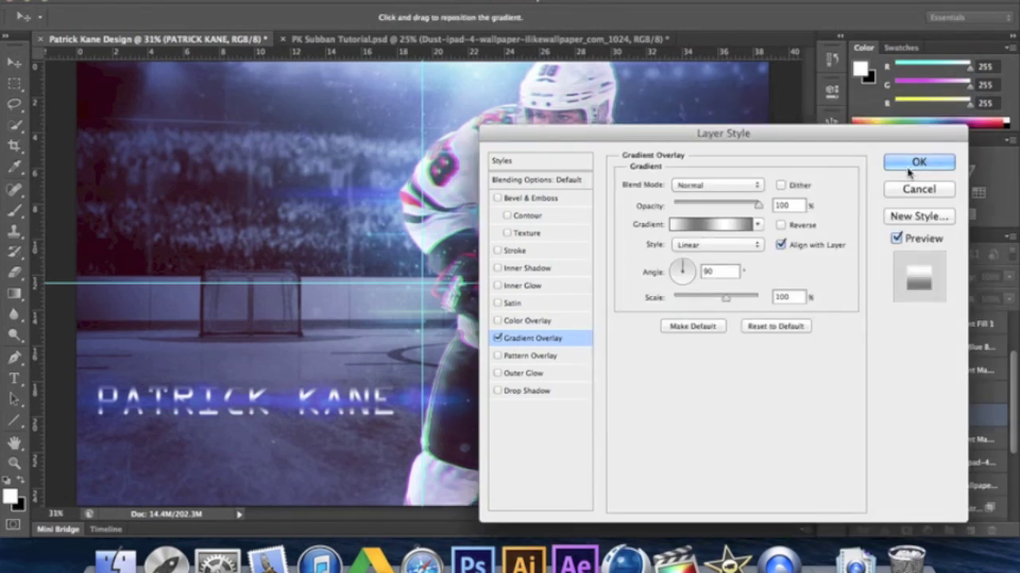
{"action": "left_click", "coordinate": [910, 165]}
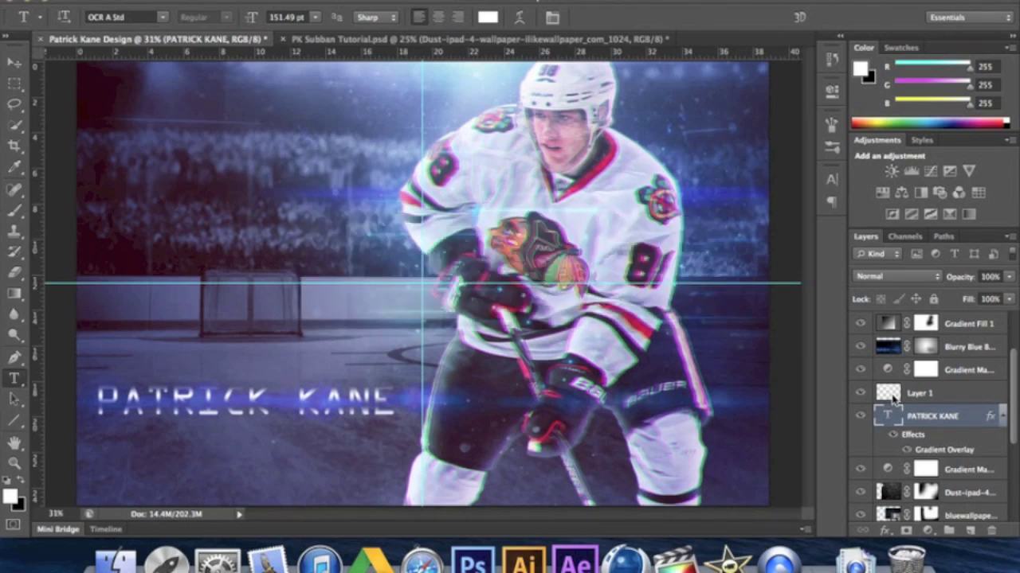
{"action": "key", "text": "v"}
{"action": "left_click_drag", "start_coordinate": [935, 429], "coordinate": [938, 345]}
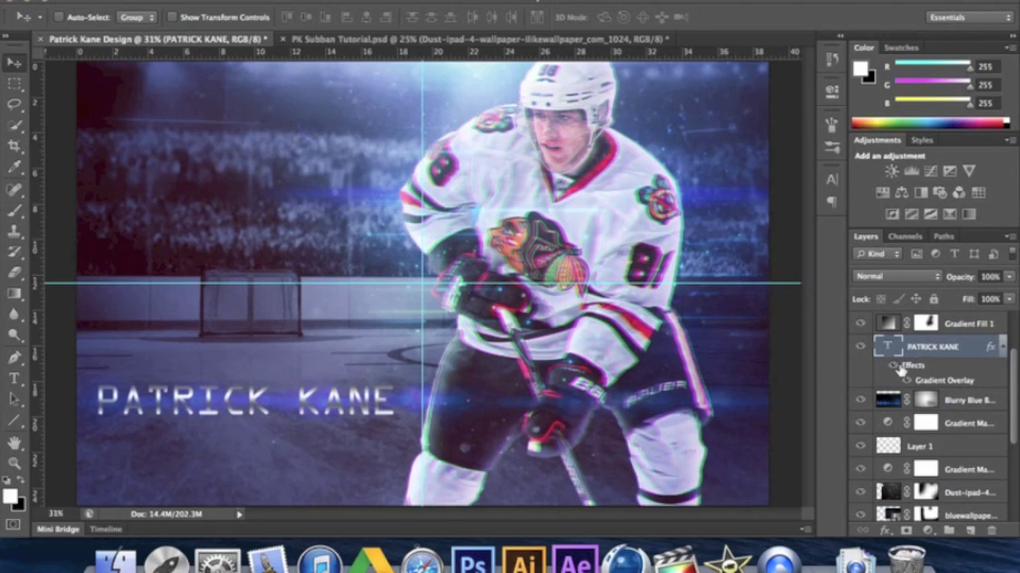
Step: Lower the opacity of the PATRICK KANE text's Gradient Overlay to 69%
{"action": "scroll", "coordinate": [955, 390], "scroll_direction": "up", "scroll_amount": 2}
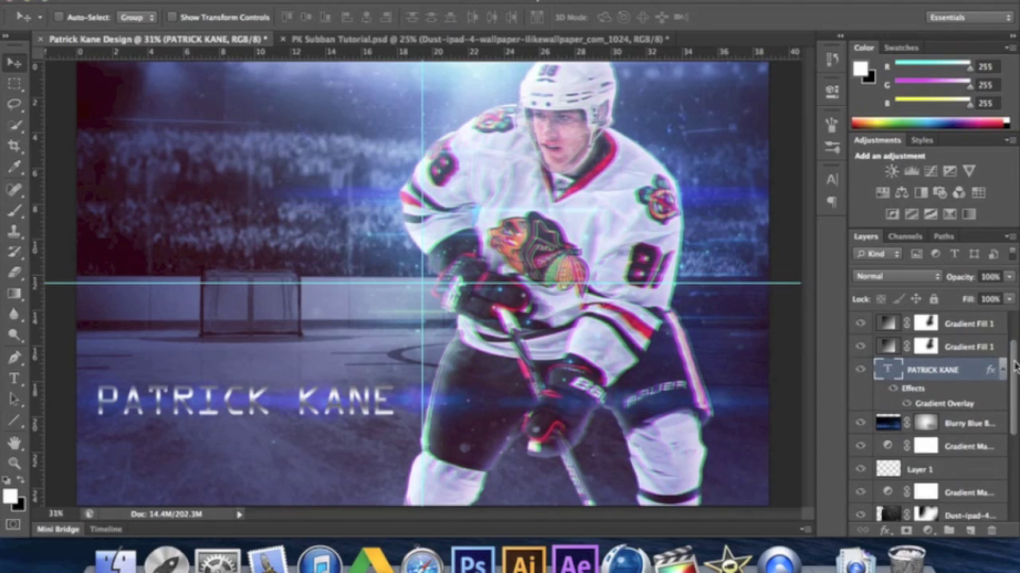
{"action": "right_click", "coordinate": [957, 397]}
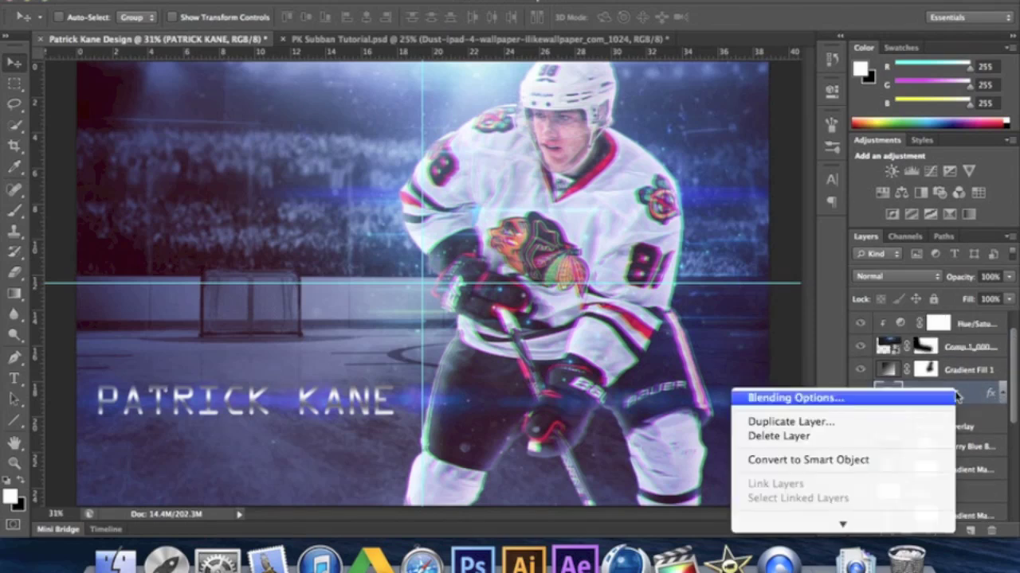
{"action": "left_click", "coordinate": [852, 399]}
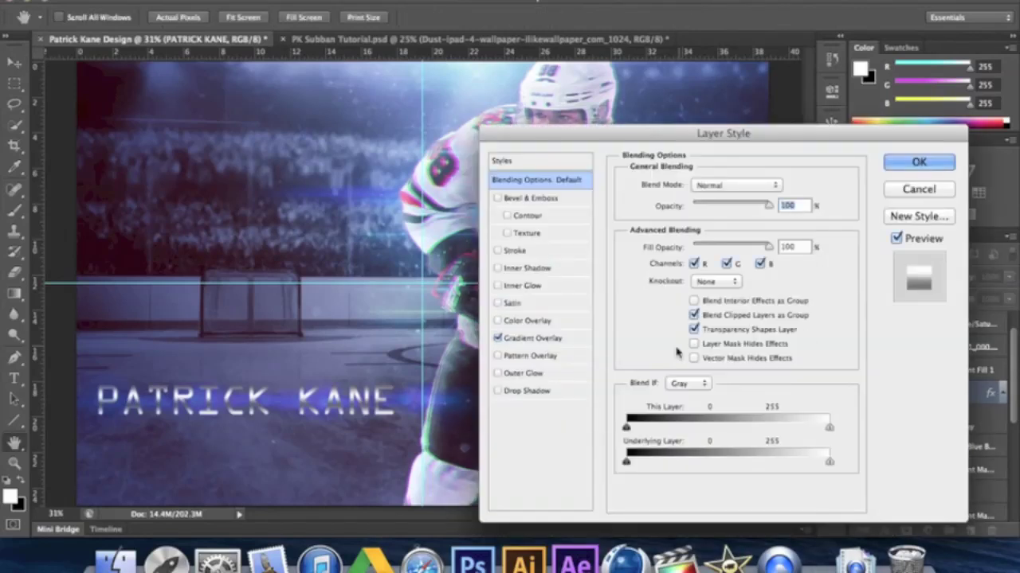
{"action": "left_click", "coordinate": [532, 338]}
{"action": "mouse_move", "coordinate": [727, 206]}
{"action": "left_mouse_down"}
{"action": "mouse_move", "coordinate": [717, 204]}
{"action": "mouse_move", "coordinate": [735, 205]}
{"action": "left_mouse_up"}
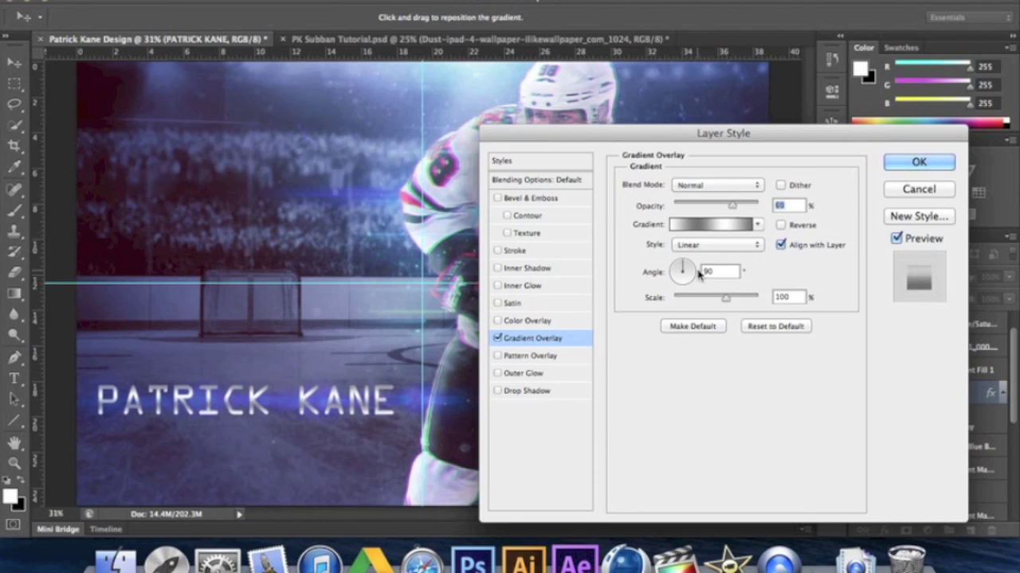
Step: Add a Stroke effect to the PATRICK KANE text and set its fill type to Gradient
{"action": "left_click", "coordinate": [497, 251]}
{"action": "left_click", "coordinate": [518, 251]}
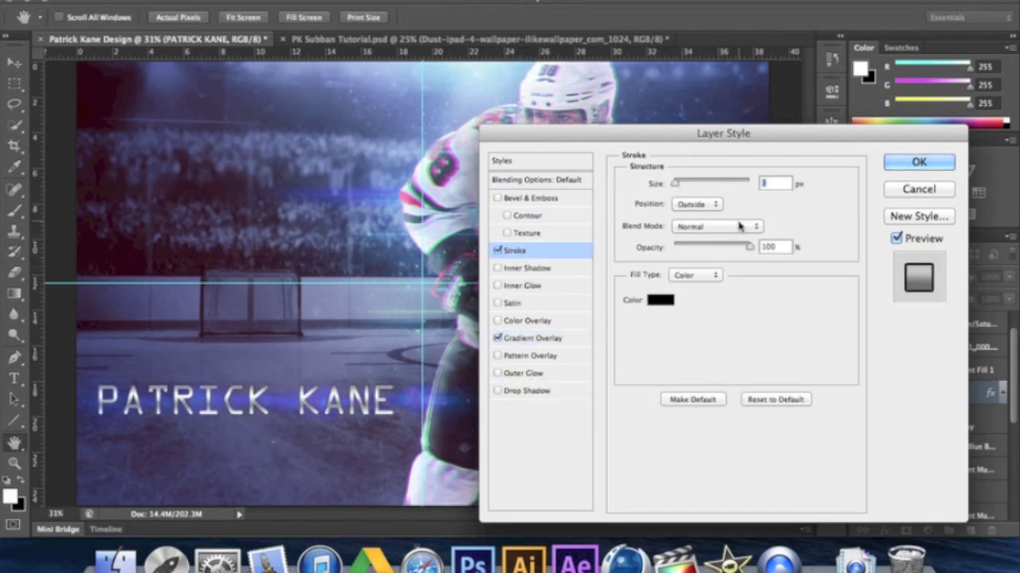
{"action": "left_click", "coordinate": [690, 275]}
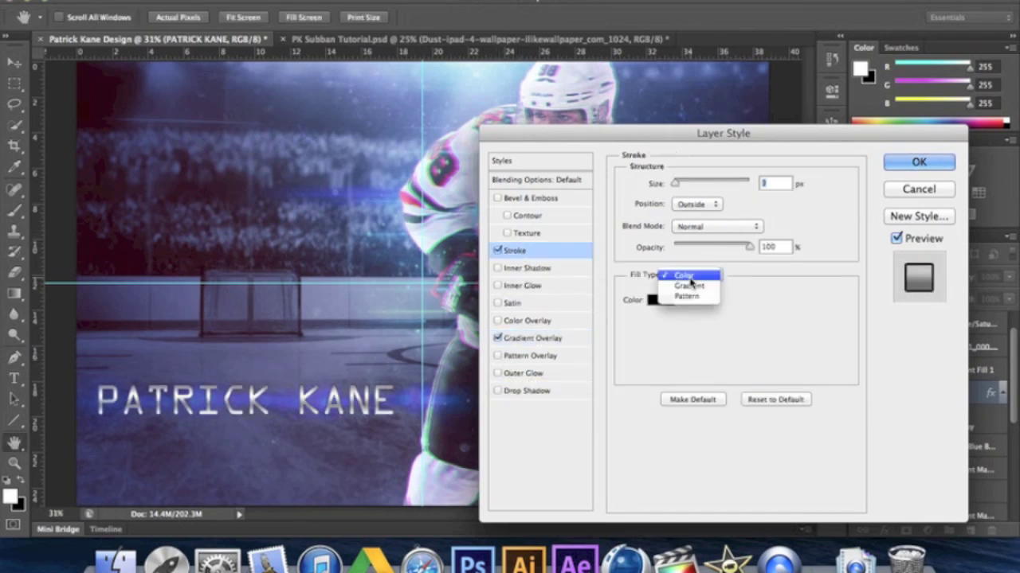
{"action": "left_click", "coordinate": [689, 286]}
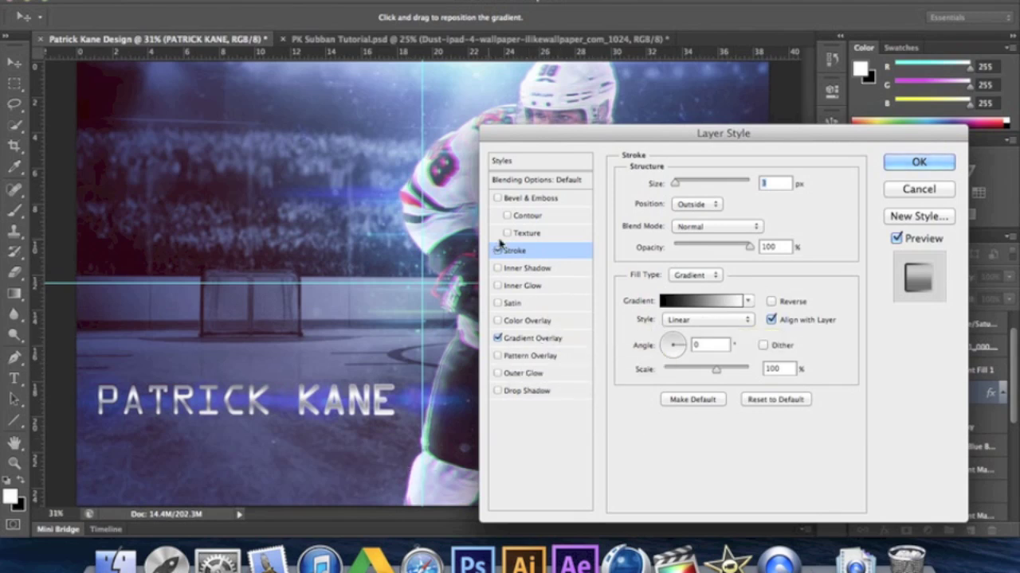
{"action": "left_click", "coordinate": [533, 339]}
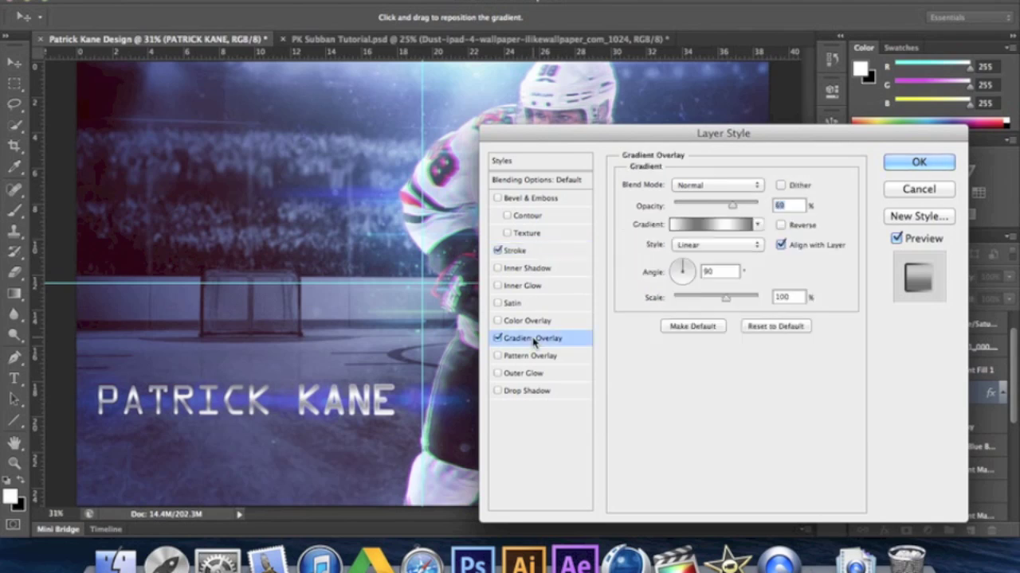
{"action": "left_click", "coordinate": [683, 227]}
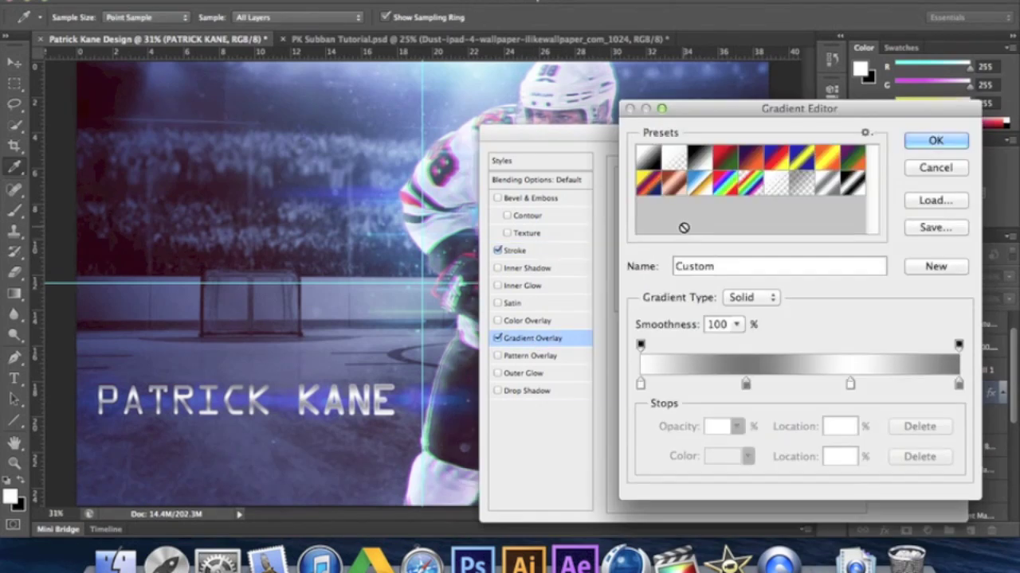
{"action": "left_click", "coordinate": [926, 267]}
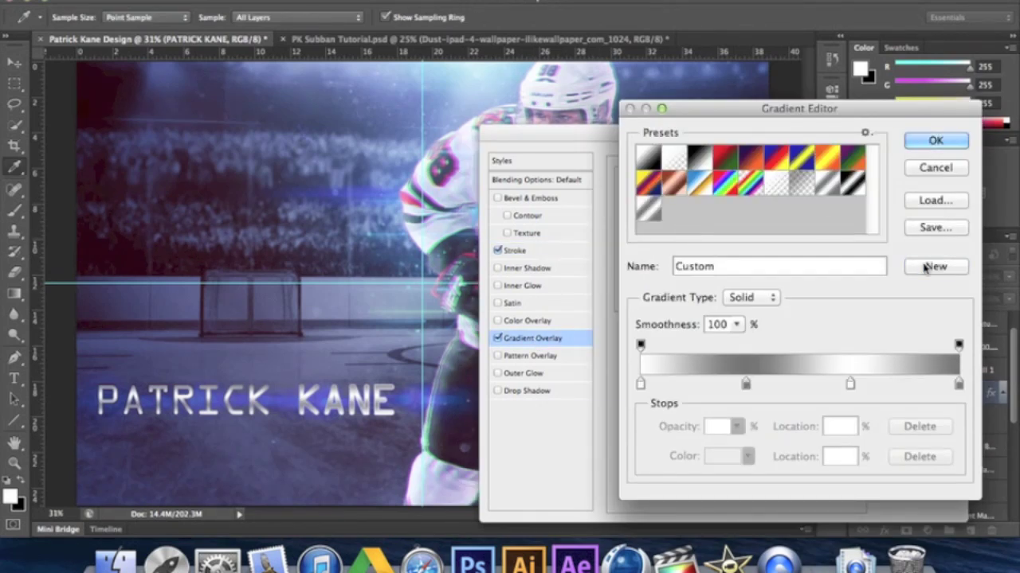
{"action": "right_click", "coordinate": [646, 211]}
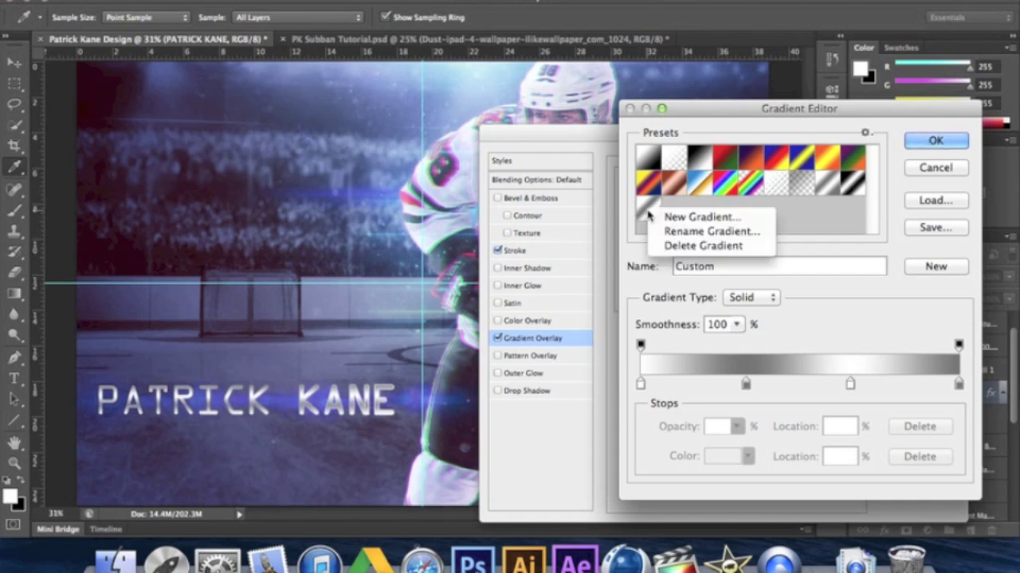
{"action": "left_click", "coordinate": [704, 246]}
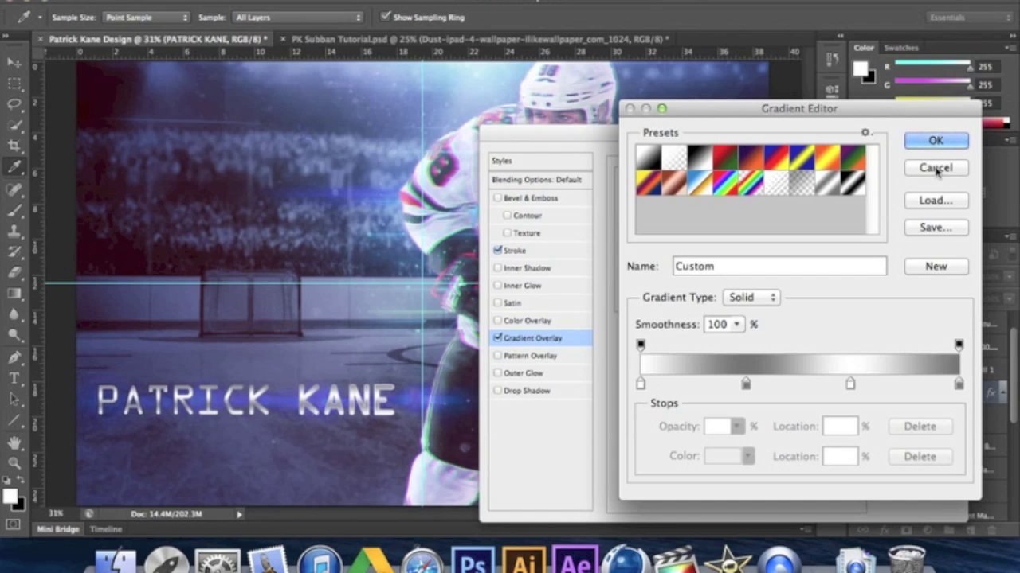
{"action": "left_click", "coordinate": [936, 168]}
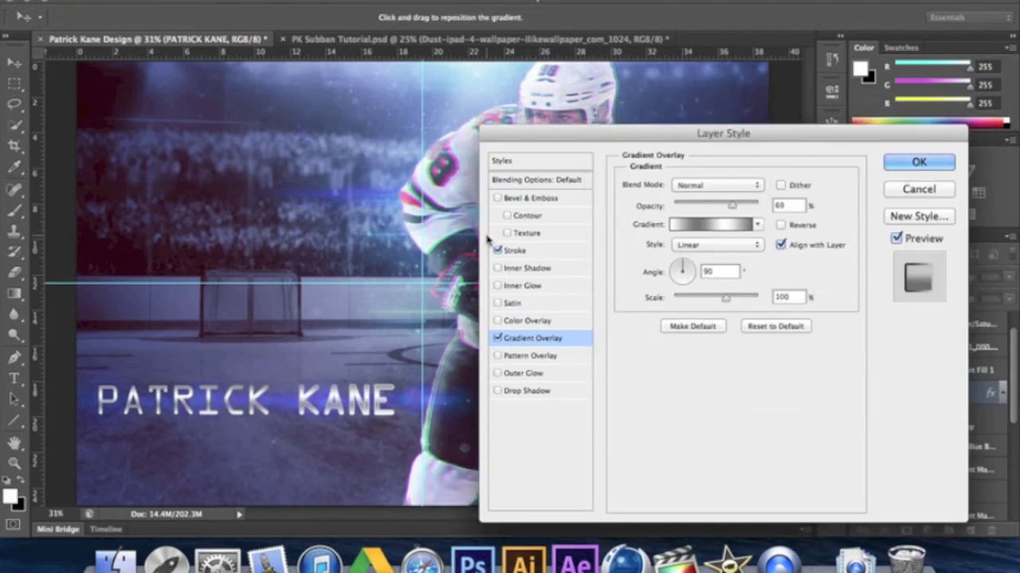
Step: Give the text's stroke the alternating white and gray preset gradient at a 90° angle, and set its size to 6 px
{"action": "left_click", "coordinate": [513, 253]}
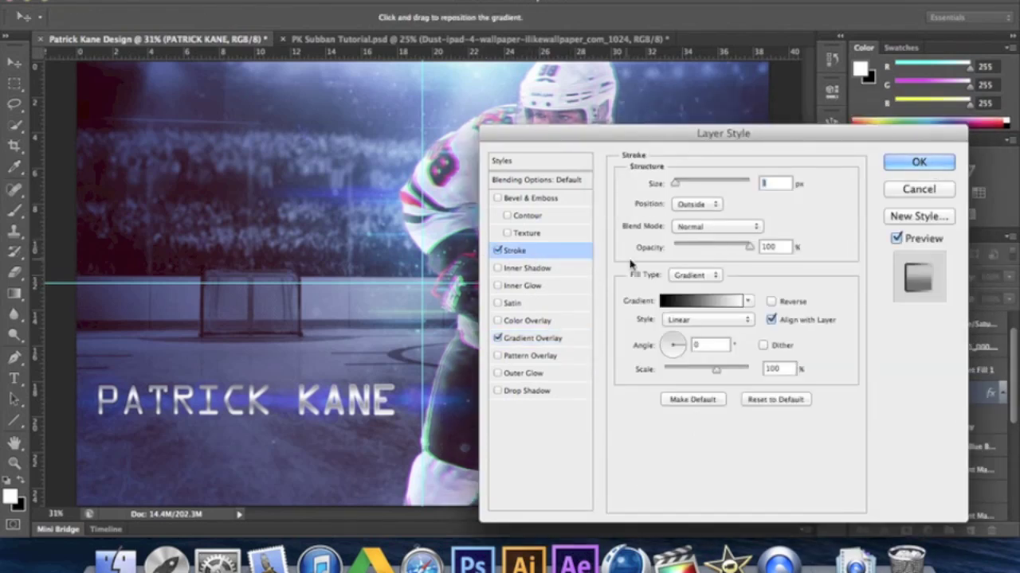
{"action": "left_click", "coordinate": [685, 301]}
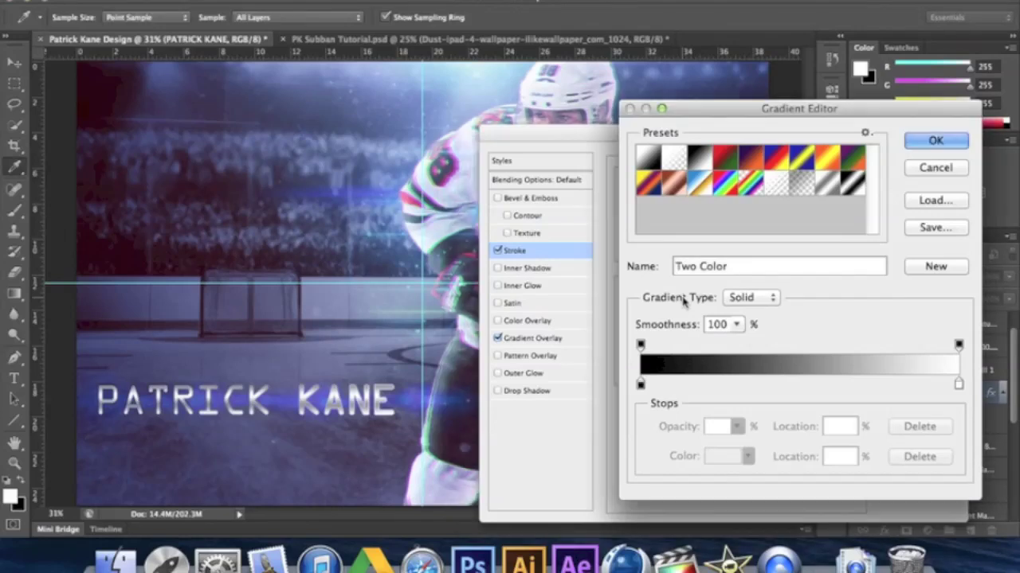
{"action": "left_click", "coordinate": [830, 189]}
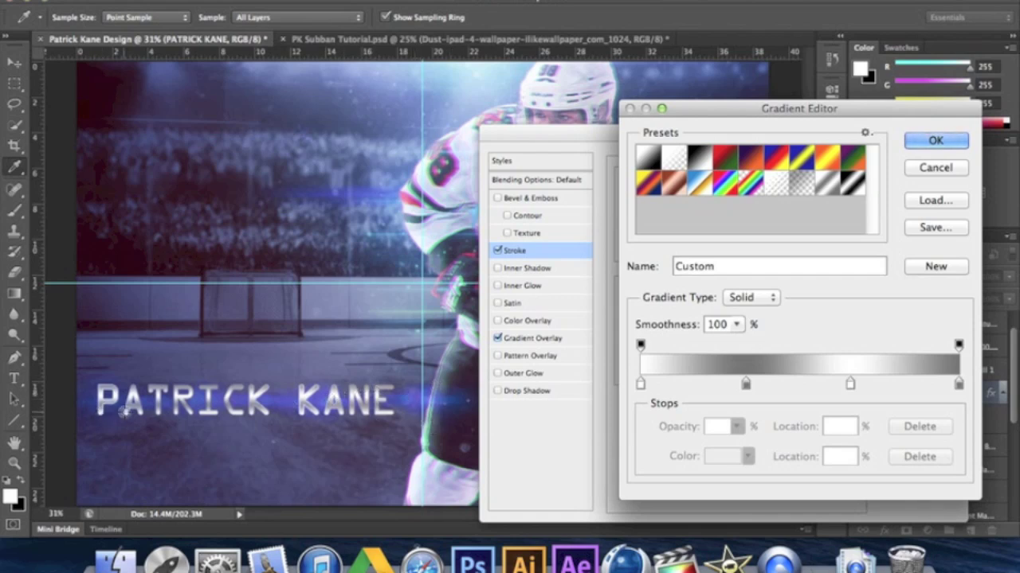
{"action": "left_click", "coordinate": [934, 141]}
{"action": "type", "text": "90"}
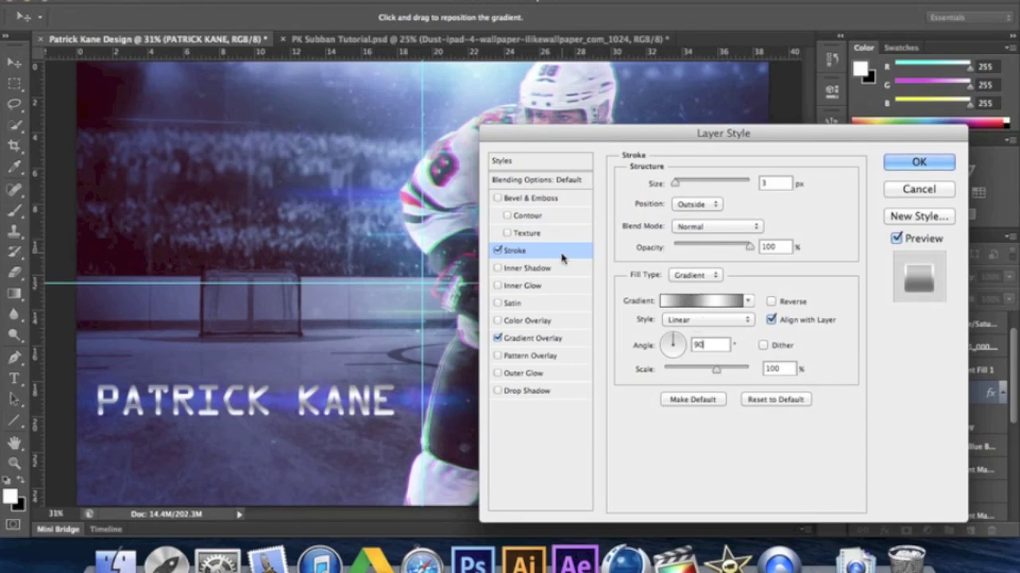
{"action": "mouse_move", "coordinate": [677, 184]}
{"action": "left_mouse_down"}
{"action": "mouse_move", "coordinate": [738, 179]}
{"action": "mouse_move", "coordinate": [675, 203]}
{"action": "mouse_move", "coordinate": [712, 200]}
{"action": "mouse_move", "coordinate": [681, 205]}
{"action": "left_mouse_up"}
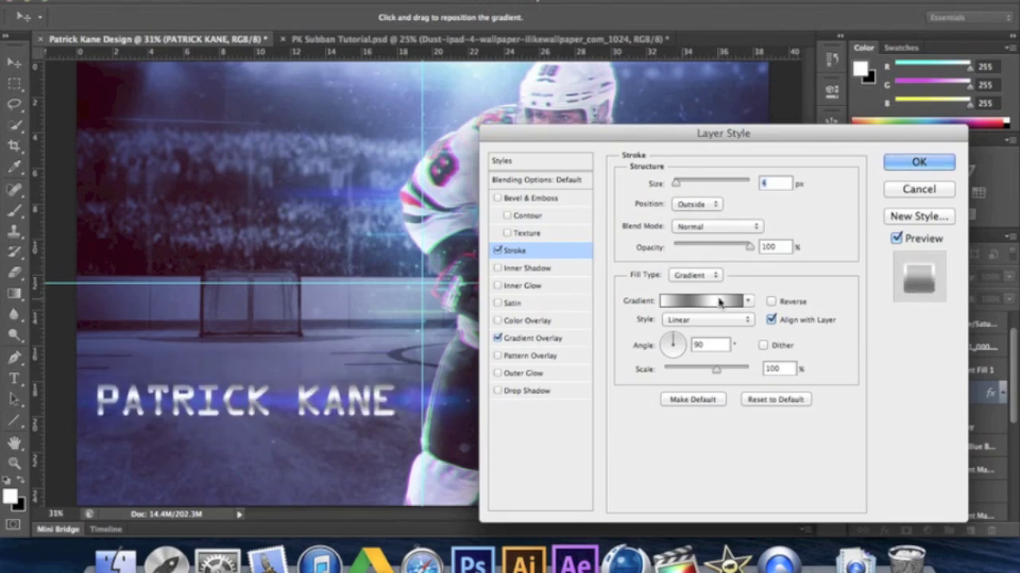
Step: Edit the text stroke's gradient, recoloring its first stop to gray #767676 and its 33% stop to white
{"action": "left_click", "coordinate": [707, 301]}
{"action": "left_click", "coordinate": [639, 384]}
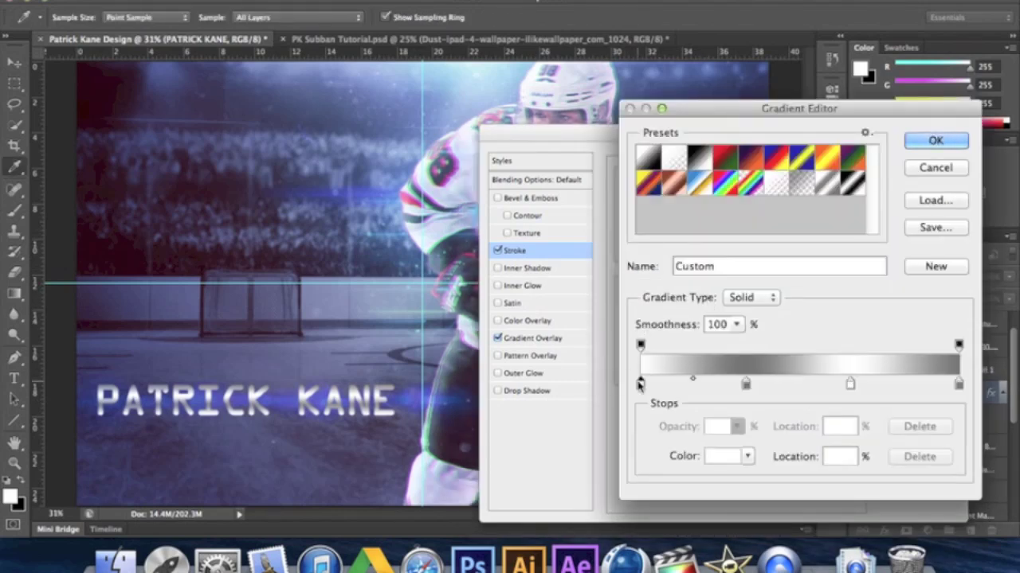
{"action": "left_click", "coordinate": [716, 456]}
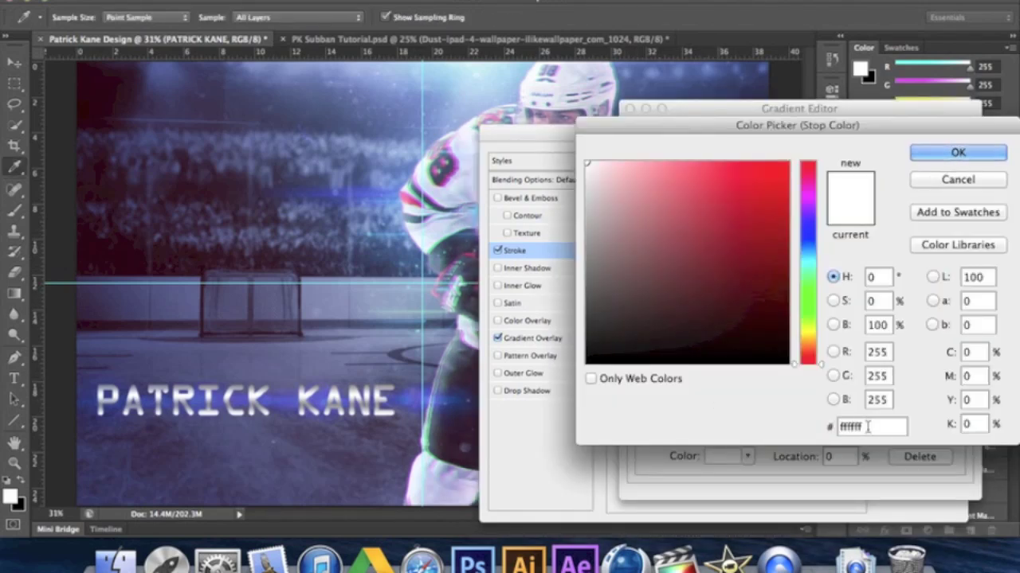
{"action": "left_click_drag", "start_coordinate": [305, 430], "coordinate": [436, 479]}
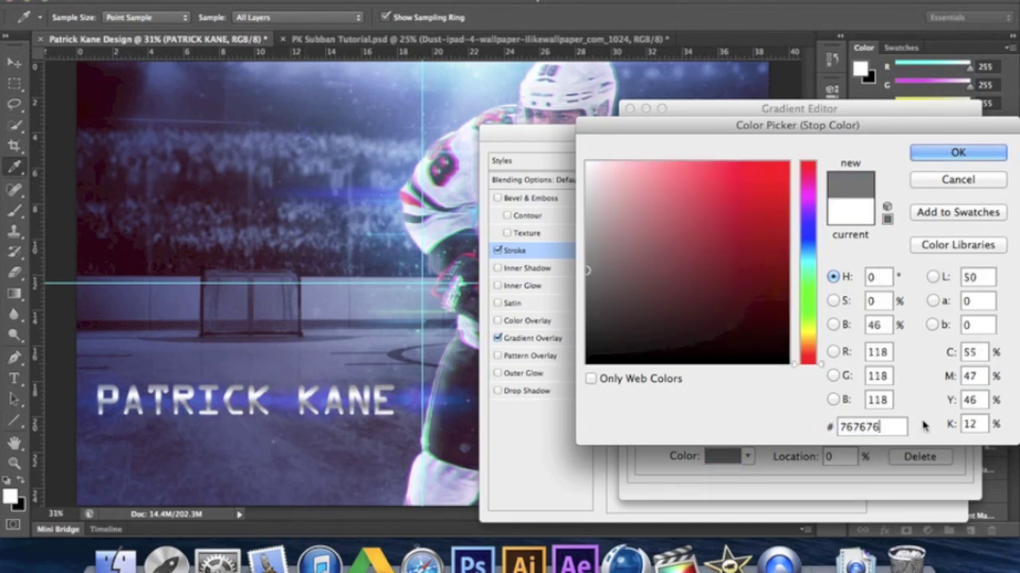
{"action": "left_click", "coordinate": [889, 422]}
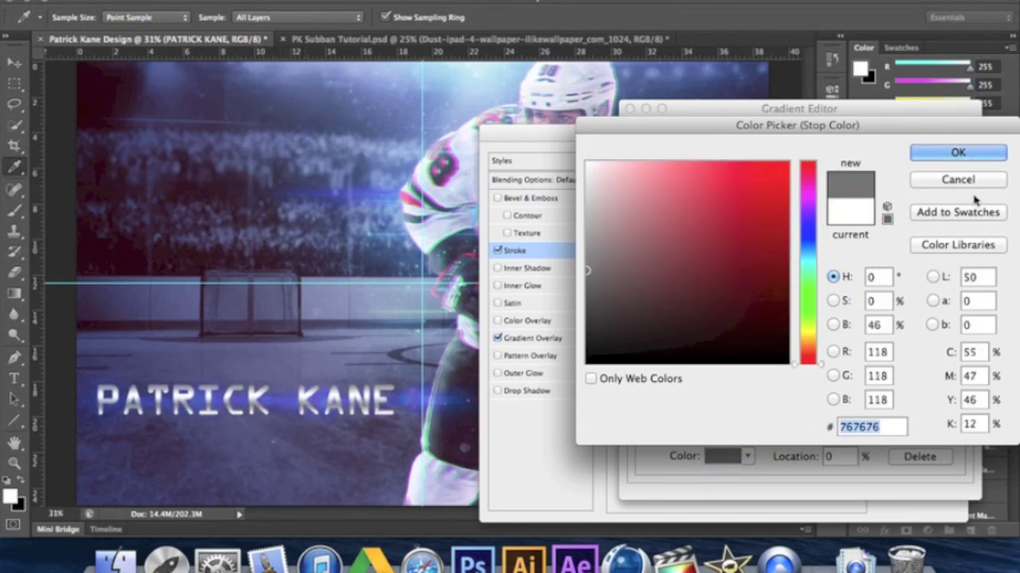
{"action": "left_click", "coordinate": [958, 152]}
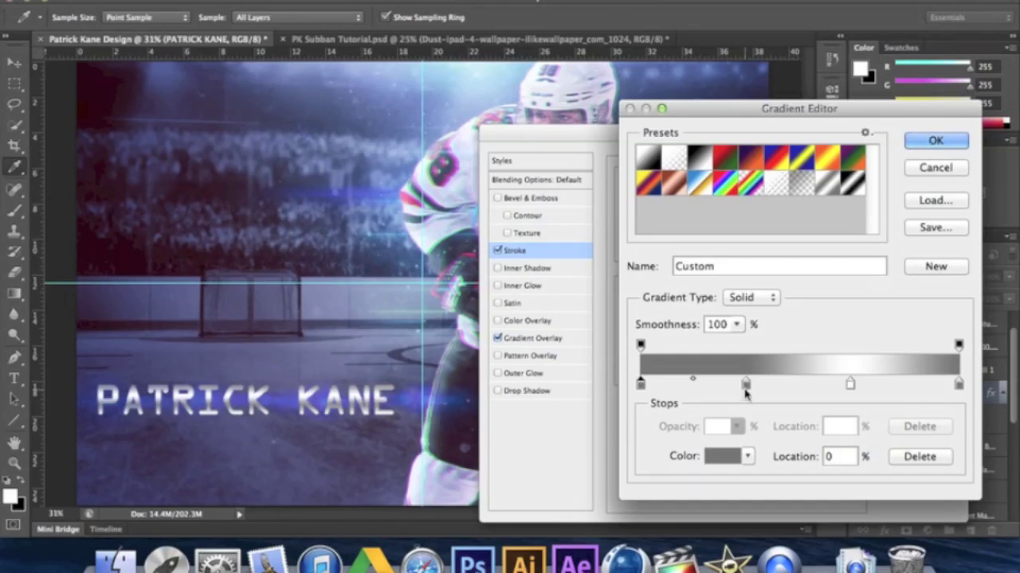
{"action": "left_click", "coordinate": [745, 383]}
{"action": "left_click", "coordinate": [722, 455]}
{"action": "left_click_drag", "start_coordinate": [632, 220], "coordinate": [587, 163]}
{"action": "left_click", "coordinate": [929, 152]}
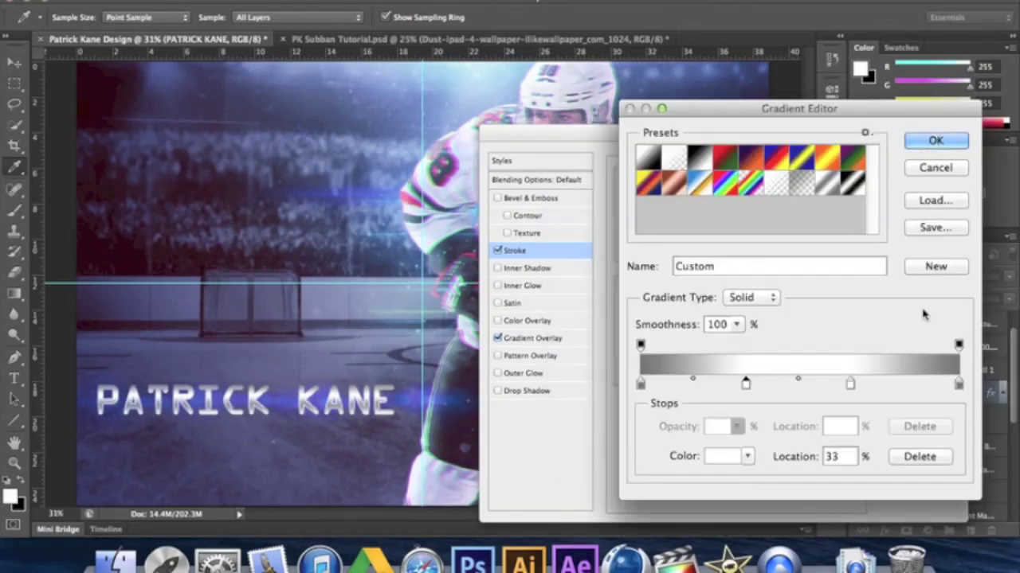
Step: Recolor the stroke gradient's 66% stop to gray #767676 and its end stop to white
{"action": "left_click", "coordinate": [850, 385]}
{"action": "left_click", "coordinate": [720, 457]}
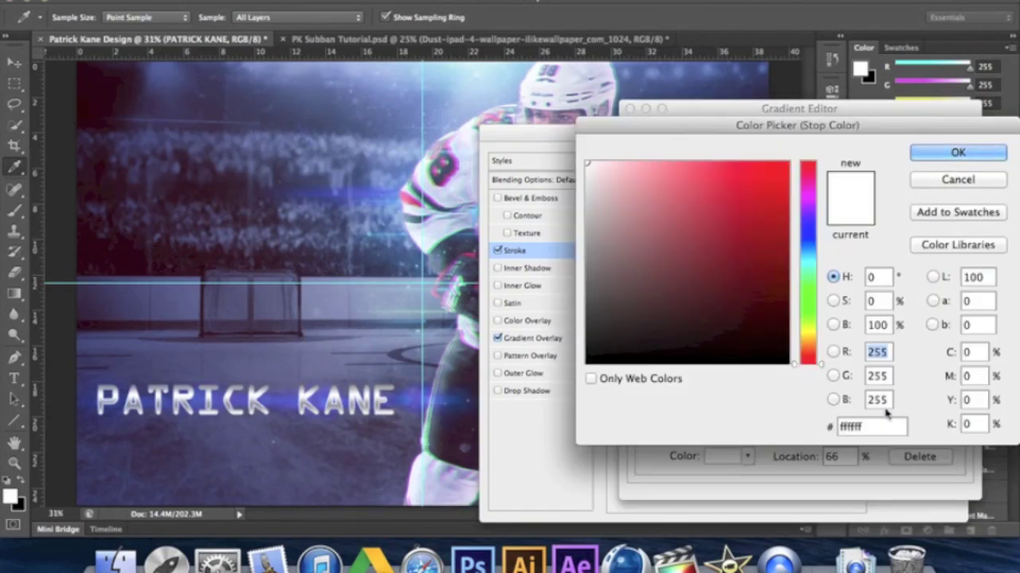
{"action": "type", "text": "767676"}
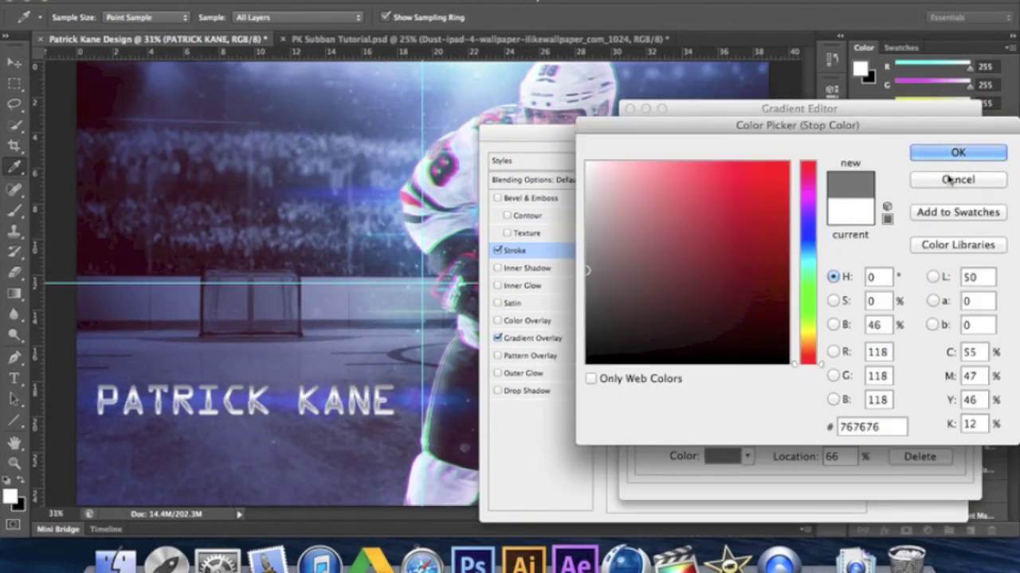
{"action": "key", "text": "Return"}
{"action": "double_click", "coordinate": [958, 385]}
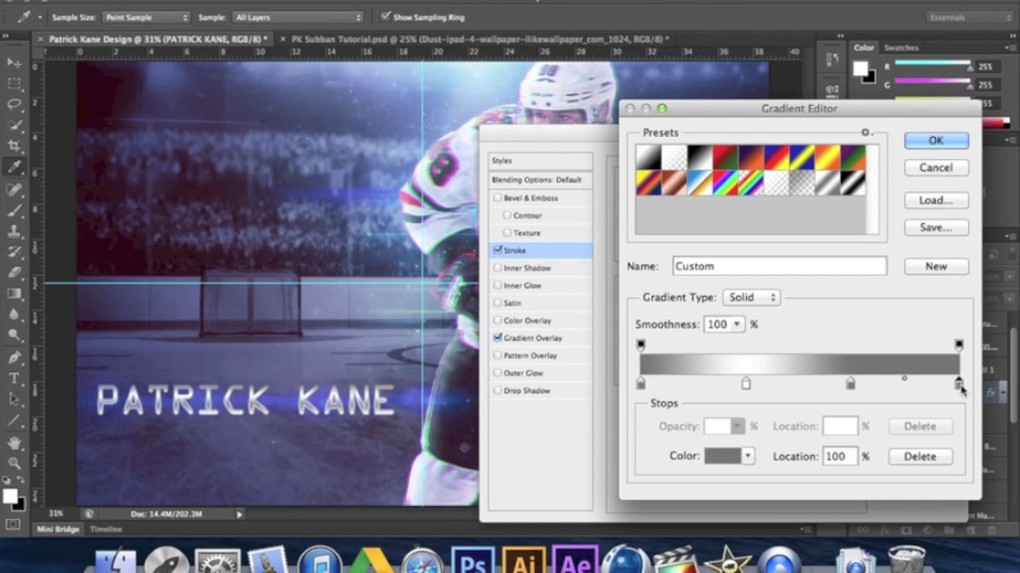
{"action": "left_click", "coordinate": [588, 163]}
{"action": "left_click", "coordinate": [915, 152]}
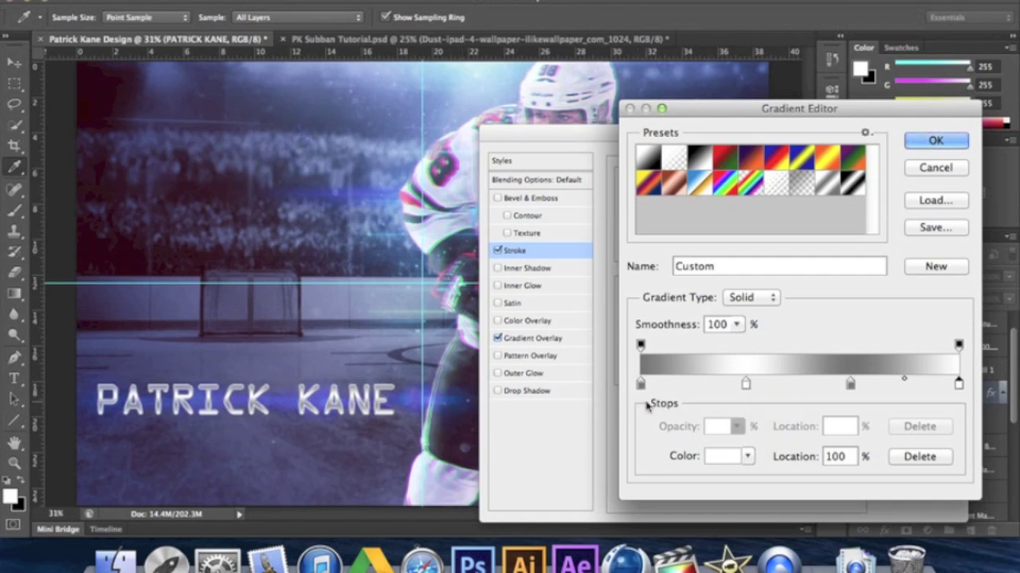
Step: Change the stroke gradient's gray stops at 0% and 66% to black and accept the gradient
{"action": "left_click", "coordinate": [851, 184]}
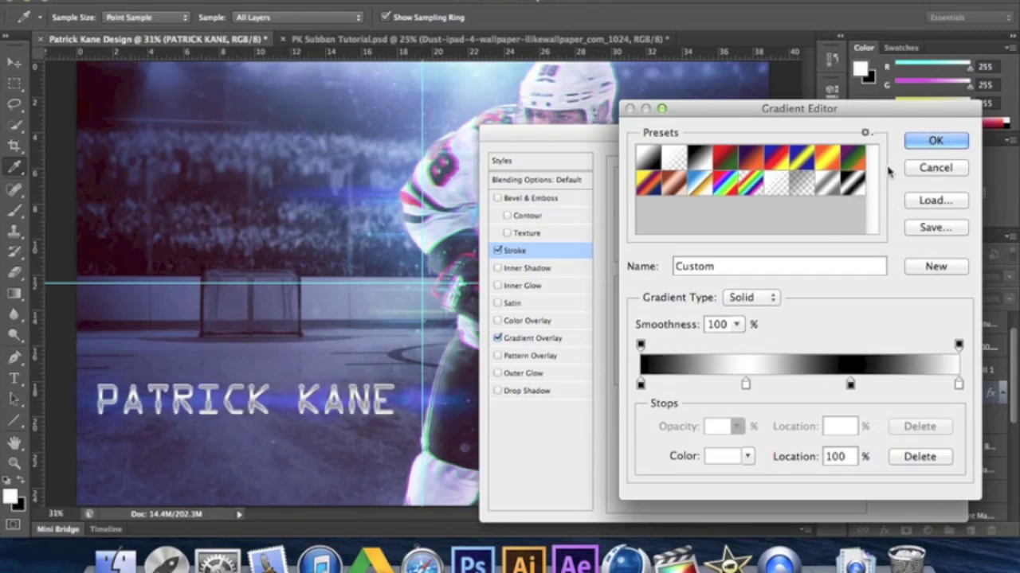
{"action": "left_click", "coordinate": [933, 141]}
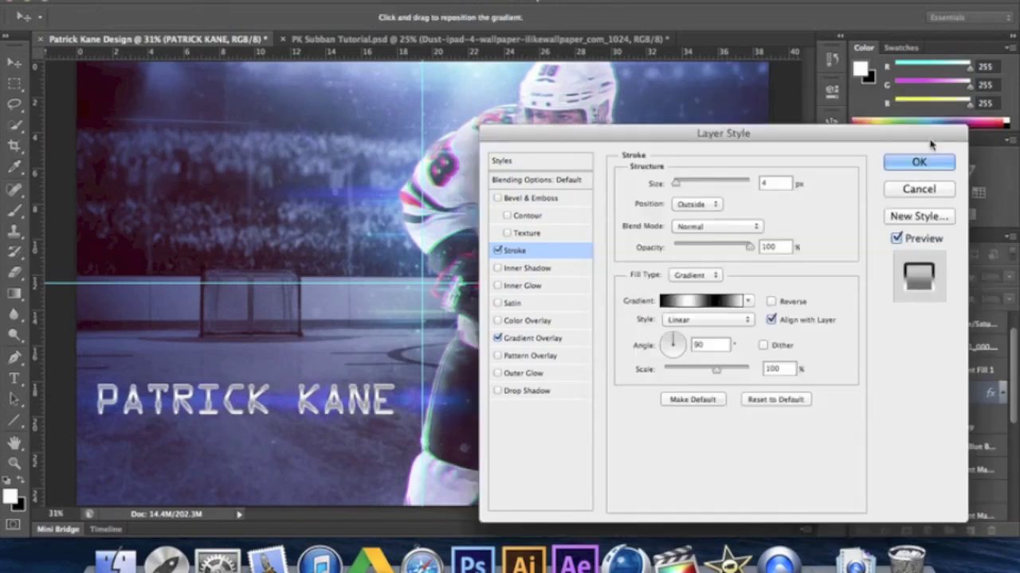
Step: Set the text stroke's blend mode to Screen and fine-tune its opacity and size
{"action": "left_click", "coordinate": [699, 227]}
{"action": "left_click", "coordinate": [688, 328]}
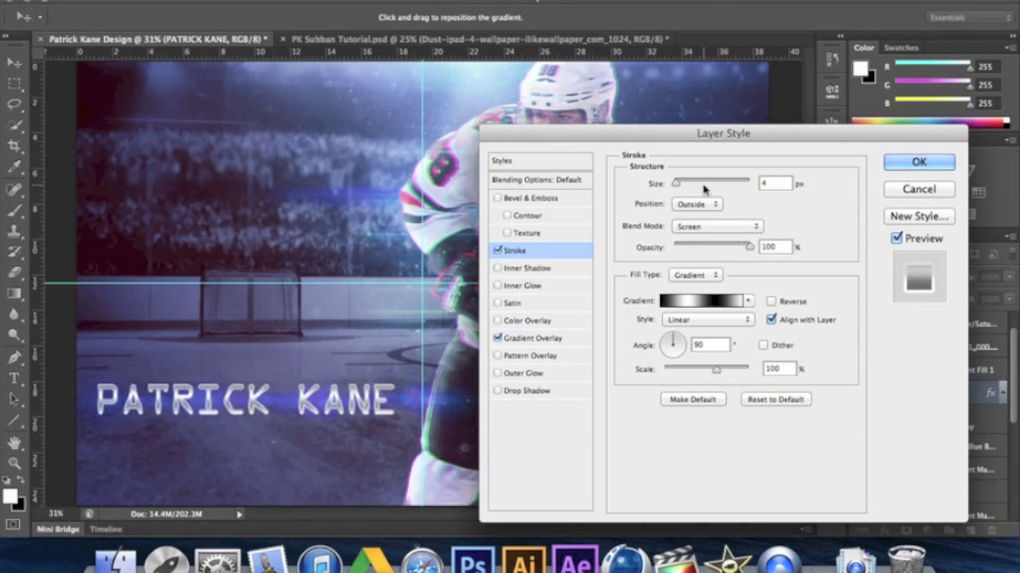
{"action": "left_click_drag", "start_coordinate": [735, 244], "coordinate": [752, 247]}
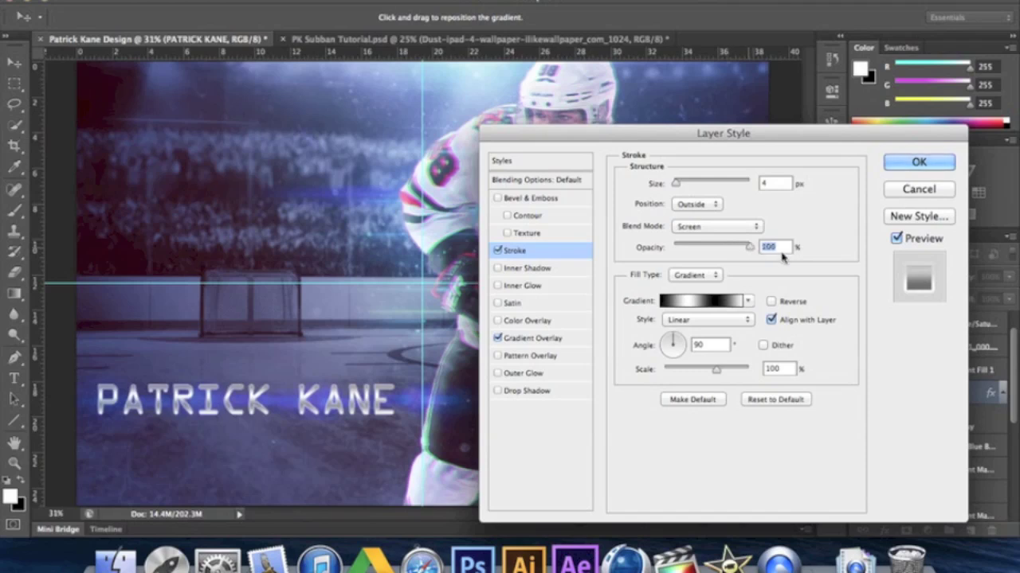
{"action": "left_click_drag", "start_coordinate": [676, 184], "coordinate": [674, 185]}
{"action": "type", "text": "54"}
Step: Add an Outer Glow to the PATRICK KANE text with Normal blend mode and white as its color
{"action": "left_click", "coordinate": [498, 374]}
{"action": "left_click", "coordinate": [540, 374]}
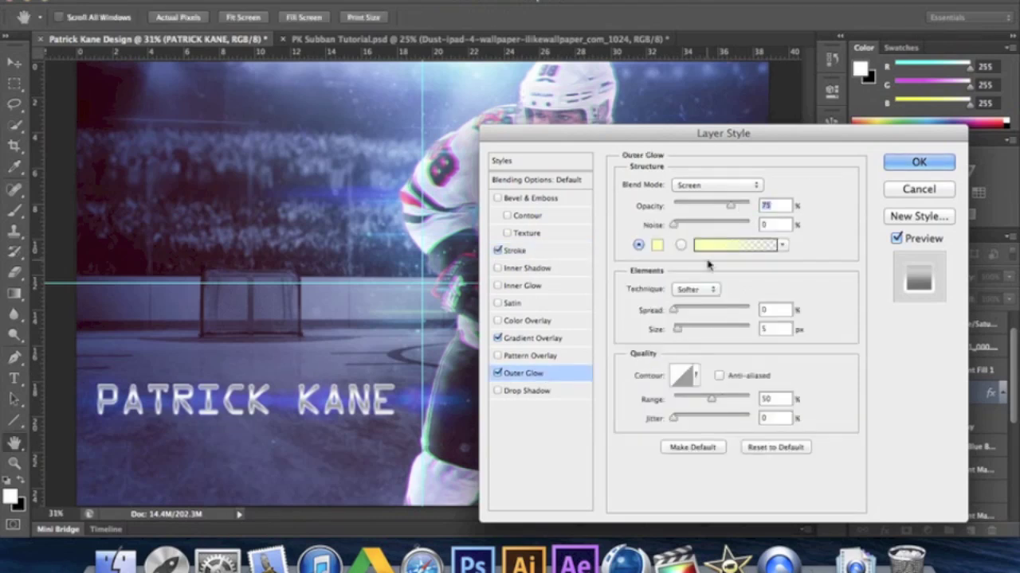
{"action": "left_click", "coordinate": [690, 197]}
{"action": "left_click", "coordinate": [685, 86]}
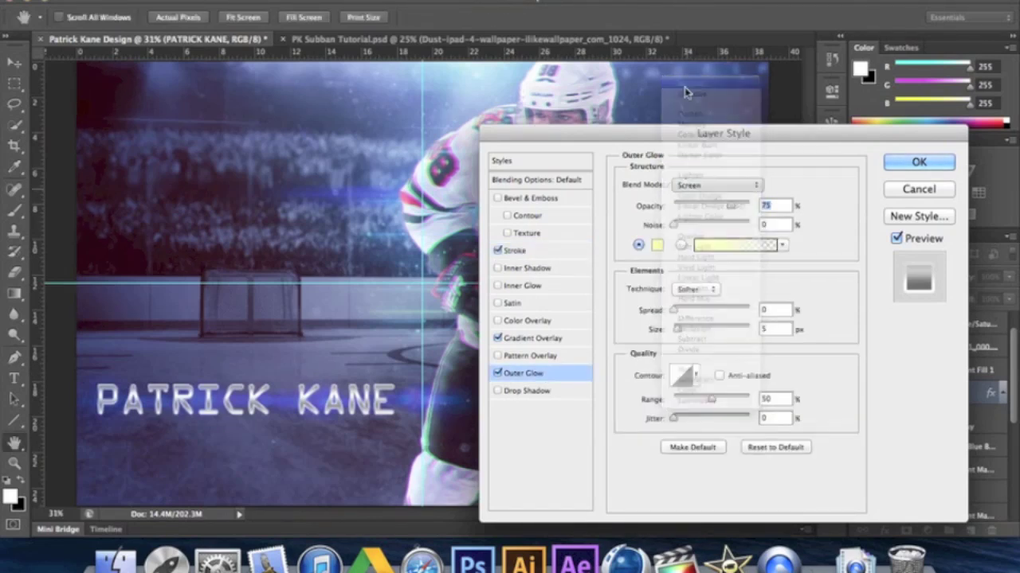
{"action": "left_click", "coordinate": [657, 244]}
{"action": "left_click_drag", "start_coordinate": [610, 243], "coordinate": [586, 164]}
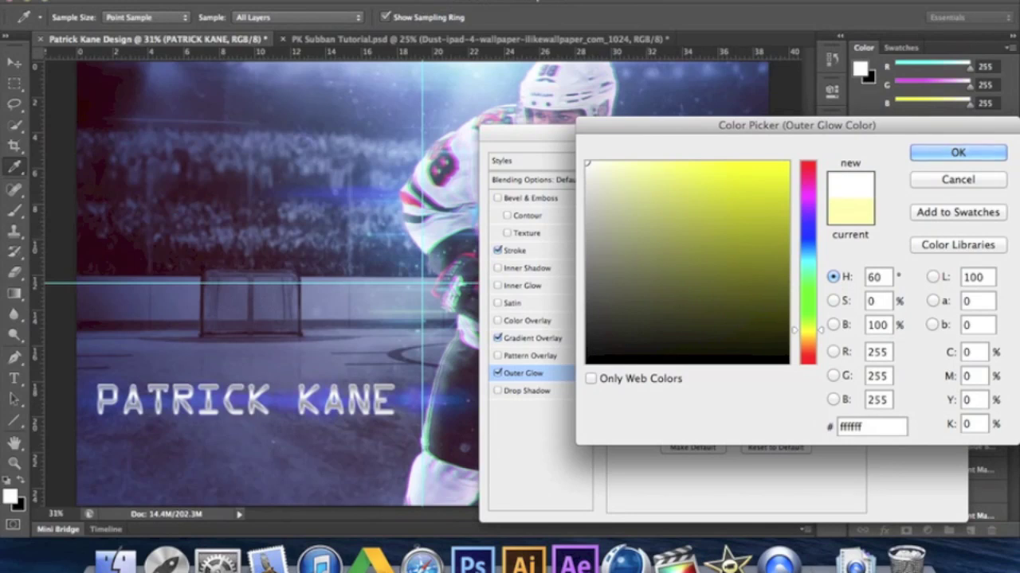
{"action": "left_click", "coordinate": [957, 152]}
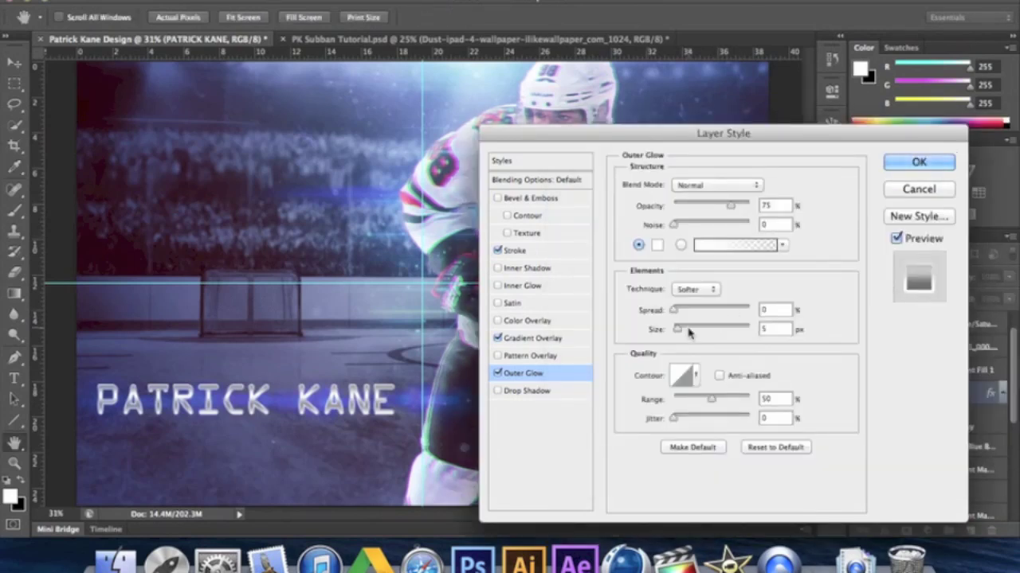
Step: Set the Outer Glow's opacity to 52% and its size to 21 px, and accept the layer style
{"action": "left_click_drag", "start_coordinate": [690, 333], "coordinate": [682, 333]}
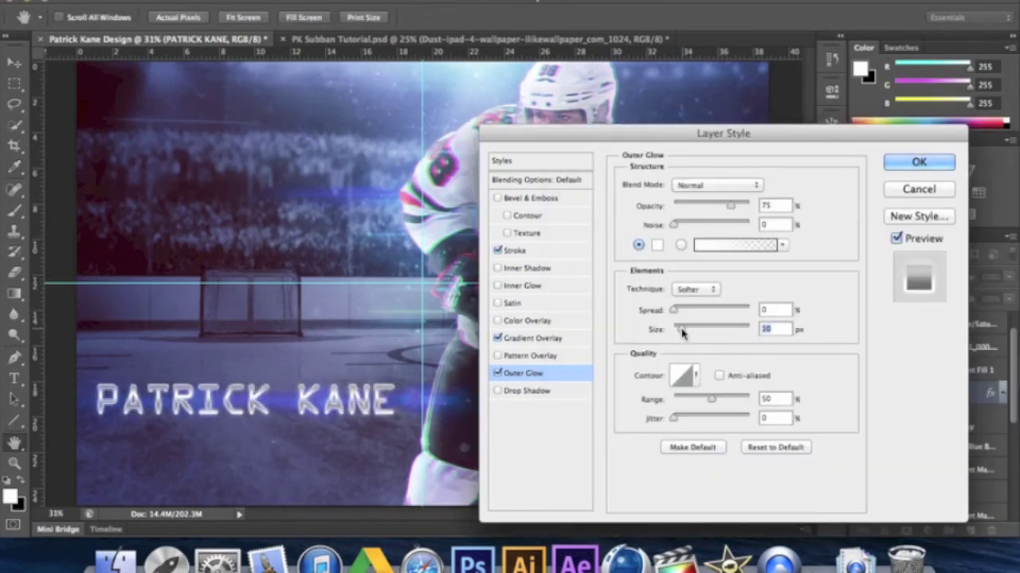
{"action": "left_click", "coordinate": [709, 206]}
{"action": "mouse_move", "coordinate": [710, 207]}
{"action": "left_mouse_down"}
{"action": "mouse_move", "coordinate": [731, 203]}
{"action": "mouse_move", "coordinate": [714, 205]}
{"action": "left_mouse_up"}
{"action": "left_click_drag", "start_coordinate": [681, 329], "coordinate": [686, 336]}
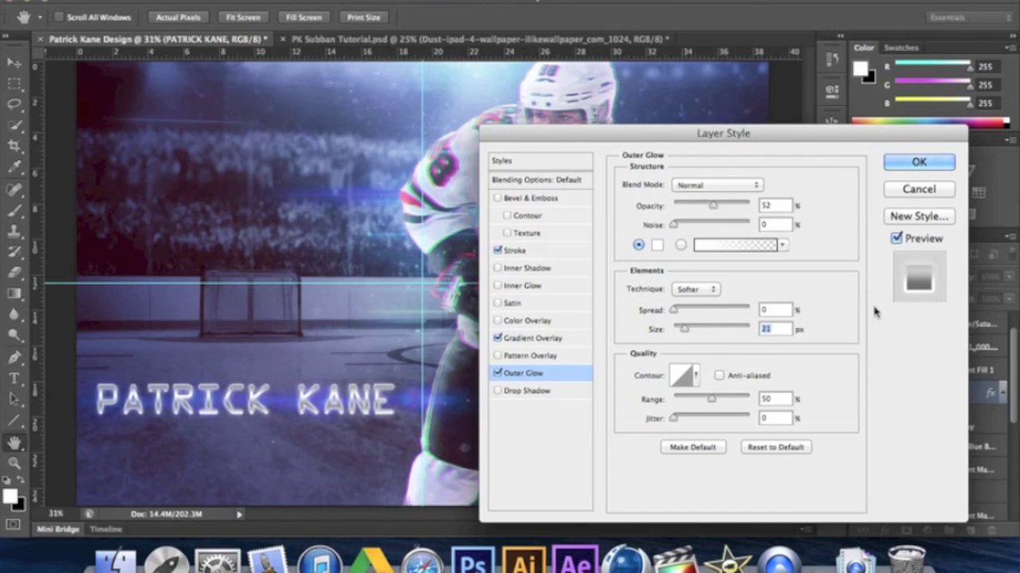
{"action": "left_click", "coordinate": [916, 163]}
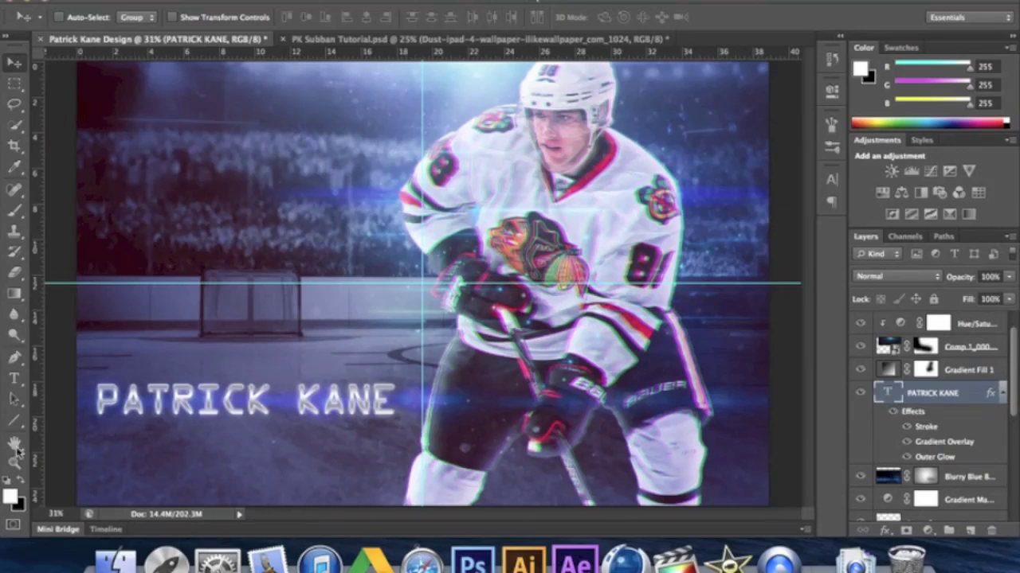
Step: Draw a white circle of about 126 px with the Ellipse tool over the crowd above the goal net
{"action": "left_click", "coordinate": [17, 423]}
{"action": "left_click", "coordinate": [17, 427]}
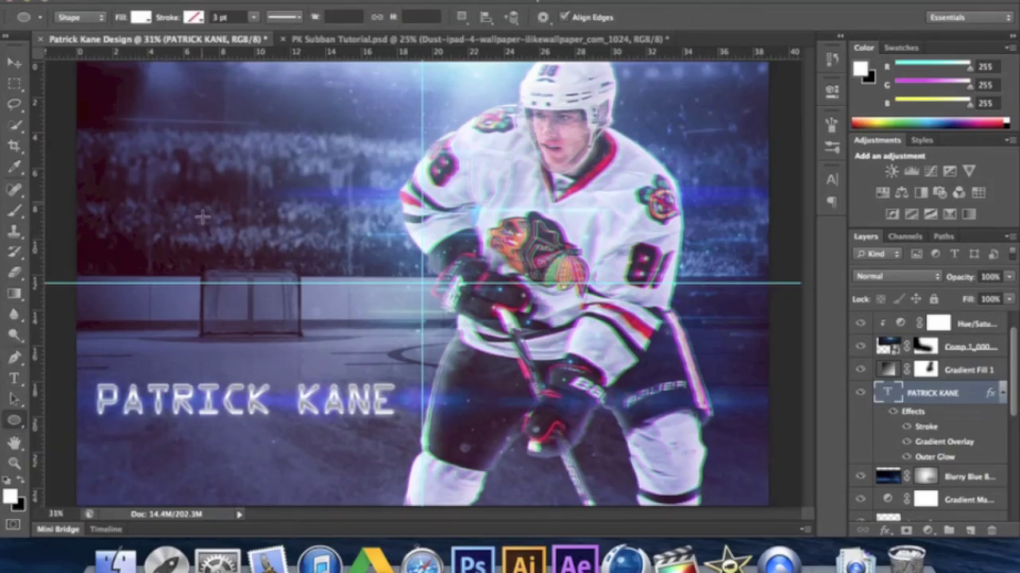
{"action": "left_click_drag", "start_coordinate": [198, 196], "coordinate": [256, 228]}
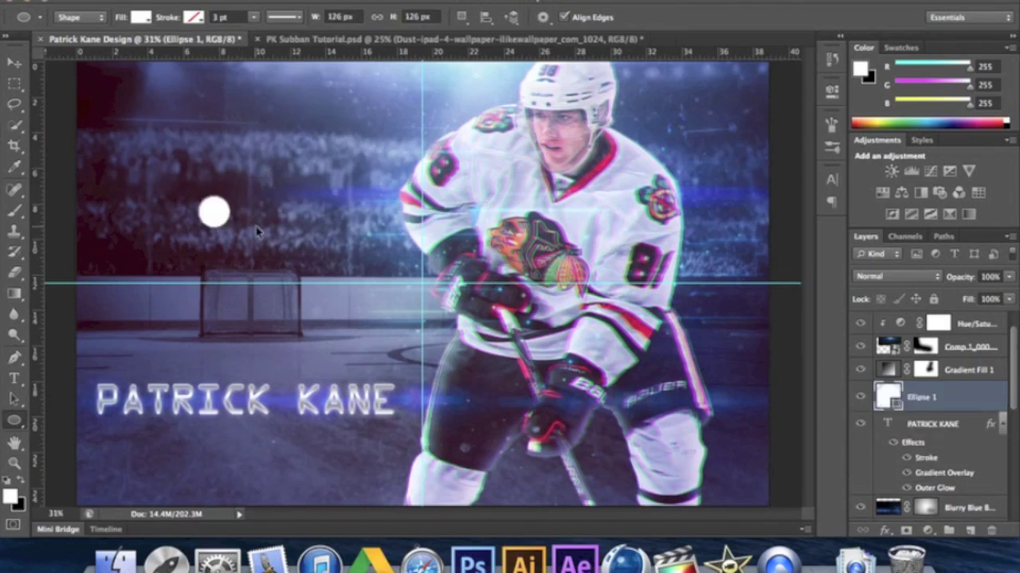
Step: Duplicate the Ellipse 1 layer and scale the copy about its center to 81.75%
{"action": "key", "text": "super+equal"}
{"action": "key", "text": "super+equal"}
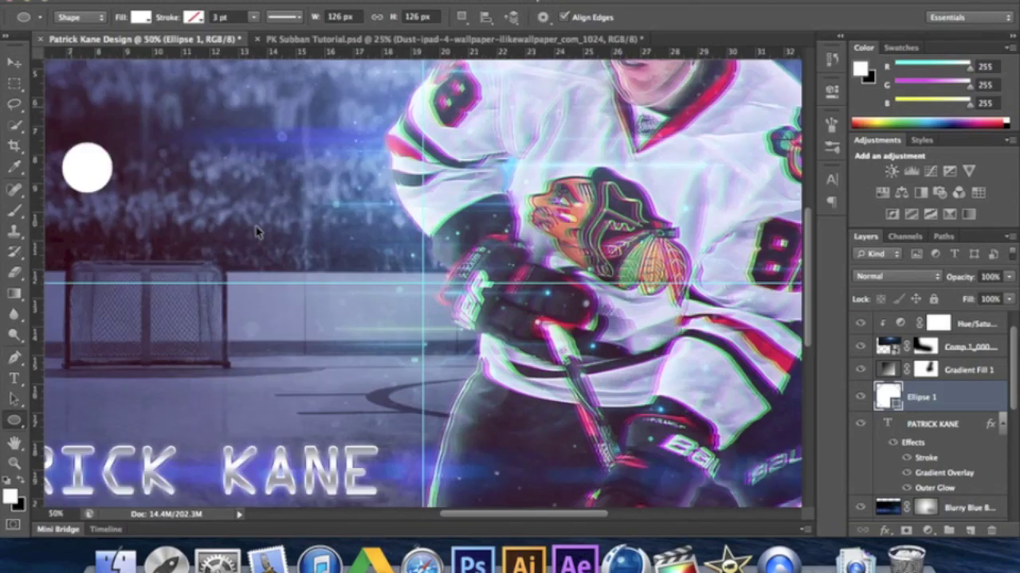
{"action": "key", "text": "super+equal"}
{"action": "key", "text": "super+equal"}
{"action": "left_click_drag", "start_coordinate": [199, 224], "coordinate": [768, 428]}
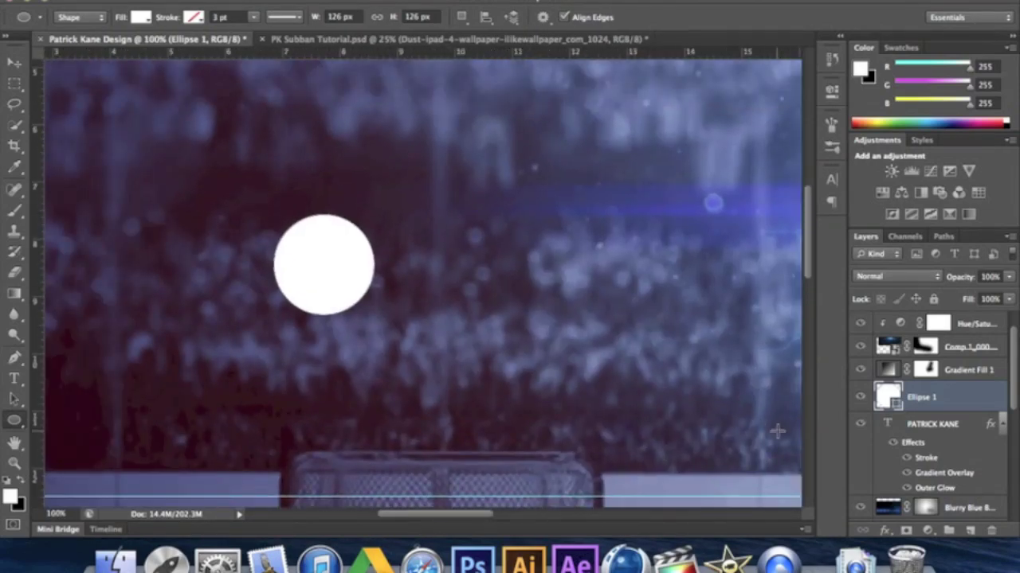
{"action": "key", "text": "super+j"}
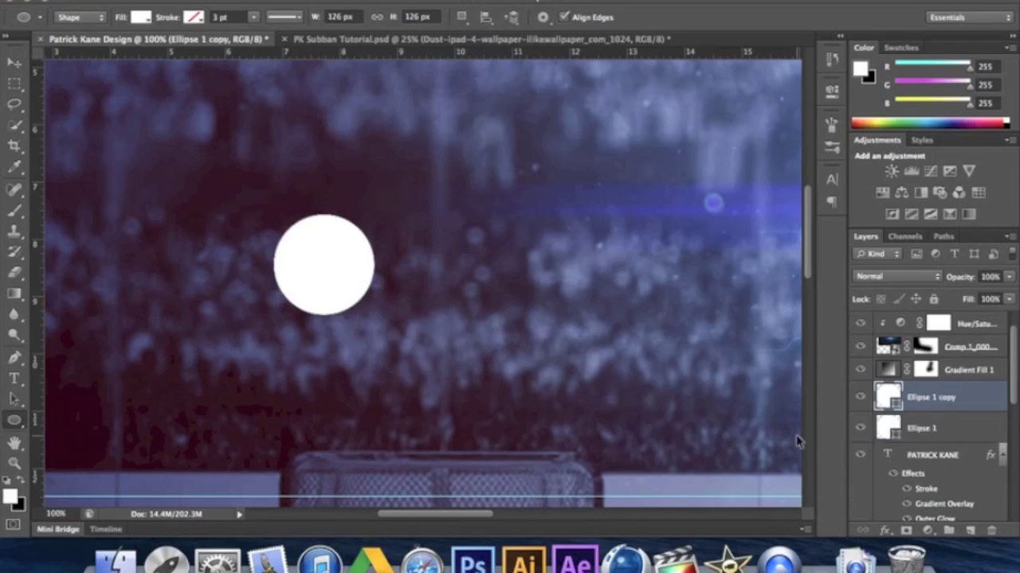
{"action": "key", "text": "super+t"}
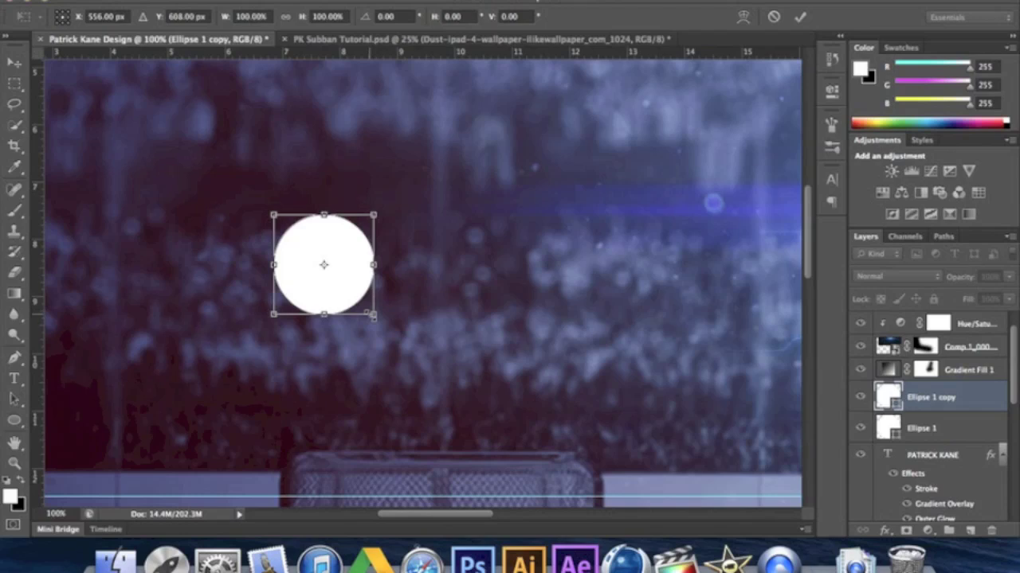
{"action": "left_click_drag", "start_coordinate": [372, 316], "coordinate": [361, 312]}
{"action": "left_click_drag", "start_coordinate": [200, 220], "coordinate": [667, 161]}
{"action": "scroll", "coordinate": [668, 160], "scroll_direction": "right", "scroll_amount": 10}
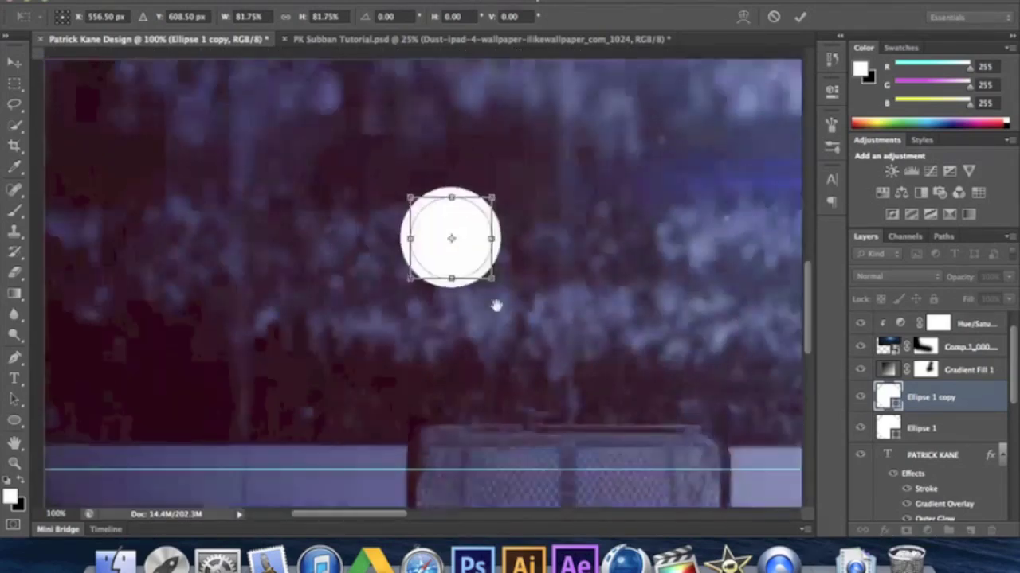
{"action": "left_click", "coordinate": [800, 16]}
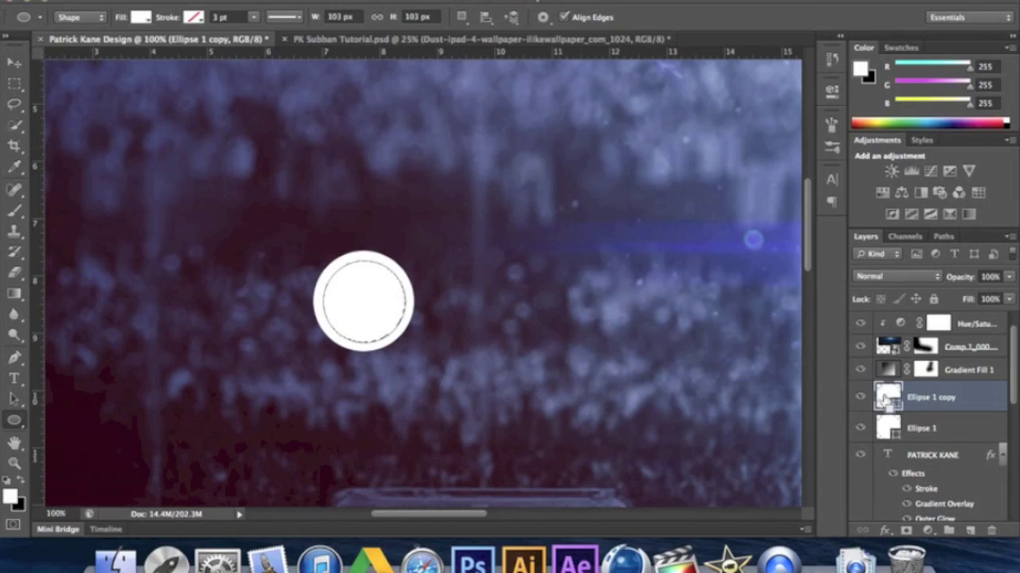
Step: Hide Ellipse 1 copy, rasterize Ellipse 1 and delete the smaller circle's selected area from it to leave a ring, clearing the selection
{"action": "left_click", "coordinate": [929, 429]}
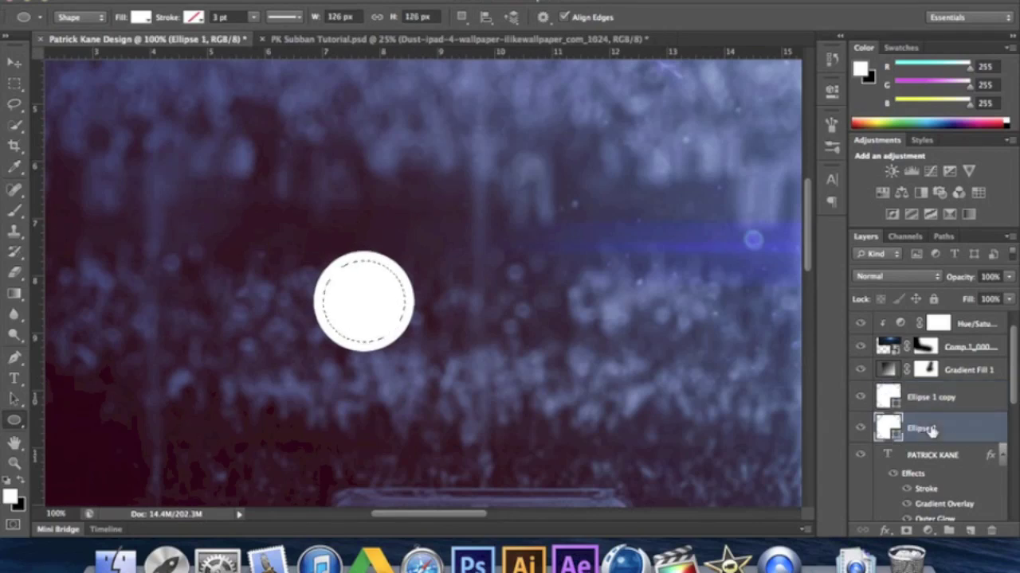
{"action": "left_click", "coordinate": [859, 396]}
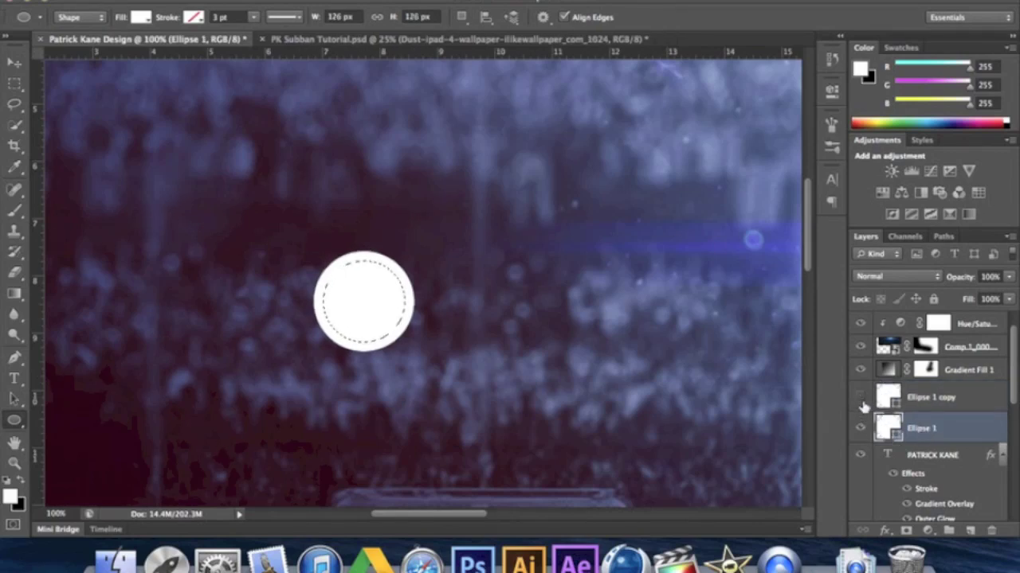
{"action": "right_click", "coordinate": [929, 426]}
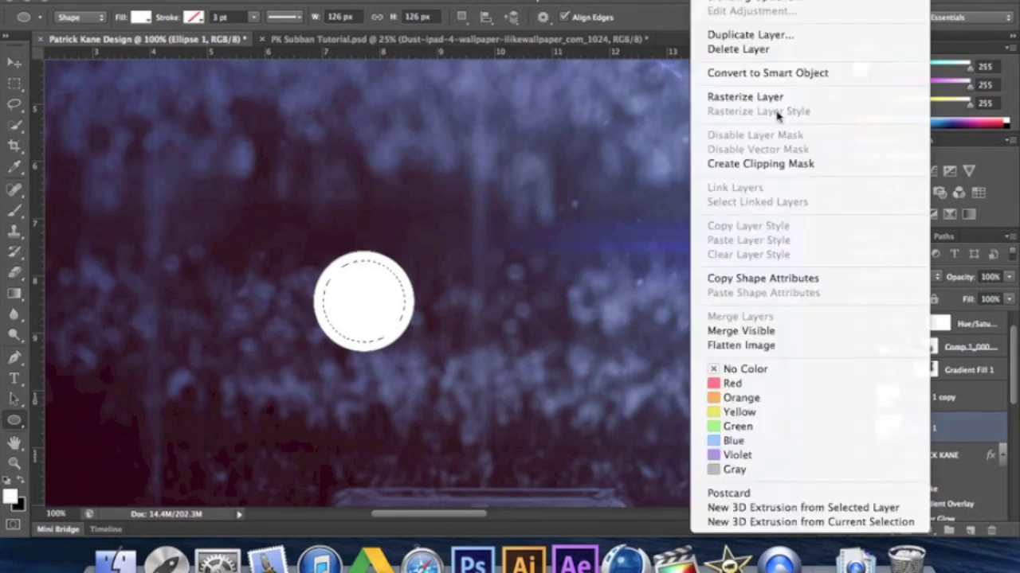
{"action": "left_click", "coordinate": [745, 97]}
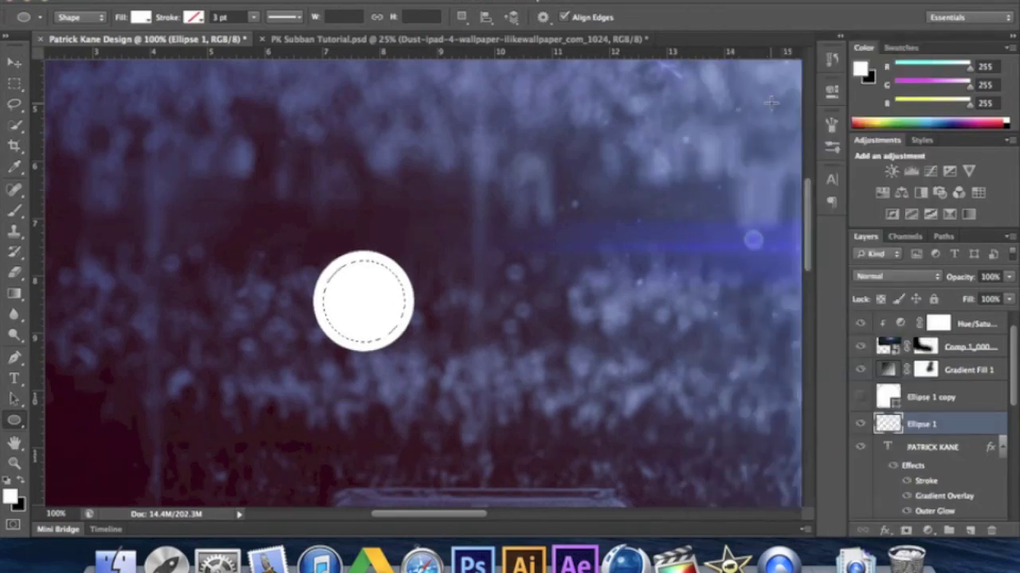
{"action": "key", "text": "Delete"}
{"action": "key", "text": "super+d"}
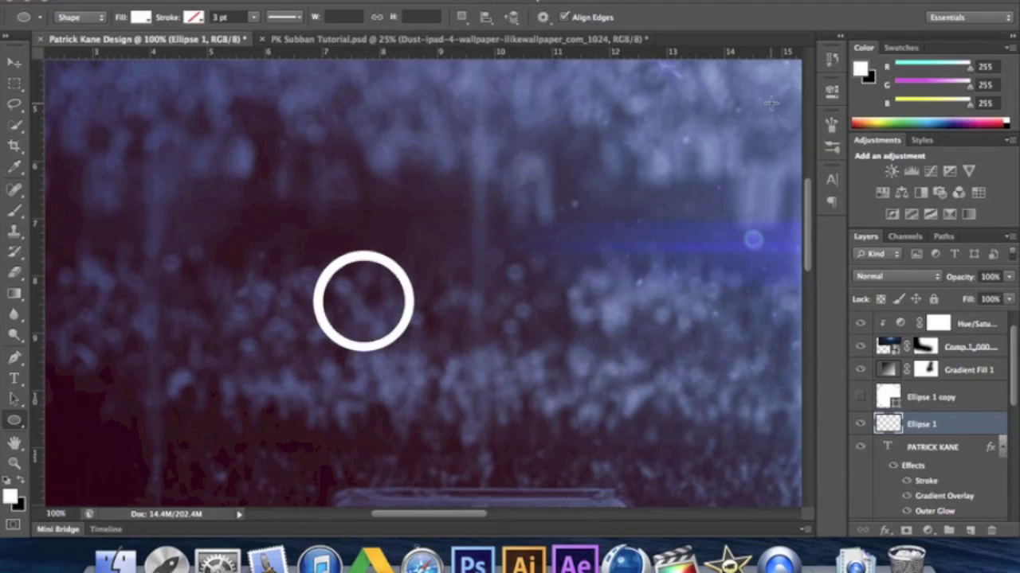
Step: Delete the hidden Ellipse 1 copy layer, keeping the rasterized ring layer
{"action": "left_click", "coordinate": [925, 402]}
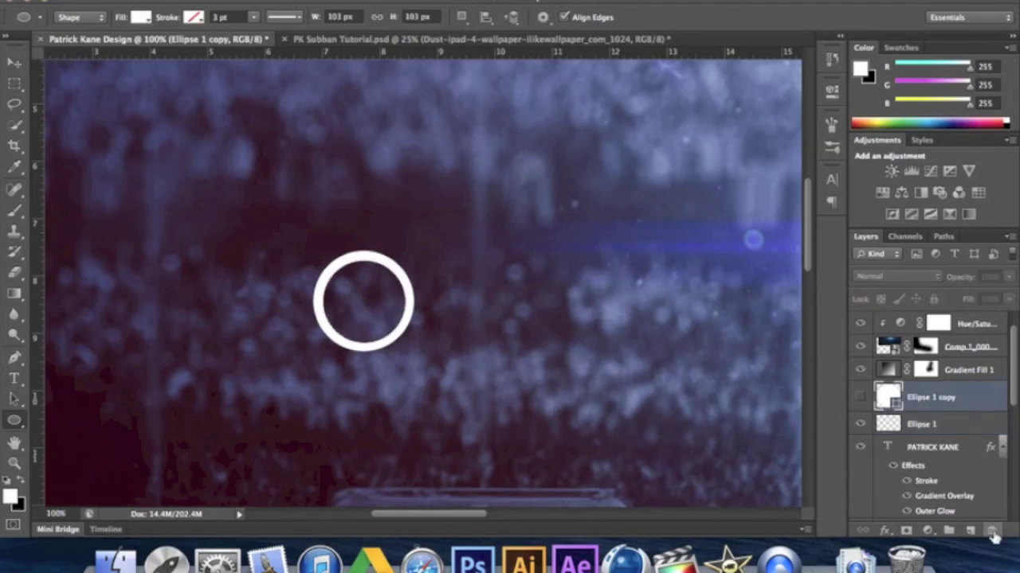
{"action": "left_click", "coordinate": [991, 530]}
{"action": "left_click", "coordinate": [624, 200]}
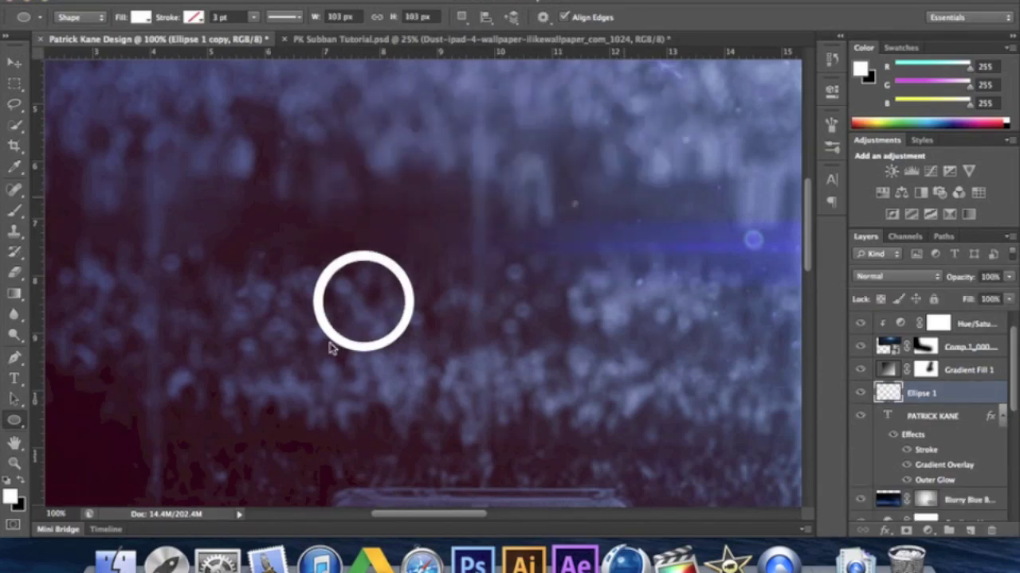
Step: Draw a white 10 px diagonal line with the Line tool, rising from the ring's upper edge and spanning about 185 px each way
{"action": "right_click", "coordinate": [14, 422]}
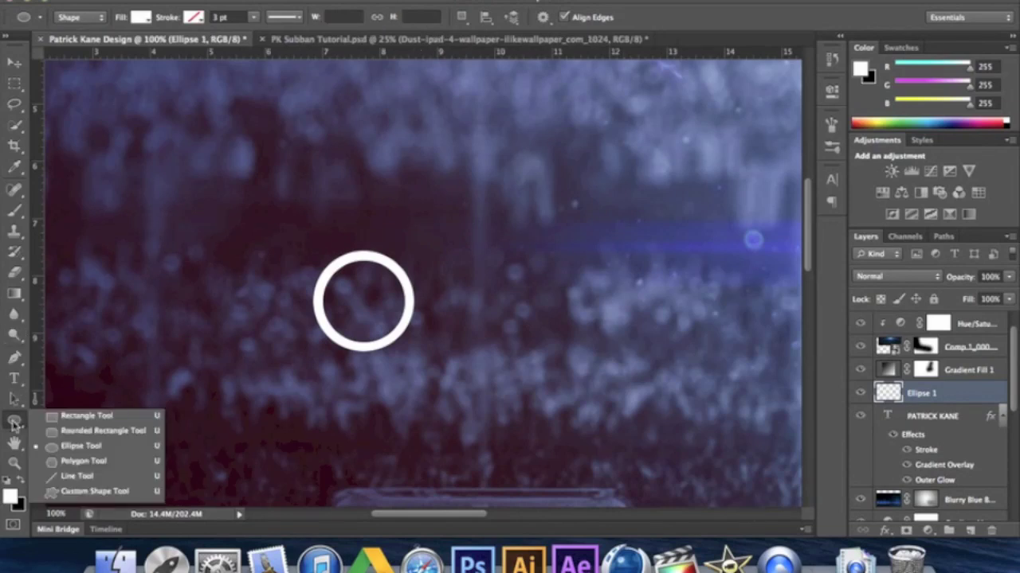
{"action": "left_click", "coordinate": [82, 476]}
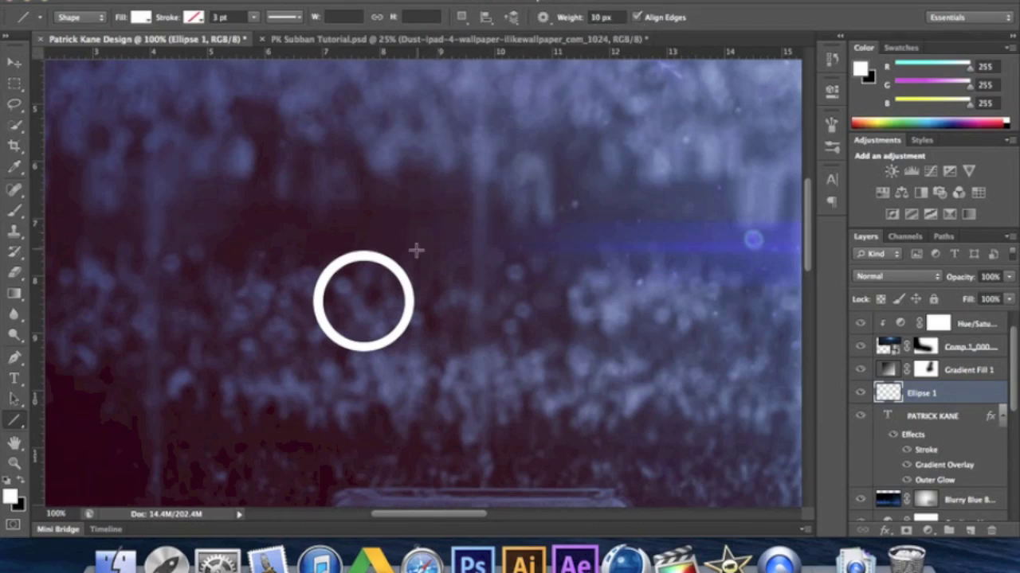
{"action": "left_click_drag", "start_coordinate": [399, 264], "coordinate": [623, 321]}
Step: Draw a horizontal 10 px line about 200 px long, starting at the upper end of the diagonal line
{"action": "key", "text": "space"}
{"action": "key", "text": "super+plus"}
{"action": "key", "text": "super+plus"}
{"action": "left_click_drag", "start_coordinate": [457, 352], "coordinate": [591, 227]}
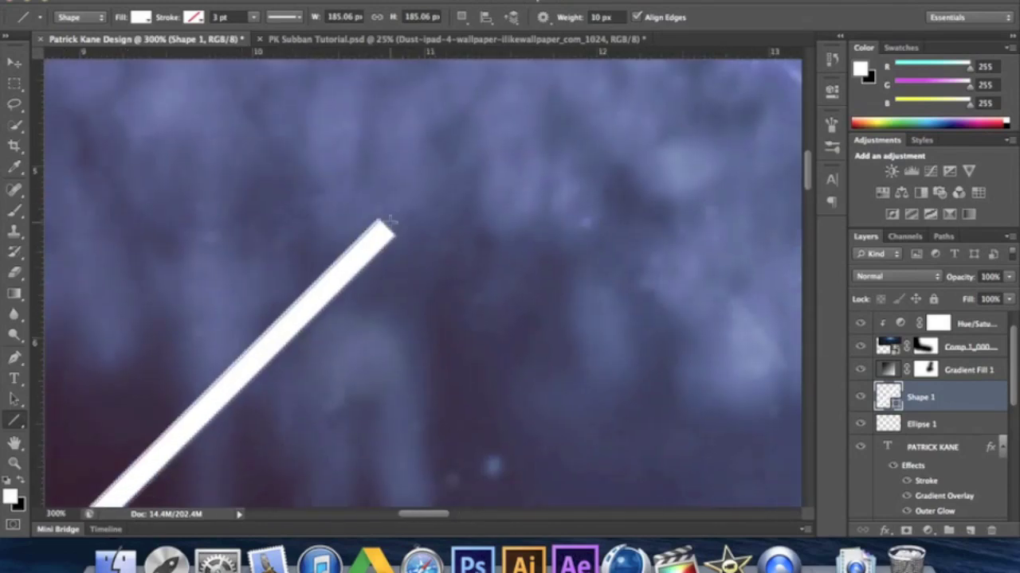
{"action": "mouse_move", "coordinate": [379, 221]}
{"action": "left_mouse_down"}
{"action": "mouse_move", "coordinate": [451, 231]}
{"action": "mouse_move", "coordinate": [673, 206]}
{"action": "mouse_move", "coordinate": [820, 216]}
{"action": "mouse_move", "coordinate": [410, 223]}
{"action": "left_mouse_up"}
{"action": "left_click_drag", "start_coordinate": [342, 265], "coordinate": [675, 264]}
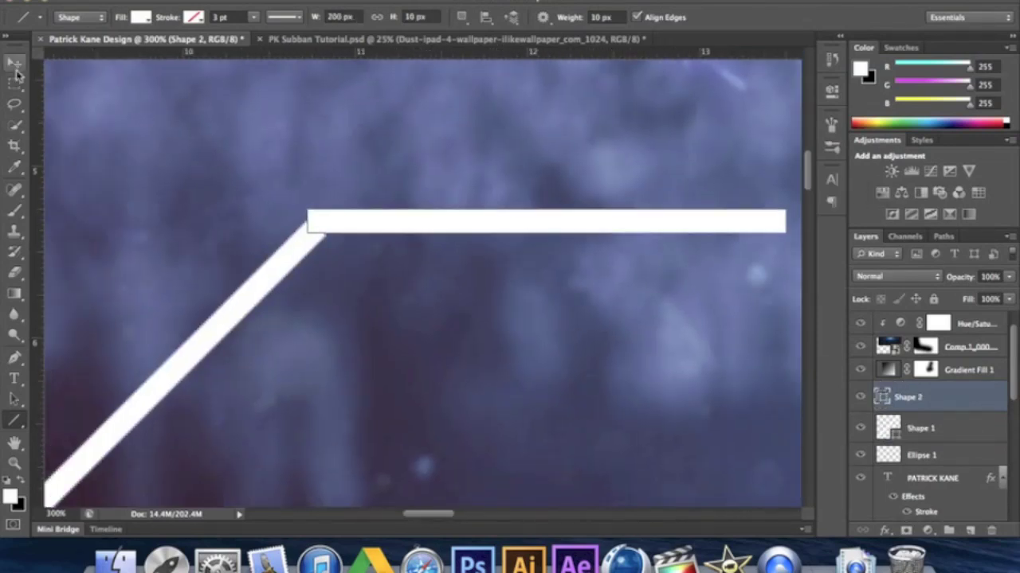
Step: Move the horizontal Shape 2 line so its end meets the upper end of the diagonal line
{"action": "left_click", "coordinate": [15, 63]}
{"action": "left_click_drag", "start_coordinate": [371, 234], "coordinate": [374, 239]}
{"action": "scroll", "coordinate": [374, 239], "scroll_direction": "up", "scroll_amount": 2}
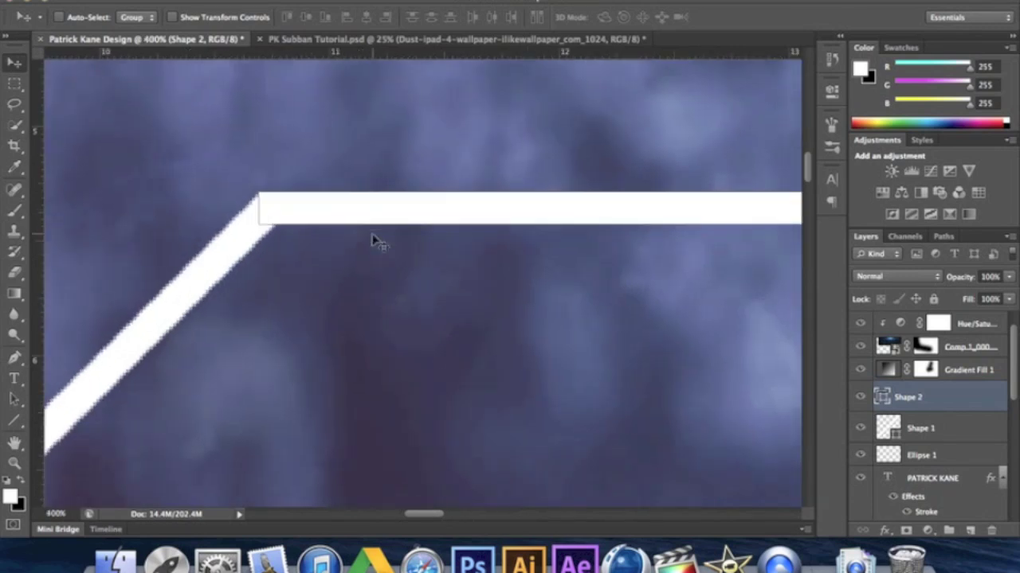
{"action": "left_click_drag", "start_coordinate": [335, 230], "coordinate": [331, 232]}
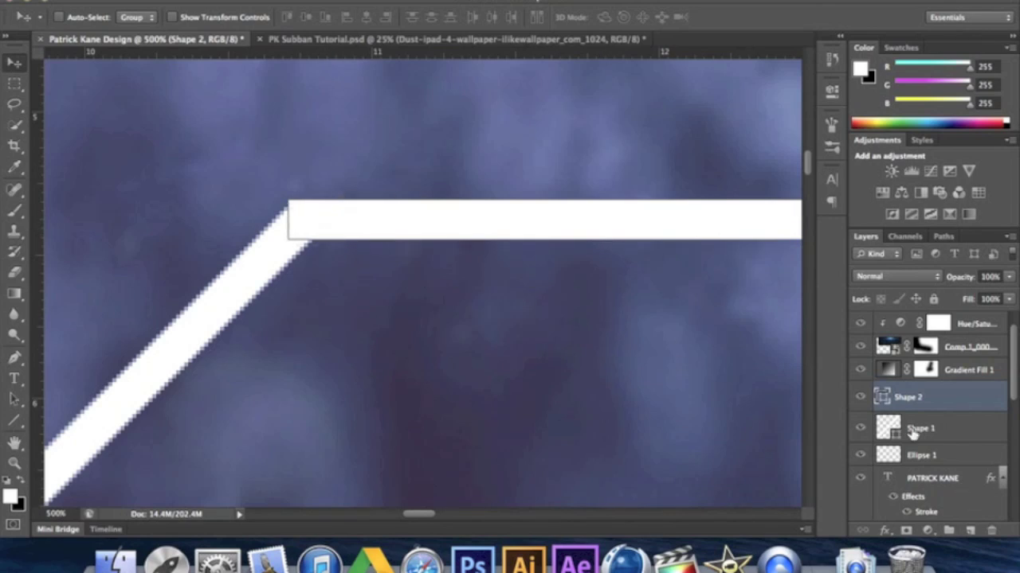
Step: Fine-tune the position of the Shape 2 line at pixel level so the corner joins the diagonal line cleanly
{"action": "left_click", "coordinate": [933, 481]}
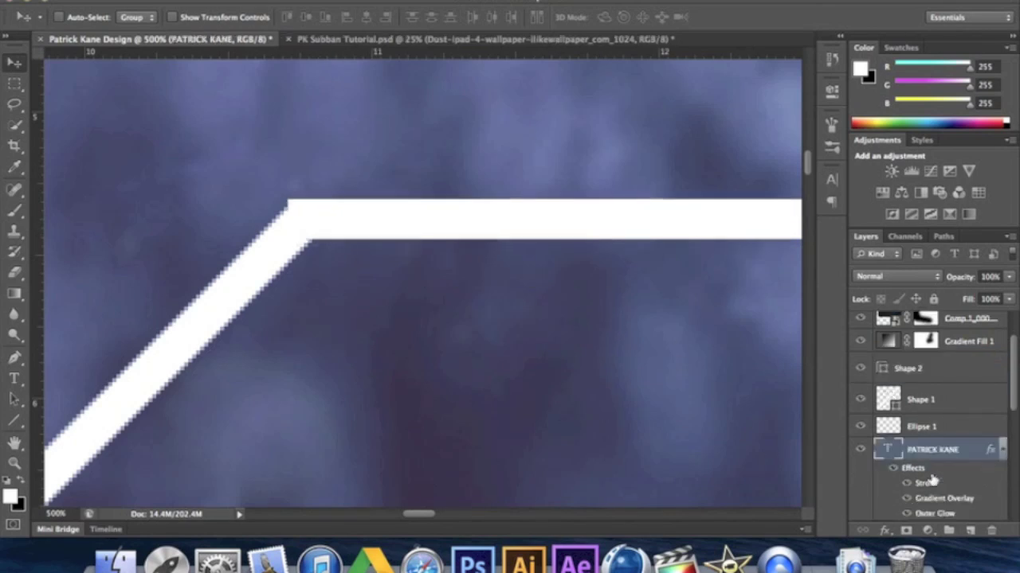
{"action": "left_click", "coordinate": [911, 407]}
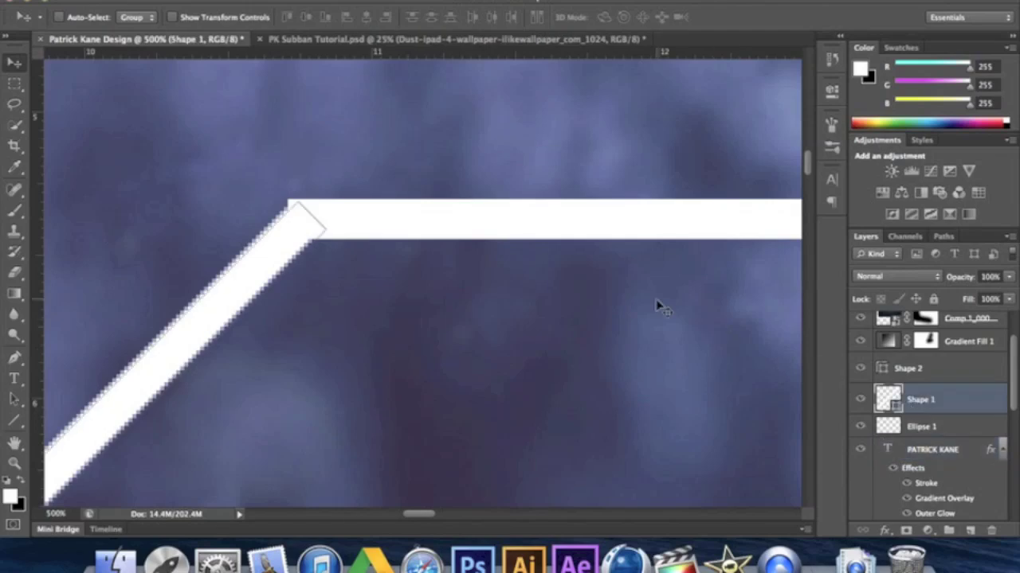
{"action": "key", "text": "super+equal"}
{"action": "key", "text": "super+equal"}
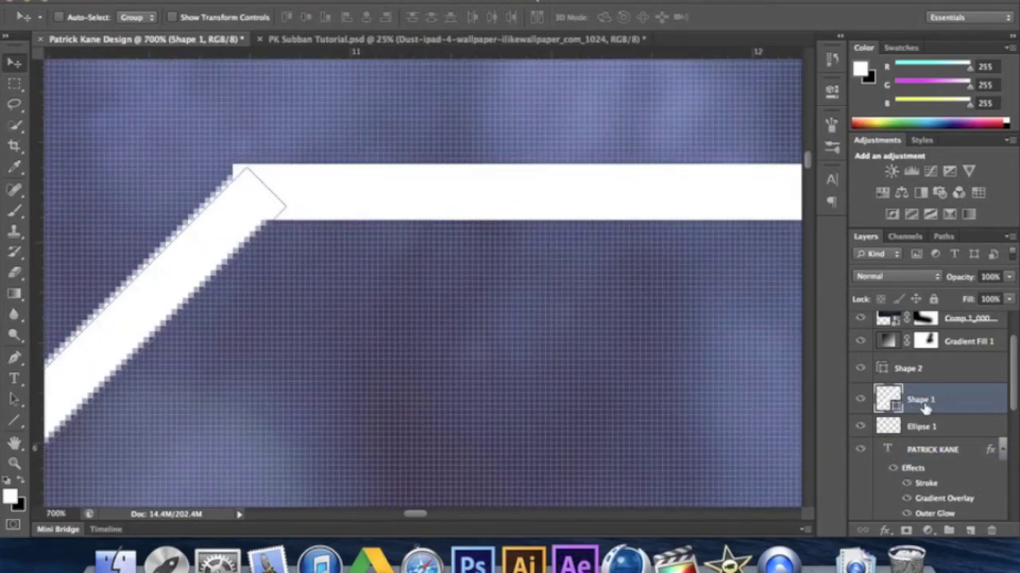
{"action": "key", "text": "super+equal"}
{"action": "key", "text": "super+equal"}
{"action": "left_click", "coordinate": [926, 368]}
{"action": "left_click_drag", "start_coordinate": [186, 145], "coordinate": [189, 165]}
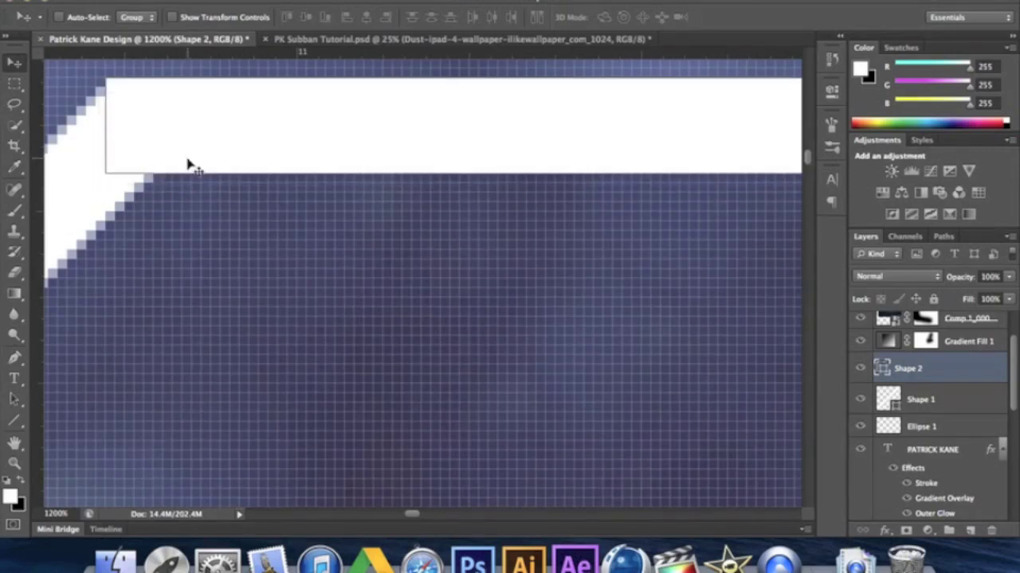
{"action": "key", "text": "super+equal"}
{"action": "key", "text": "super+equal"}
{"action": "key", "text": "super+equal"}
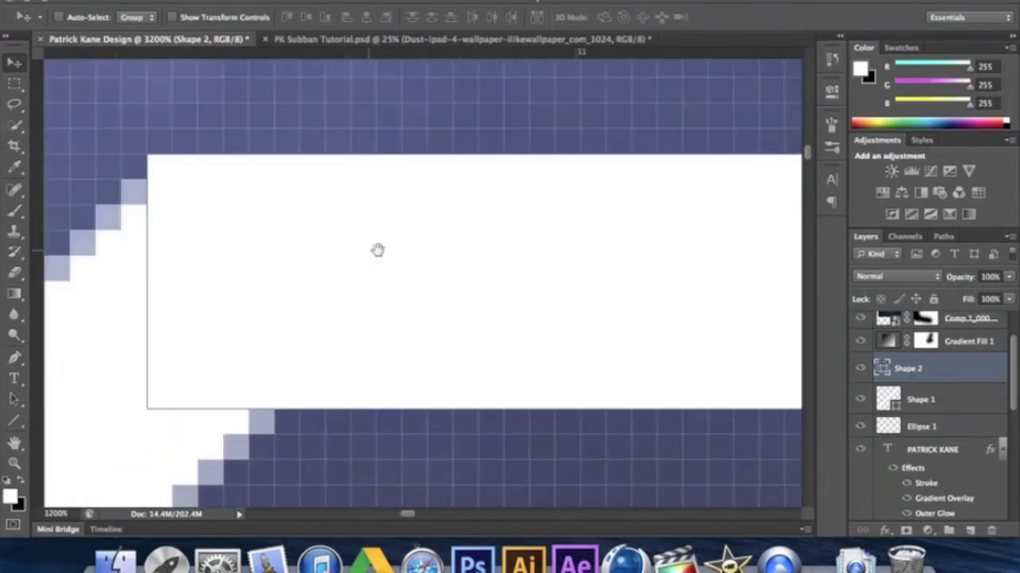
{"action": "left_click_drag", "start_coordinate": [377, 250], "coordinate": [522, 225]}
Step: Merge the Shape 2, Shape 1 and Ellipse 1 layers into a single callout layer
{"action": "key", "text": "super+minus"}
{"action": "key", "text": "super+minus"}
{"action": "key", "text": "super+minus"}
{"action": "key", "text": "super+minus"}
{"action": "key", "text": "super+minus"}
{"action": "key", "text": "super+minus"}
{"action": "key", "text": "super+minus"}
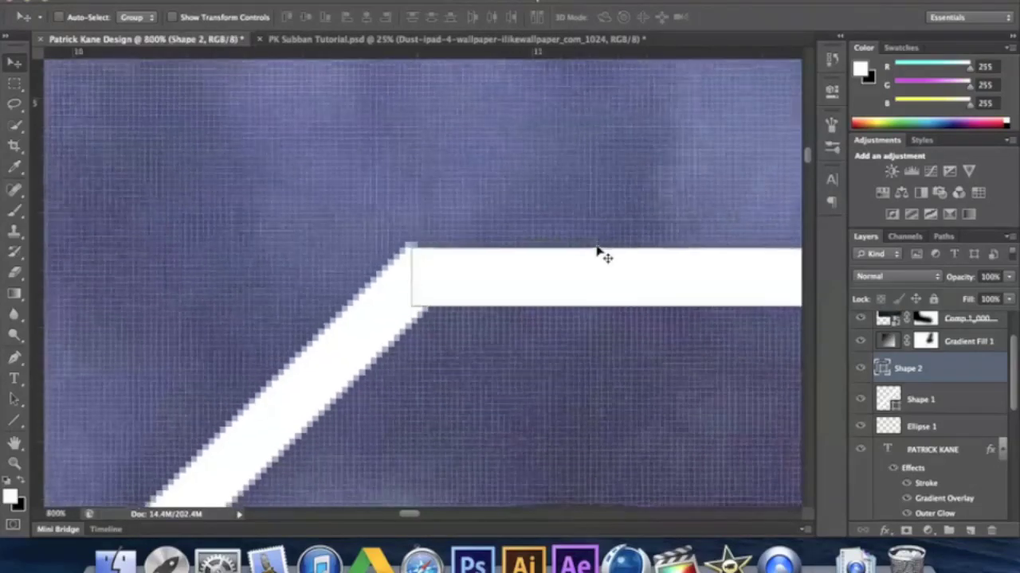
{"action": "key", "text": "super+minus"}
{"action": "key", "text": "super+minus"}
{"action": "key", "text": "super+minus"}
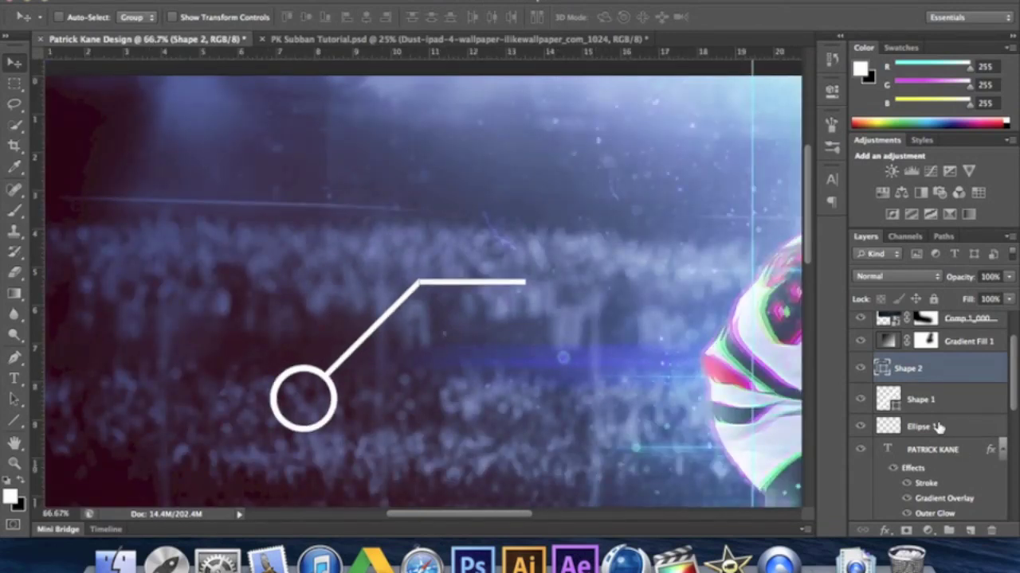
{"action": "left_click", "coordinate": [938, 427], "text": "shift"}
{"action": "key", "text": "super+e"}
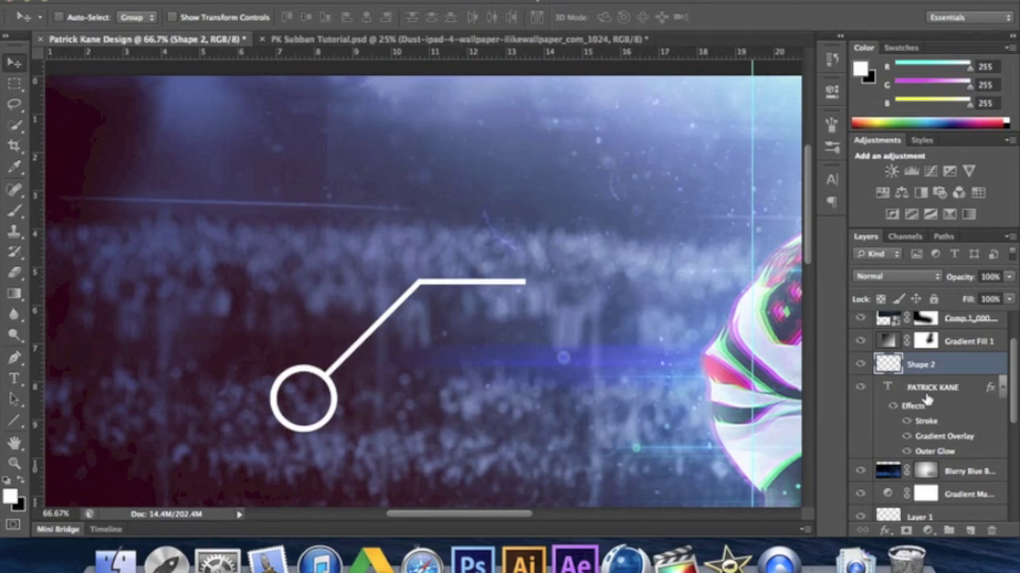
Step: Copy the PATRICK KANE text layer's style and paste it onto the merged Shape 2 layer
{"action": "left_click", "coordinate": [925, 395]}
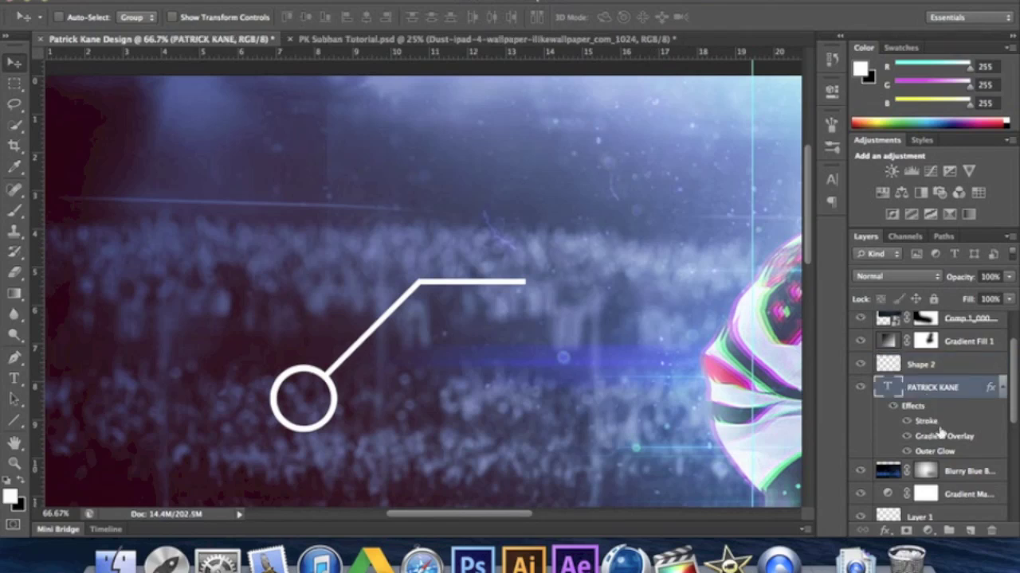
{"action": "right_click", "coordinate": [921, 392]}
{"action": "scroll", "coordinate": [899, 478], "scroll_direction": "down", "scroll_amount": 10}
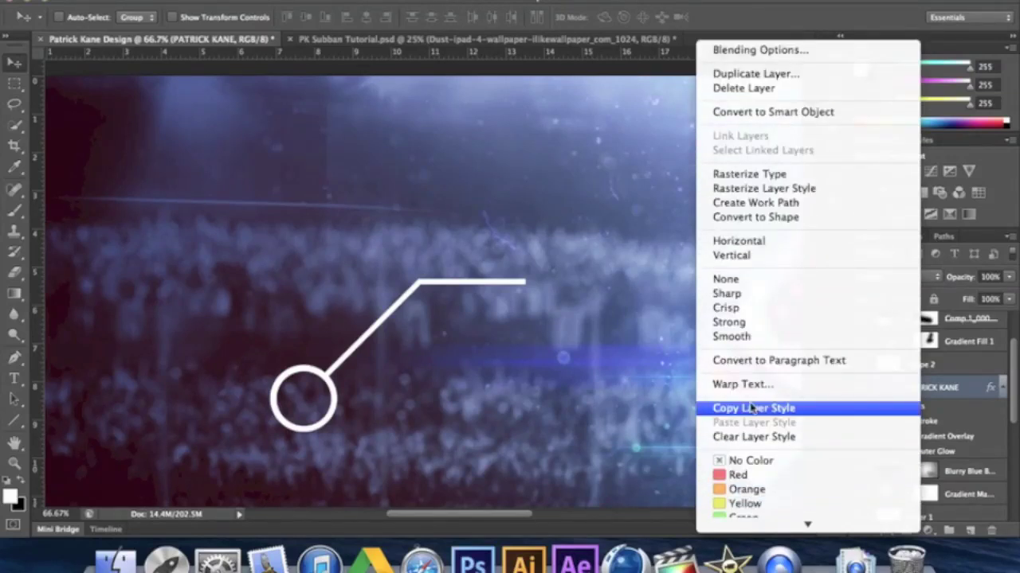
{"action": "left_click", "coordinate": [752, 408]}
{"action": "left_click", "coordinate": [922, 366]}
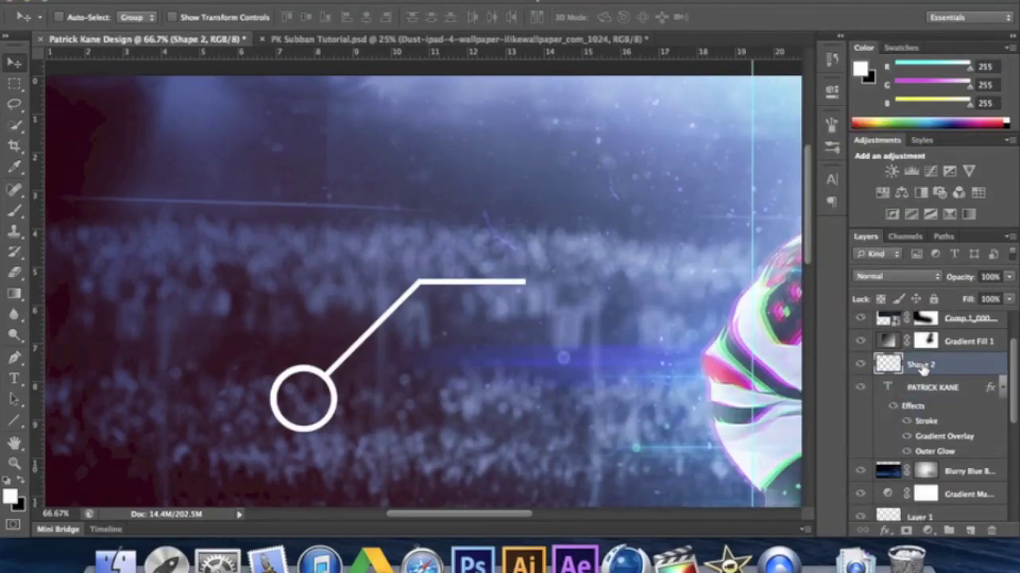
{"action": "right_click", "coordinate": [922, 366]}
{"action": "left_click", "coordinate": [724, 239]}
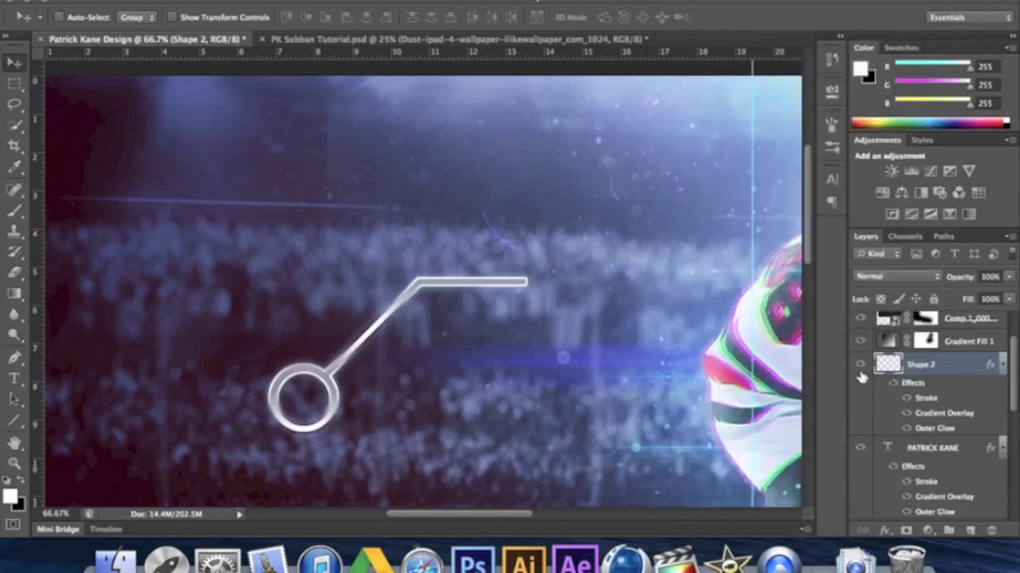
Step: Set the Outer Glow opacity of Shape 2 to 32% and accept the layer style
{"action": "double_click", "coordinate": [925, 399]}
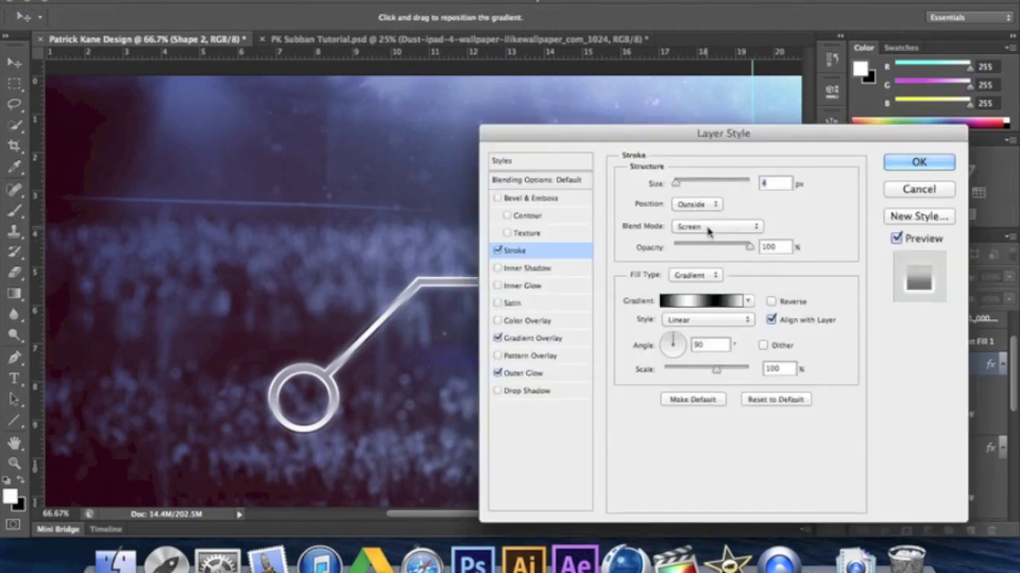
{"action": "left_click", "coordinate": [516, 374]}
{"action": "mouse_move", "coordinate": [695, 207]}
{"action": "left_mouse_down"}
{"action": "mouse_move", "coordinate": [709, 208]}
{"action": "mouse_move", "coordinate": [699, 208]}
{"action": "left_mouse_up"}
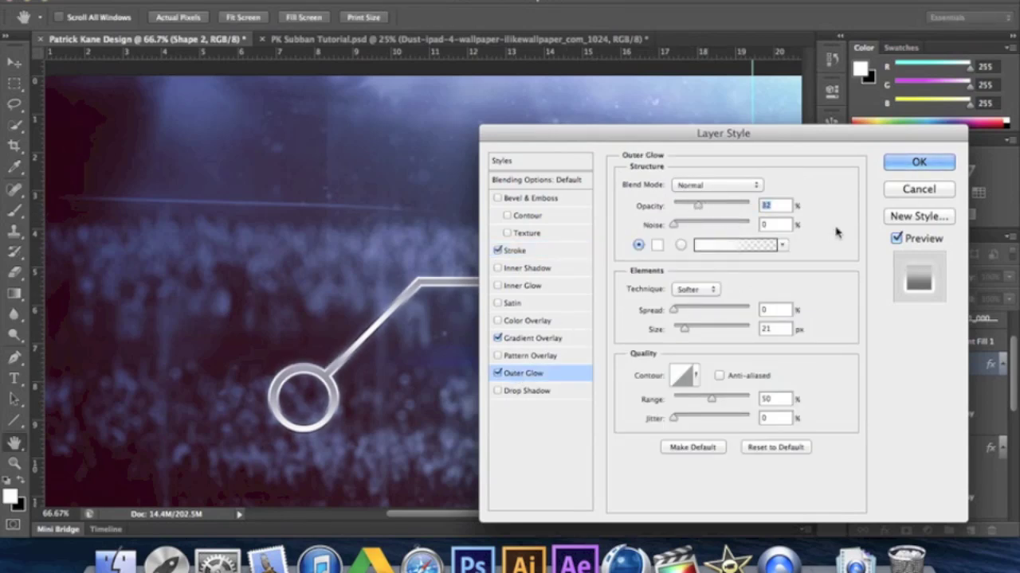
{"action": "left_click", "coordinate": [900, 166]}
{"action": "key", "text": "v"}
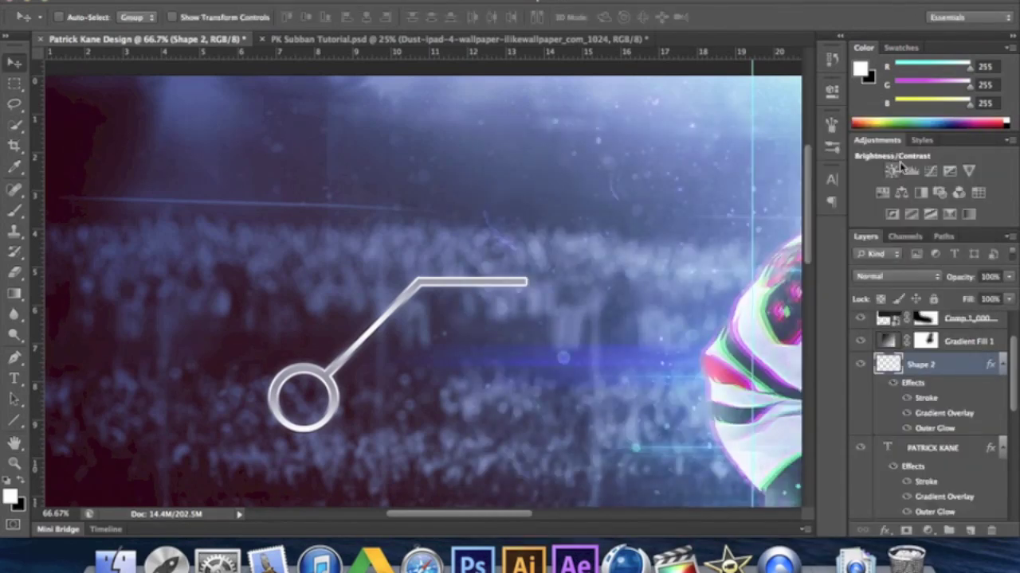
Step: Flip the Shape 2 callout horizontally and move it so its ring sits beside the player's sleeve, committing the transform
{"action": "key", "text": "super+minus"}
{"action": "key", "text": "super+minus"}
{"action": "key", "text": "super+minus"}
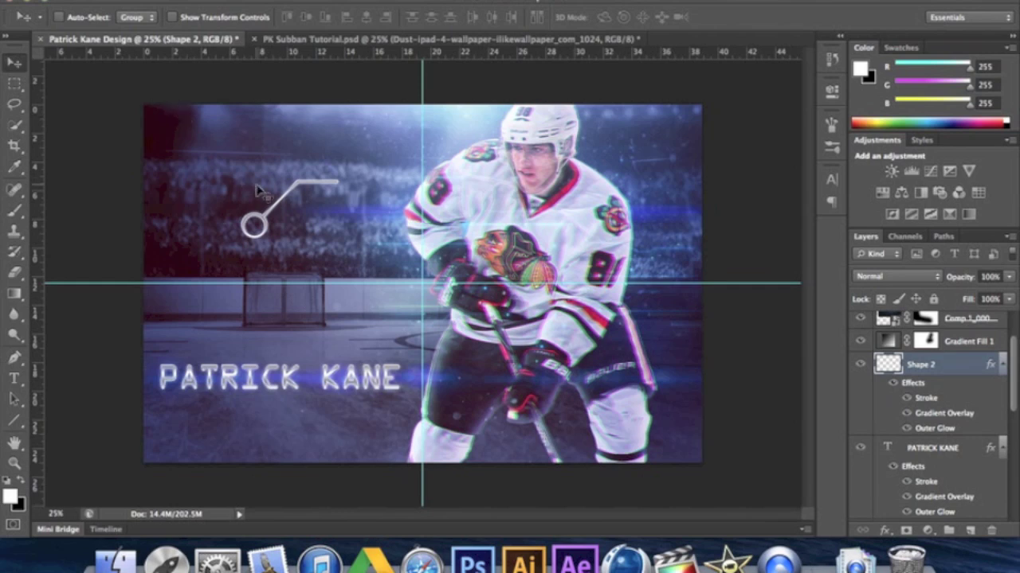
{"action": "key", "text": "super+t"}
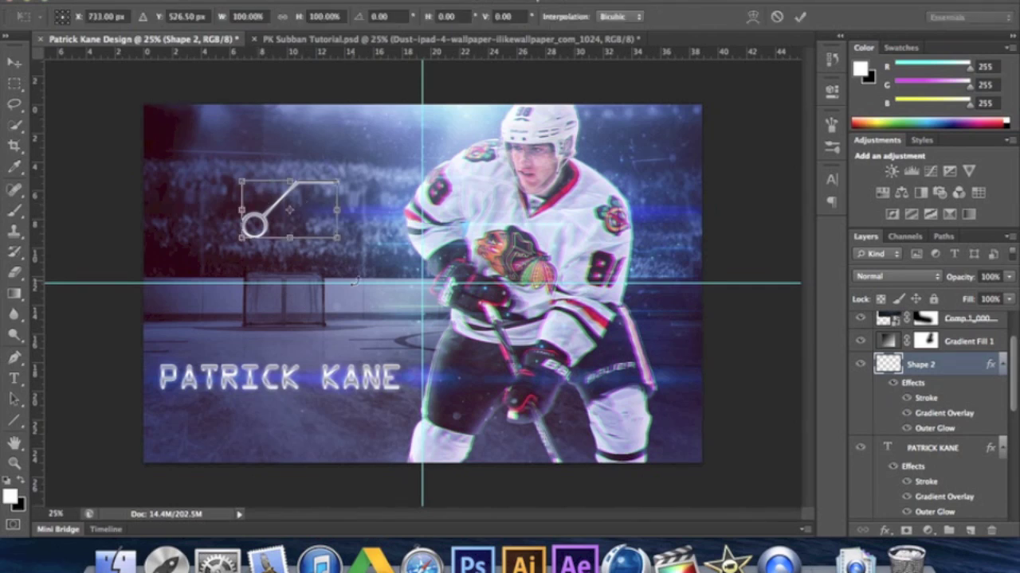
{"action": "right_click", "coordinate": [327, 217]}
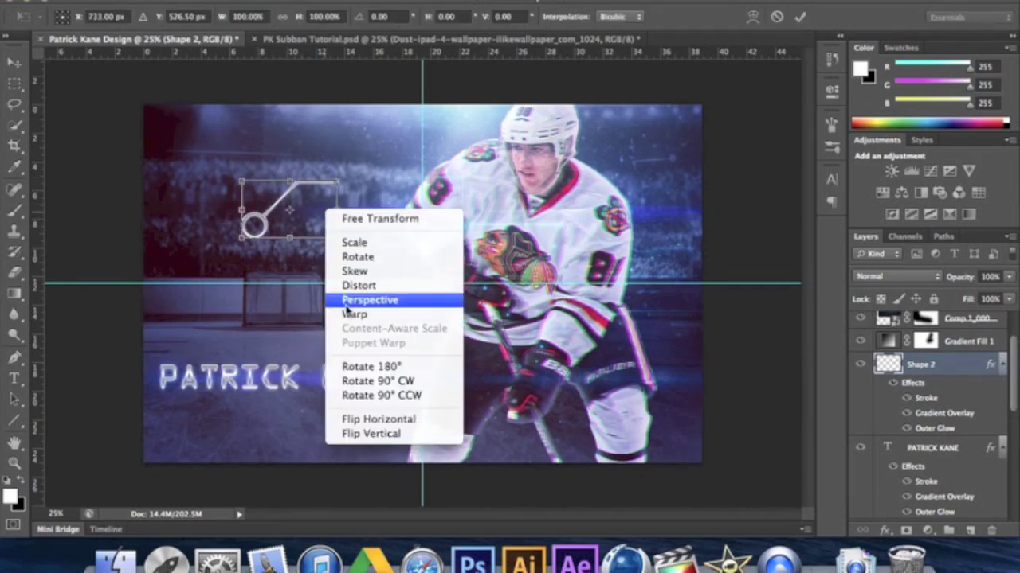
{"action": "left_click", "coordinate": [367, 419]}
{"action": "left_click_drag", "start_coordinate": [317, 206], "coordinate": [371, 195]}
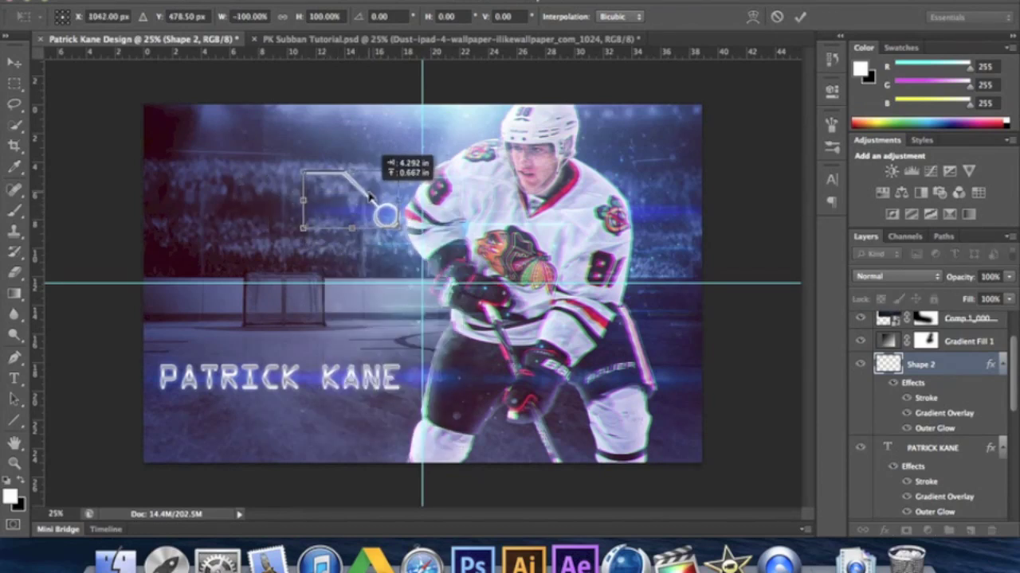
{"action": "left_click", "coordinate": [799, 16]}
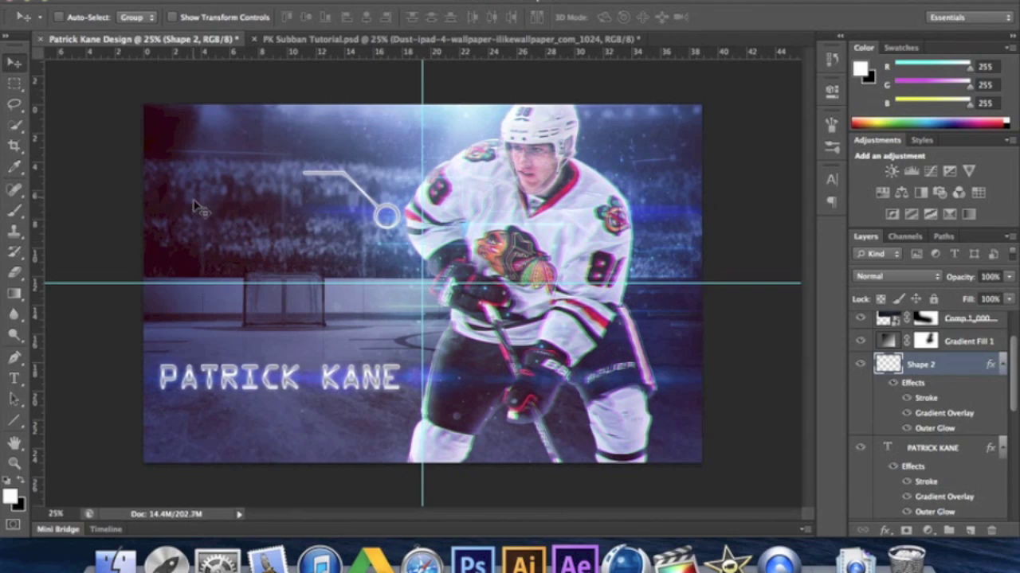
Step: Add the text "1ST OVERALL PICK" in 72 pt OCR A Std just above the callout's horizontal line and commit it
{"action": "left_click", "coordinate": [15, 379]}
{"action": "left_click", "coordinate": [276, 158]}
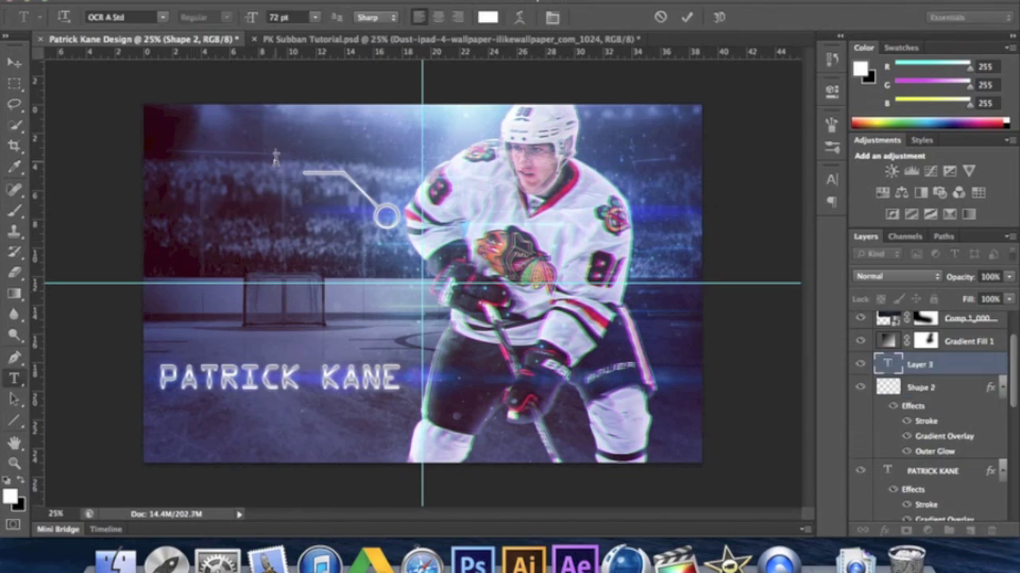
{"action": "type", "text": "1ST OVE"}
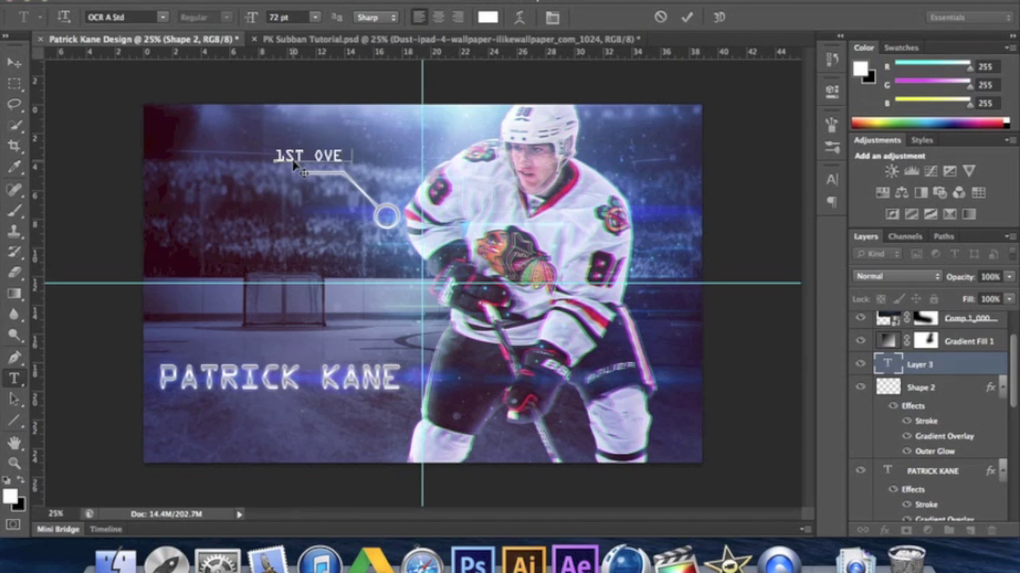
{"action": "type", "text": "RALL PICK"}
{"action": "left_click_drag", "start_coordinate": [239, 227], "coordinate": [222, 239]}
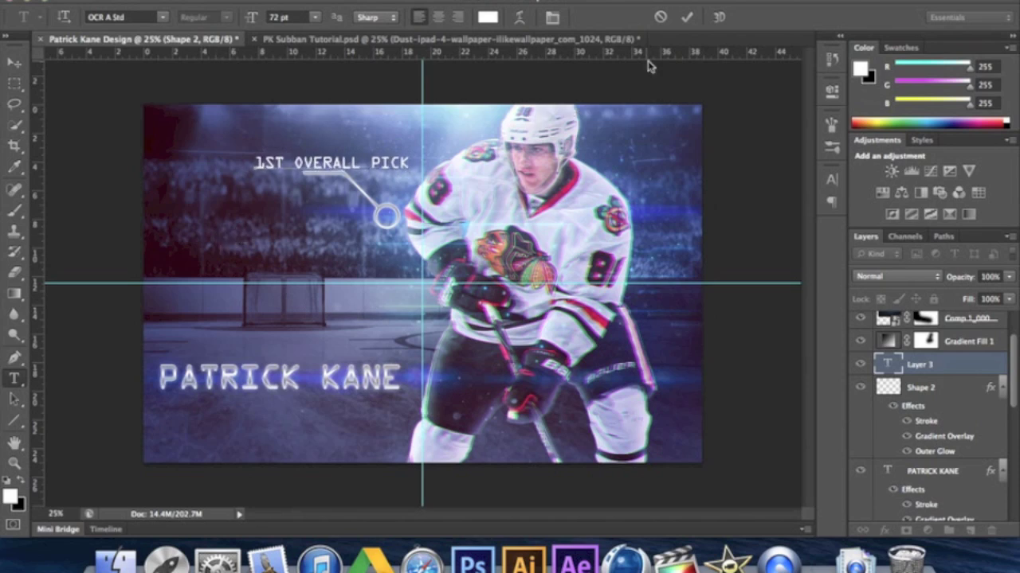
{"action": "left_click", "coordinate": [685, 16]}
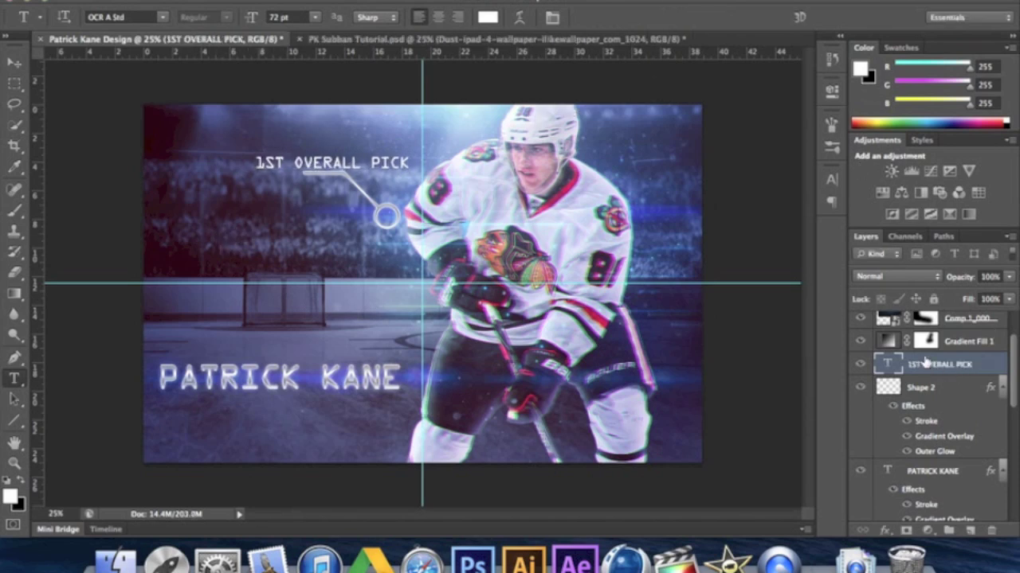
Step: Paste the copied layer style onto the 1ST OVERALL PICK text layer and select the Shape 2 layer
{"action": "right_click", "coordinate": [924, 363]}
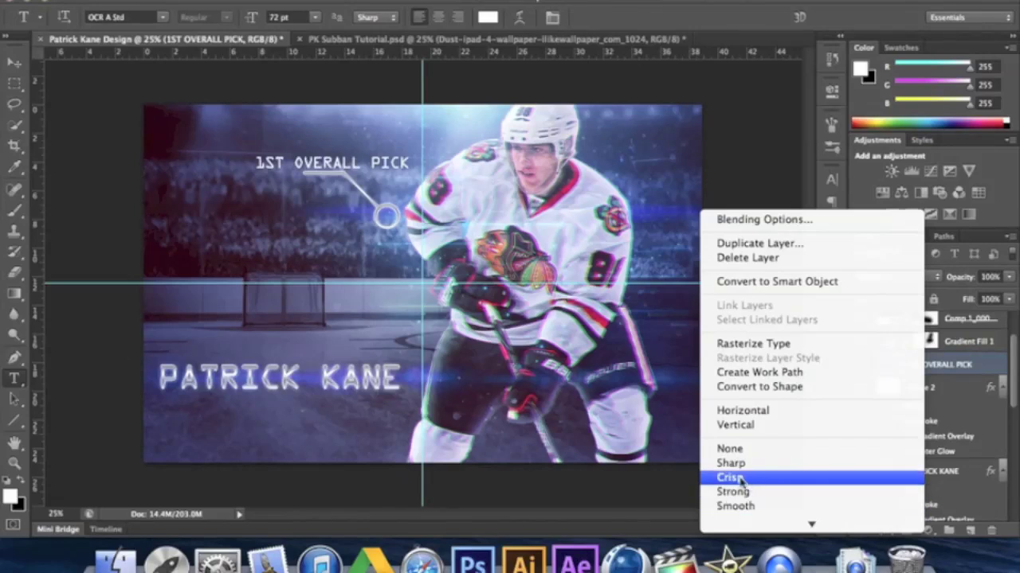
{"action": "left_click", "coordinate": [741, 463]}
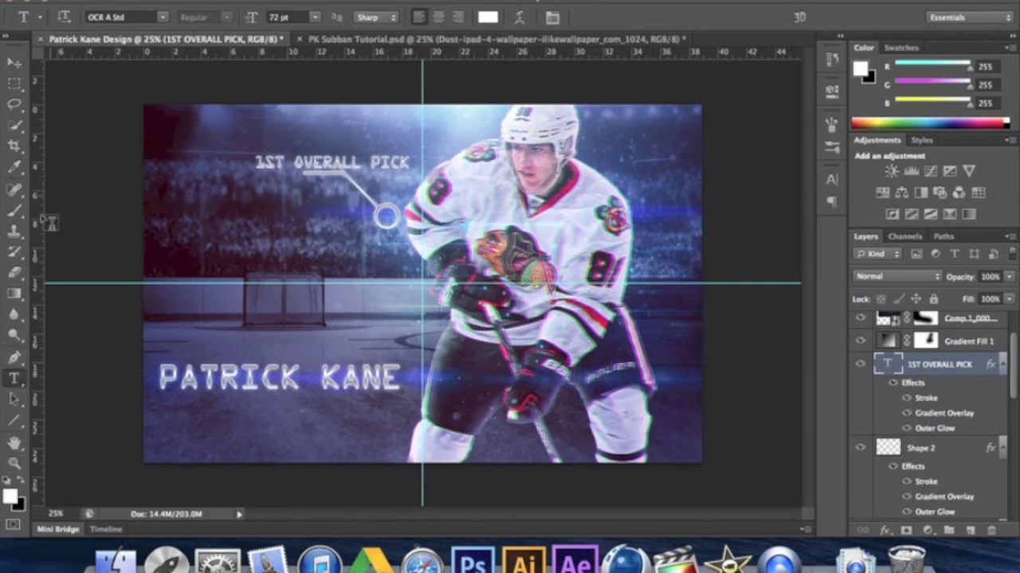
{"action": "left_click", "coordinate": [932, 451]}
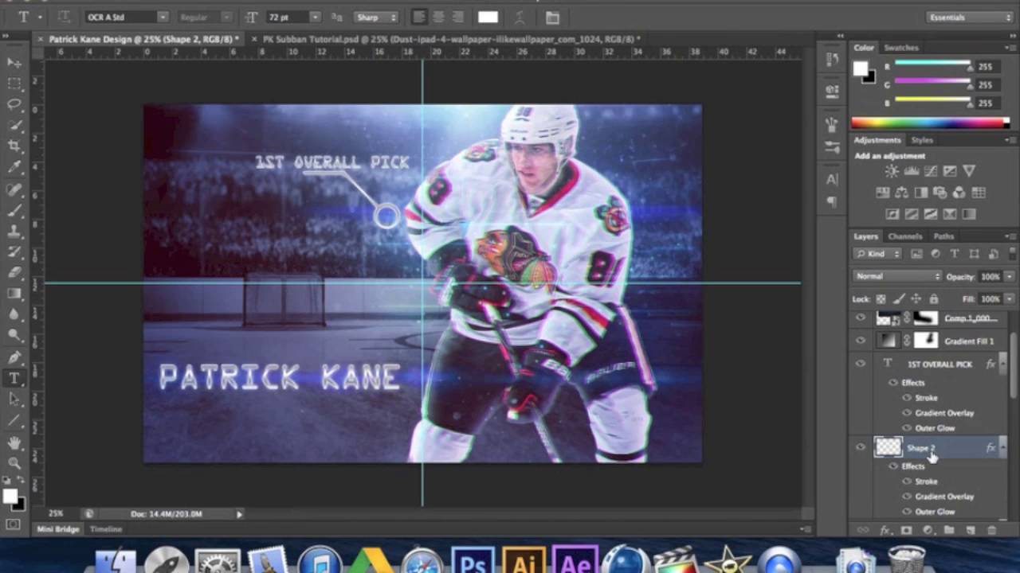
Step: Duplicate the Shape 2 callout, flip the copy vertically and horizontally, and move it to the empty area beside the player's number 81 shoulder
{"action": "key", "text": "super+j"}
{"action": "key", "text": "super+t"}
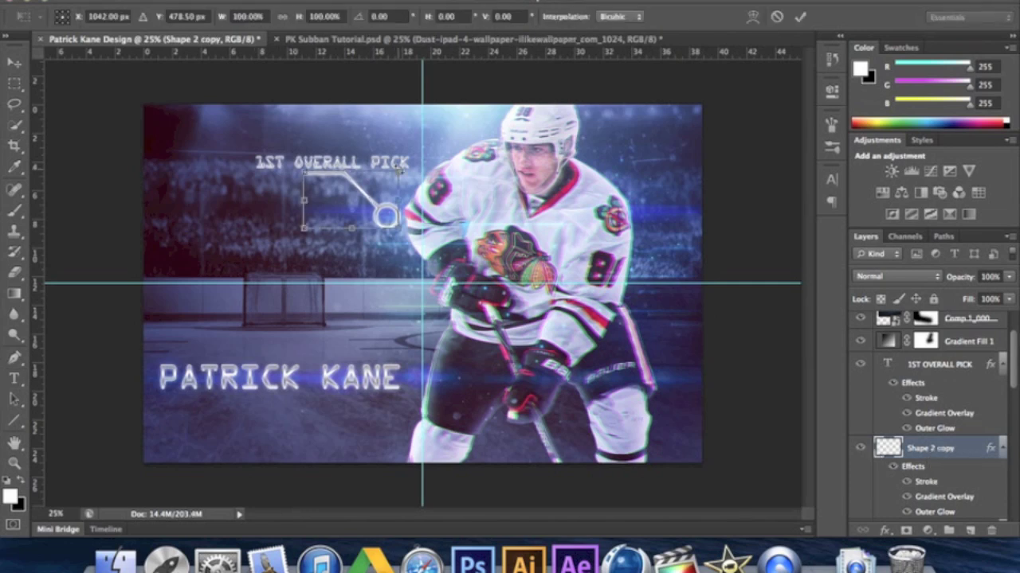
{"action": "right_click", "coordinate": [386, 191]}
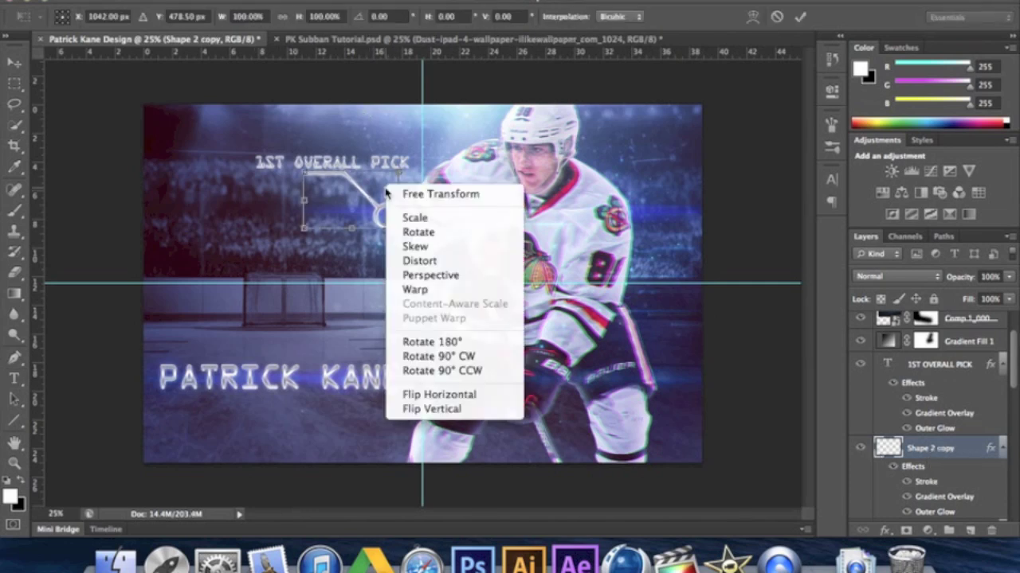
{"action": "left_click", "coordinate": [447, 408]}
{"action": "left_click_drag", "start_coordinate": [381, 205], "coordinate": [649, 211]}
{"action": "right_click", "coordinate": [649, 211]}
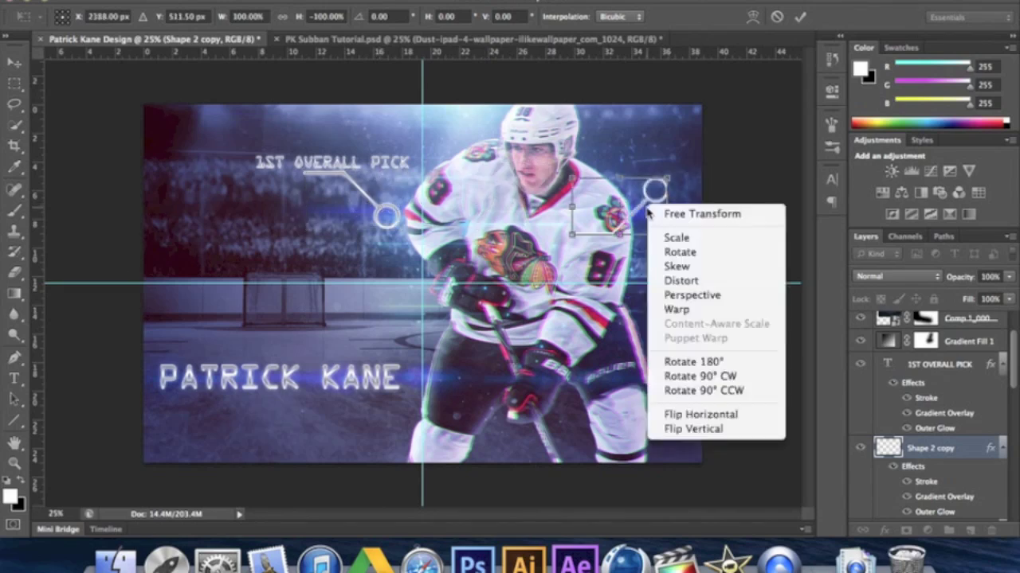
{"action": "left_click", "coordinate": [685, 418]}
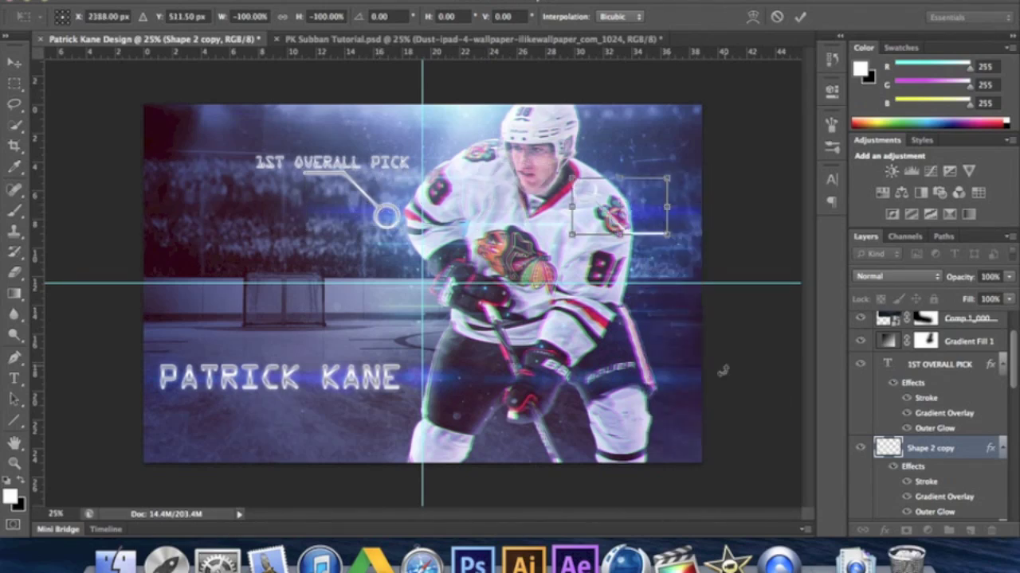
{"action": "left_click_drag", "start_coordinate": [642, 201], "coordinate": [668, 183]}
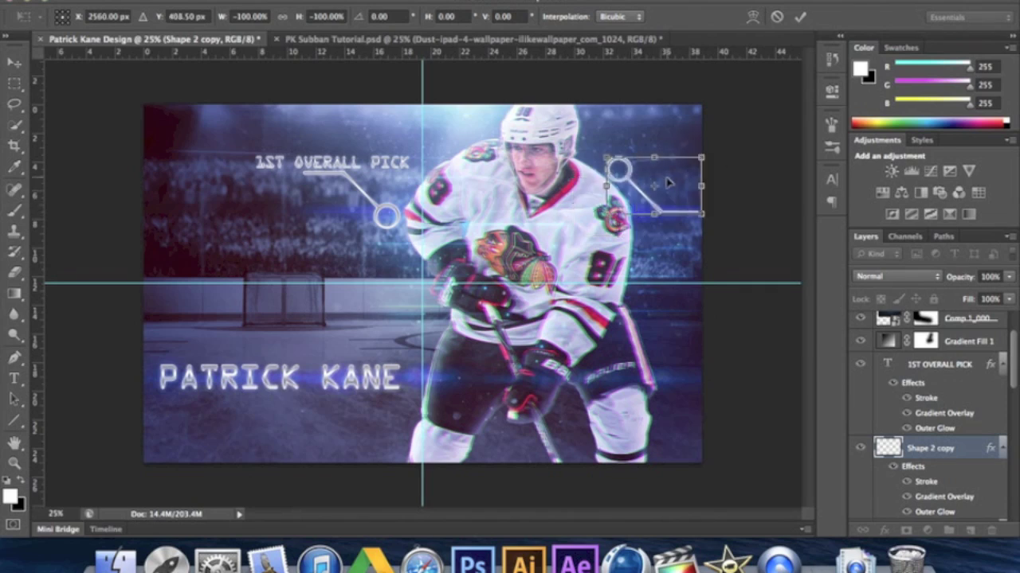
Step: Flip the callout copy vertically again, place its ring just above that shoulder near the helmet, and commit the transform
{"action": "right_click", "coordinate": [666, 176]}
{"action": "left_click", "coordinate": [726, 402]}
{"action": "left_click_drag", "start_coordinate": [691, 196], "coordinate": [656, 158]}
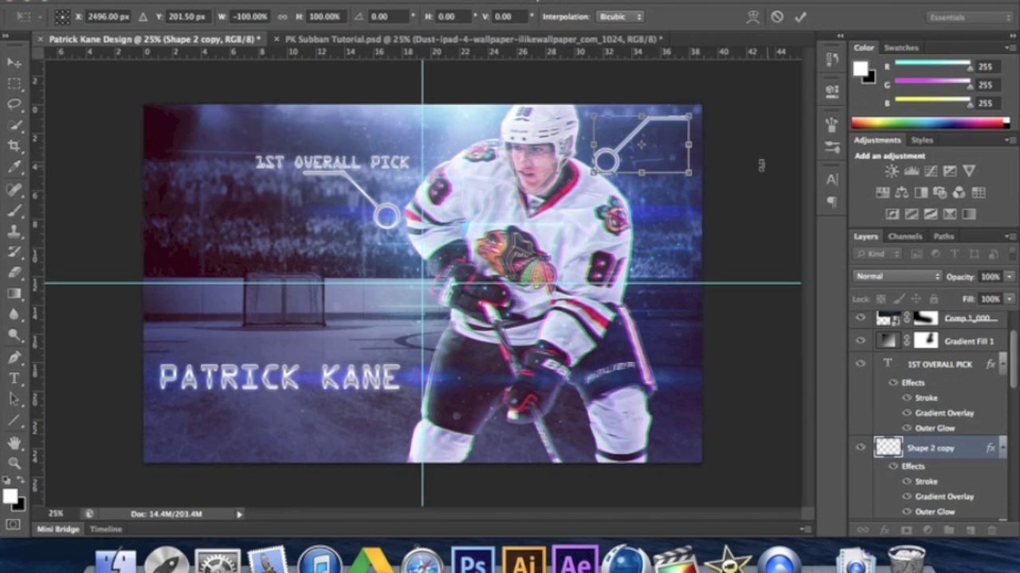
{"action": "left_click", "coordinate": [799, 17]}
Step: Start a 72 pt OCR A Std caption beneath the new callout's horizontal line, reading "2 TIME" with "STANLEY" on the second line
{"action": "key", "text": "t"}
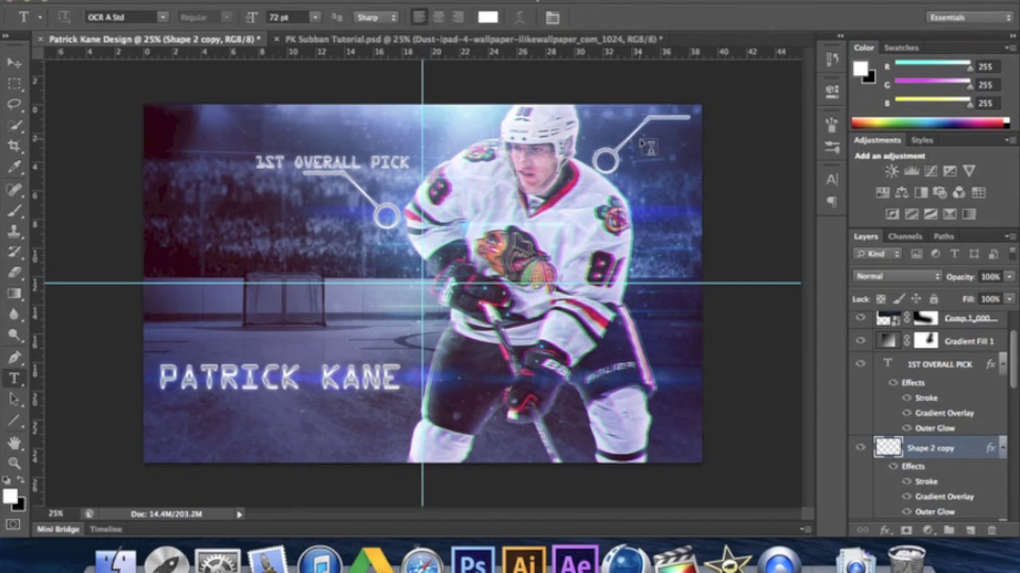
{"action": "left_click", "coordinate": [647, 147]}
{"action": "type", "text": "2 TIME"}
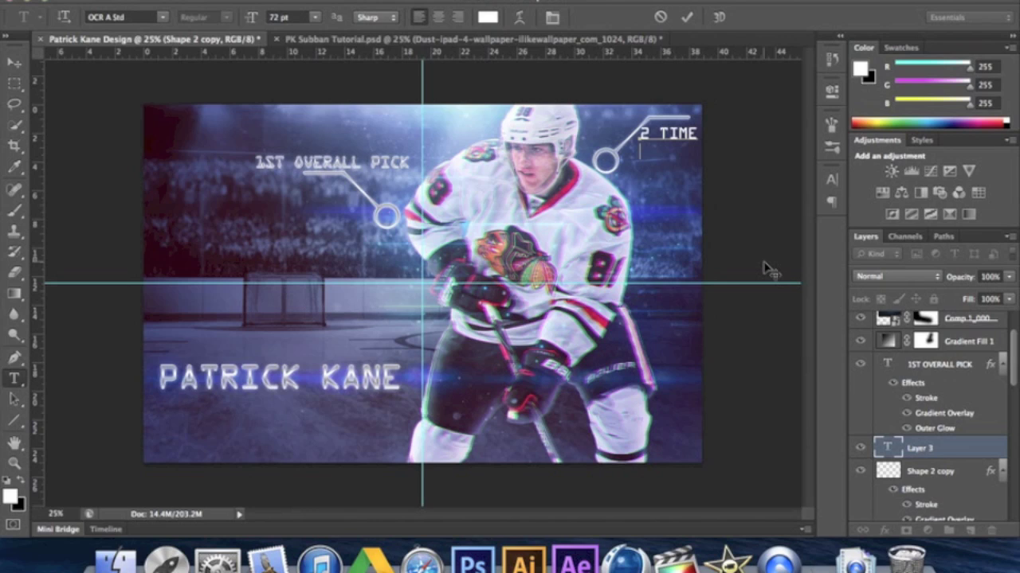
{"action": "key", "text": "Return"}
{"action": "type", "text": "STANLEY"}
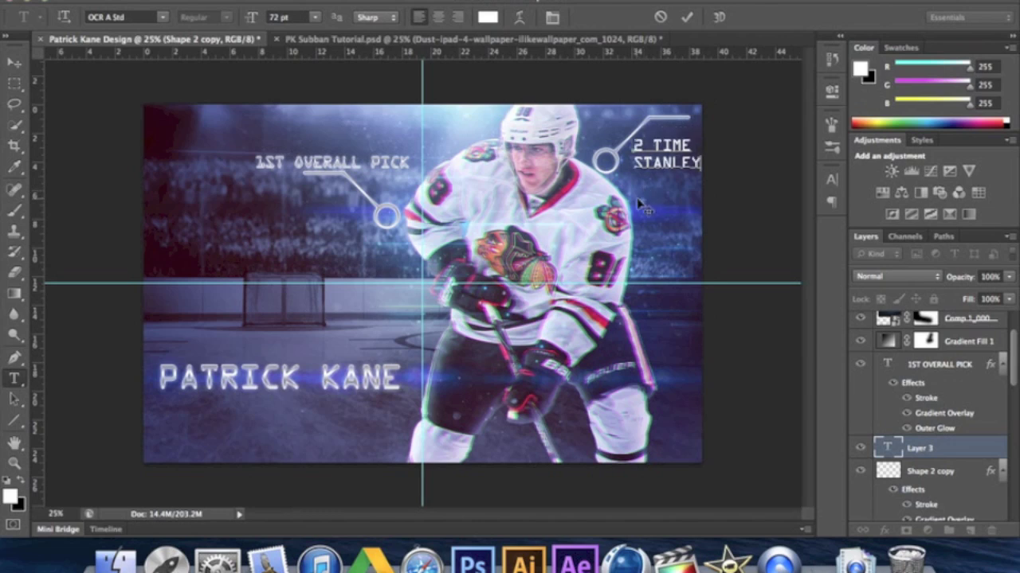
{"action": "left_click_drag", "start_coordinate": [644, 191], "coordinate": [634, 203]}
{"action": "key", "text": "BackSpace"}
{"action": "type", "text": "Y"}
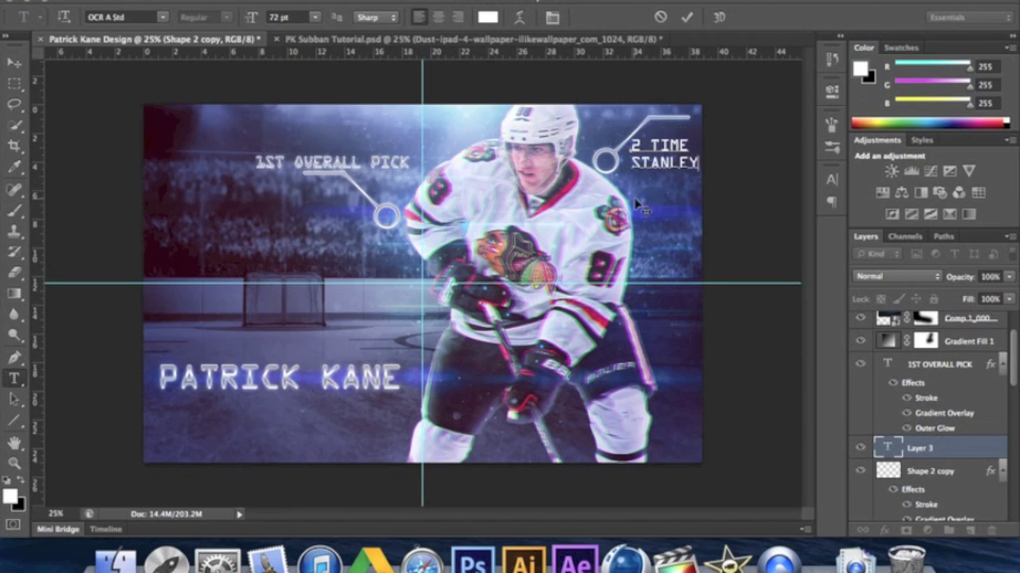
Step: Add "CUP" and "CHAMPION" on the following lines of the caption and commit the text
{"action": "key", "text": "Return"}
{"action": "type", "text": "CU"}
{"action": "type", "text": "P"}
{"action": "type", "text": " C"}
{"action": "key", "text": "BackSpace"}
{"action": "key", "text": "BackSpace"}
{"action": "key", "text": "BackSpace"}
{"action": "key", "text": "BackSpace"}
{"action": "key", "text": "BackSpace"}
{"action": "type", "text": "CUP"}
{"action": "key", "text": "BackSpace"}
{"action": "type", "text": "P CHA"}
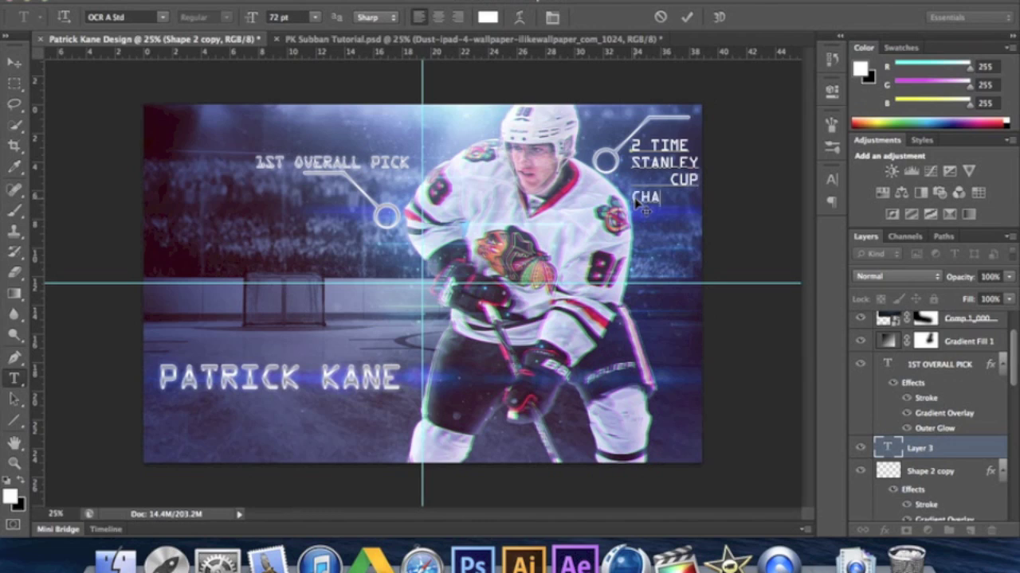
{"action": "type", "text": "MPION"}
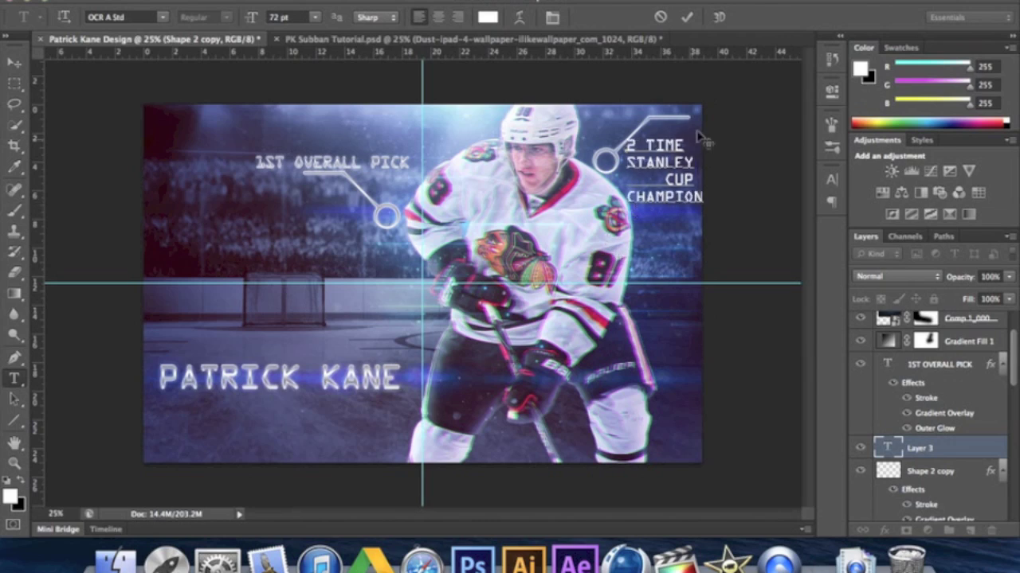
{"action": "left_click", "coordinate": [686, 17]}
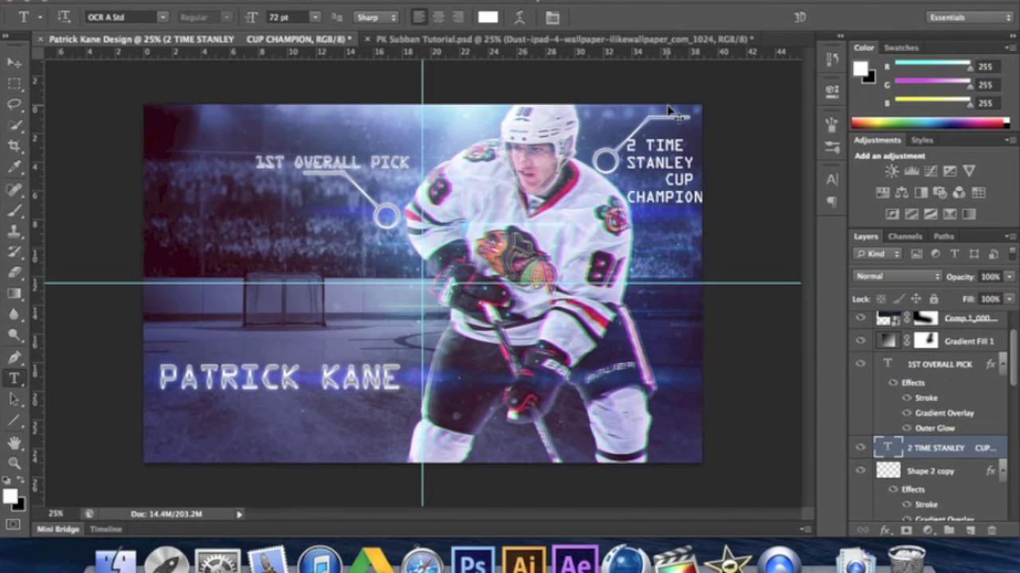
Step: Scale the Stanley Cup caption to about 84%, position it under the callout's horizontal line, and commit the transform
{"action": "key", "text": "ctrl+t"}
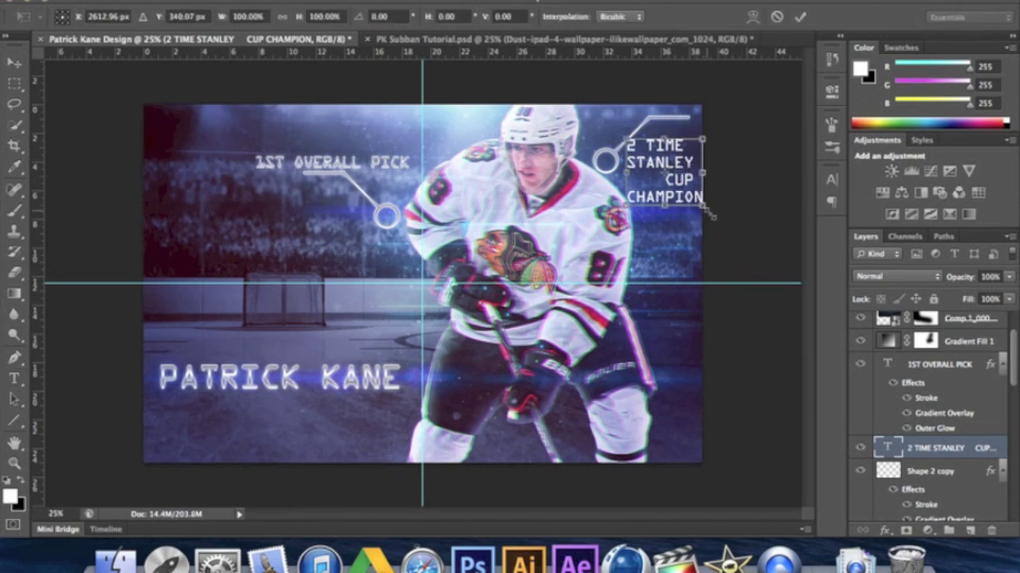
{"action": "left_click_drag", "start_coordinate": [703, 205], "coordinate": [684, 194]}
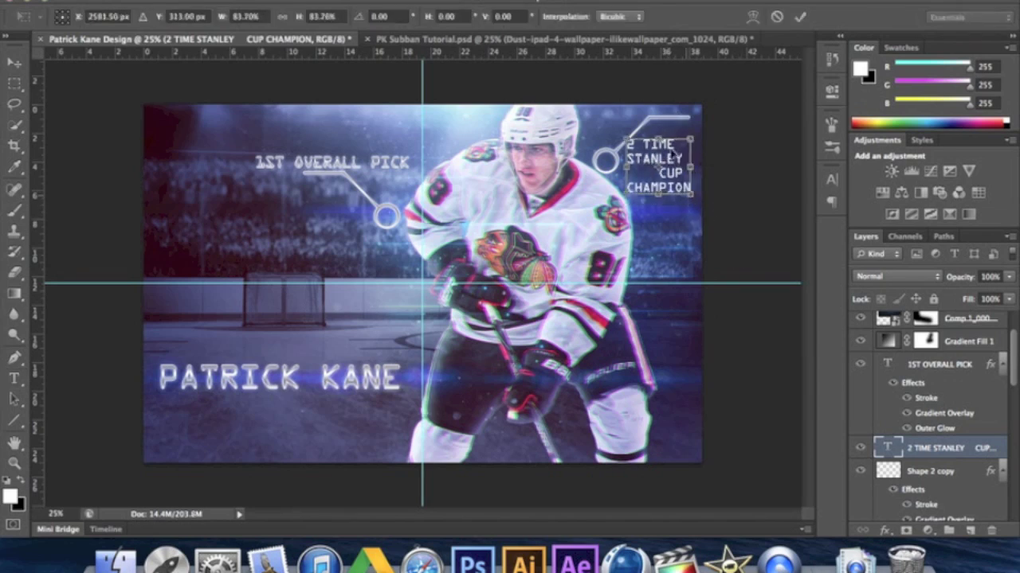
{"action": "left_click_drag", "start_coordinate": [675, 144], "coordinate": [683, 151]}
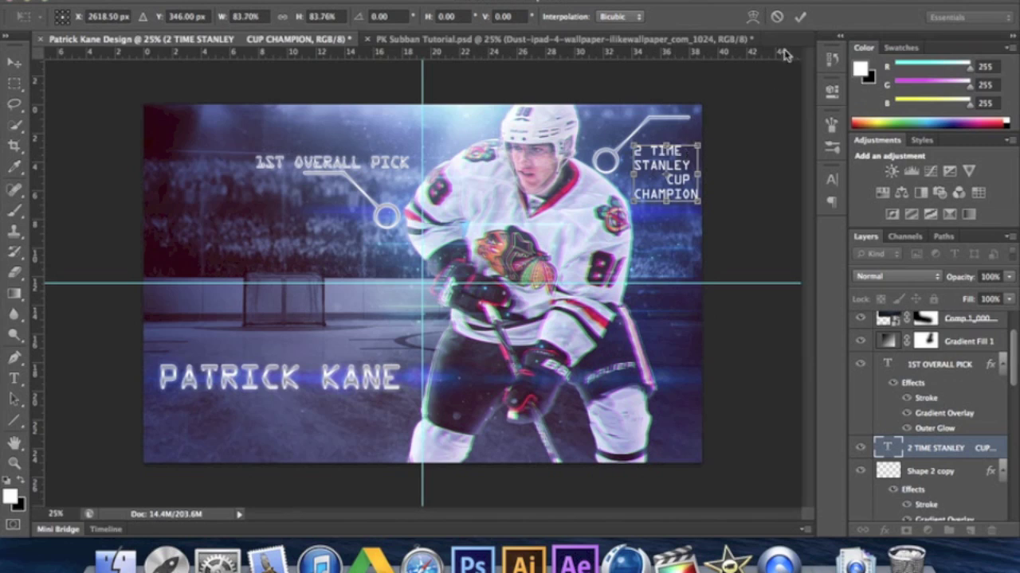
{"action": "left_click", "coordinate": [800, 16]}
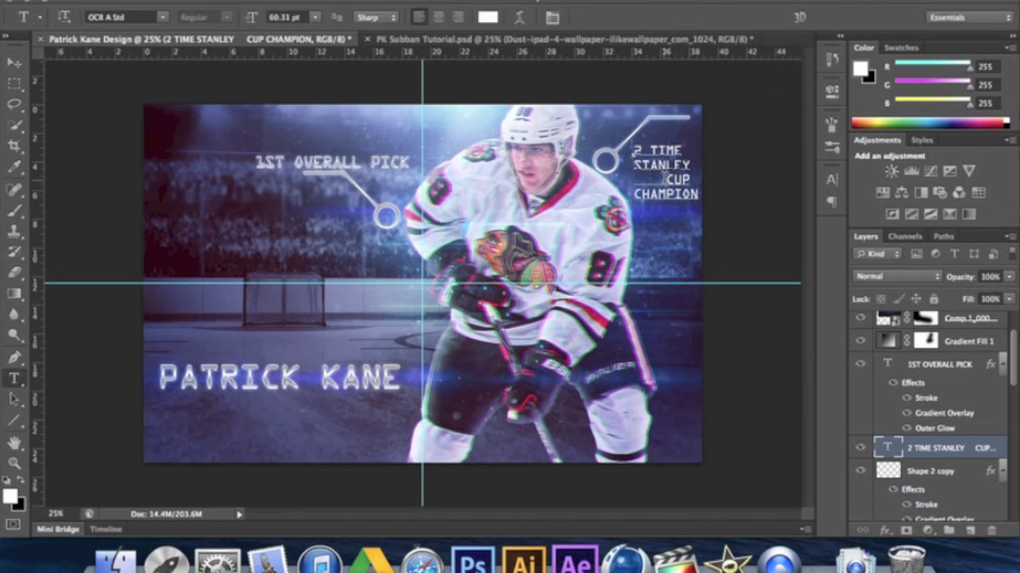
Step: Rearrange the caption into three lines, "2 TIME", "STANLEY CUP" and an indented "CHAMPION", and commit the text
{"action": "left_click", "coordinate": [667, 180]}
{"action": "key", "text": "BackSpace"}
{"action": "key", "text": "BackSpace"}
{"action": "key", "text": "BackSpace"}
{"action": "key", "text": "BackSpace"}
{"action": "key", "text": "BackSpace"}
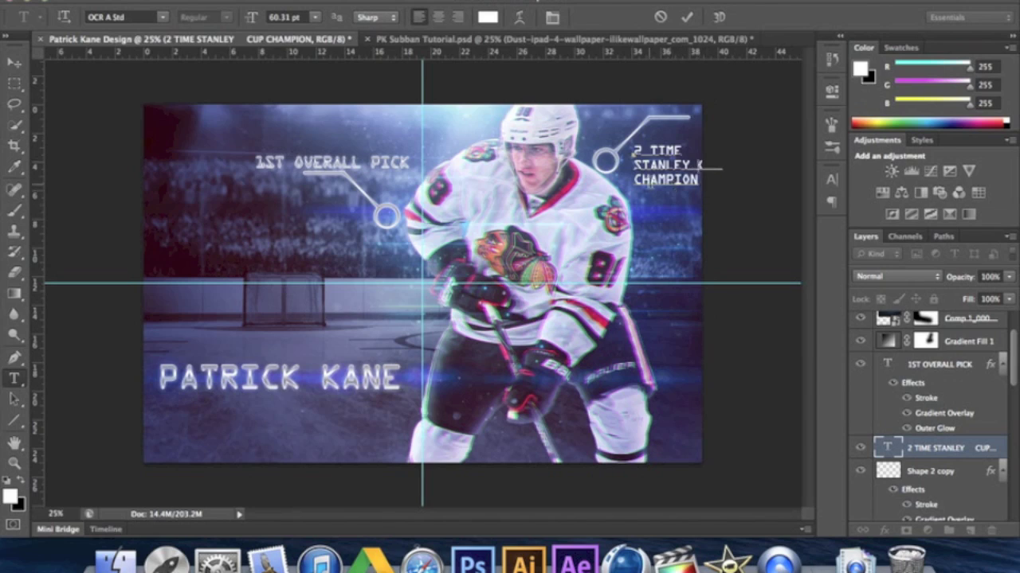
{"action": "left_click", "coordinate": [633, 180]}
{"action": "key", "text": "BackSpace"}
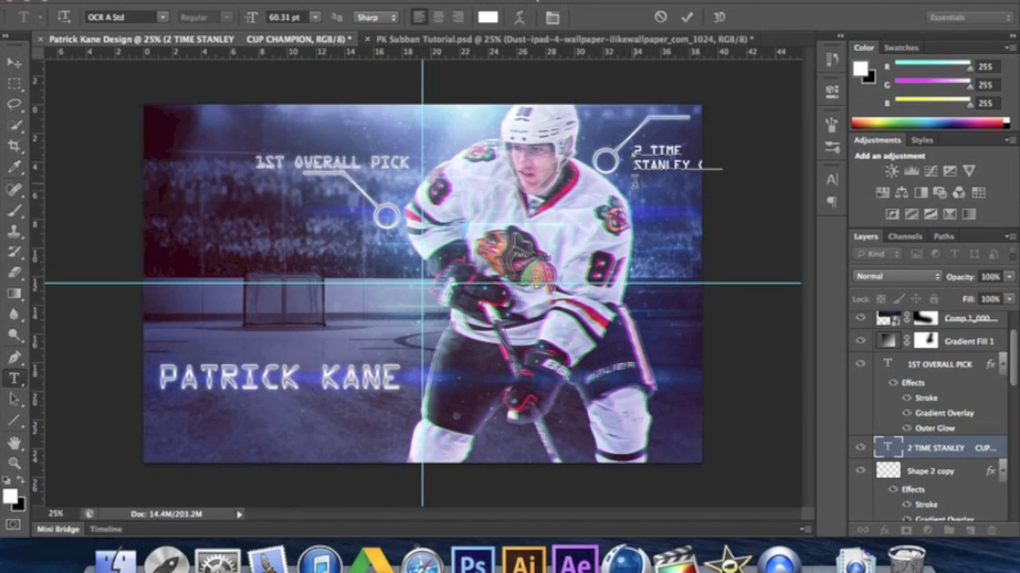
{"action": "type", "text": "CHAMPI"}
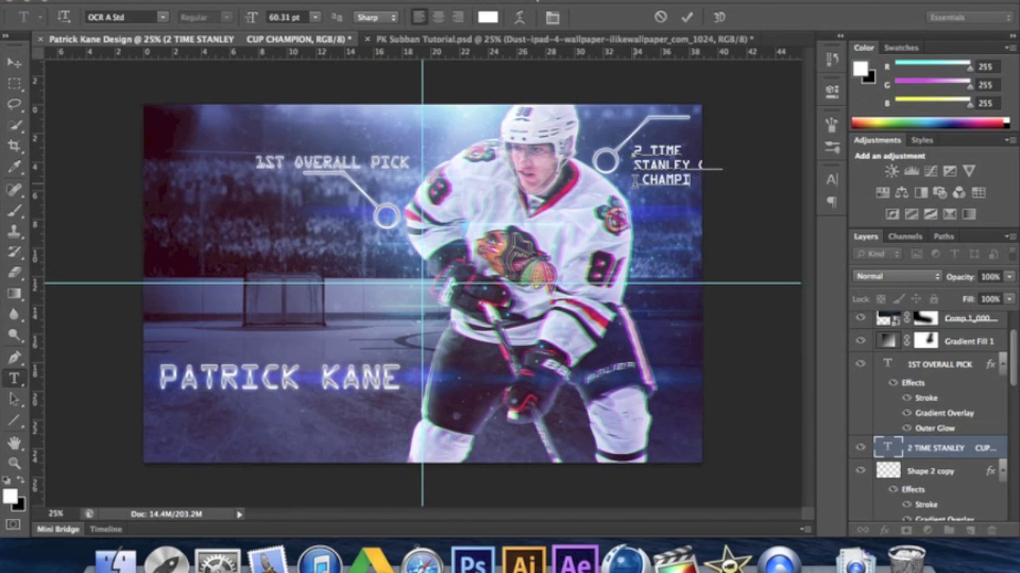
{"action": "type", "text": "ON"}
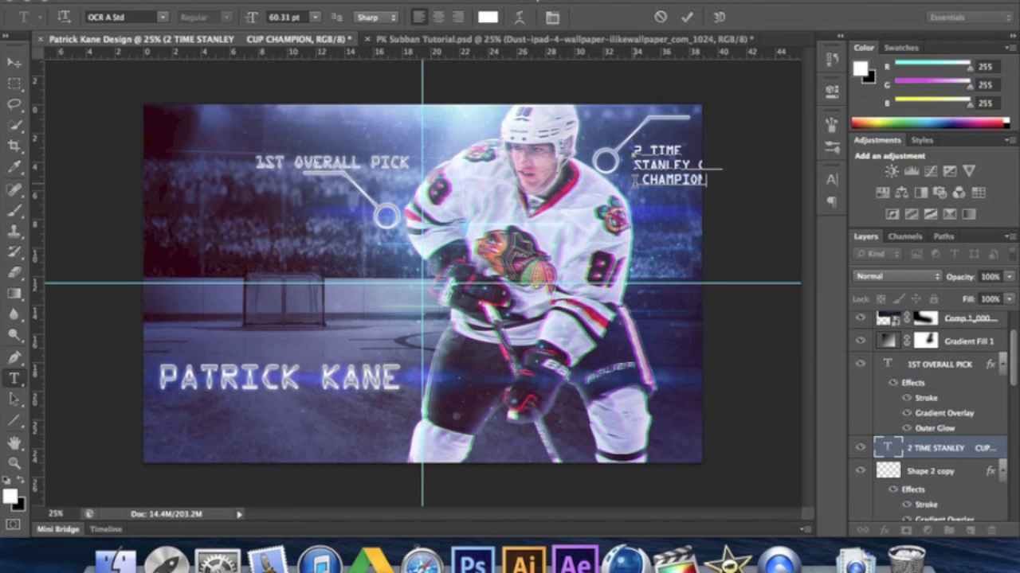
{"action": "left_click", "coordinate": [685, 18]}
Step: Scale the three-line caption to about 73%, move it up close beneath the callout's horizontal line, and commit the transform
{"action": "key", "text": "super+t"}
{"action": "left_click_drag", "start_coordinate": [724, 190], "coordinate": [681, 142]}
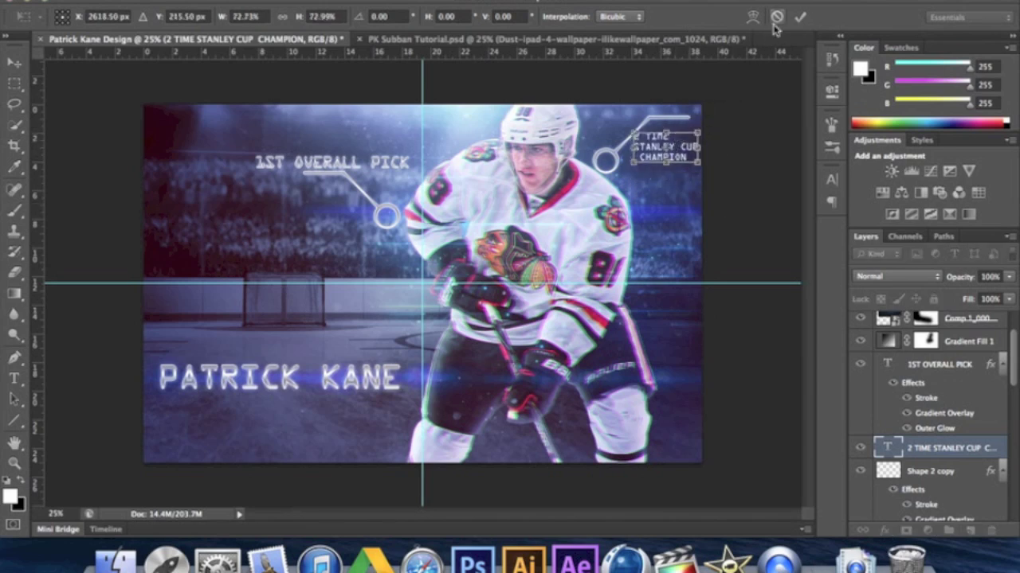
{"action": "left_click", "coordinate": [799, 16]}
{"action": "key", "text": "super+equal"}
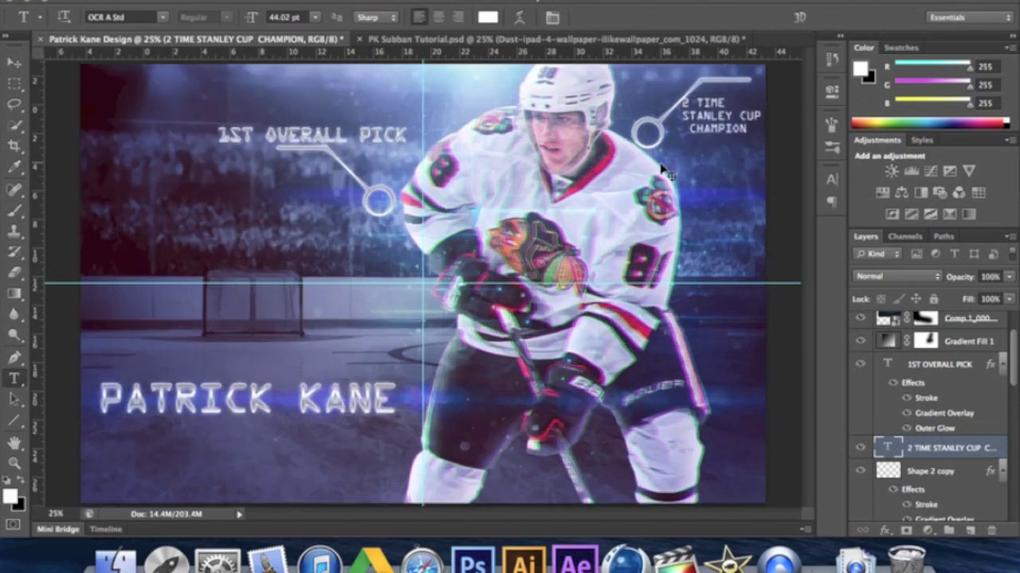
{"action": "key", "text": "super+equal"}
{"action": "key", "text": "super+equal"}
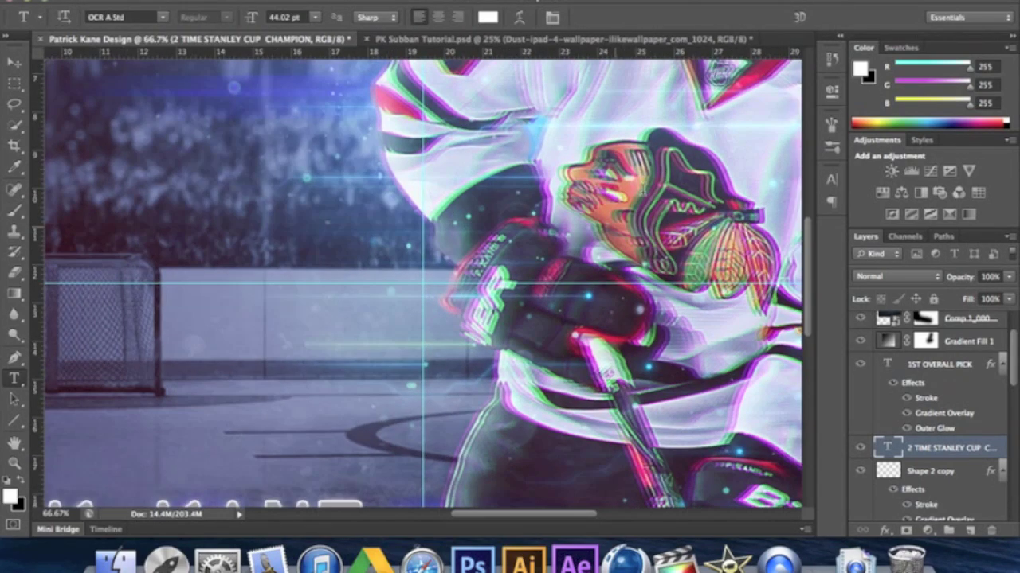
{"action": "left_click", "coordinate": [659, 185]}
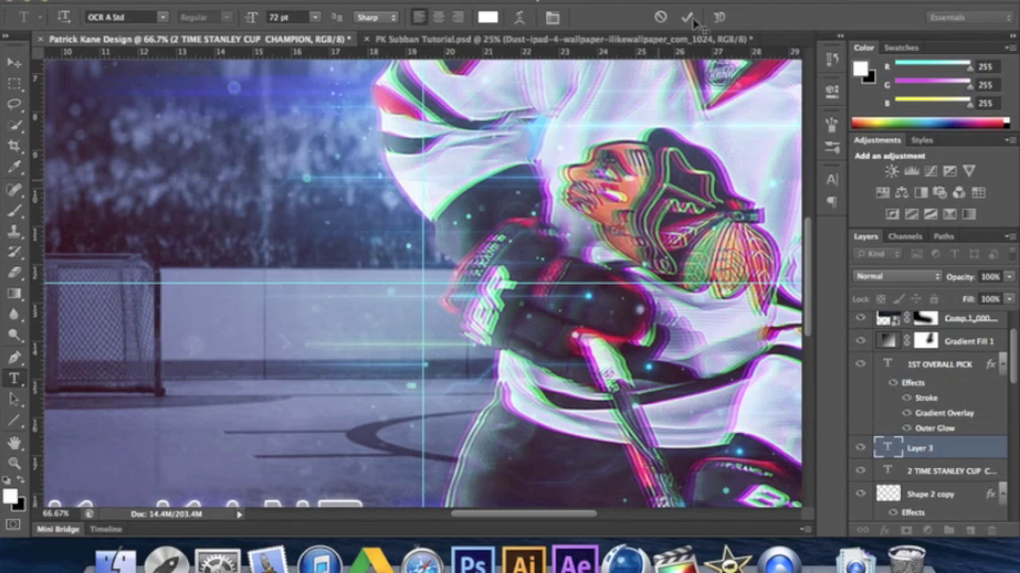
{"action": "key", "text": "Escape"}
{"action": "left_click", "coordinate": [642, 173]}
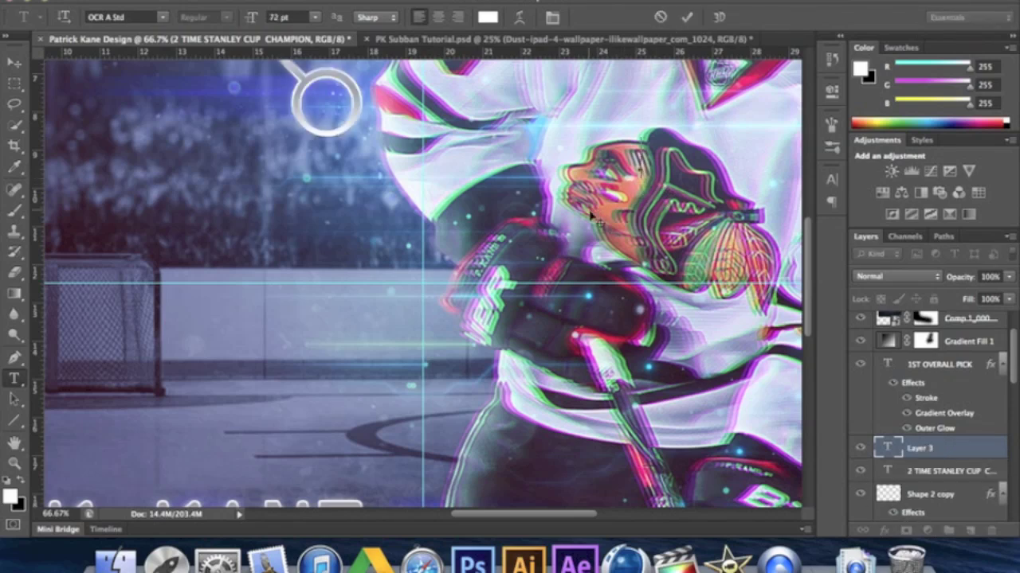
{"action": "type", "text": "V"}
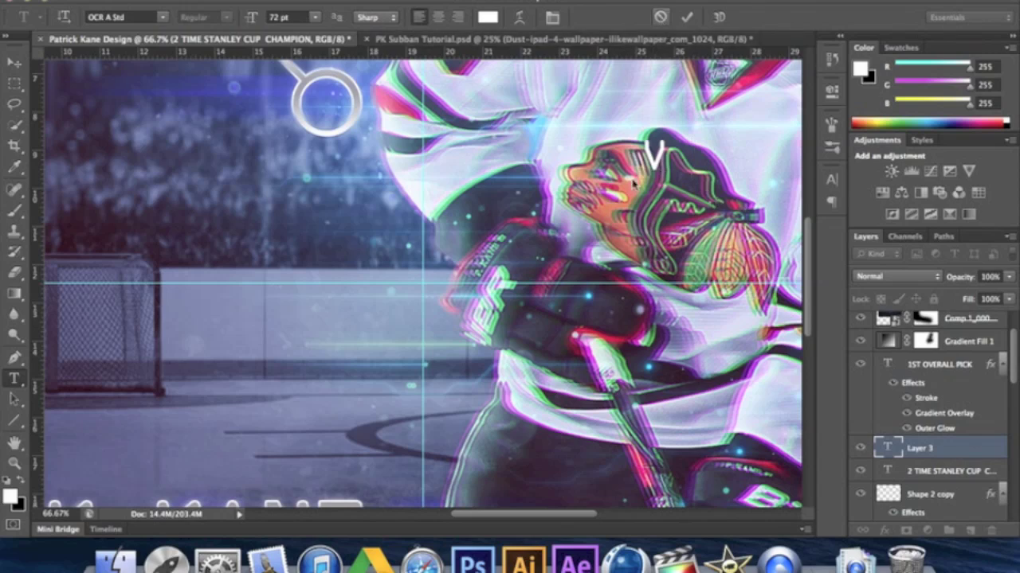
{"action": "key", "text": "Escape"}
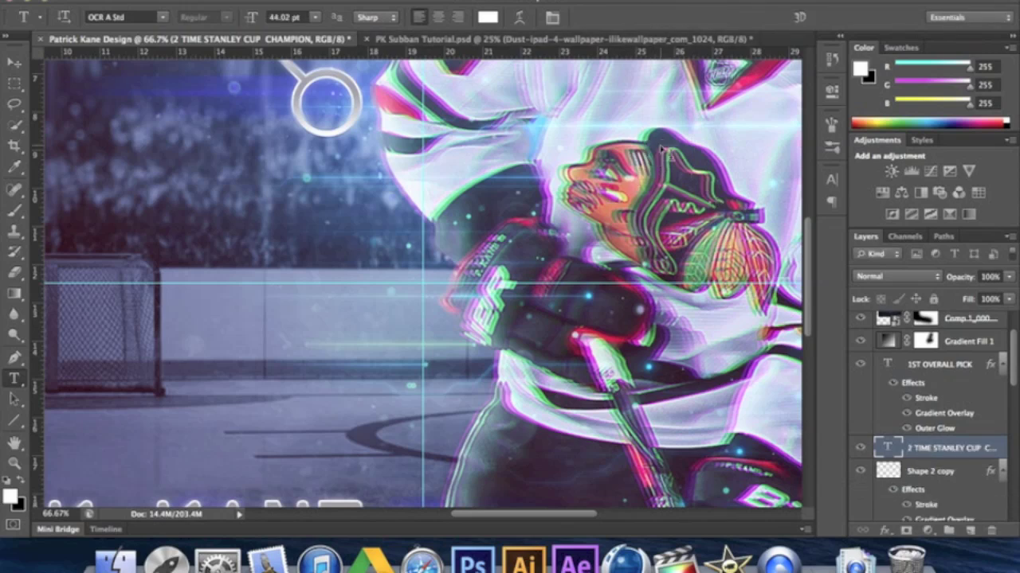
Step: Nudge the 2 TIME STANLEY CUP CHAMPION caption slightly further below the callout's horizontal line with the Move tool
{"action": "key", "text": "v"}
{"action": "scroll", "coordinate": [669, 188], "scroll_direction": "up", "scroll_amount": 5}
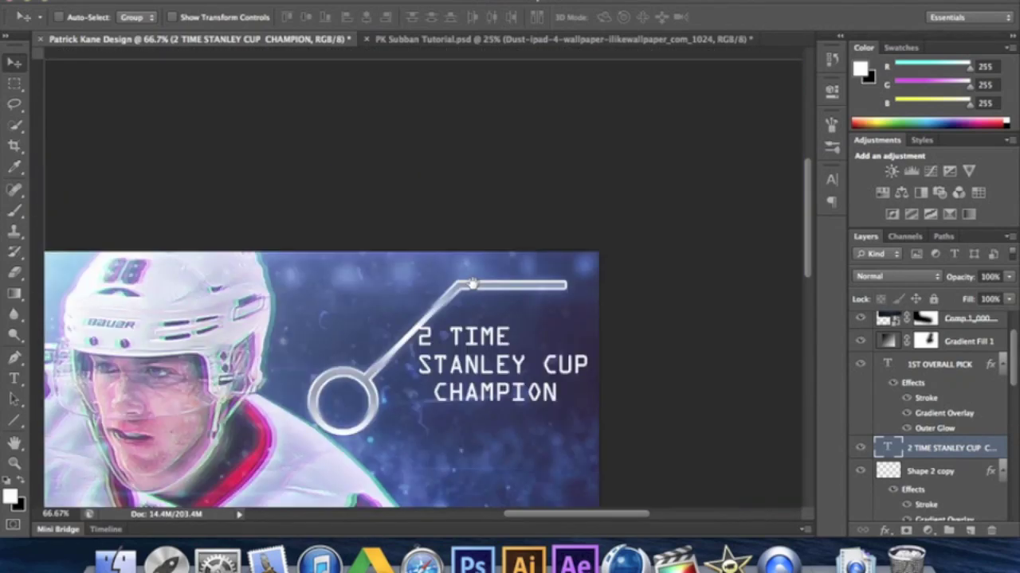
{"action": "scroll", "coordinate": [473, 283], "scroll_direction": "down", "scroll_amount": 3}
{"action": "left_click_drag", "start_coordinate": [487, 281], "coordinate": [492, 295]}
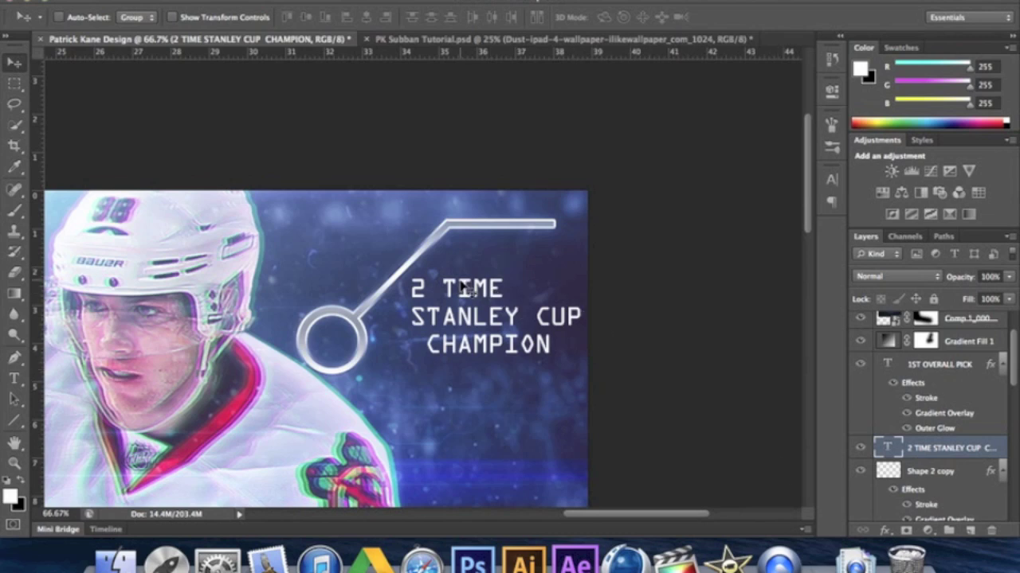
Step: Paste the copied layer style onto the 2 TIME STANLEY CUP CHAMPION text layer
{"action": "right_click", "coordinate": [951, 450]}
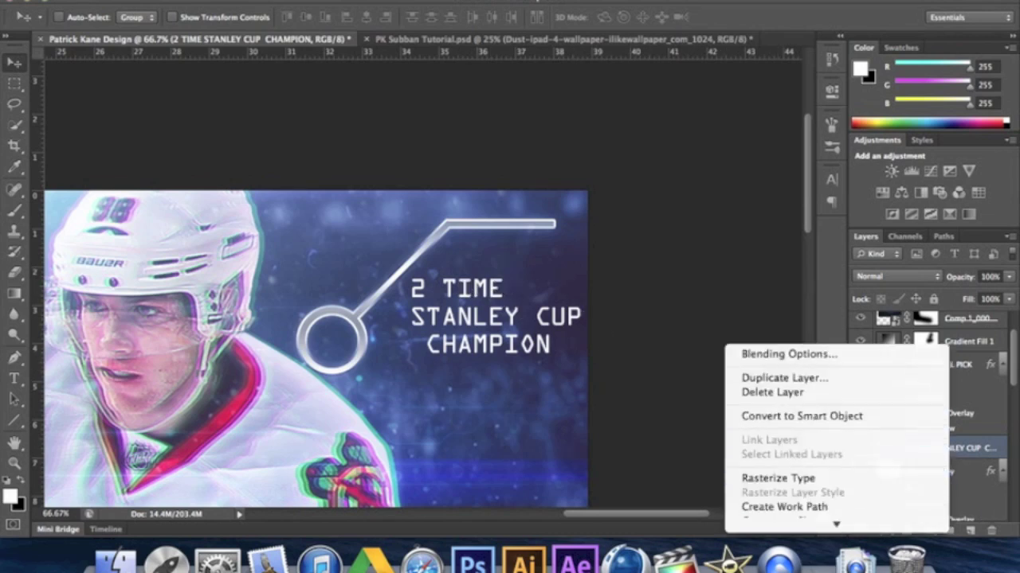
{"action": "scroll", "coordinate": [837, 438], "scroll_direction": "down", "scroll_amount": 10}
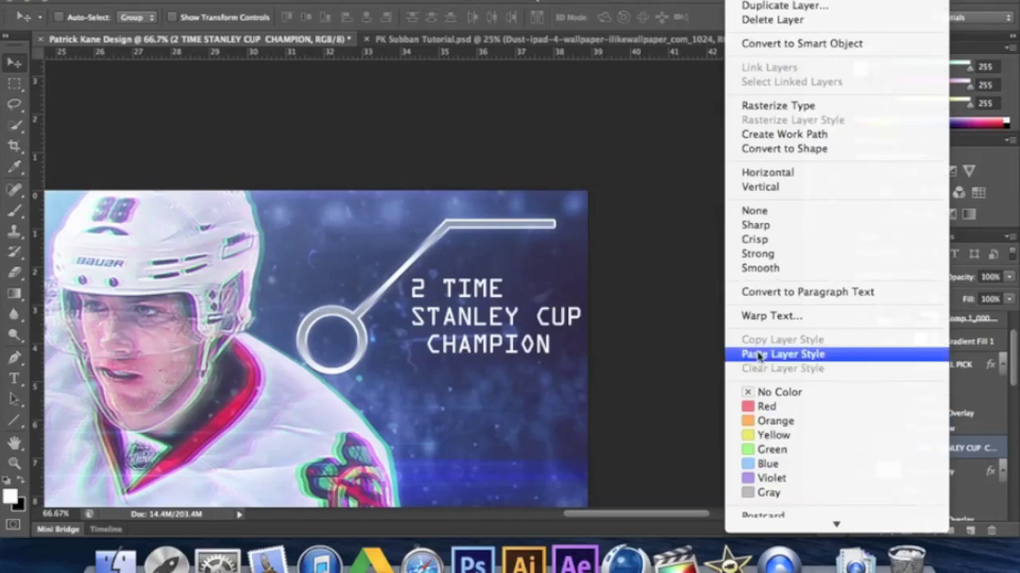
{"action": "left_click", "coordinate": [758, 354]}
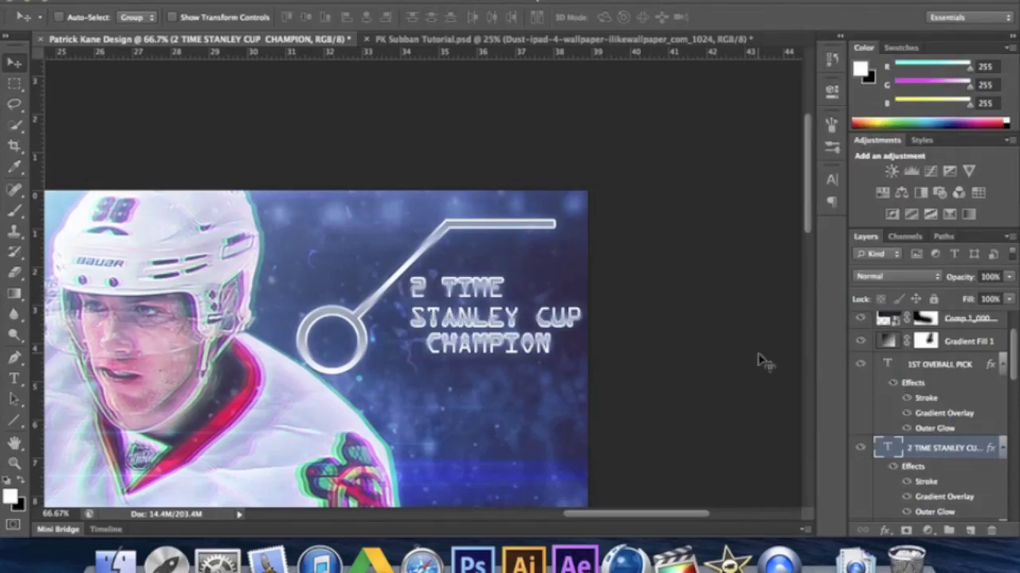
Step: Reduce the stroke size in the 2 TIME STANLEY CUP CHAMPION caption's layer style to 2 px and apply it
{"action": "right_click", "coordinate": [920, 457]}
{"action": "left_click", "coordinate": [775, 459]}
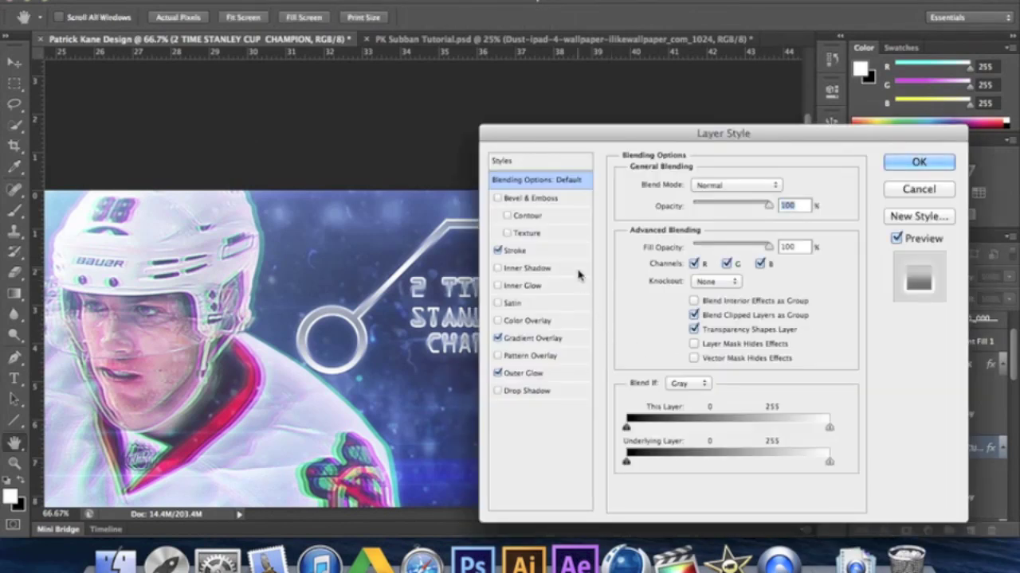
{"action": "left_click", "coordinate": [549, 250]}
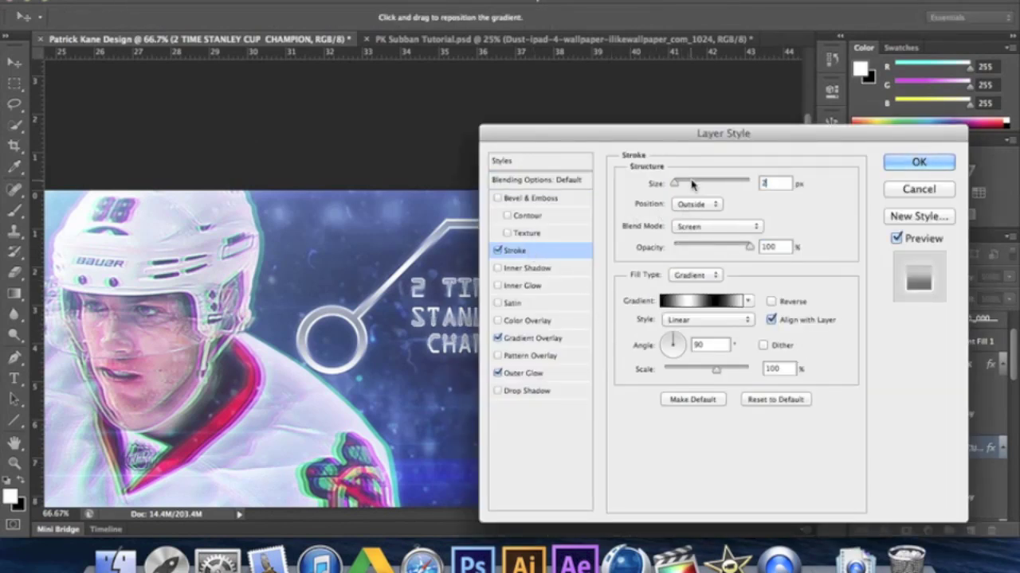
{"action": "left_click", "coordinate": [917, 163]}
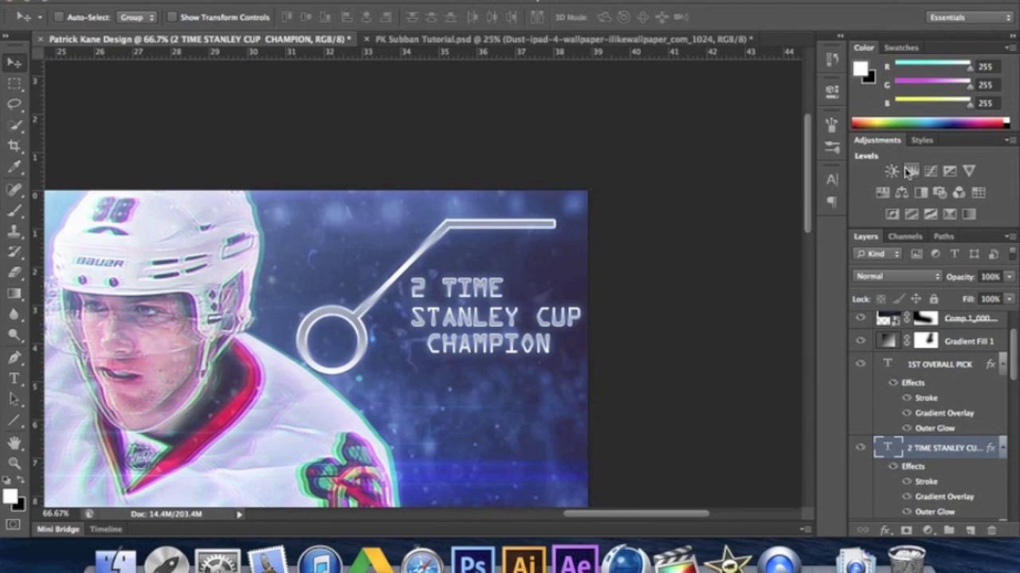
{"action": "key", "text": "super+0"}
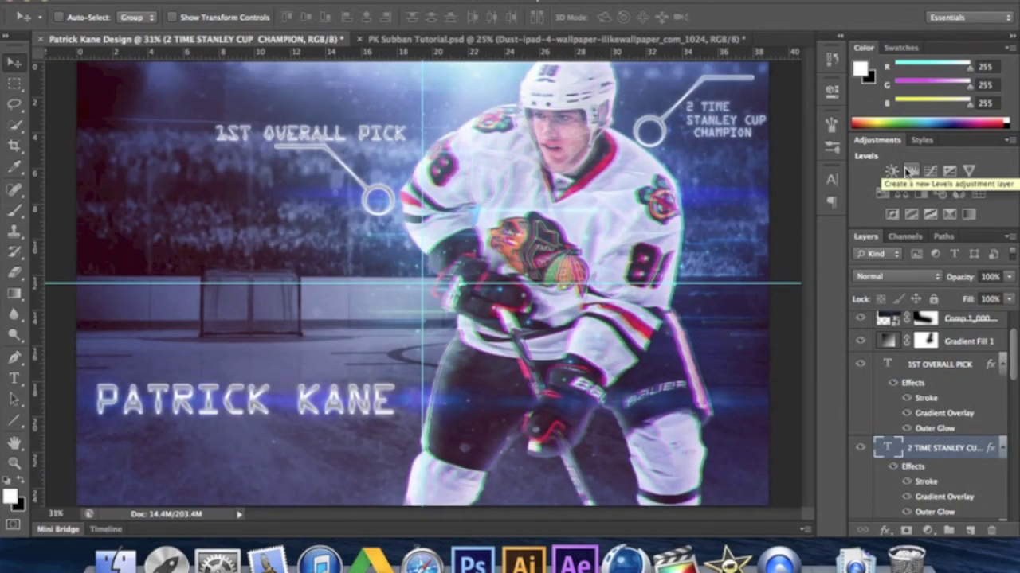
Step: Add a white Gotham credit line in the image's upper-left corner reading "DESIGN BY" plus the designer's full name, and commit the text
{"action": "left_click", "coordinate": [17, 373]}
{"action": "left_click", "coordinate": [145, 299]}
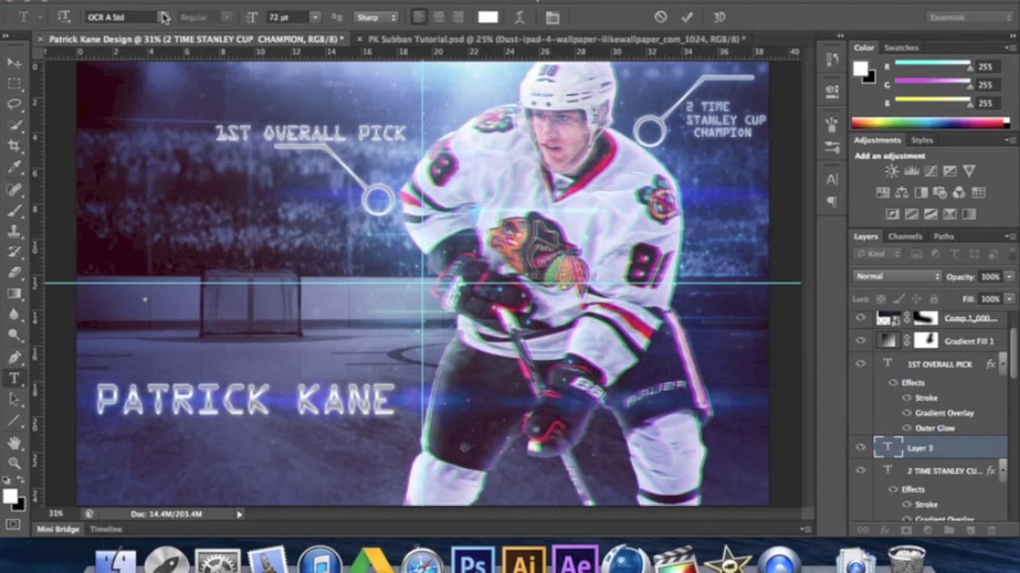
{"action": "left_click", "coordinate": [163, 17]}
{"action": "scroll", "coordinate": [164, 17], "scroll_direction": "up", "scroll_amount": 10}
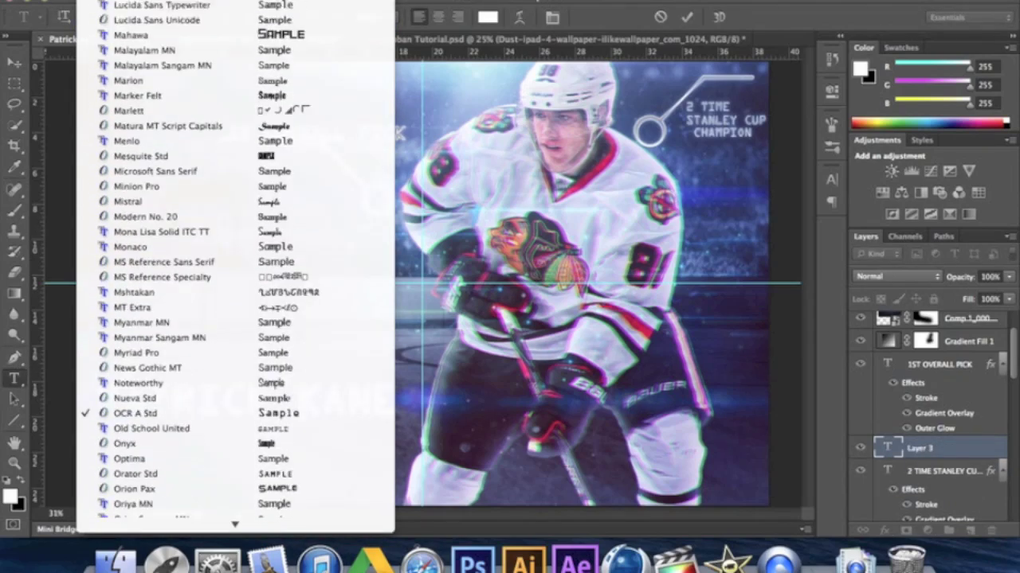
{"action": "scroll", "coordinate": [203, 2], "scroll_direction": "up", "scroll_amount": 10}
{"action": "scroll", "coordinate": [203, 2], "scroll_direction": "up", "scroll_amount": 12}
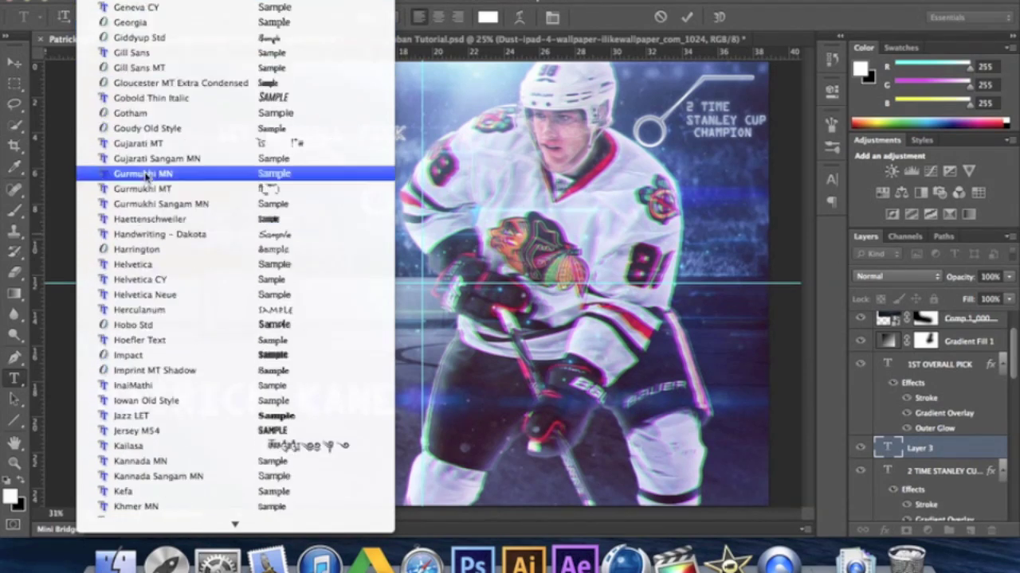
{"action": "left_click", "coordinate": [137, 114]}
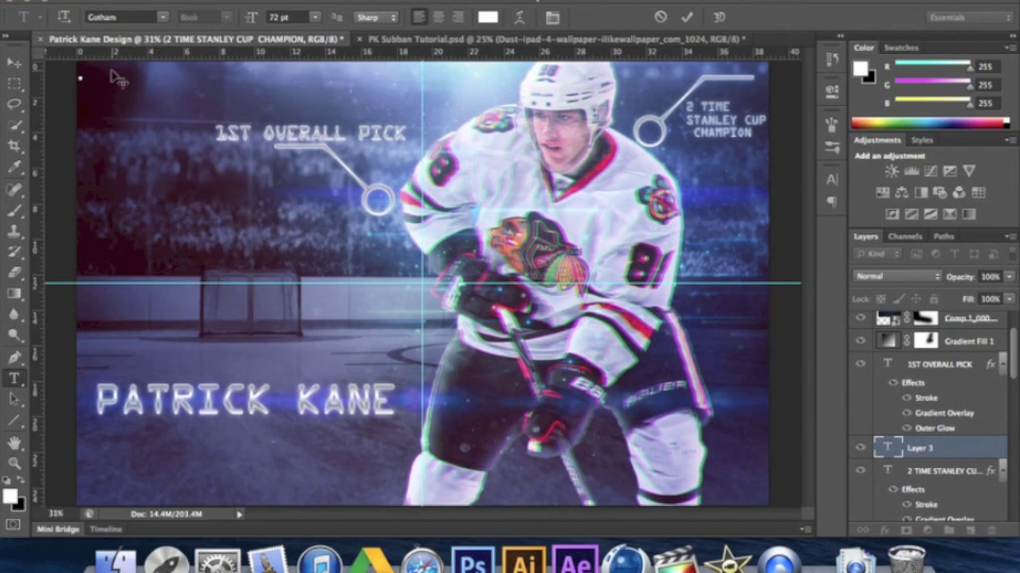
{"action": "type", "text": "DESIGN"}
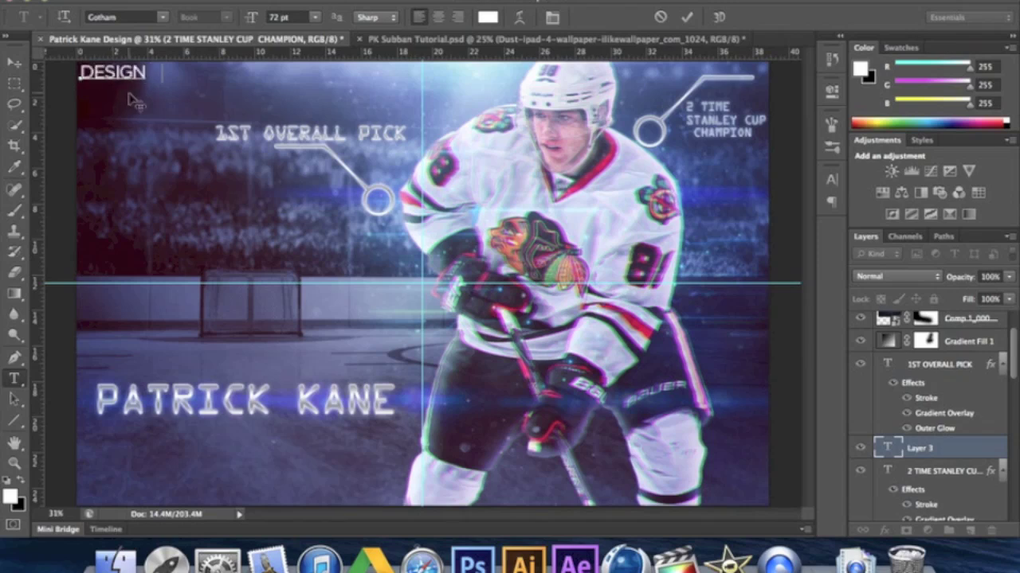
{"action": "type", "text": " BY ETHAN SMILEY"}
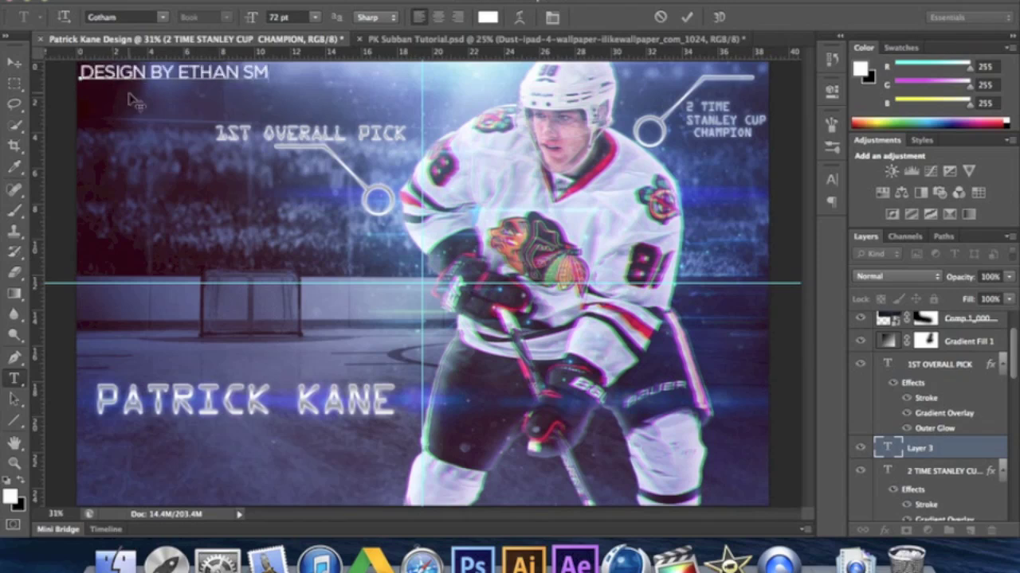
{"action": "left_click", "coordinate": [687, 18]}
{"action": "left_click", "coordinate": [14, 62]}
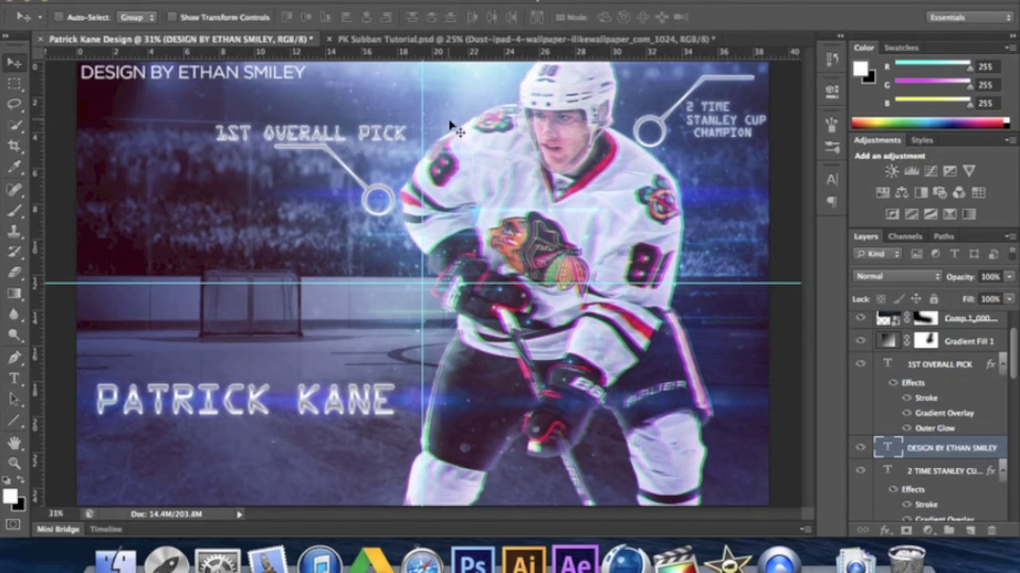